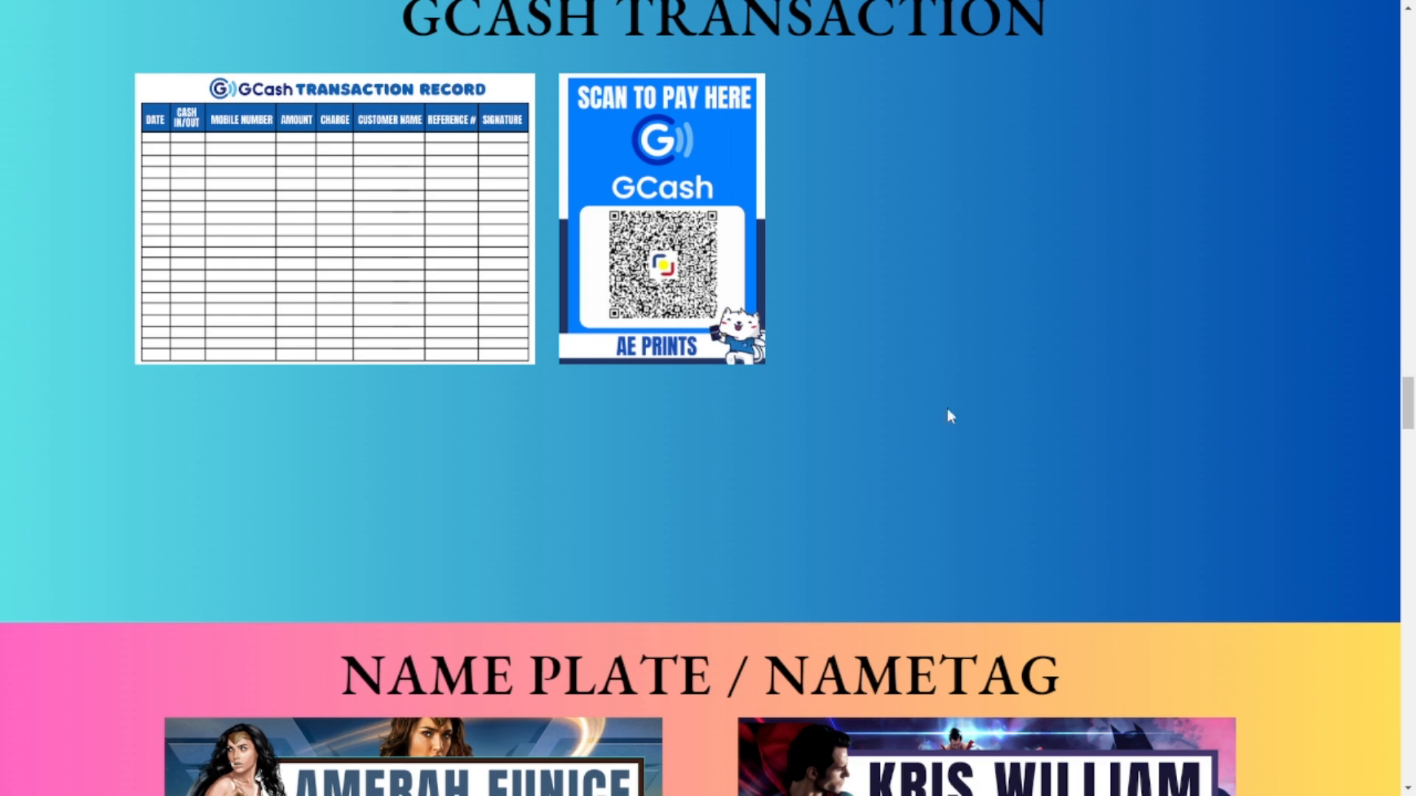
Scroll down through the portfolio samples to the footer and back up to the top.
scroll(1162, 373, down, 5)
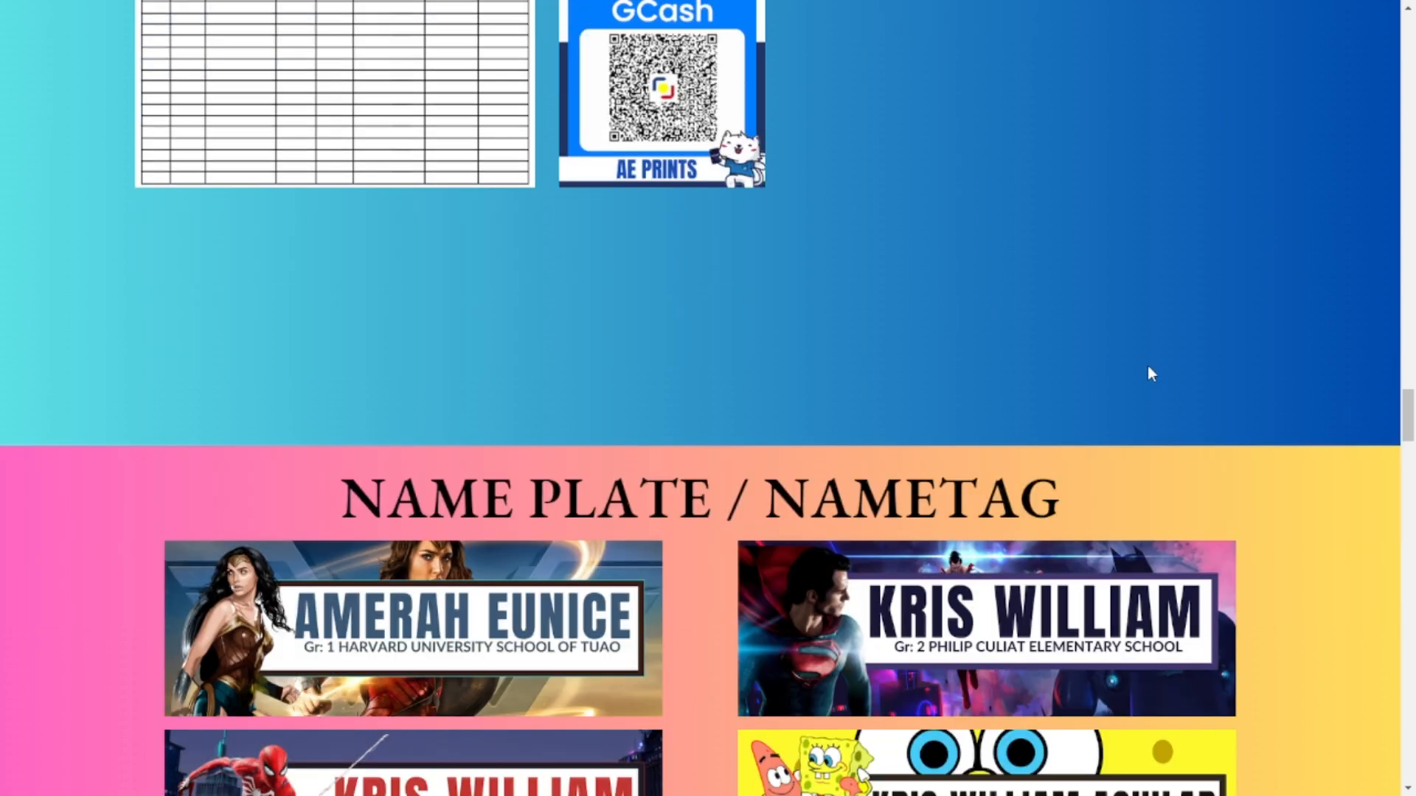
scroll(1148, 372, down, 2)
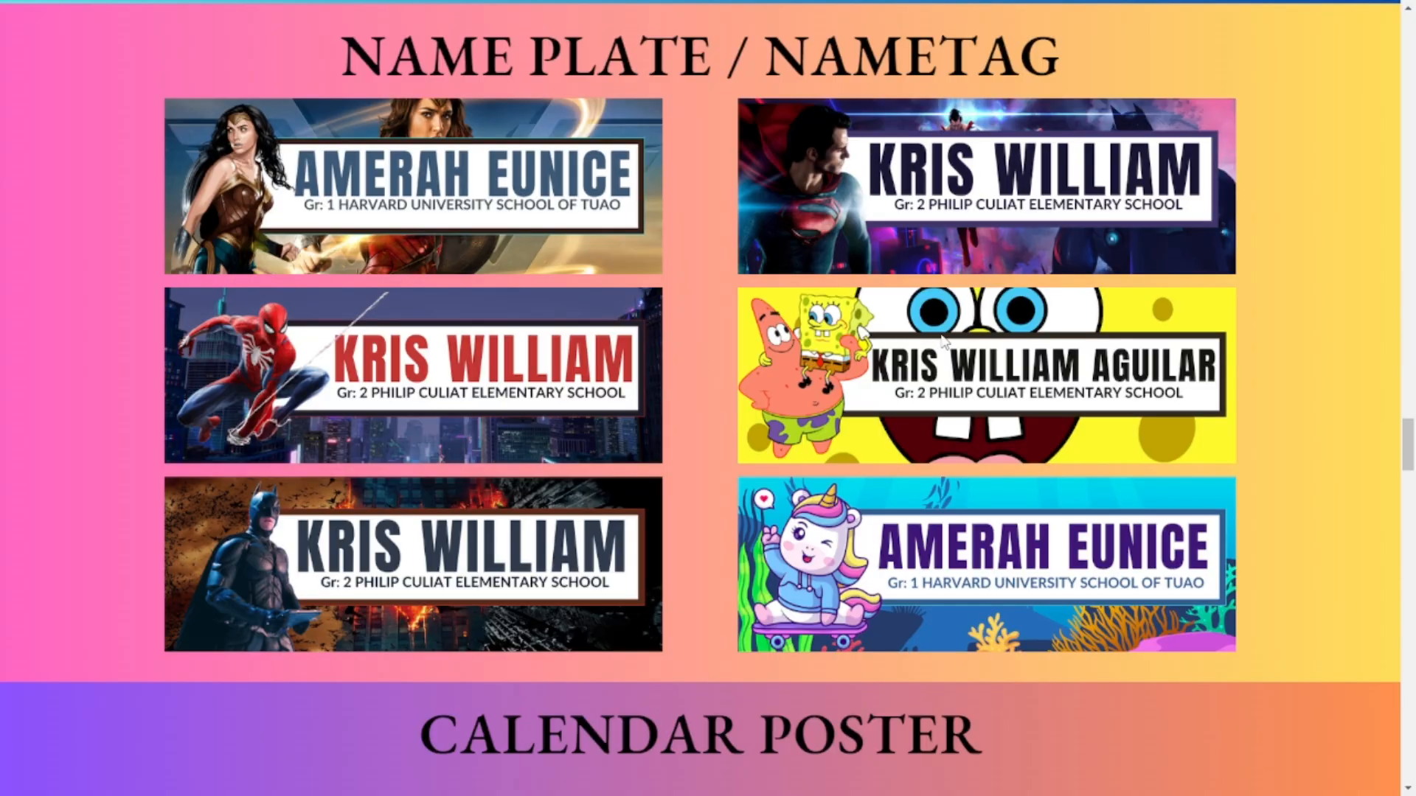
scroll(861, 397, down, 6)
scroll(1254, 334, down, 3)
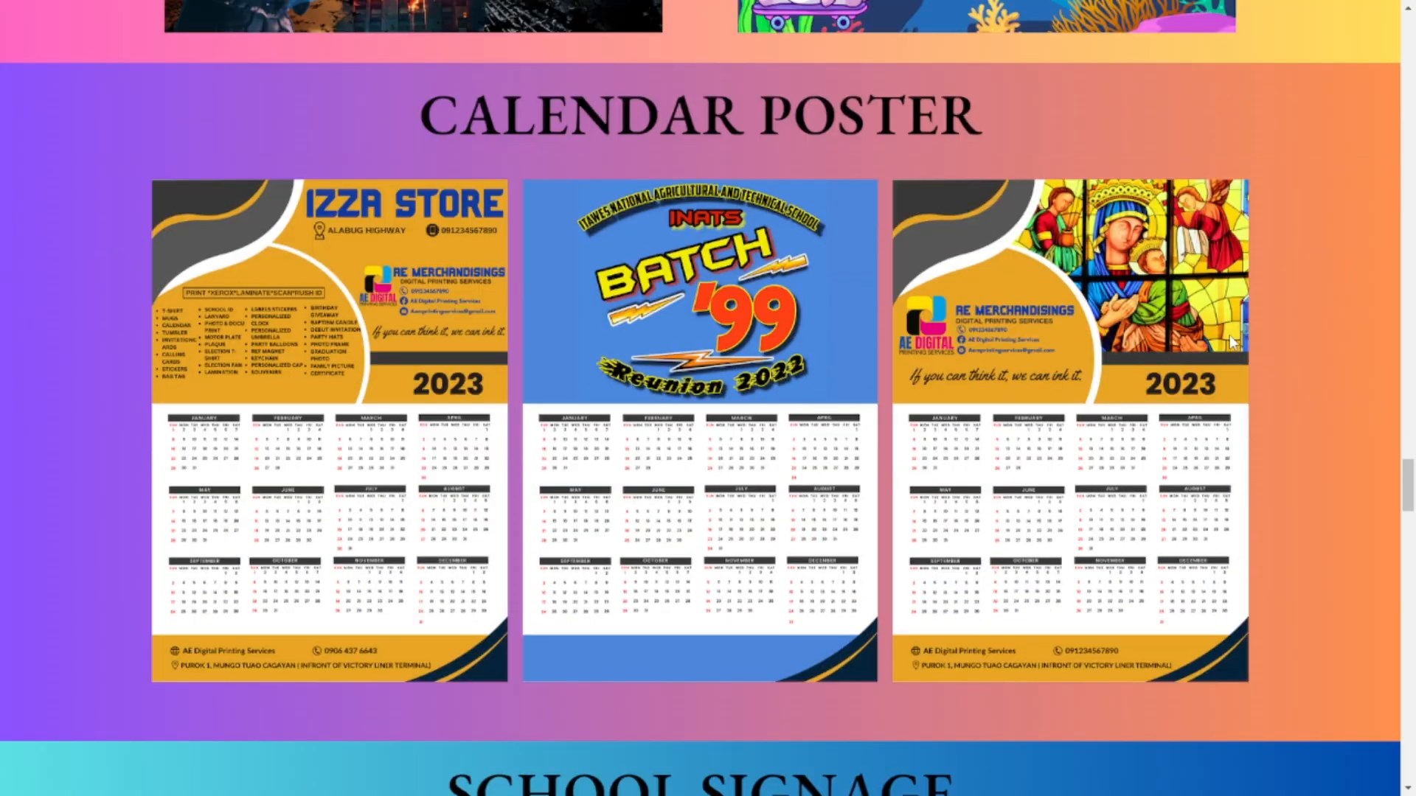
scroll(1218, 341, down, 3)
scroll(624, 418, down, 9)
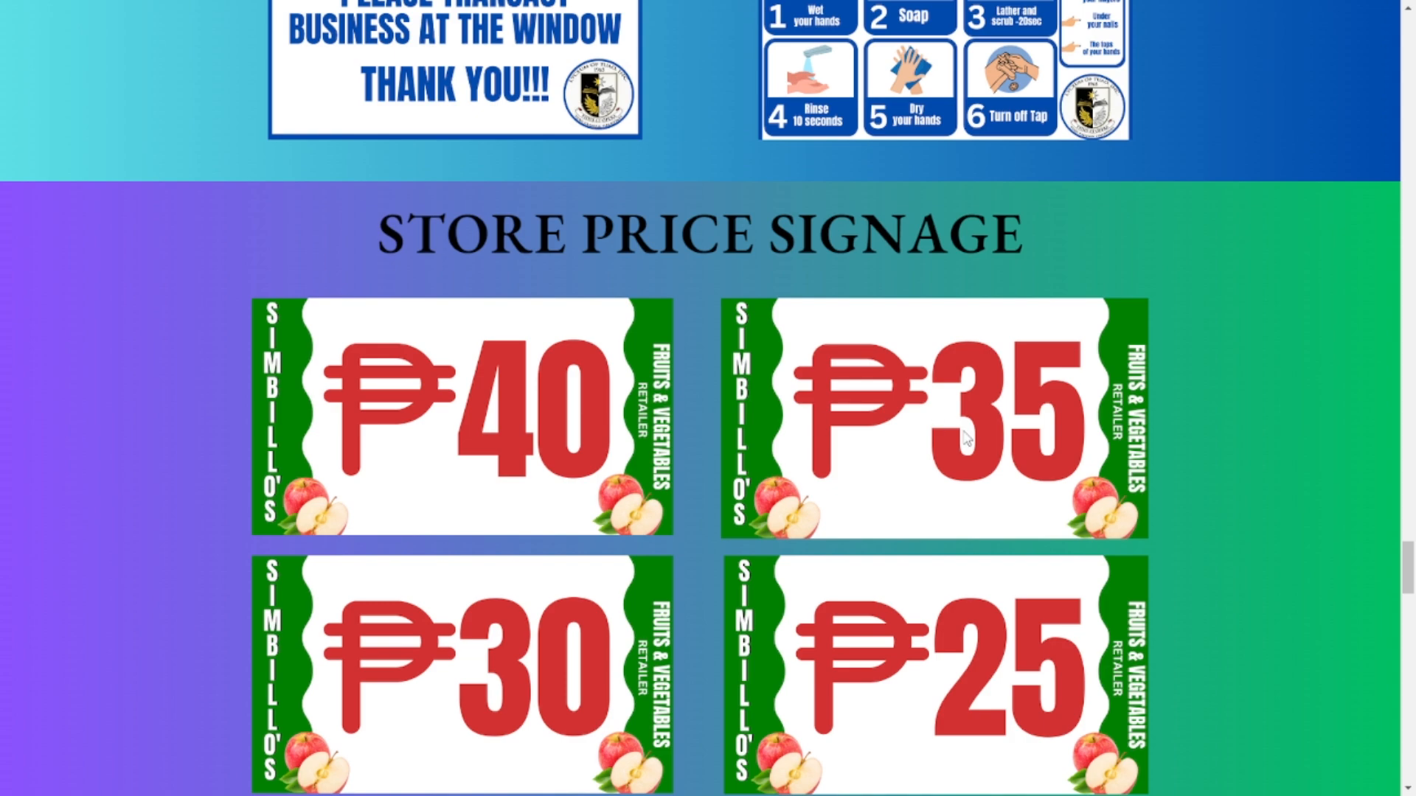
scroll(966, 438, down, 3)
scroll(1138, 398, down, 5)
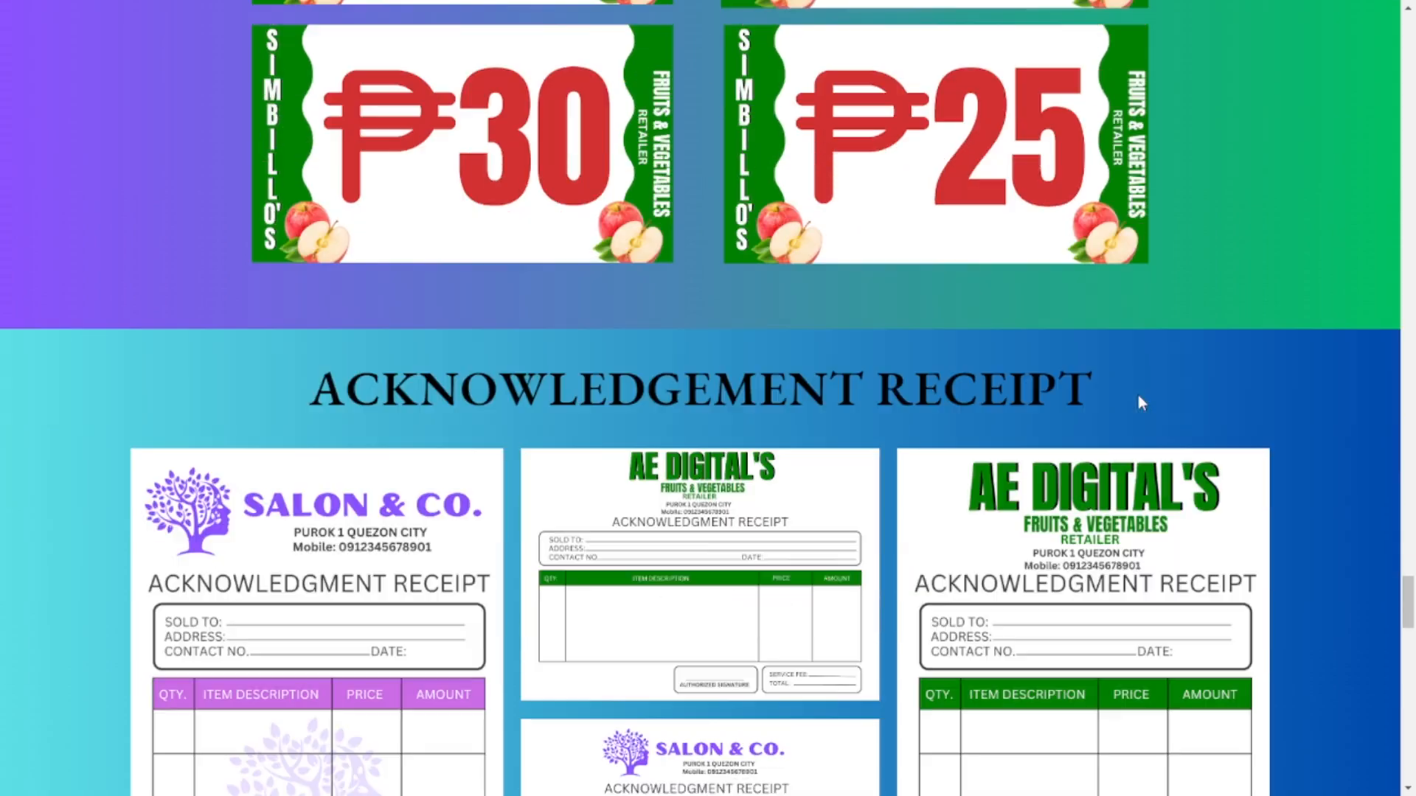
scroll(850, 410, down, 2)
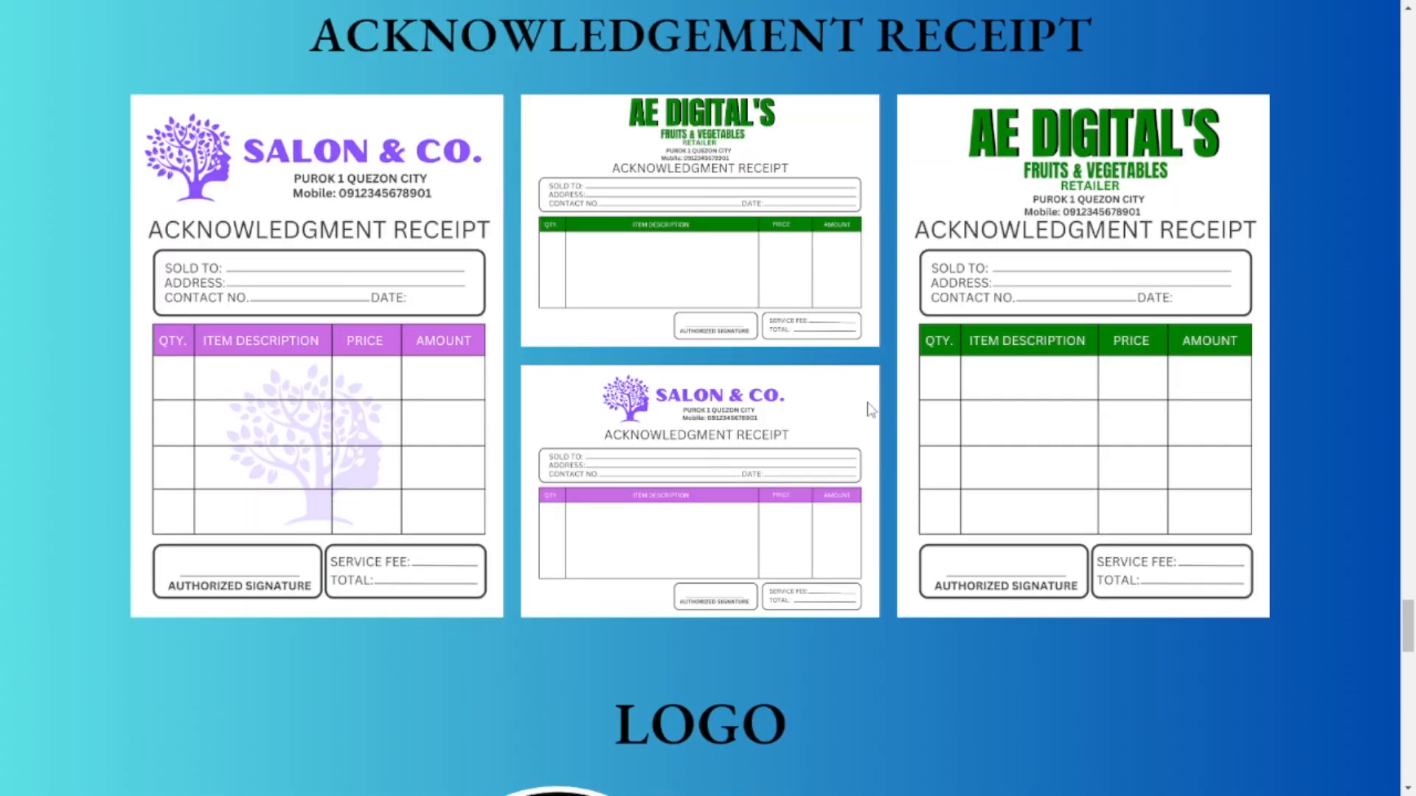
scroll(1076, 392, down, 3)
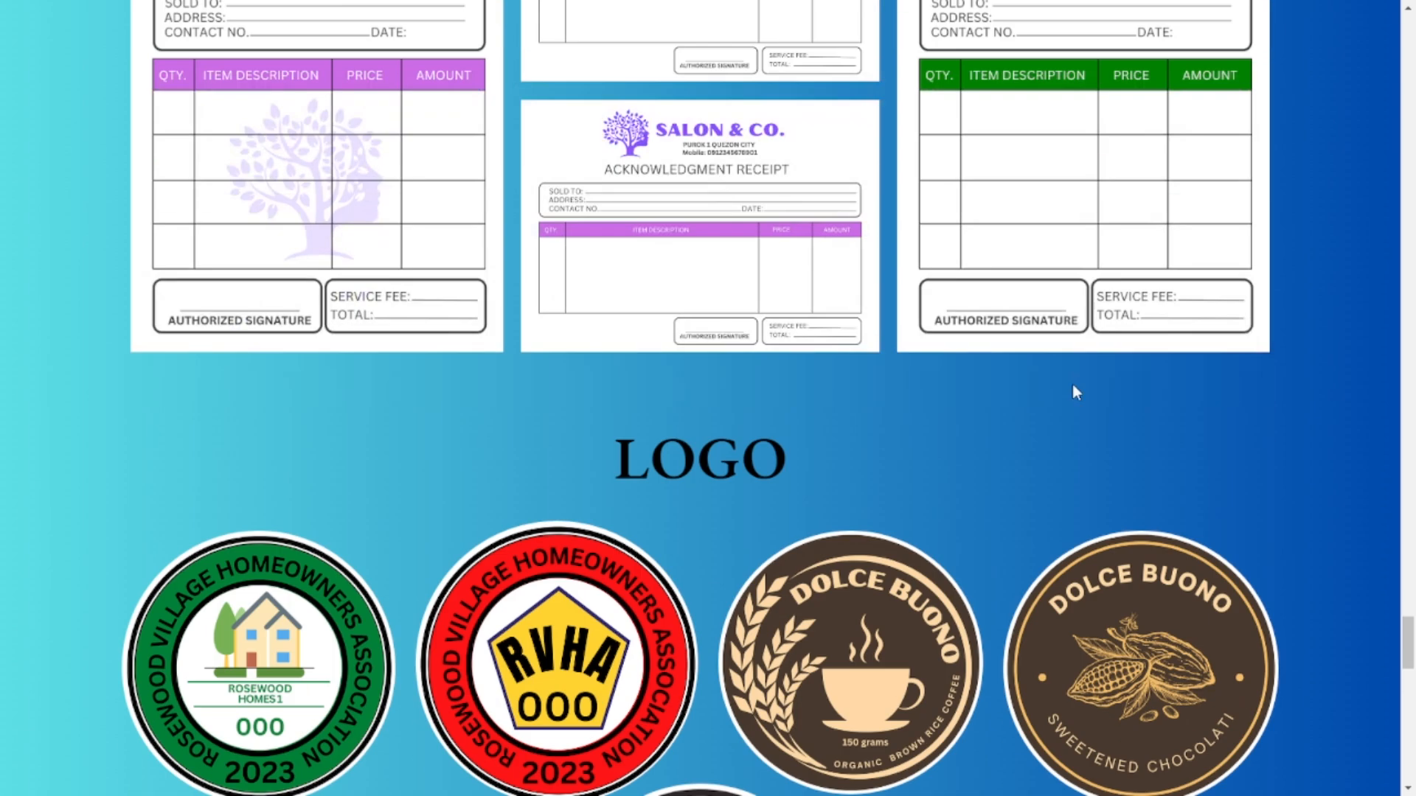
scroll(1073, 390, down, 3)
scroll(1121, 382, down, 3)
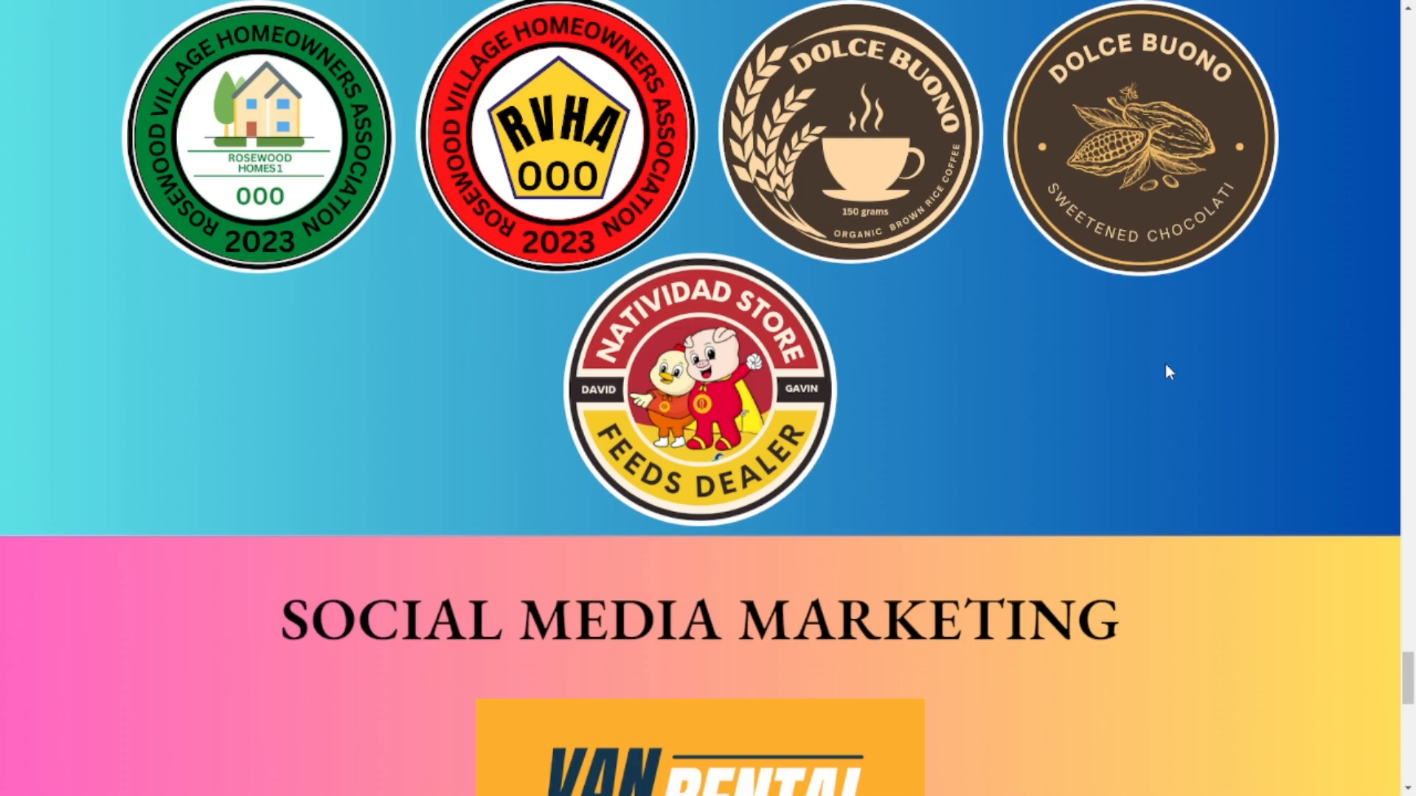
scroll(1166, 364, down, 4)
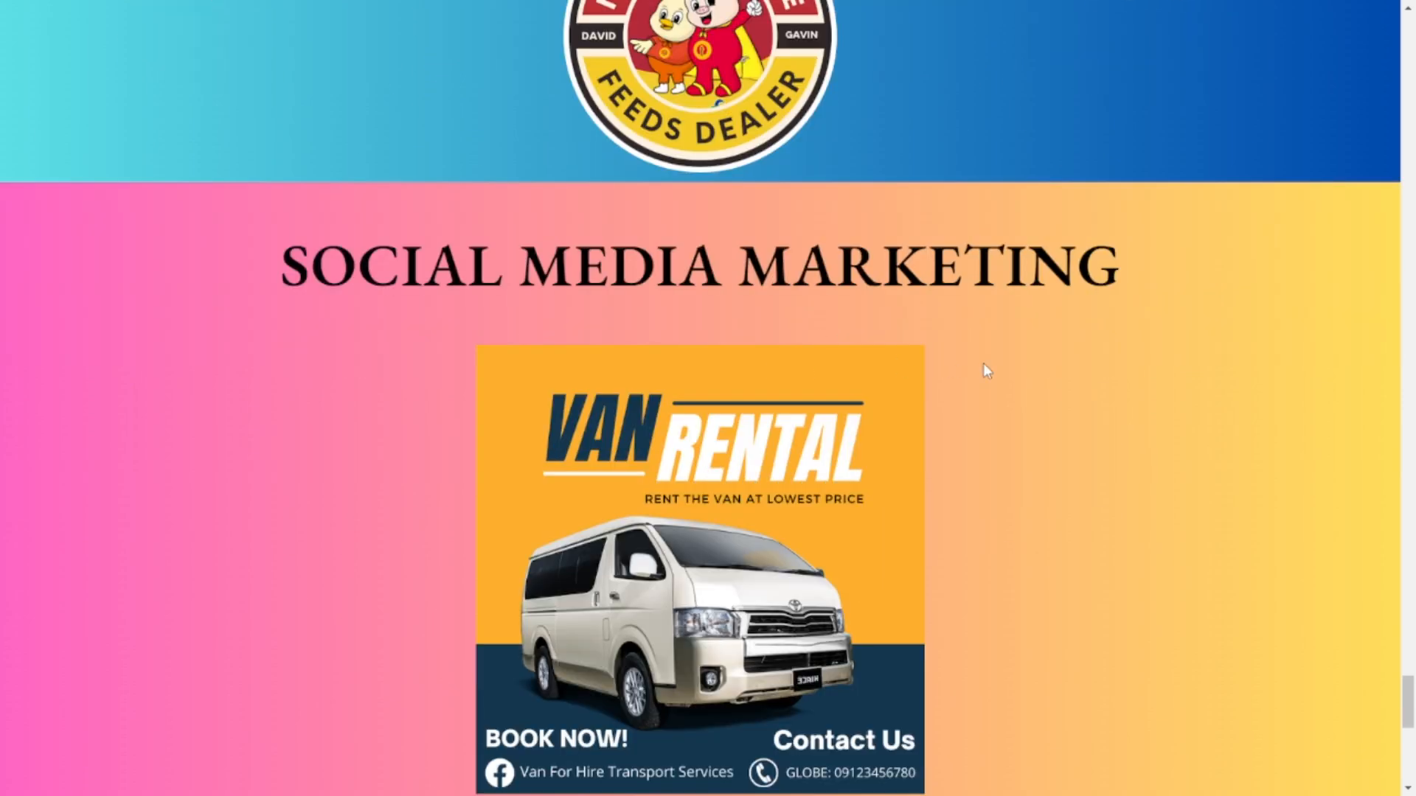
scroll(986, 369, down, 3)
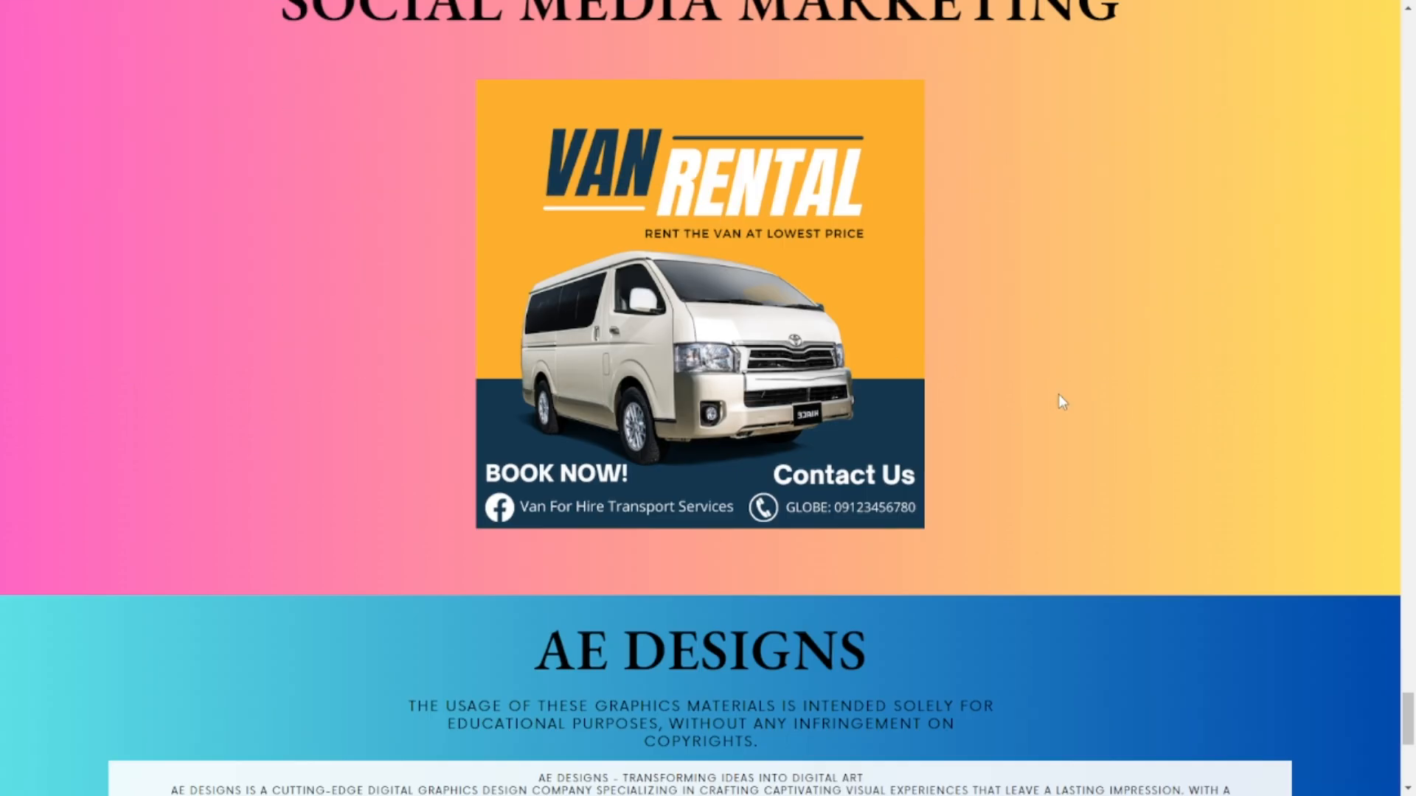
scroll(454, 384, down, 6)
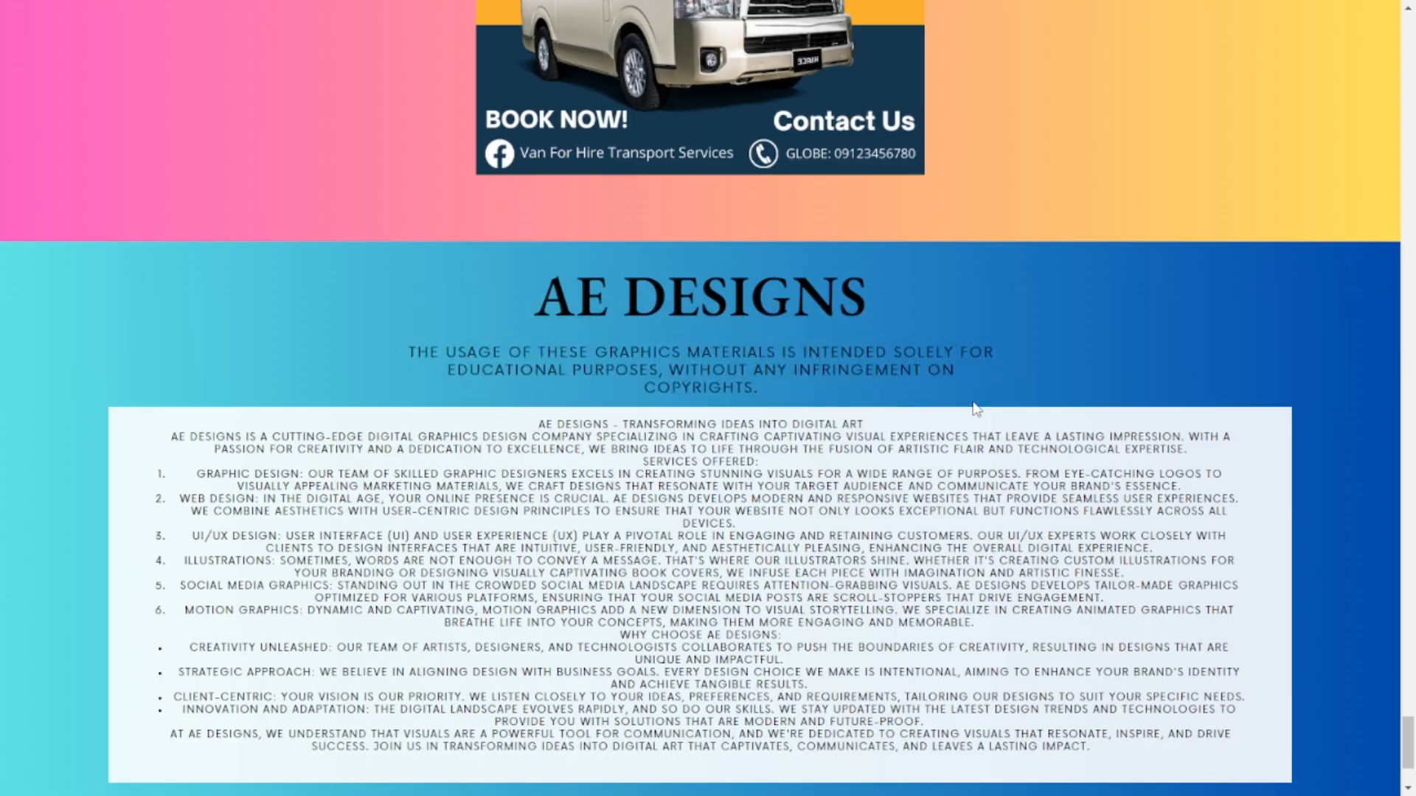
scroll(1092, 369, up, 6)
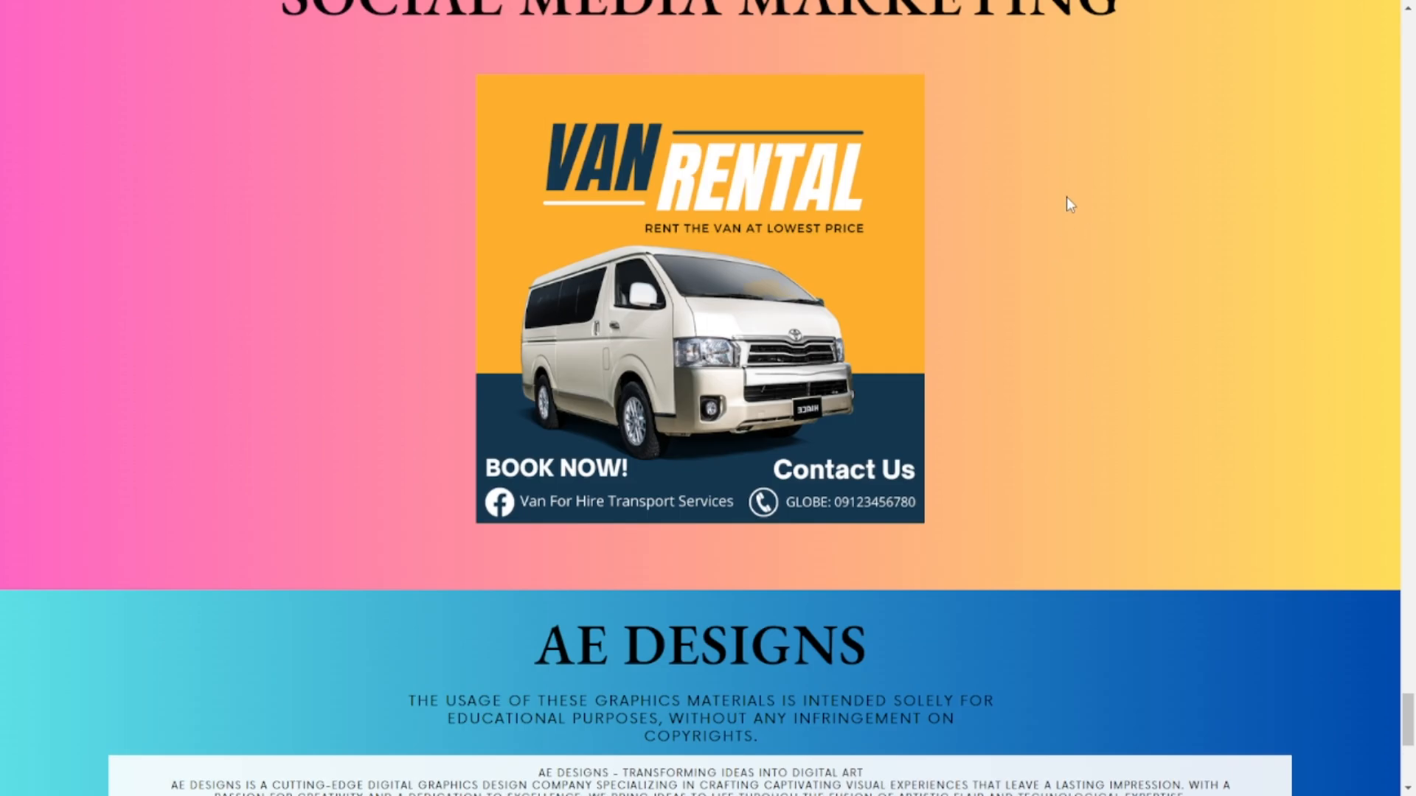
scroll(1086, 186, up, 15)
scroll(1156, 266, up, 20)
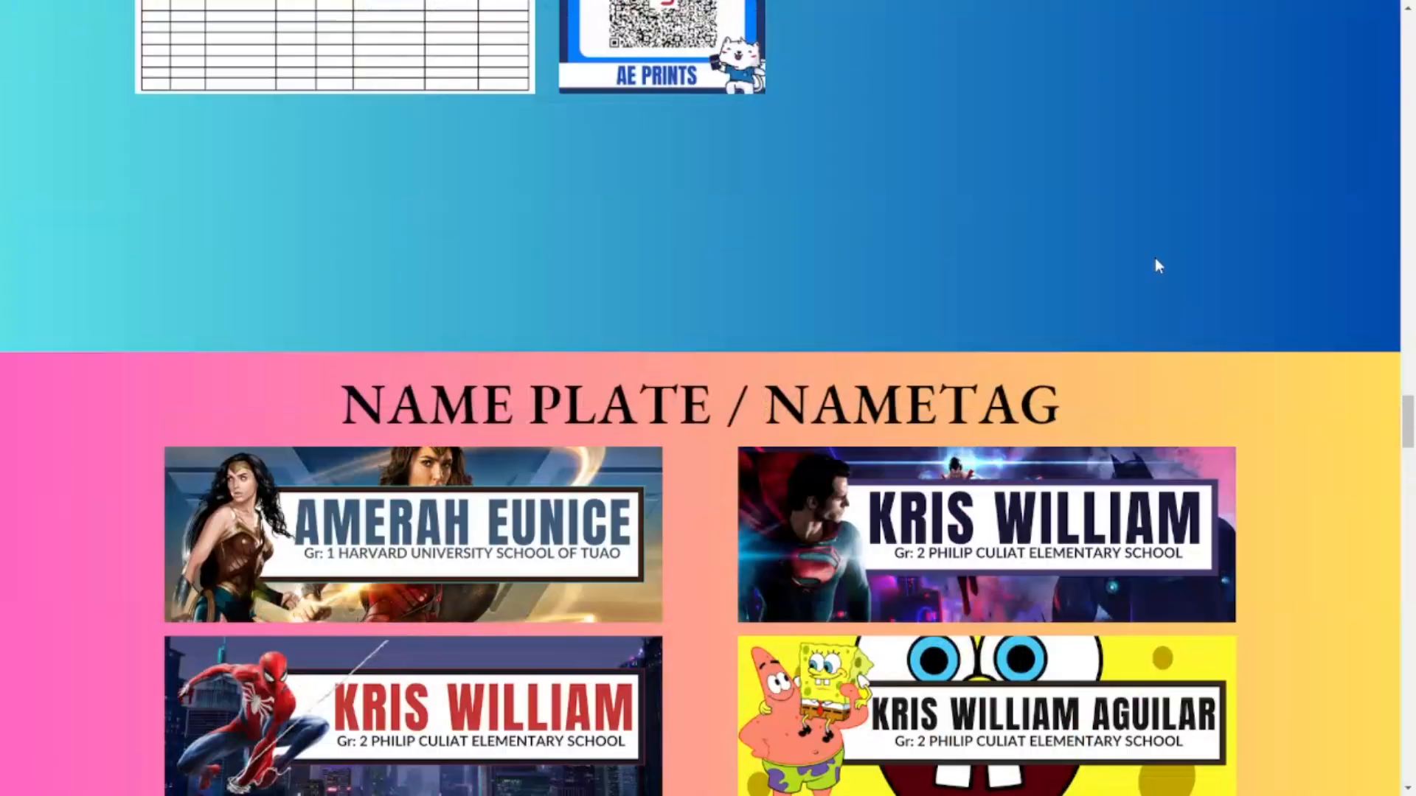
scroll(1158, 265, up, 10)
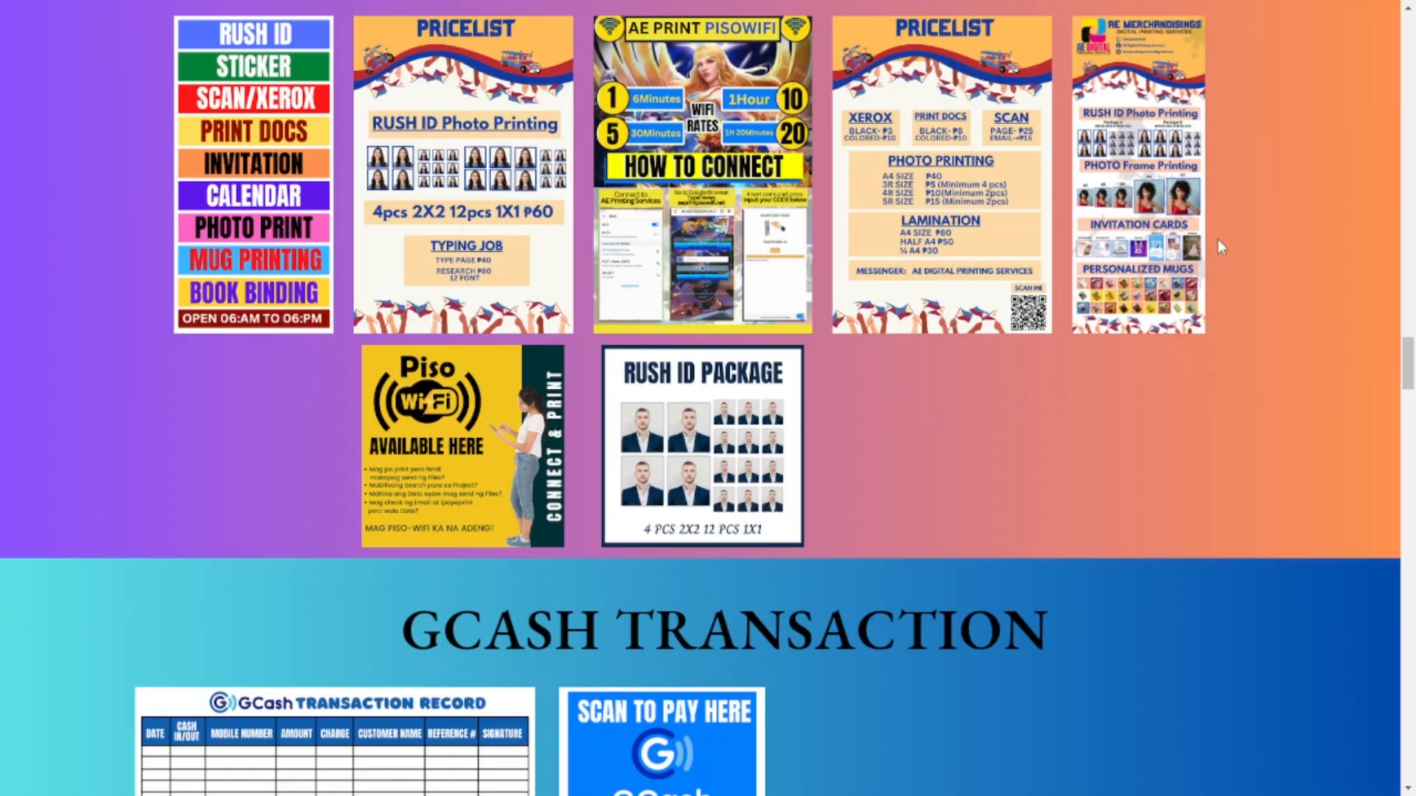
scroll(1193, 298, up, 20)
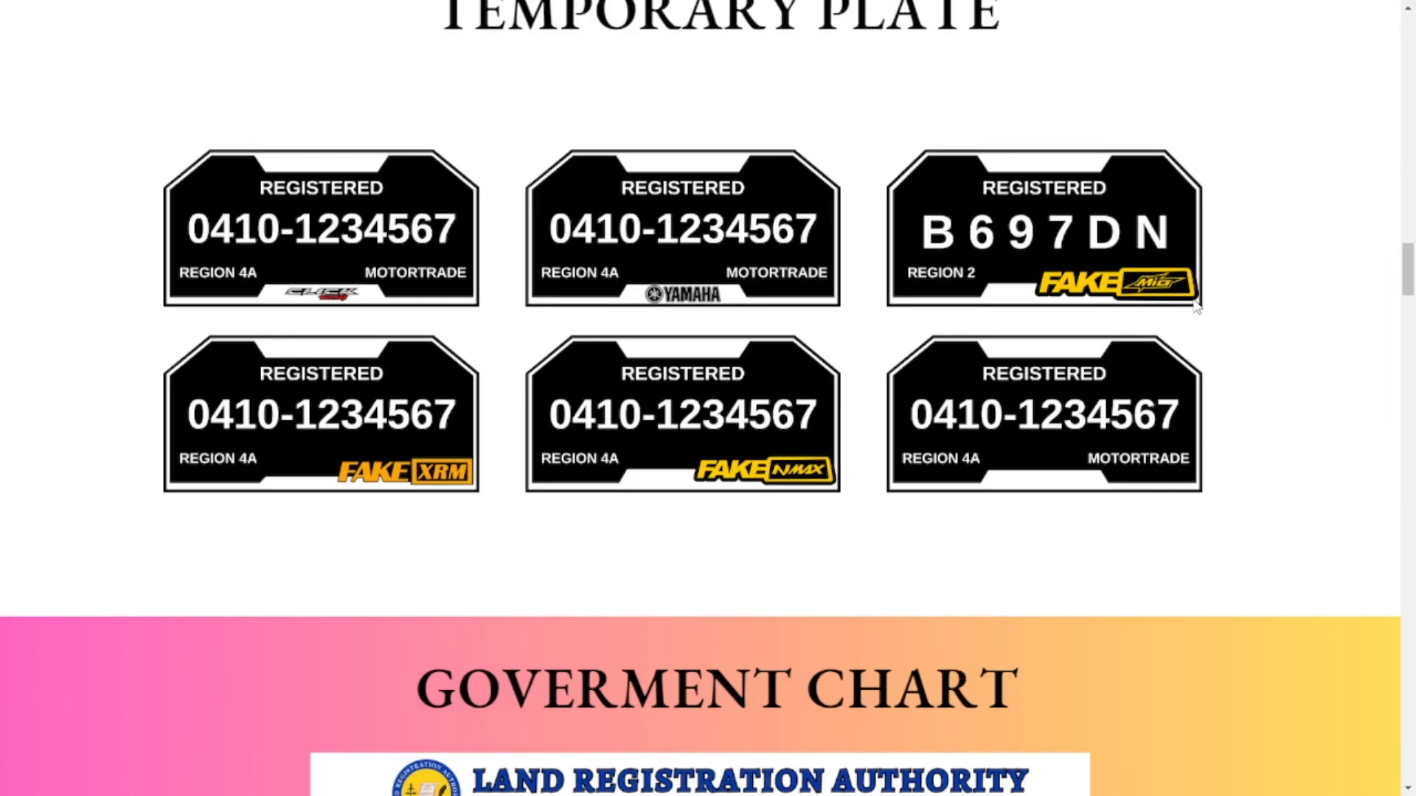
scroll(1196, 308, up, 20)
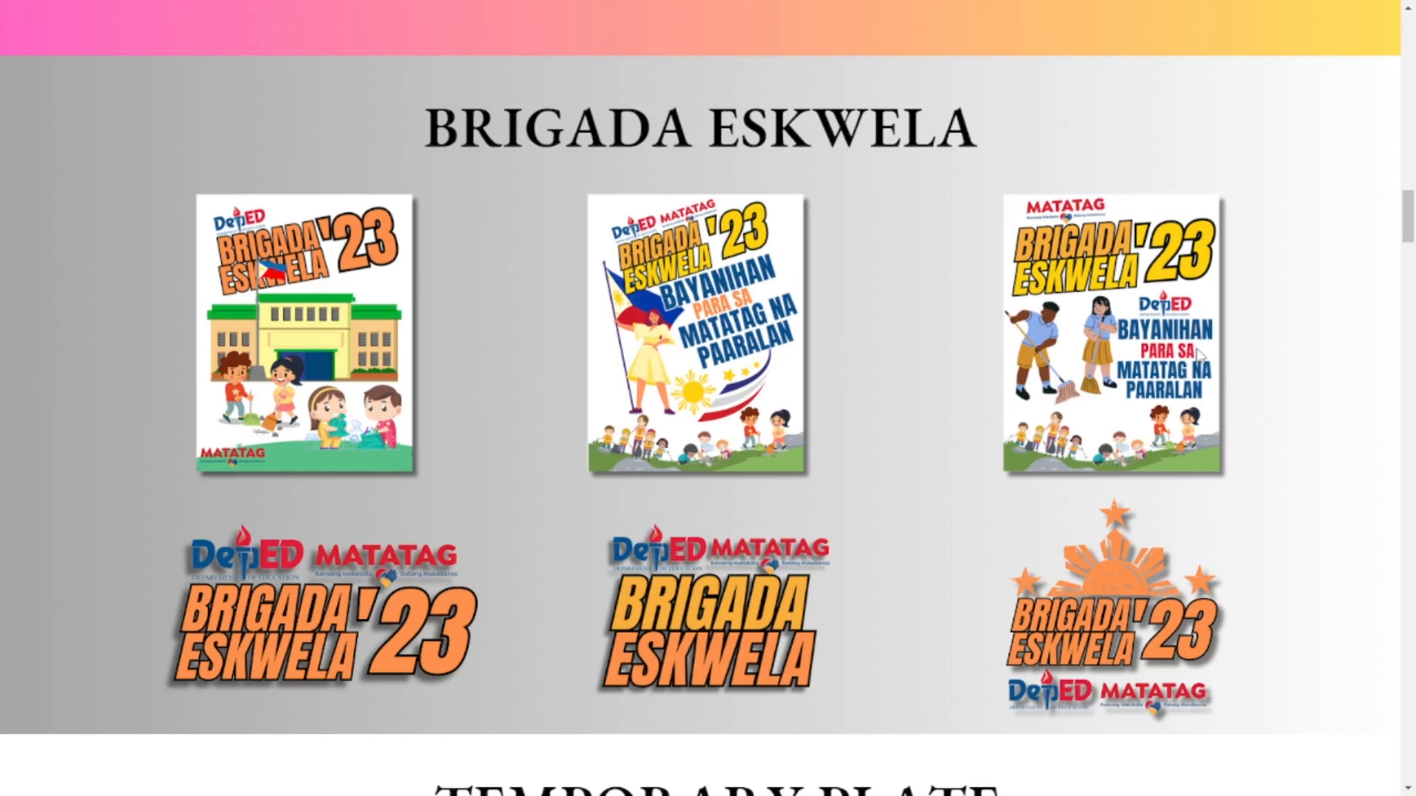
scroll(1197, 361, up, 20)
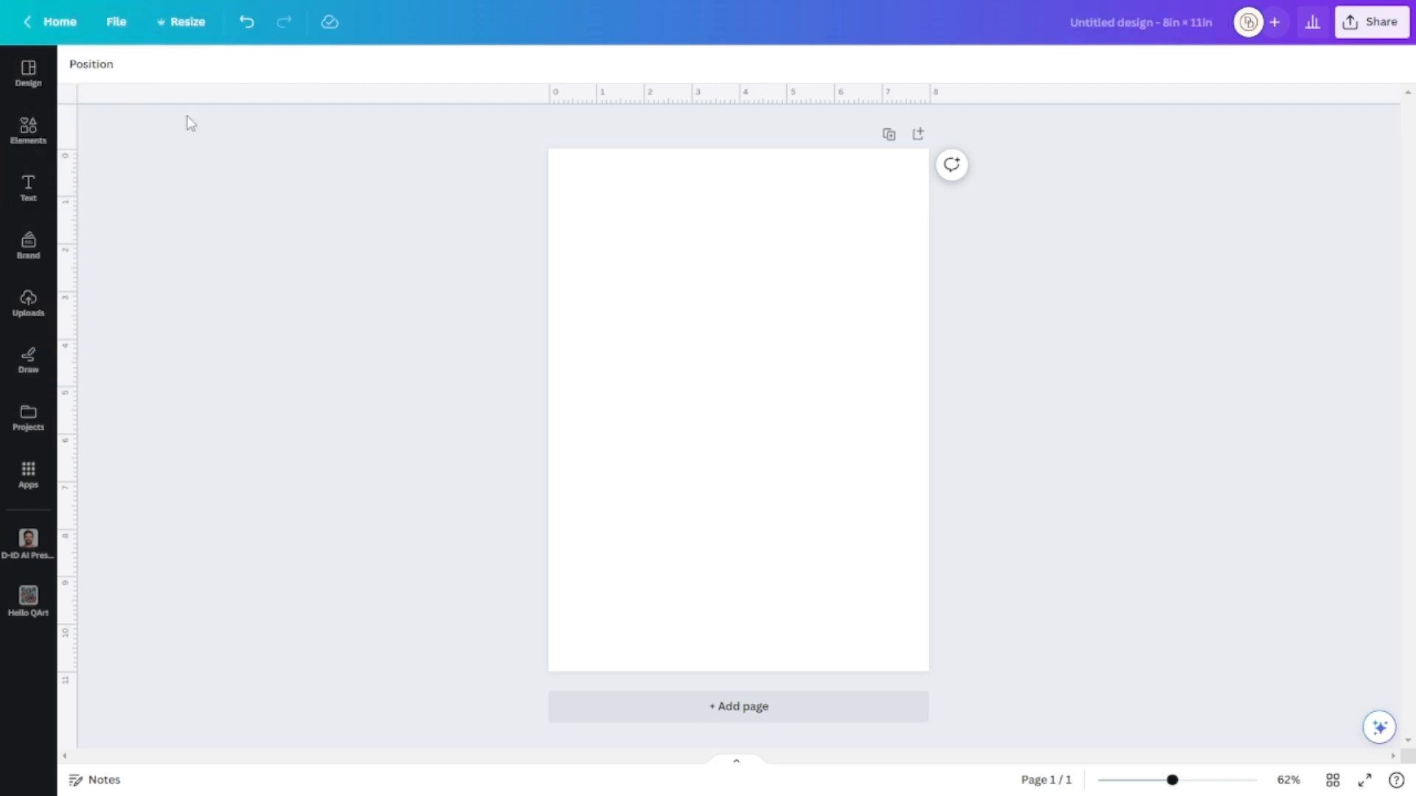
click(196, 37)
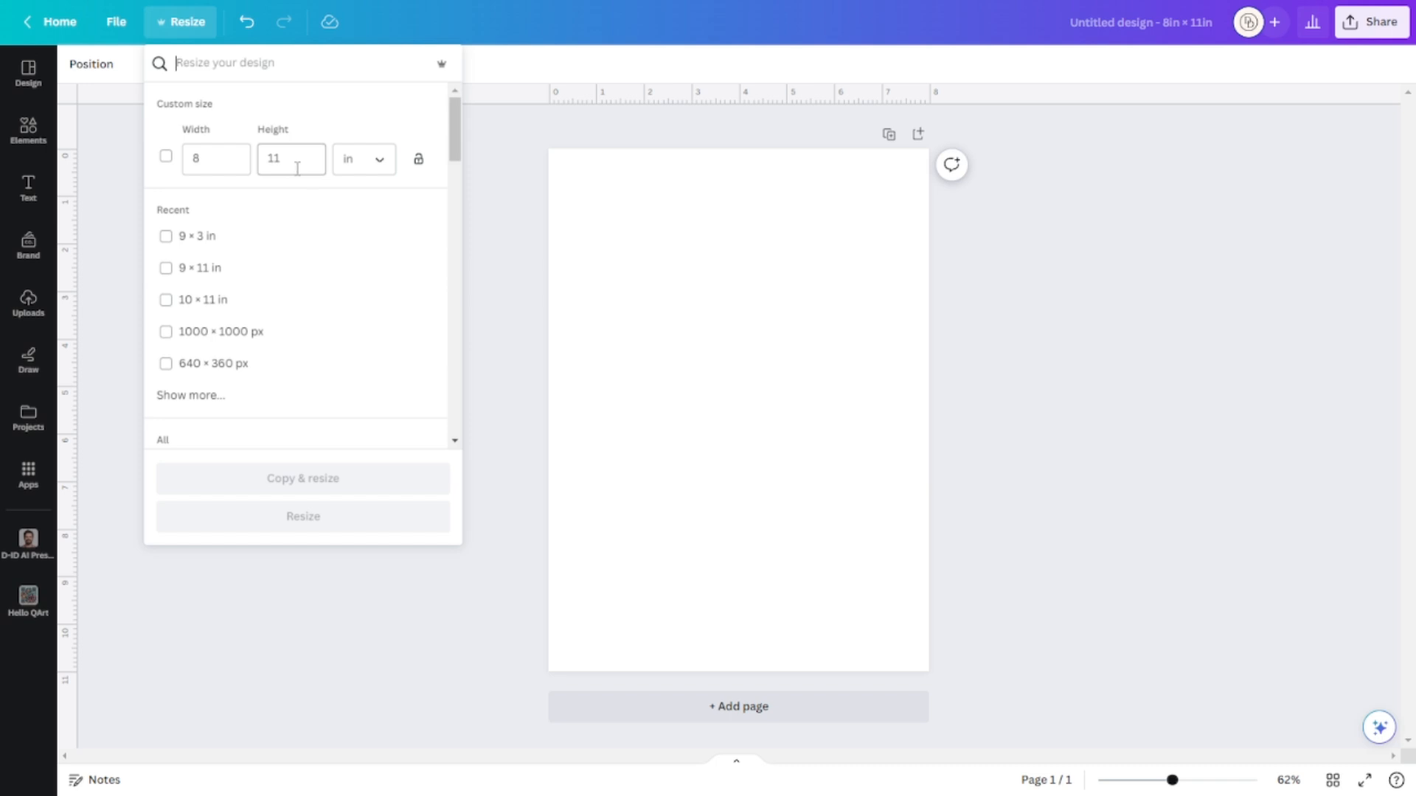
click(1177, 313)
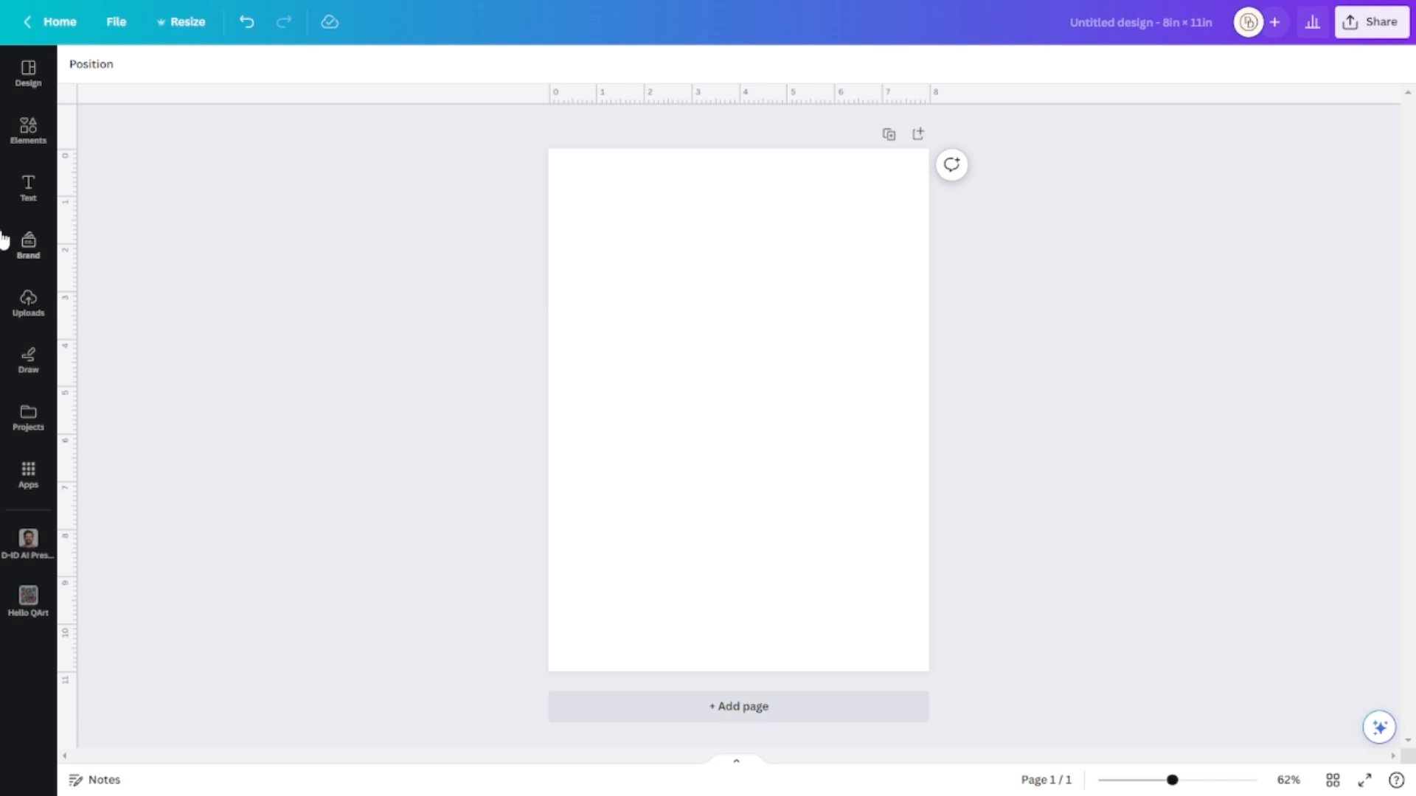
Add the beige curve shape from Elements' Recently used to the page.
click(29, 142)
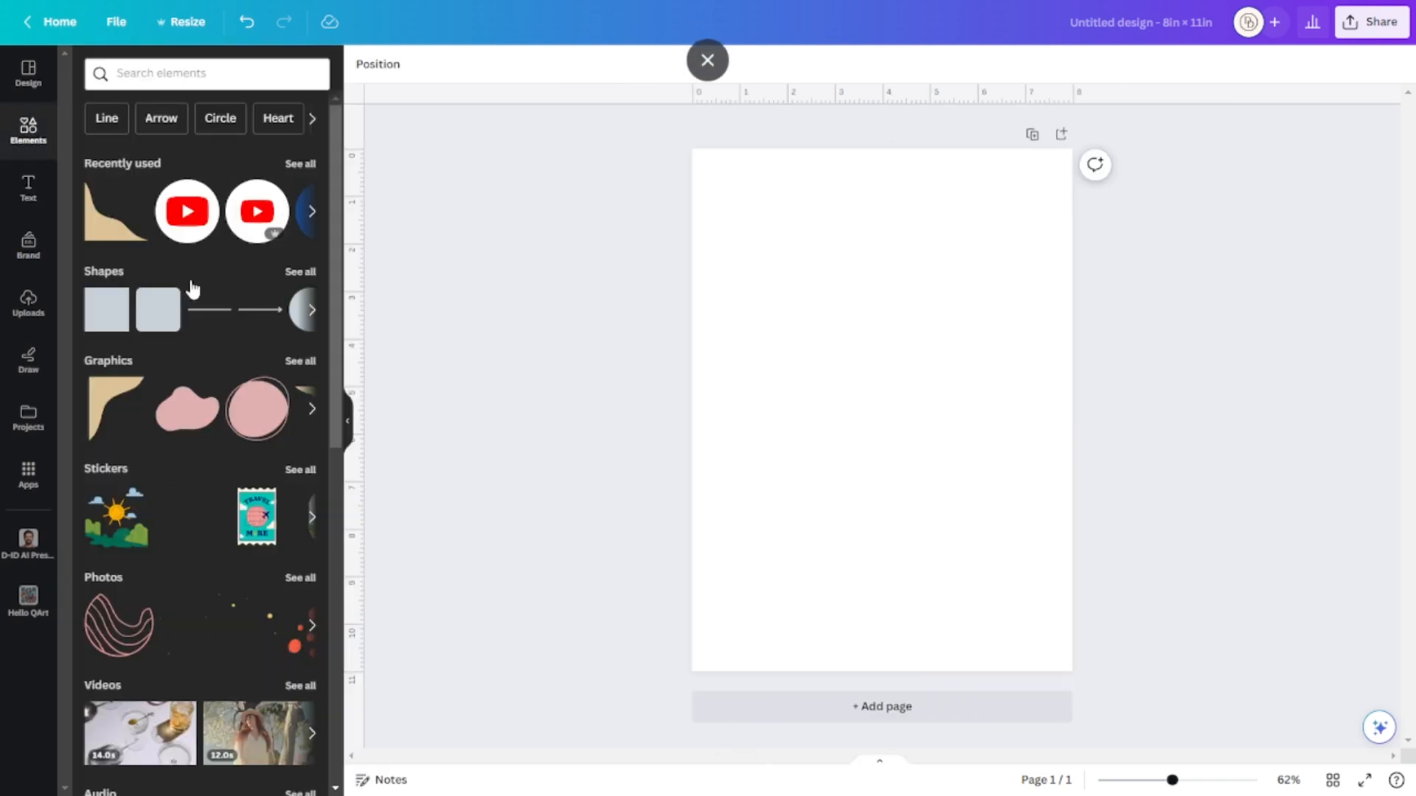
scroll(201, 553, down, 1)
scroll(203, 555, up, 1)
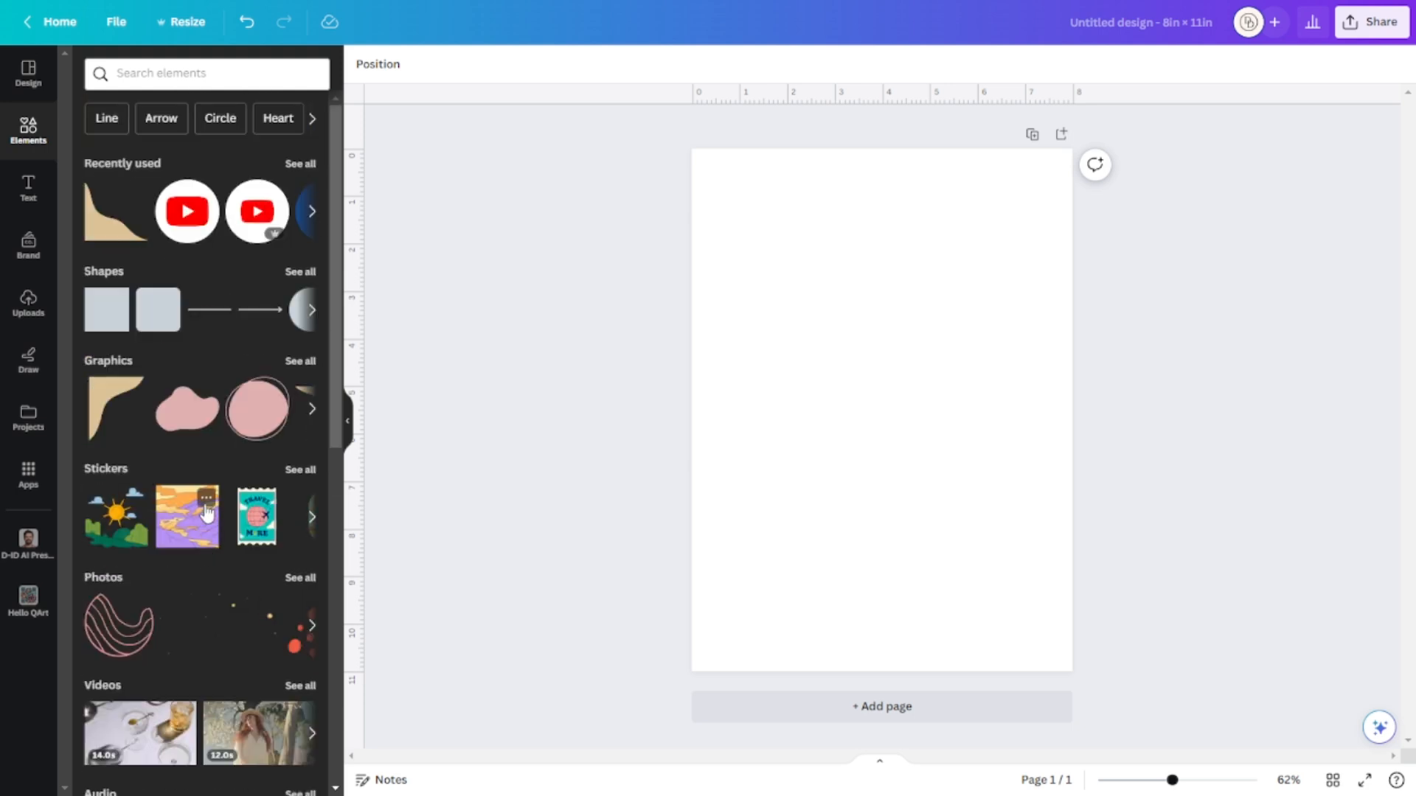
click(100, 238)
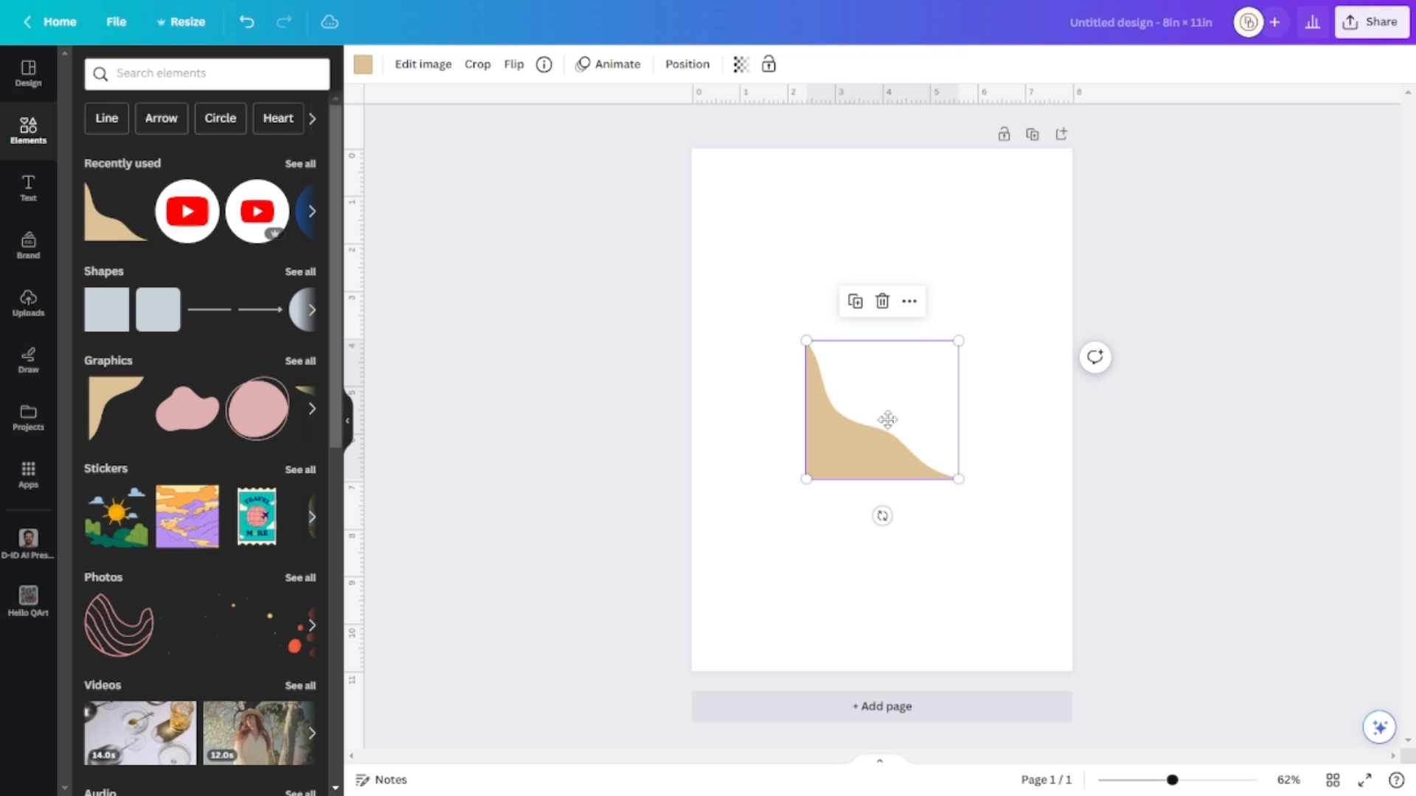
Rotate and enlarge the beige curve, repositioning it on the page.
drag(885, 417, 847, 345)
drag(843, 439, 712, 264)
drag(855, 362, 799, 331)
drag(782, 265, 896, 356)
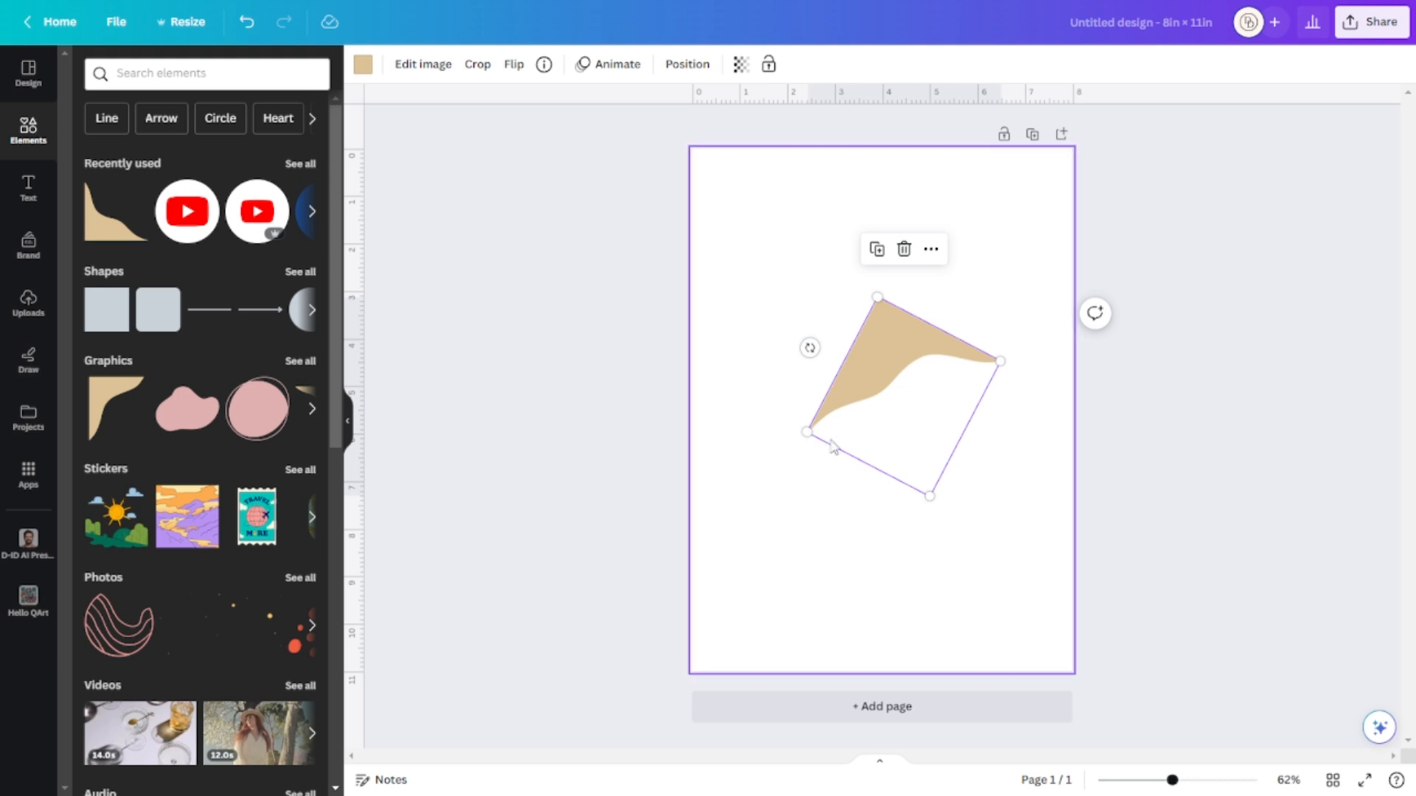
drag(791, 441, 742, 457)
mouse_move(900, 405)
mouse_down()
mouse_move(863, 303)
mouse_move(895, 395)
mouse_up()
drag(986, 321, 1063, 291)
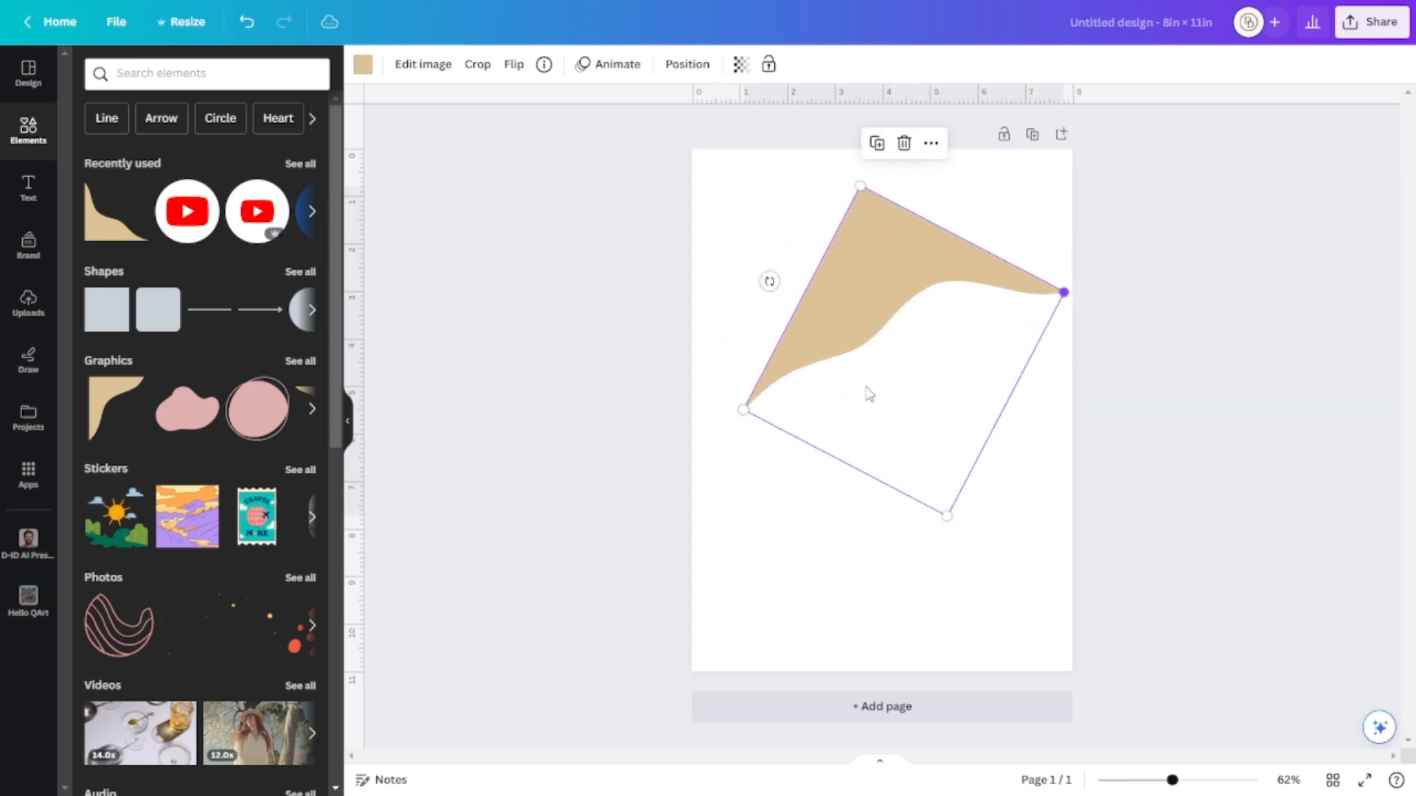
drag(913, 464, 893, 481)
Flatten the curve's angle, then widen it to span the top edge of the page.
drag(747, 297, 761, 272)
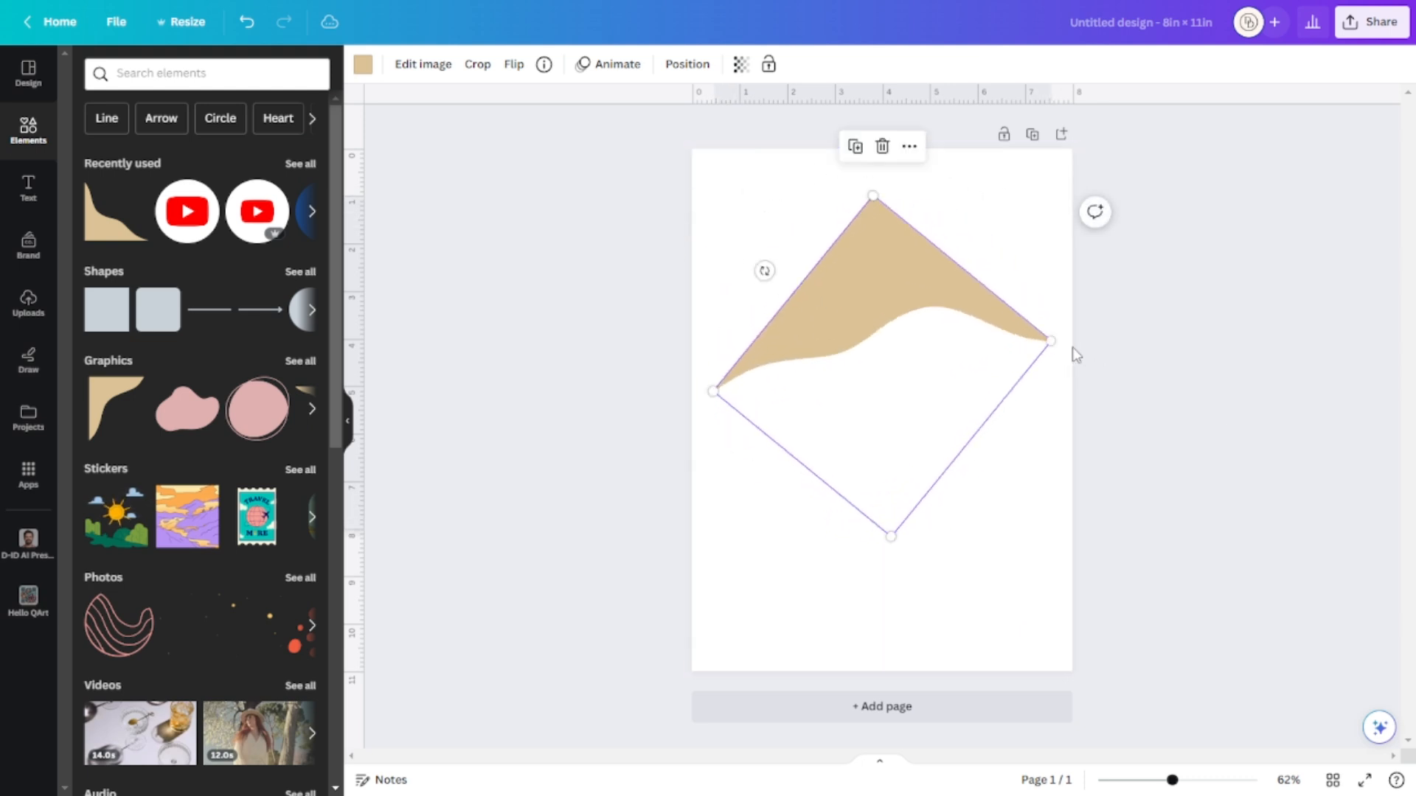
drag(1059, 347, 920, 259)
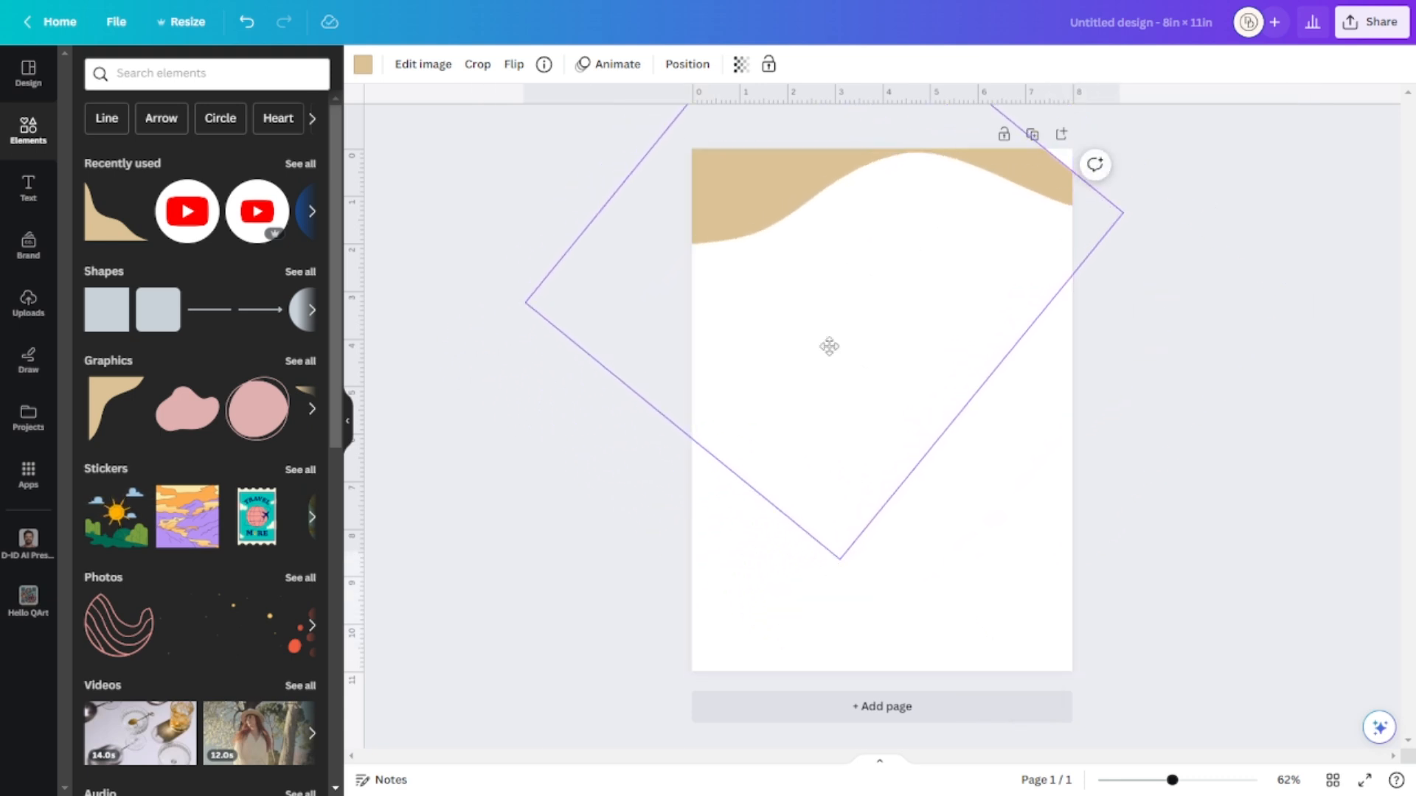
drag(828, 300, 843, 411)
drag(651, 212, 667, 322)
drag(821, 420, 950, 505)
drag(610, 426, 664, 364)
drag(900, 499, 866, 278)
drag(1119, 195, 1397, 122)
drag(975, 310, 783, 362)
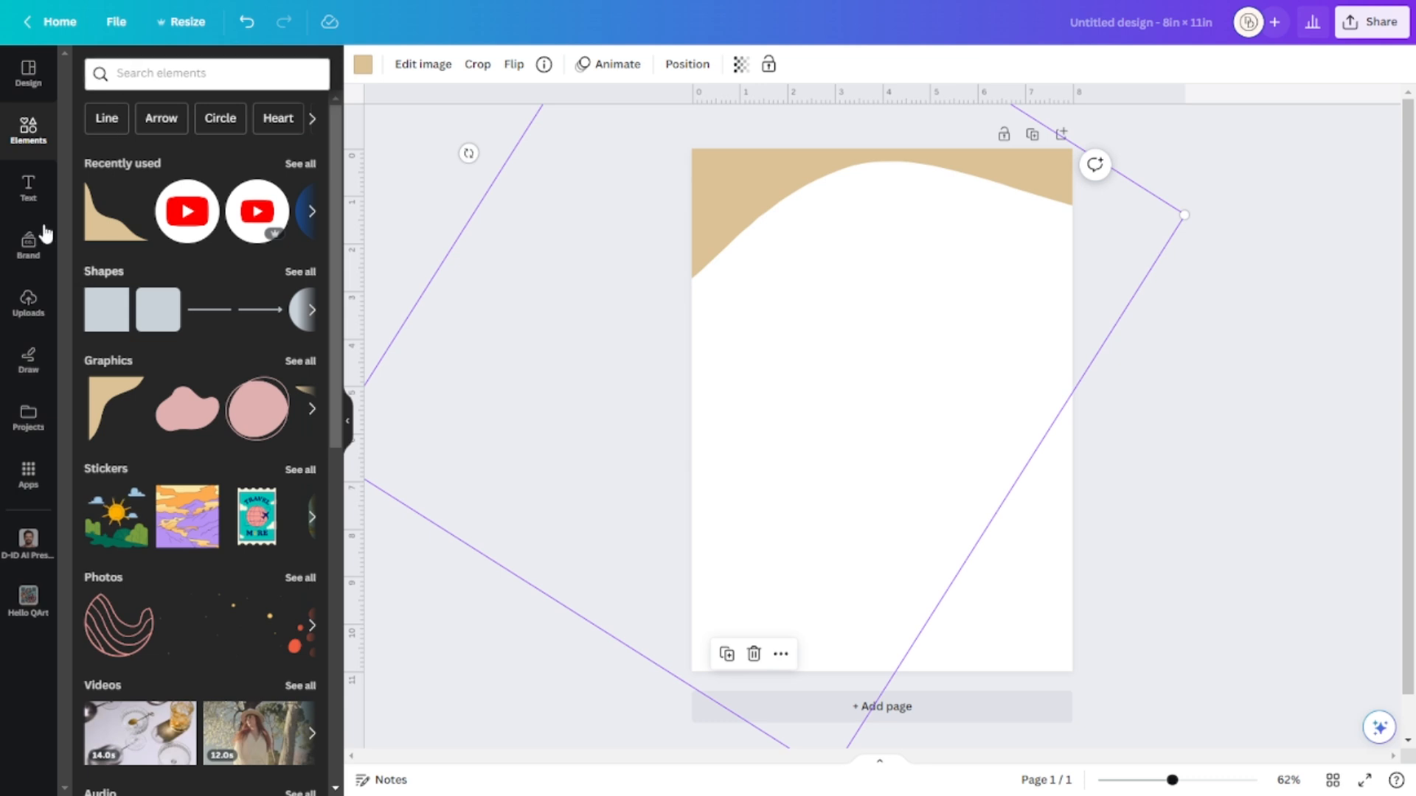
Nudge the tan curve slightly down and make the page background yellow.
click(1126, 448)
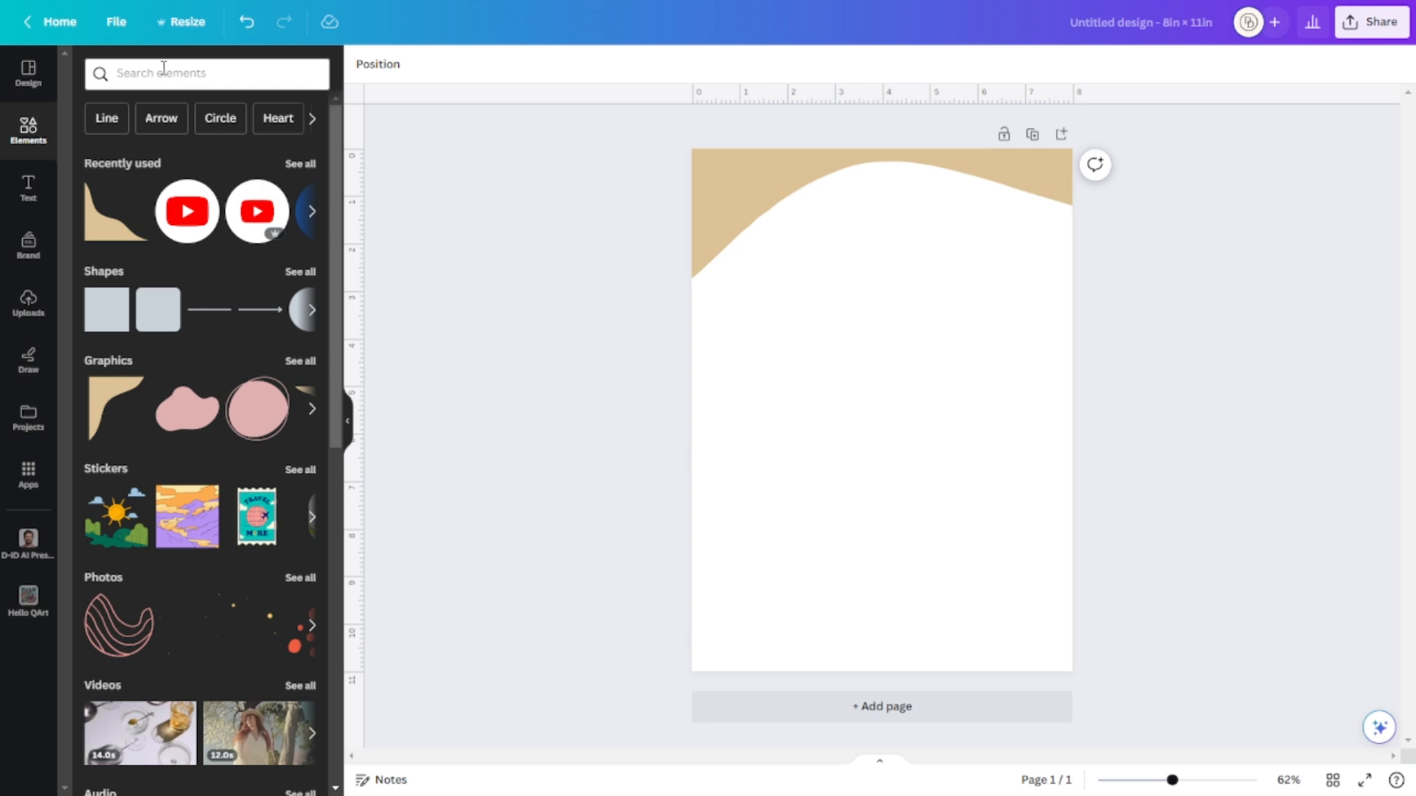
click(164, 70)
click(481, 53)
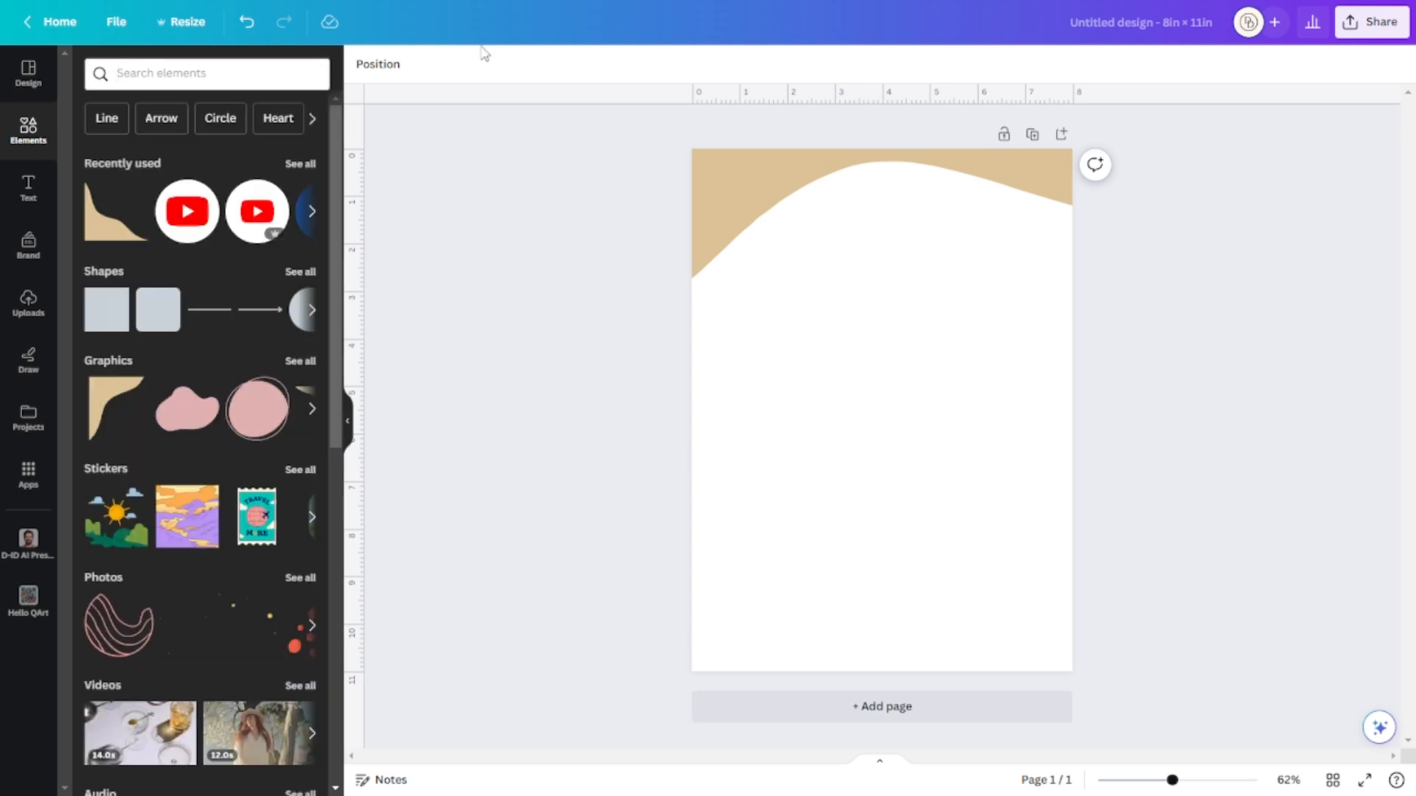
drag(1013, 187, 1016, 195)
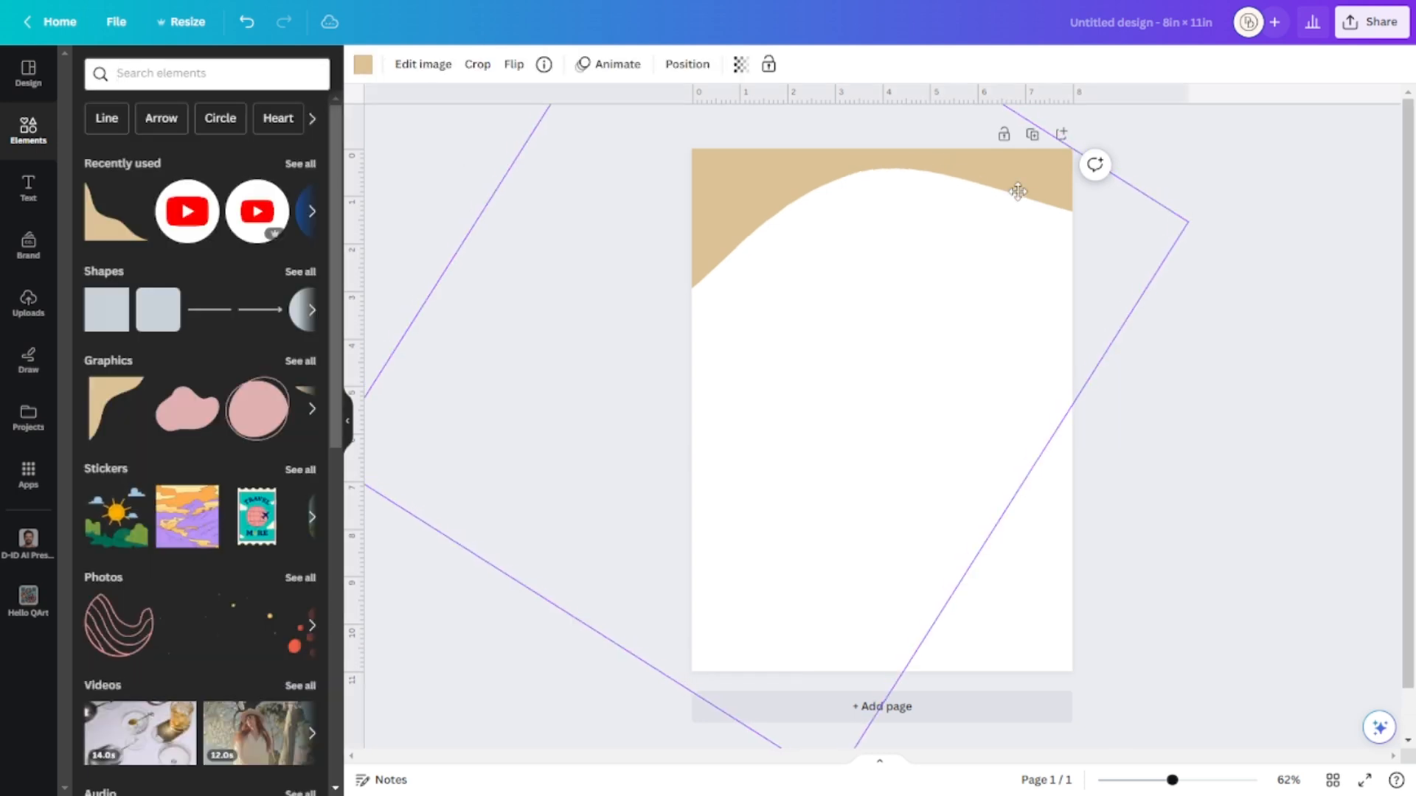
click(1174, 584)
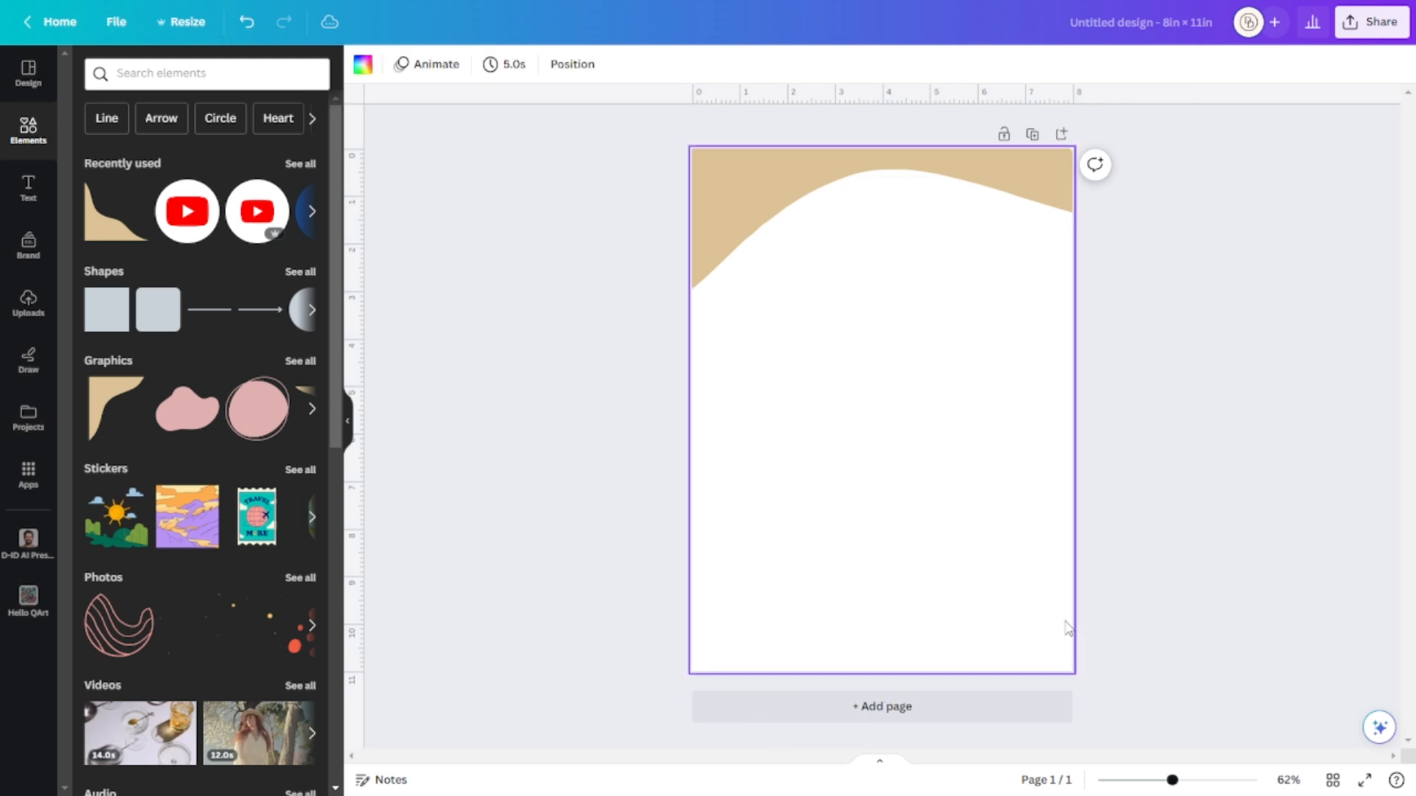
click(373, 68)
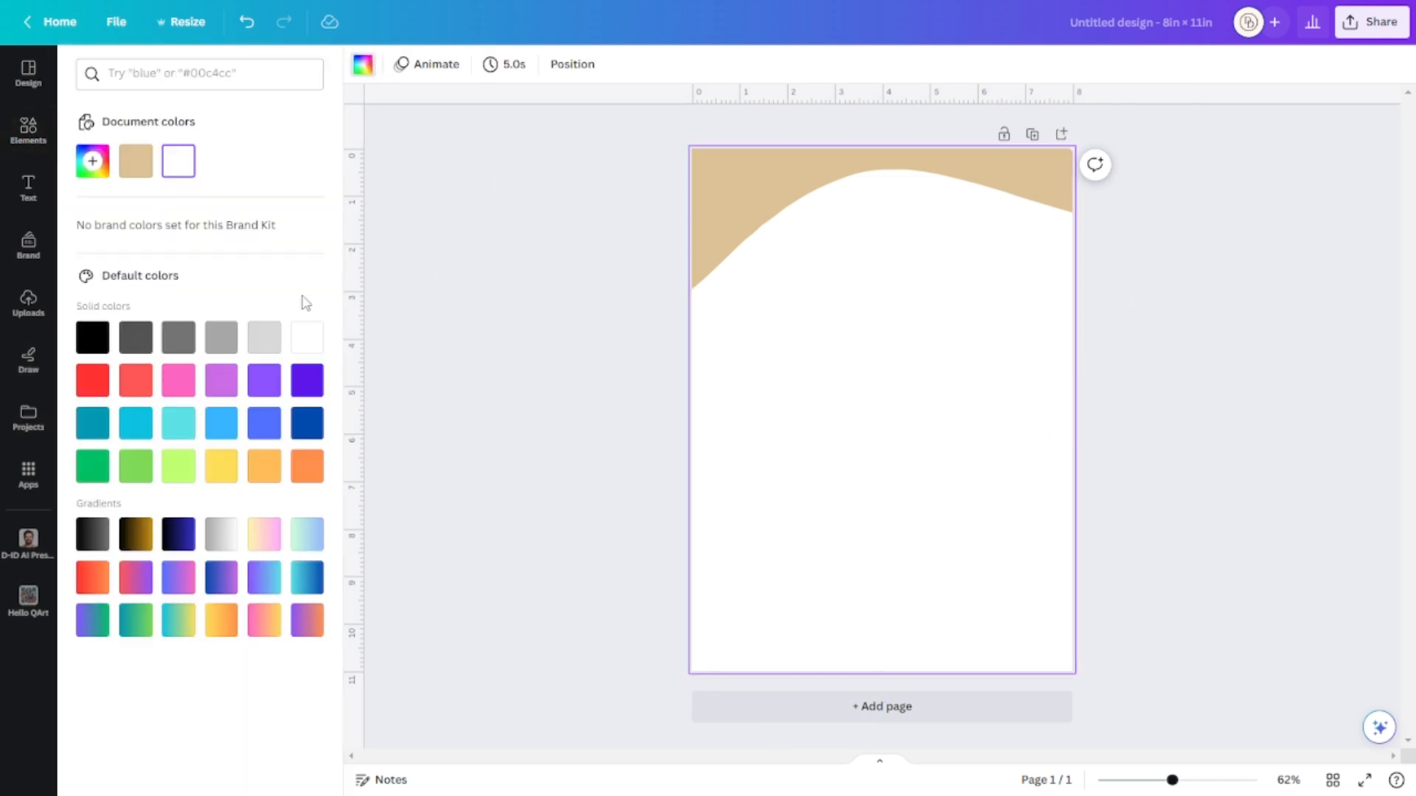
click(222, 467)
click(1194, 443)
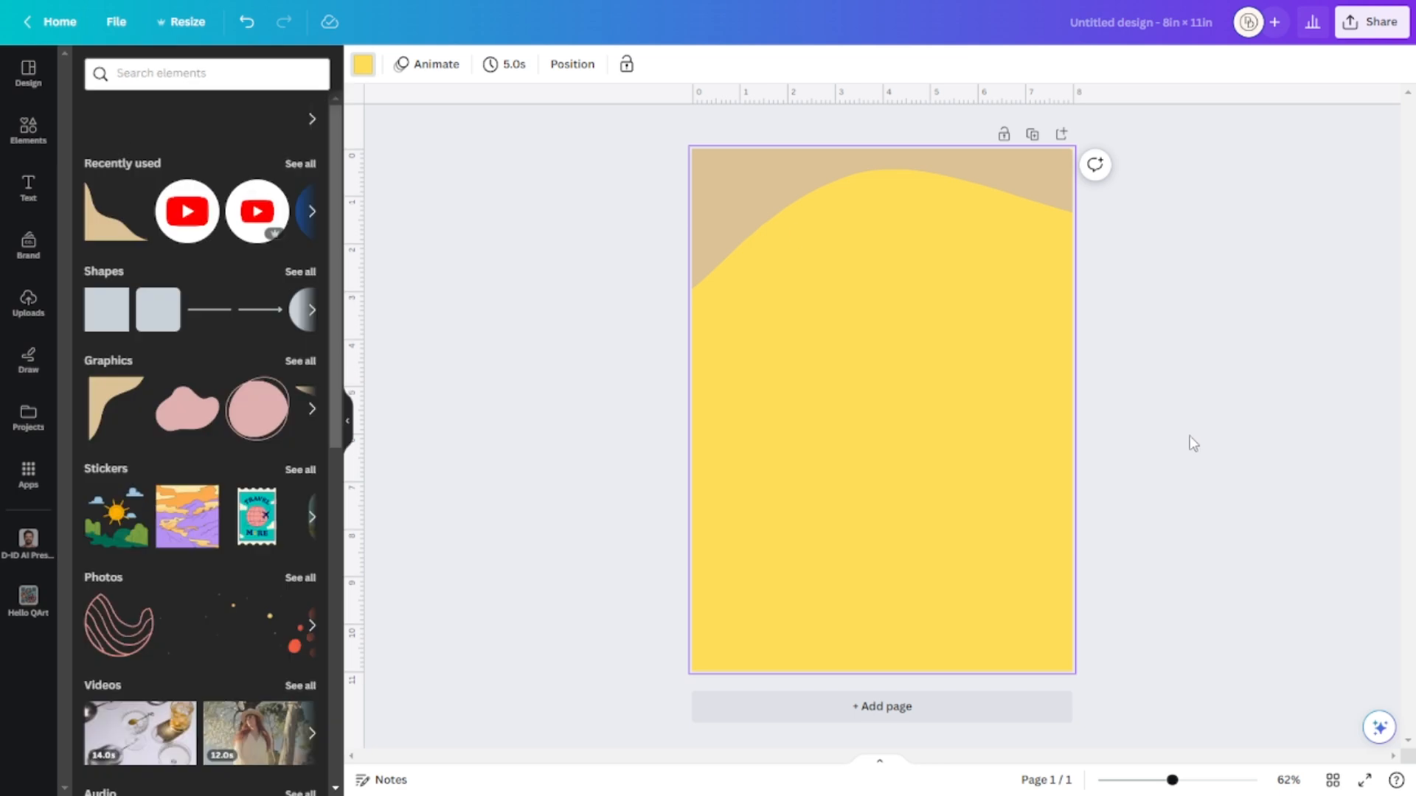
Recolour the tan wave shape dark blue.
click(1050, 185)
click(362, 65)
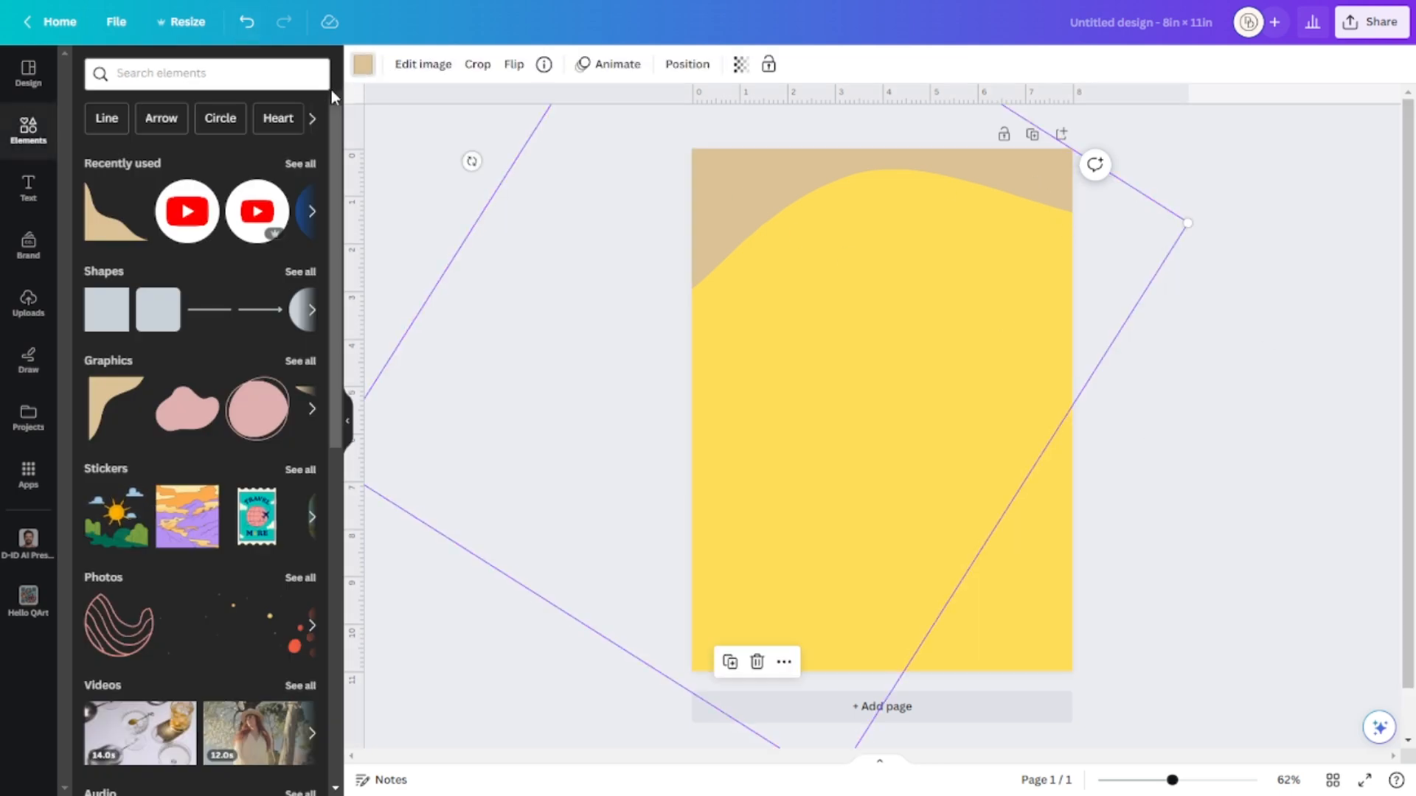
click(307, 422)
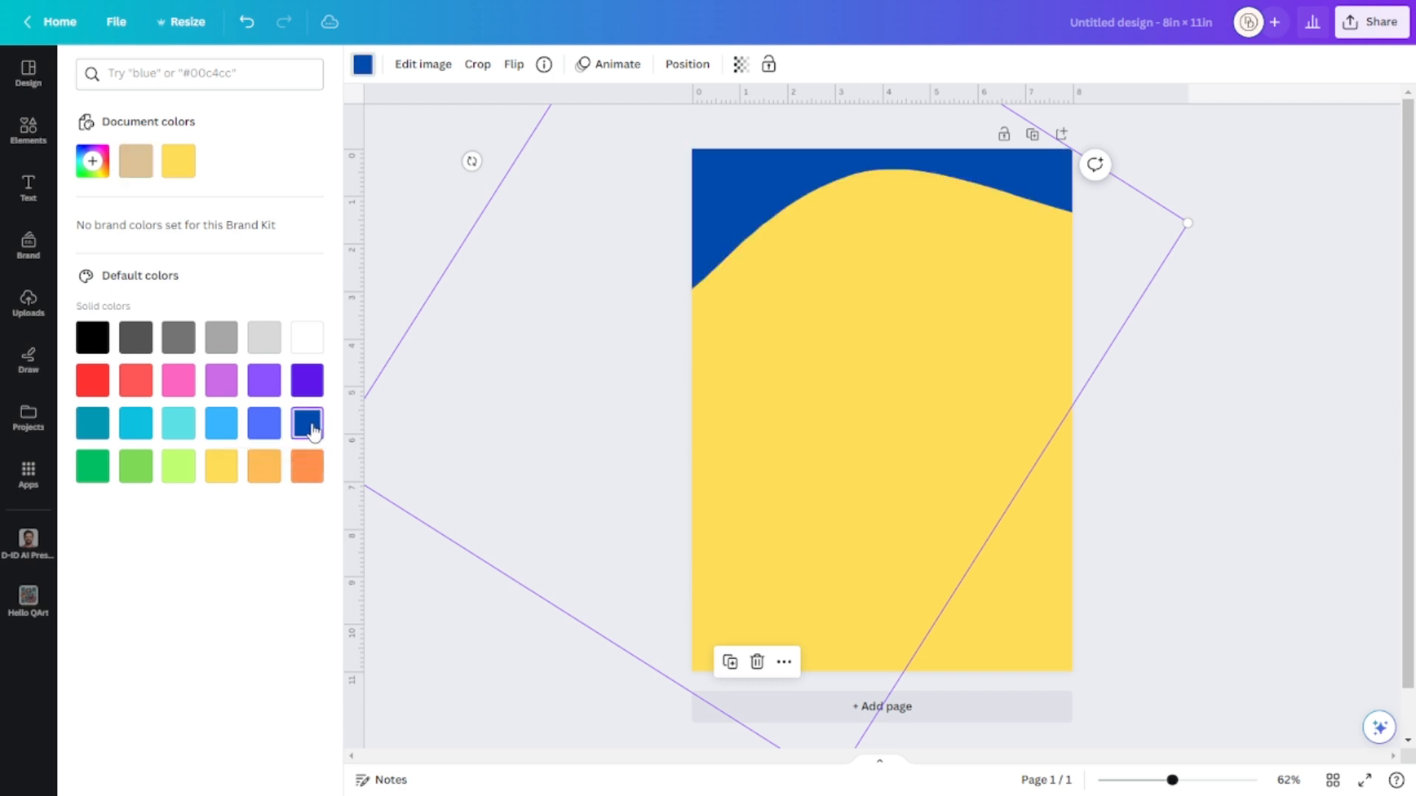
key(Escape)
key(Escape)
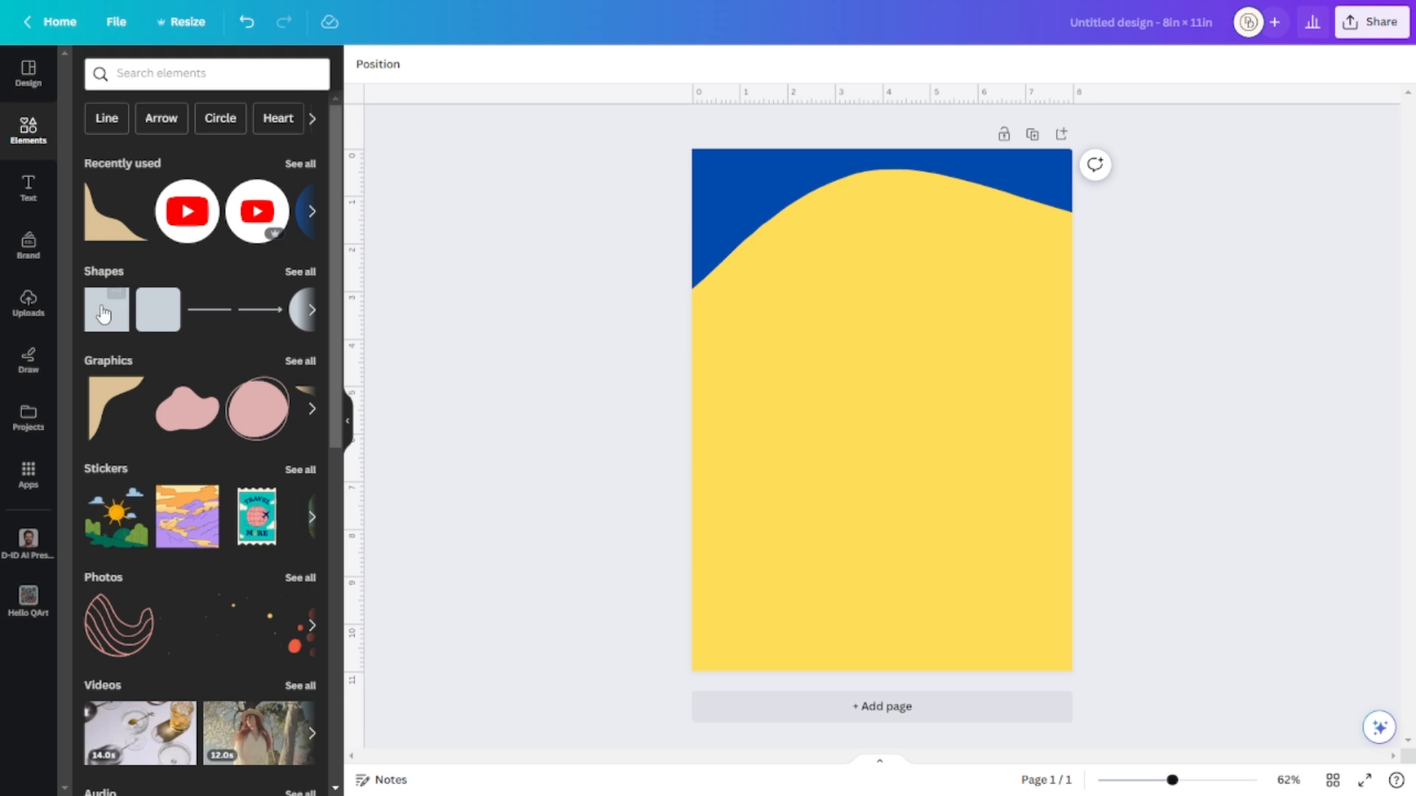
Search the element library for 'formal attire man' and show only the Photos results.
click(32, 308)
click(31, 225)
click(29, 130)
click(183, 73)
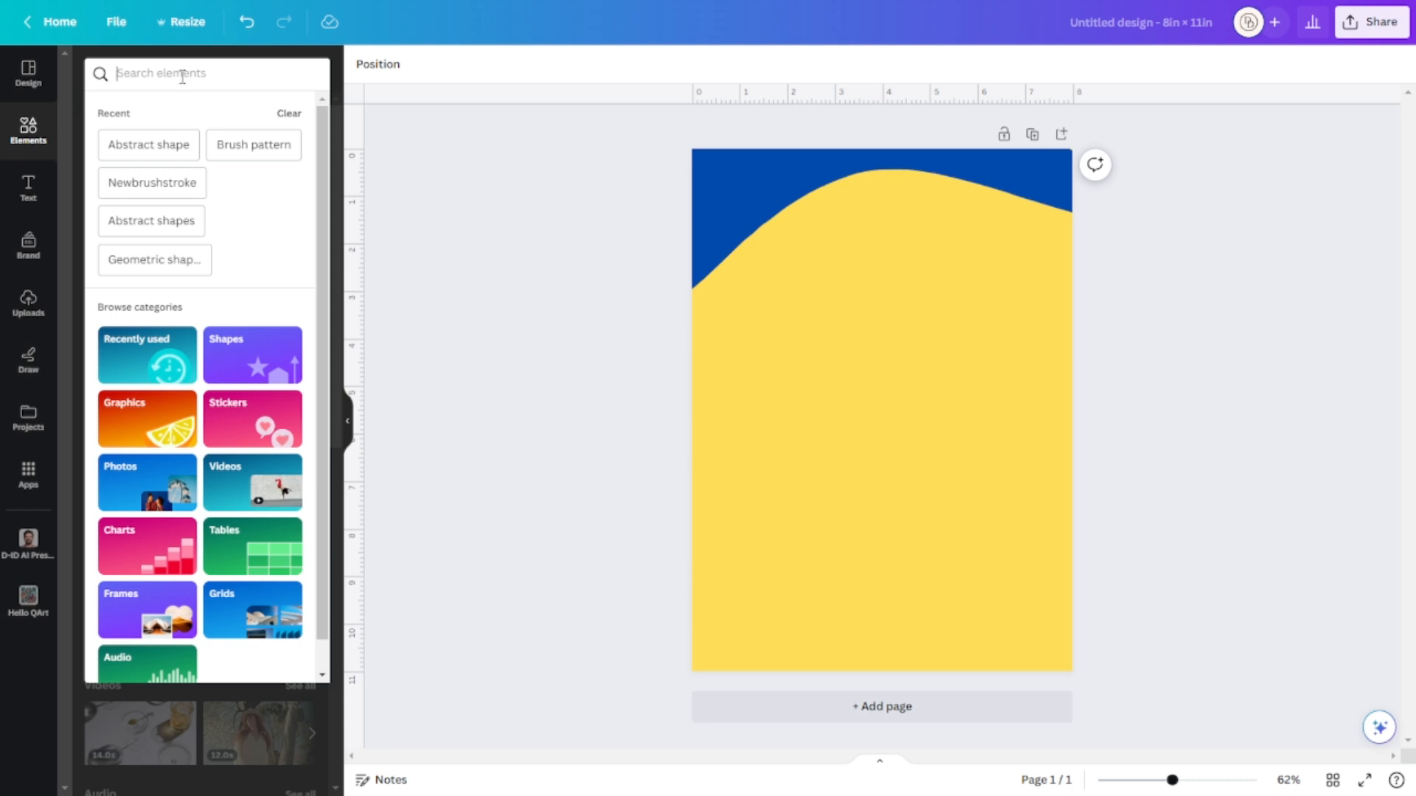
text(pho)
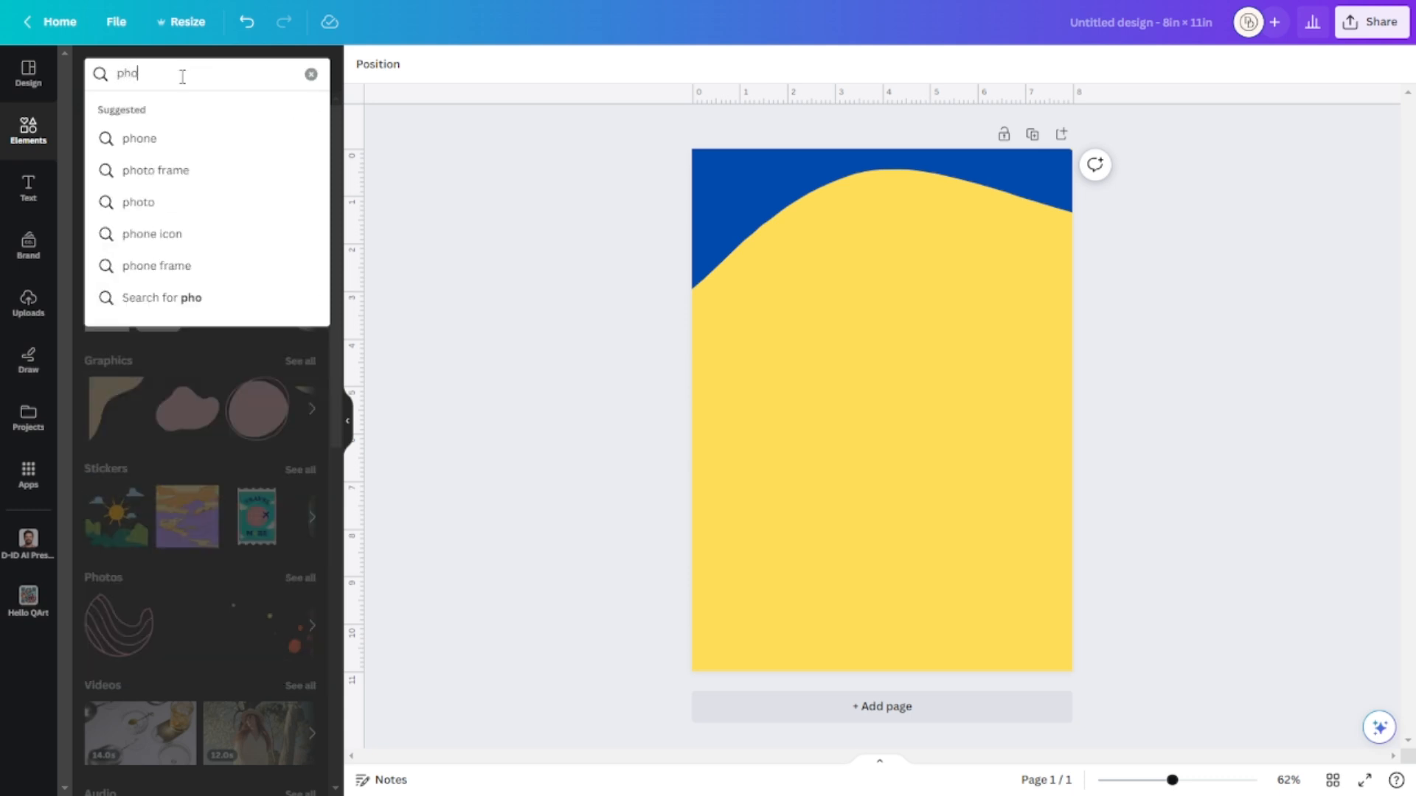
key(BackSpace)
key(BackSpace)
key(BackSpace)
text(for)
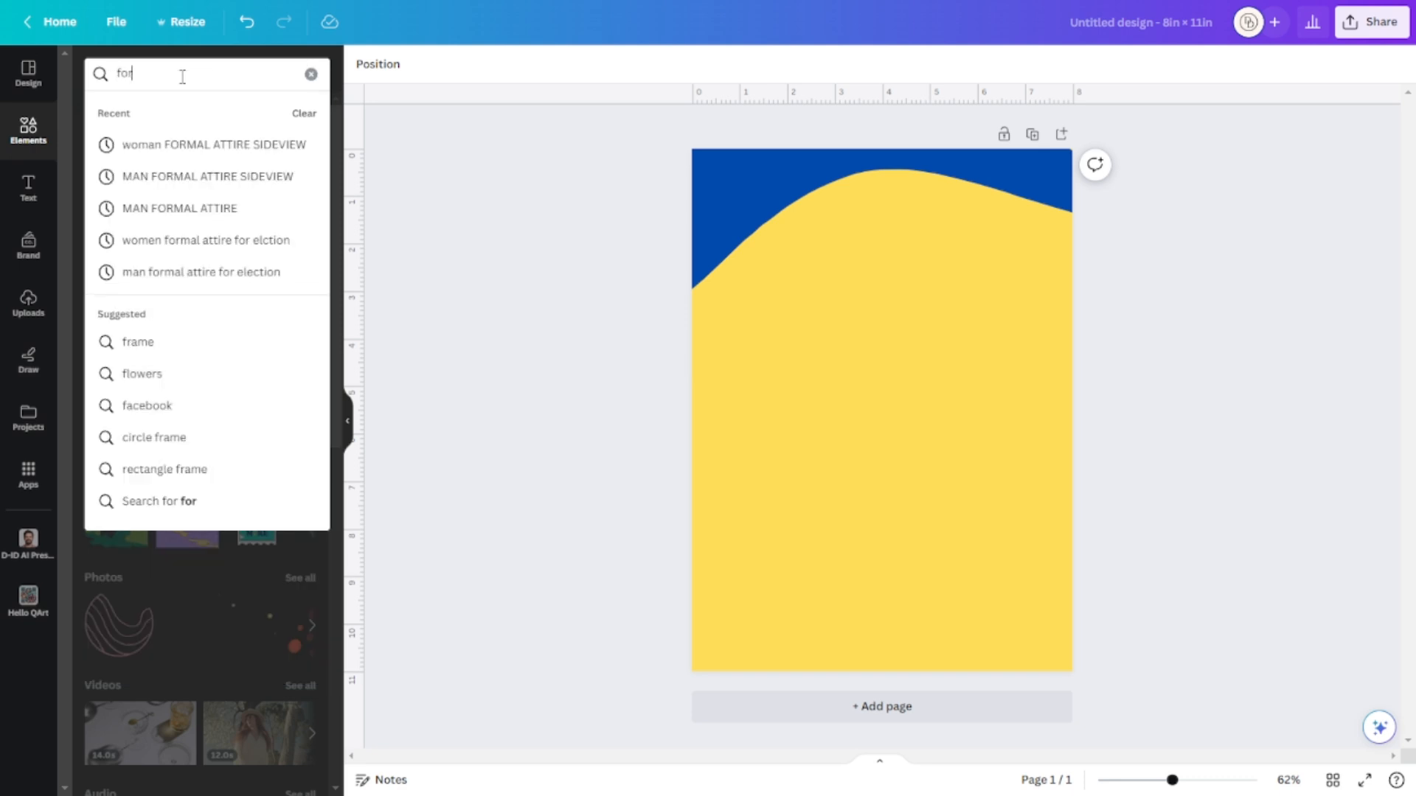
text(mal attire)
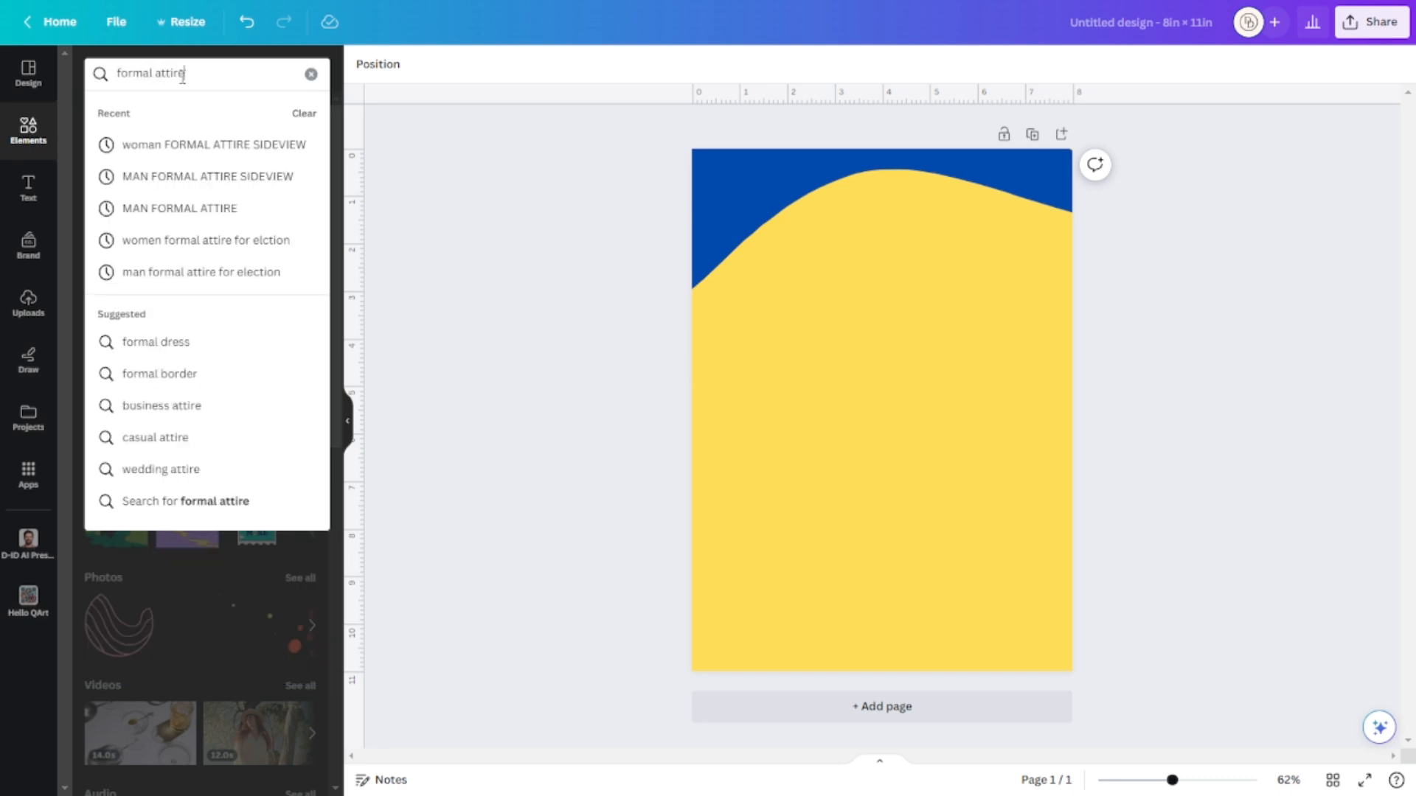
text( man)
key(Return)
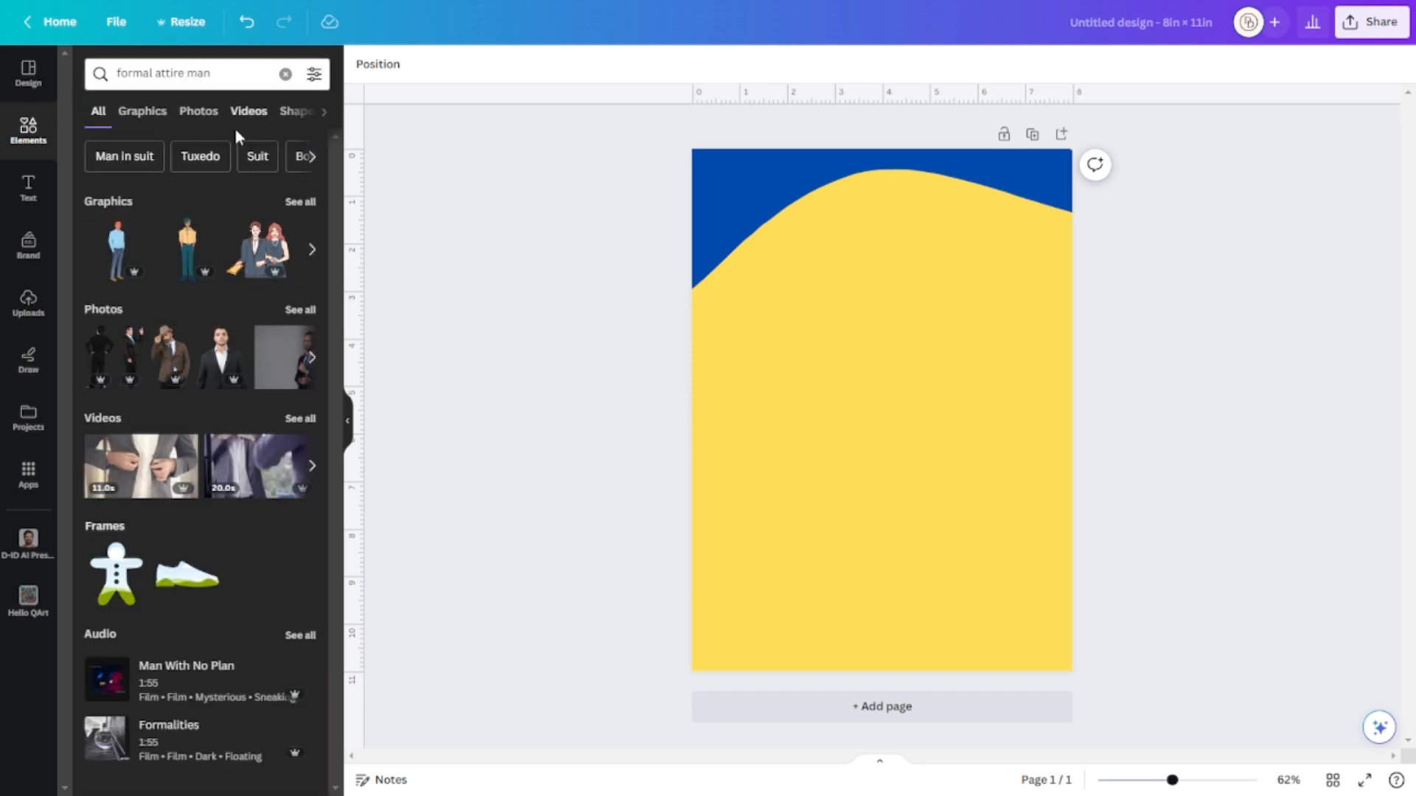
click(199, 110)
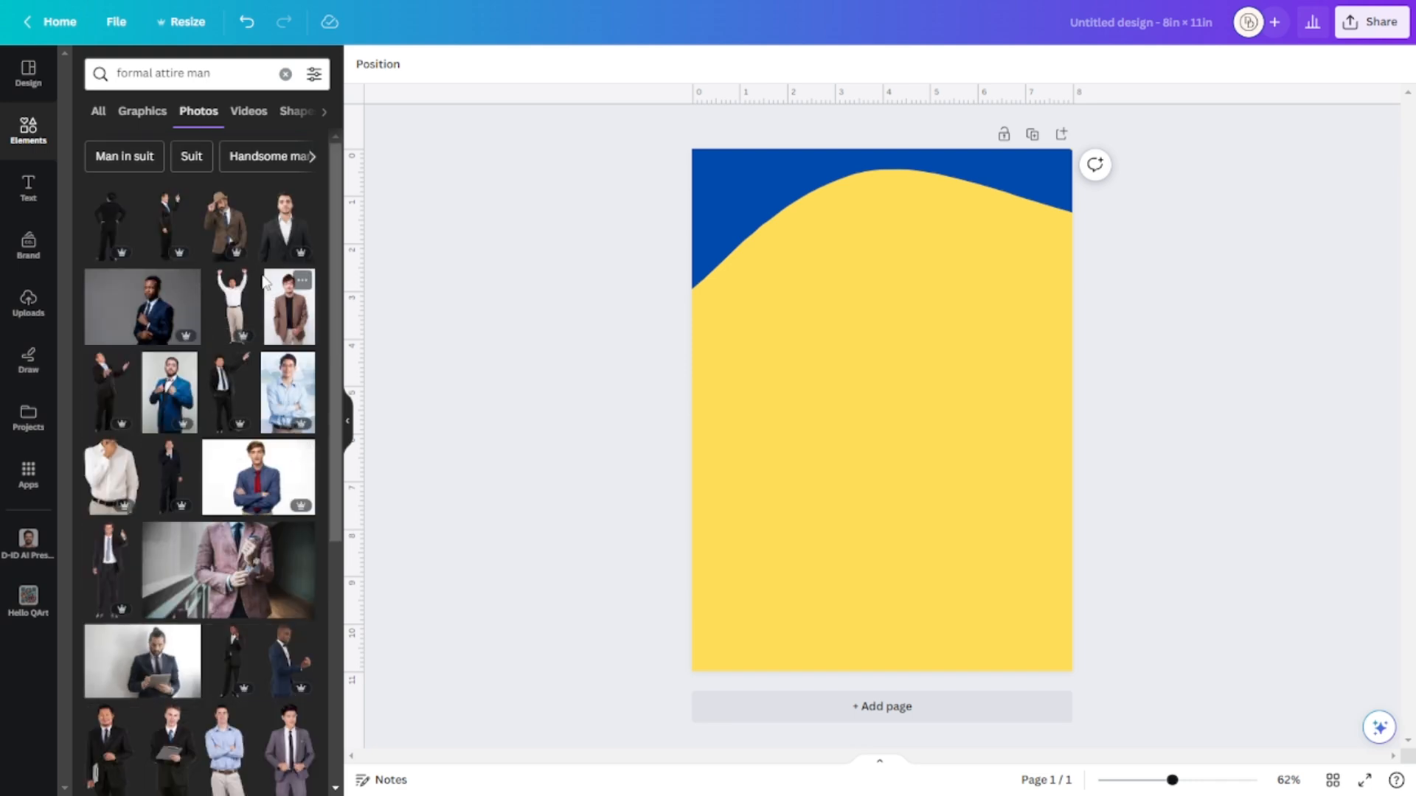
Add the man-in-suit photo to the page and nudge it slightly lower.
click(290, 233)
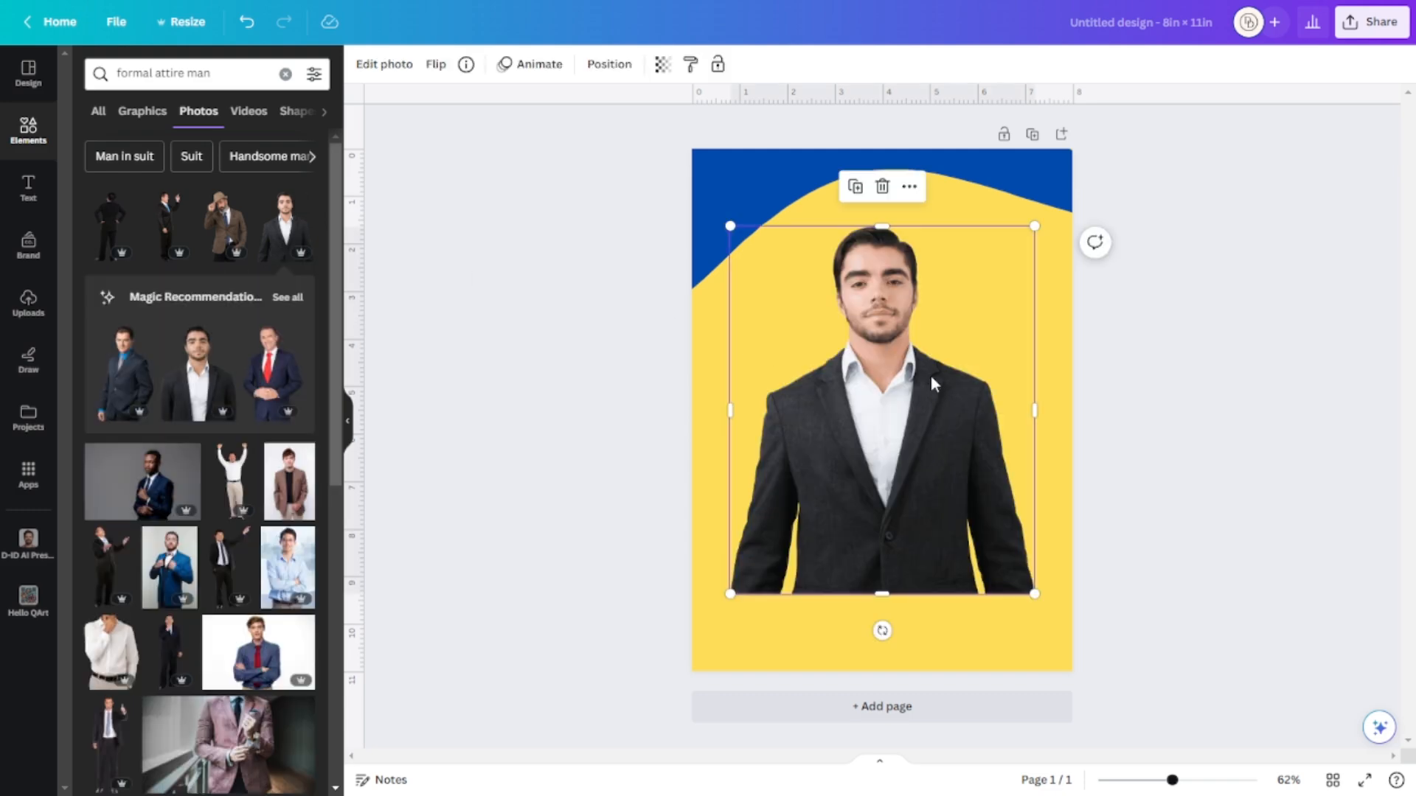
drag(931, 376, 931, 381)
mouse_move(940, 442)
mouse_down()
mouse_move(951, 433)
mouse_move(943, 447)
mouse_up()
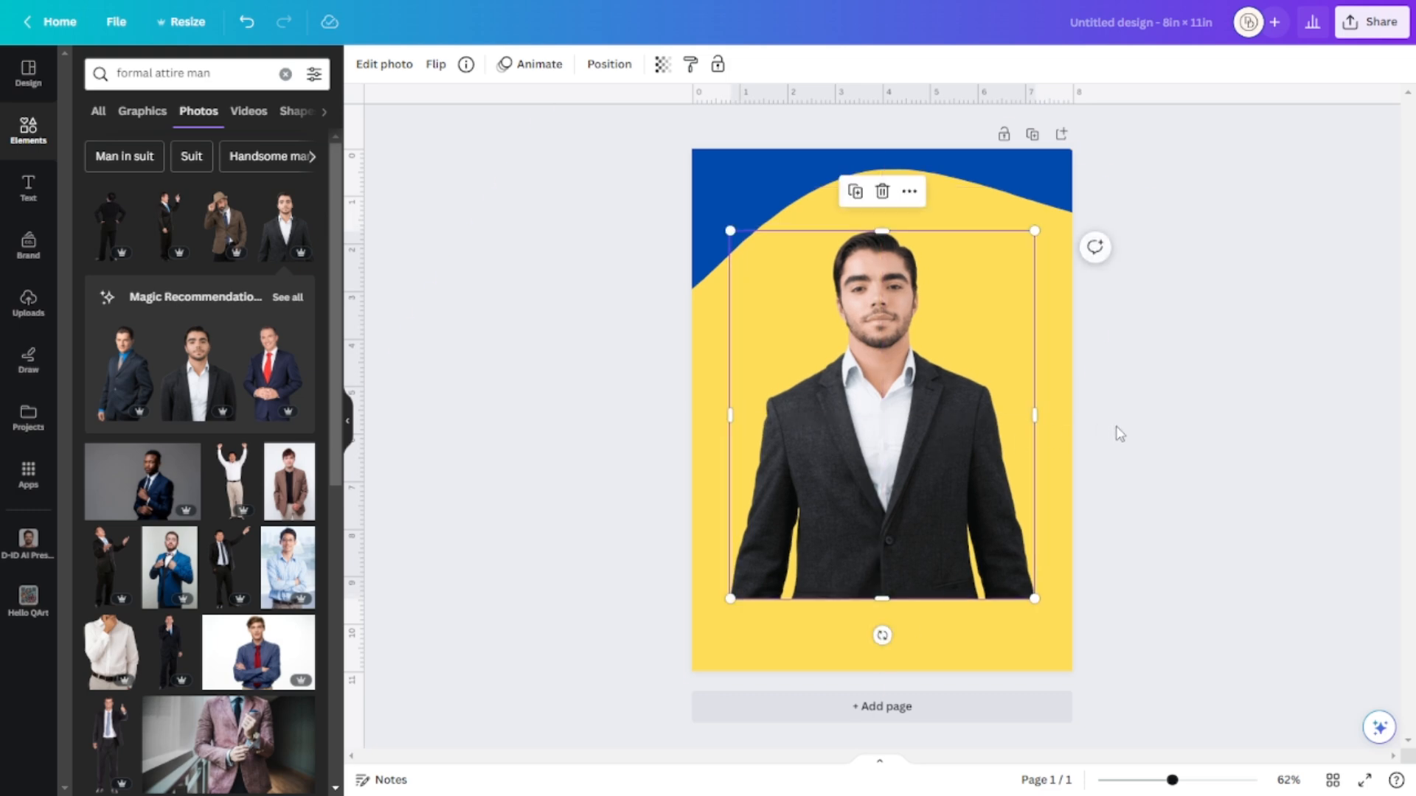
click(942, 392)
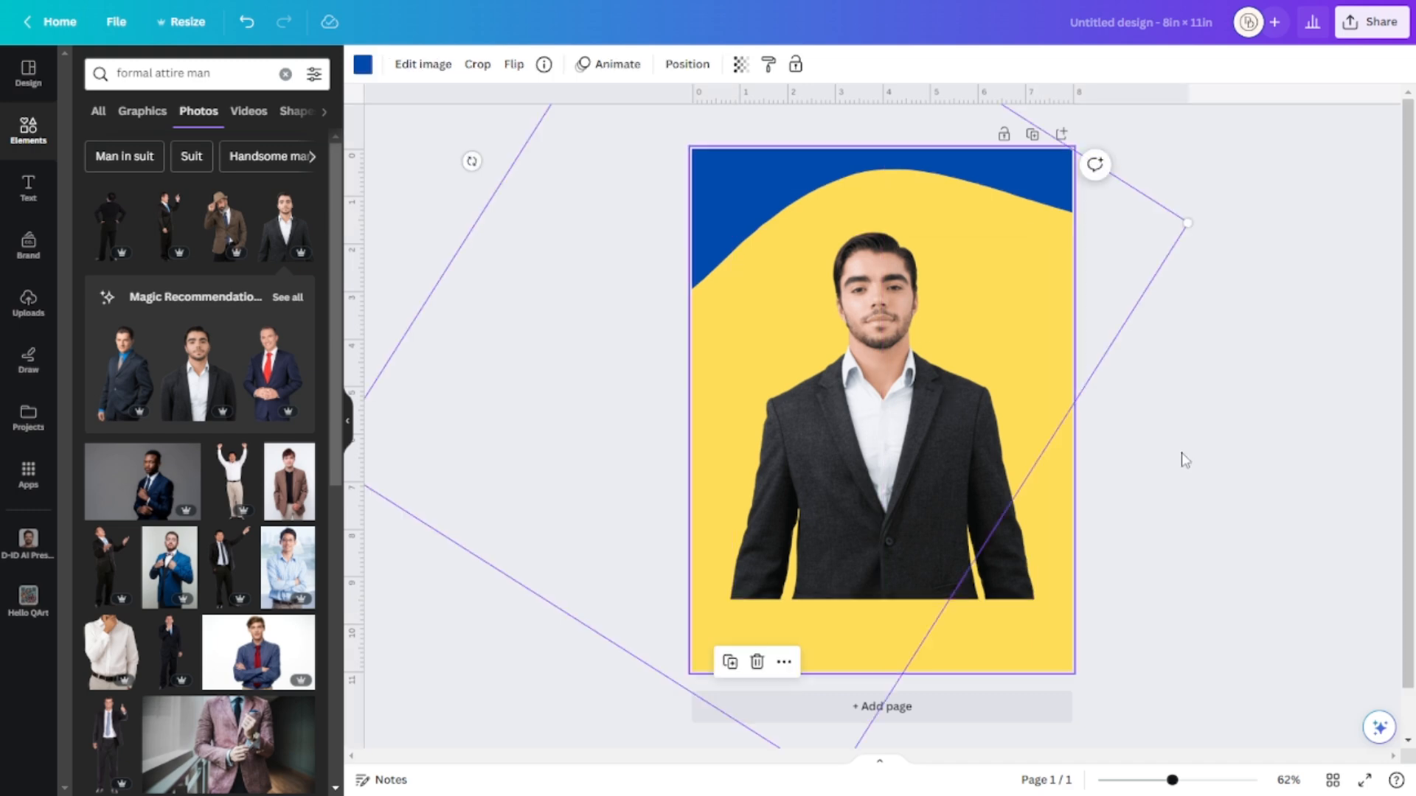
click(910, 560)
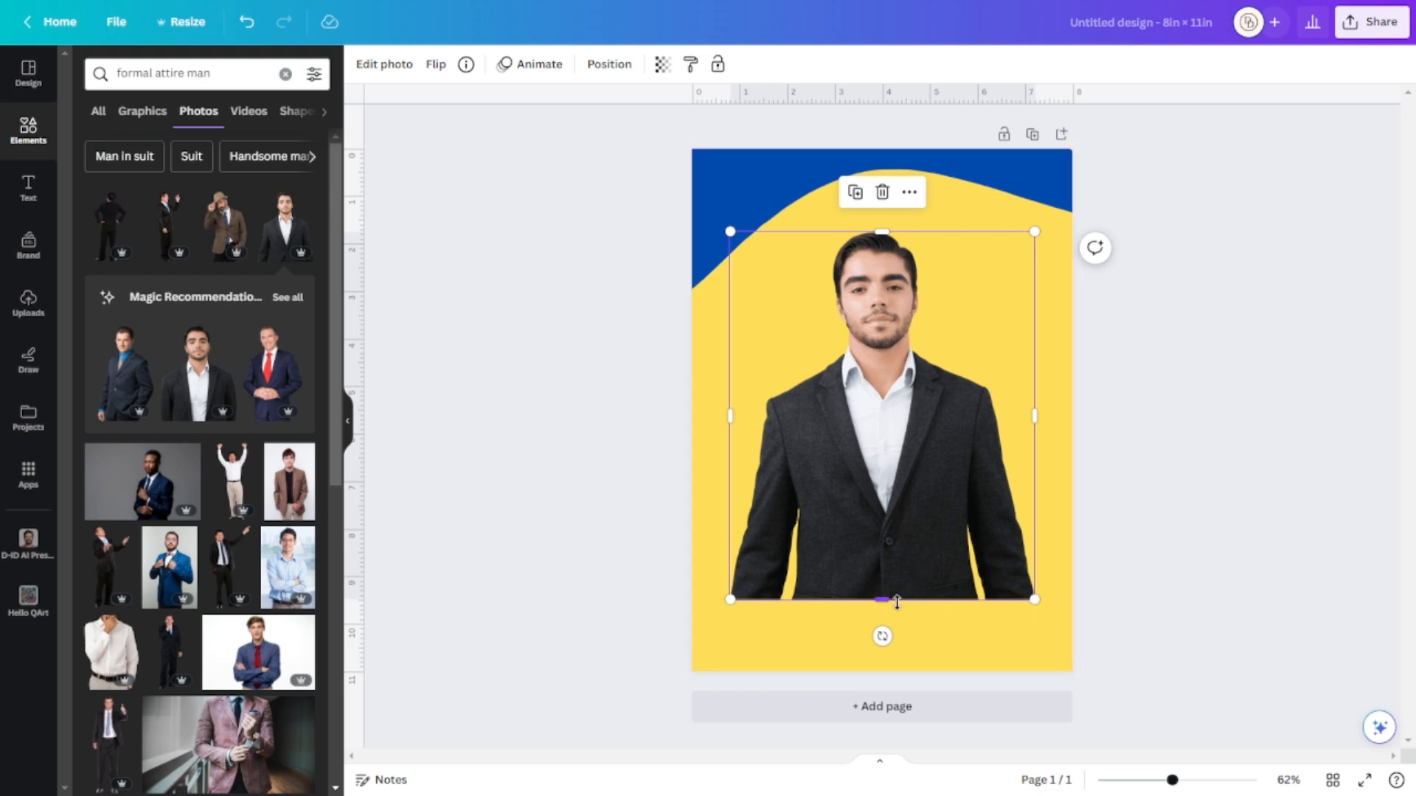
Crop the photo's bottom, left and right edges, then move it up slightly.
drag(885, 597, 887, 532)
click(1164, 547)
click(985, 503)
drag(730, 382, 746, 382)
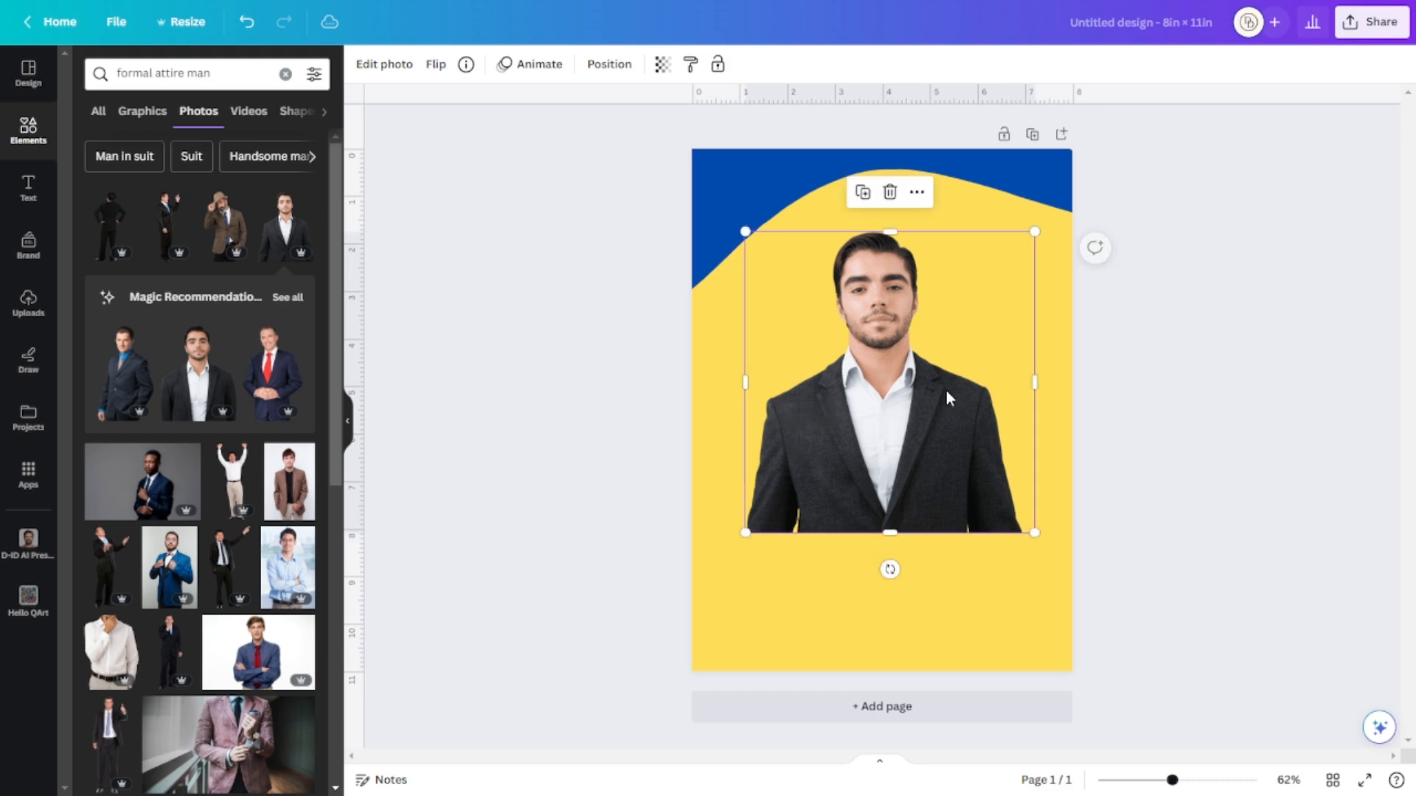
drag(1027, 381, 1018, 379)
drag(909, 407, 925, 406)
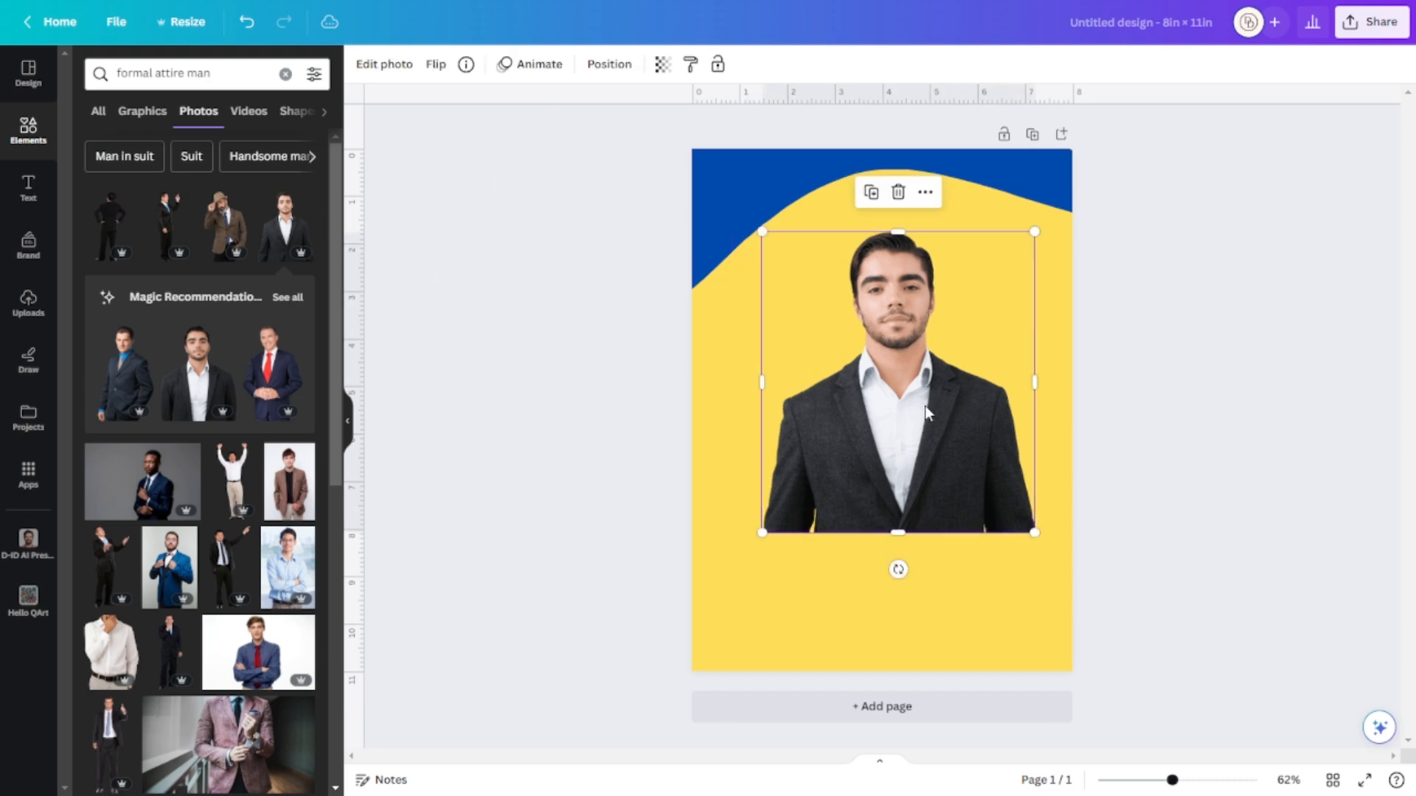
drag(899, 533, 899, 517)
click(1149, 510)
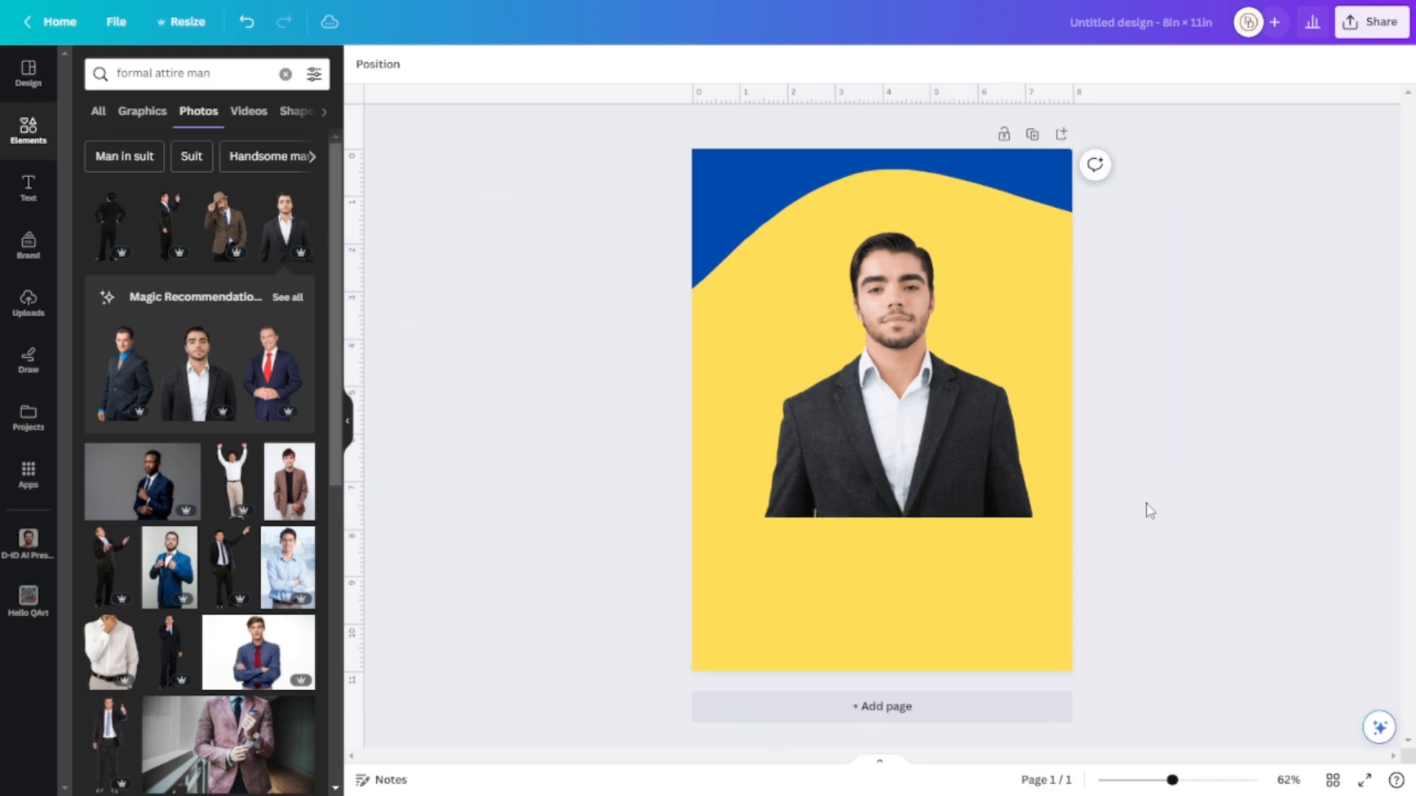
click(949, 430)
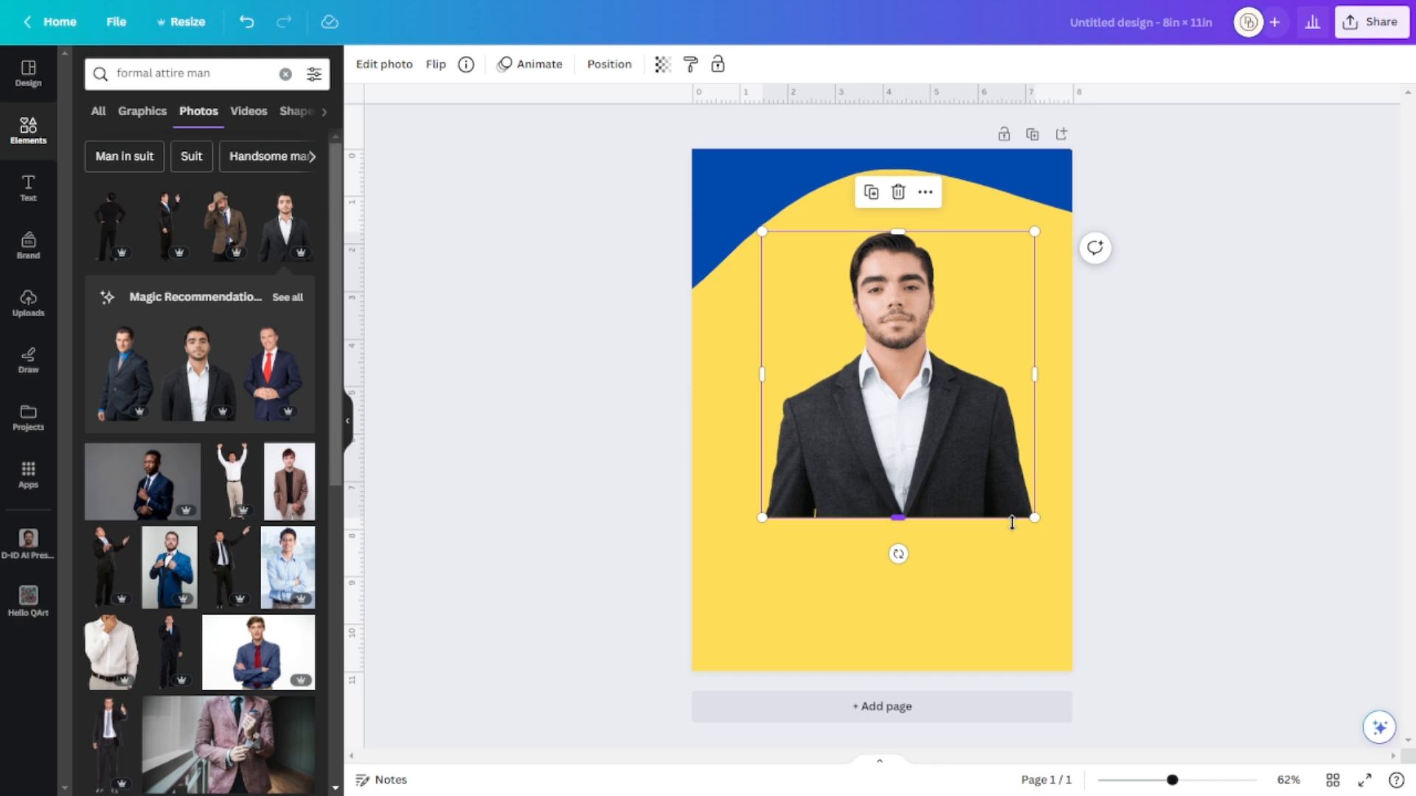
click(1175, 485)
click(962, 454)
mouse_move(897, 517)
mouse_down()
mouse_move(912, 543)
mouse_move(914, 532)
mouse_up()
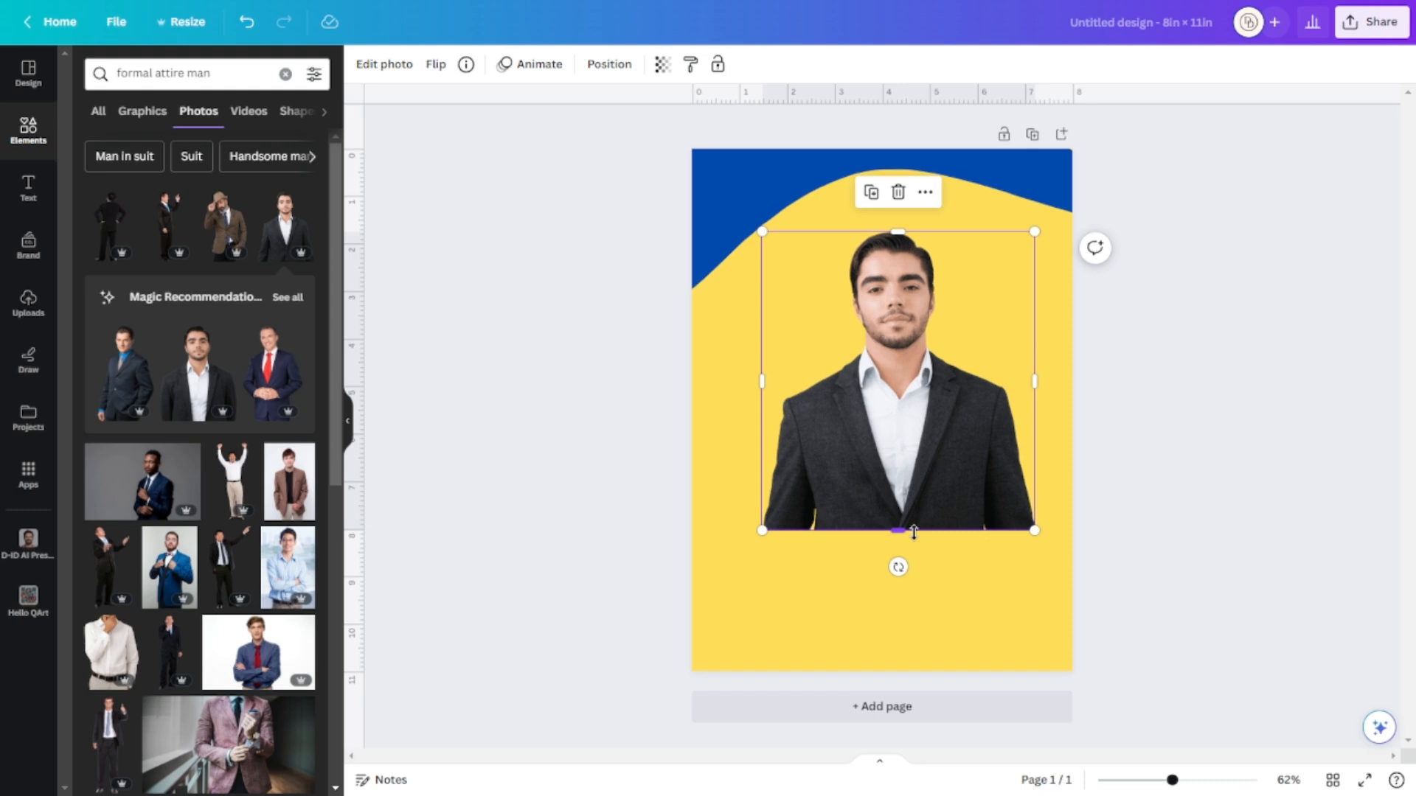
drag(906, 490, 896, 454)
Shift the blue wave slightly, then enlarge the photo and centre it horizontally.
click(716, 238)
mouse_move(711, 231)
mouse_down()
mouse_move(743, 237)
mouse_move(709, 225)
mouse_up()
click(966, 377)
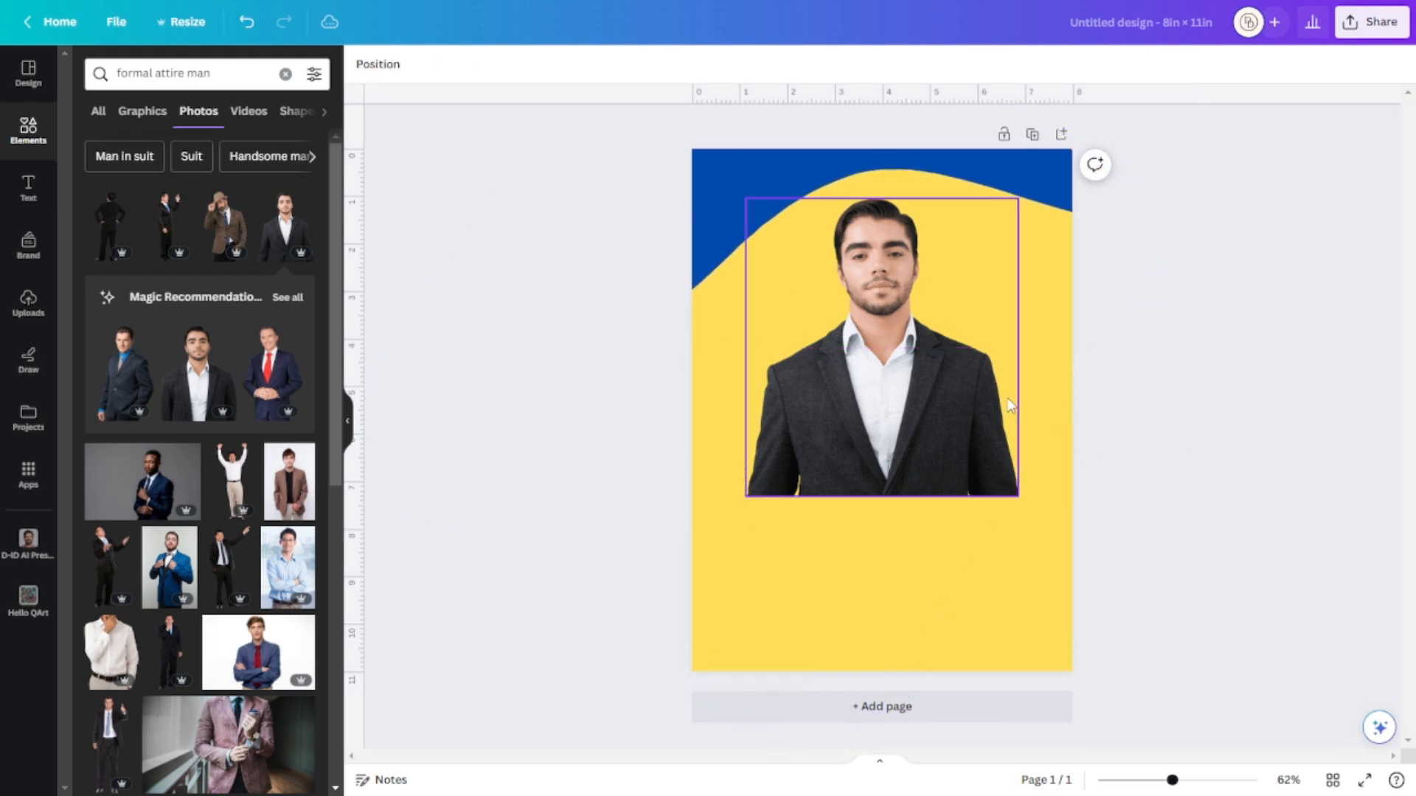
drag(966, 377, 964, 356)
drag(1019, 475, 987, 455)
click(1151, 476)
click(891, 486)
drag(891, 485, 883, 485)
click(1245, 486)
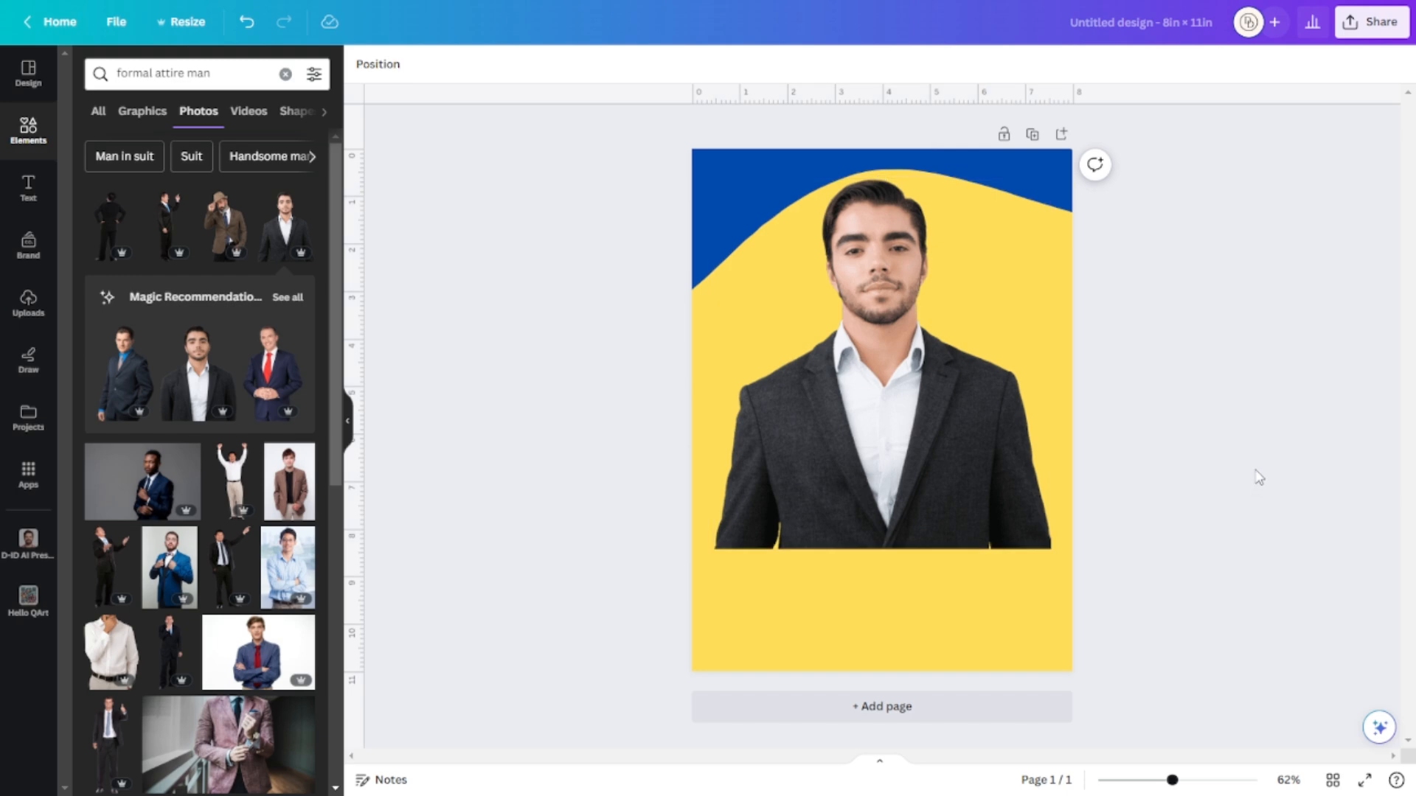
Add a square and stretch it into a long rectangle over the jacket's lower edge.
click(285, 74)
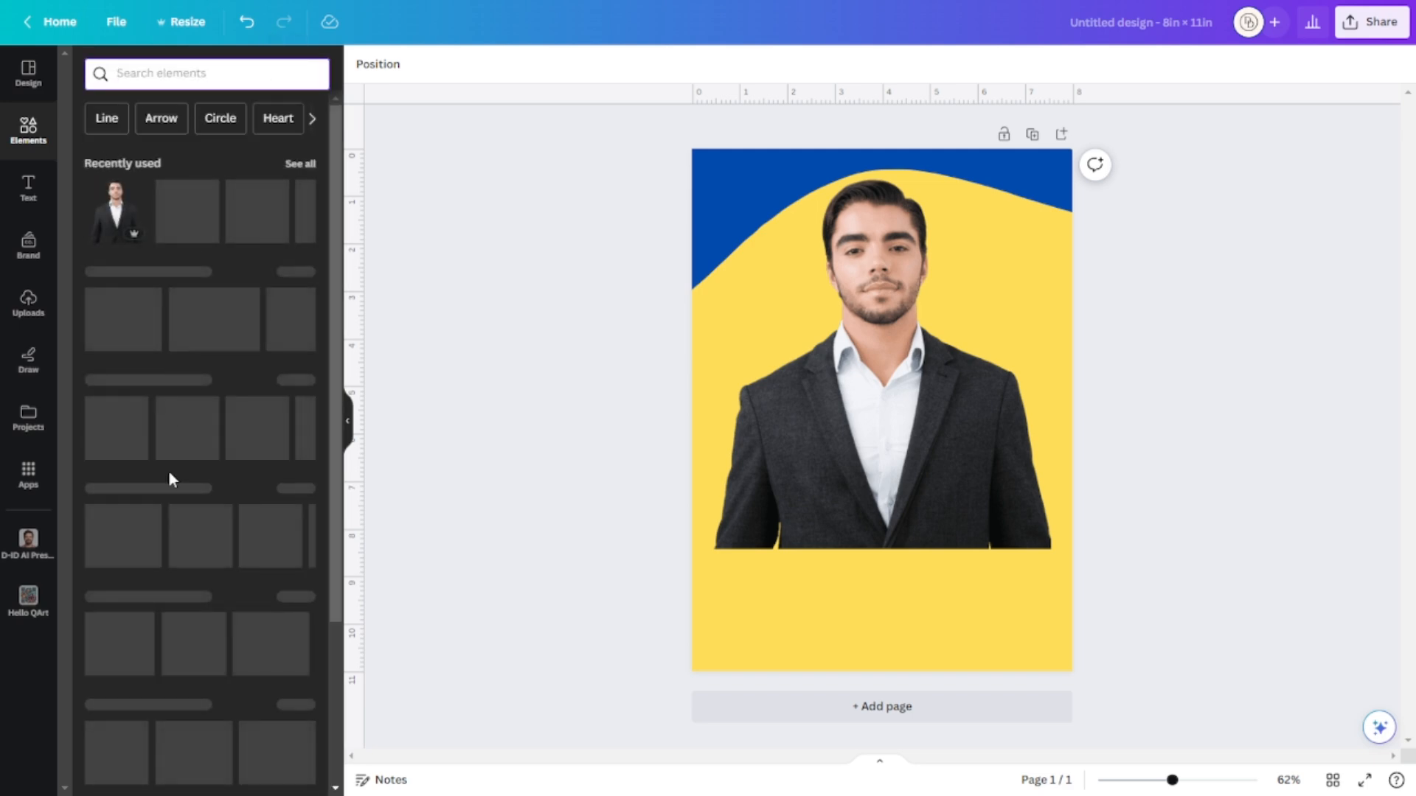
click(100, 328)
click(1269, 491)
drag(865, 402, 783, 516)
drag(957, 520, 1107, 536)
drag(767, 537, 679, 560)
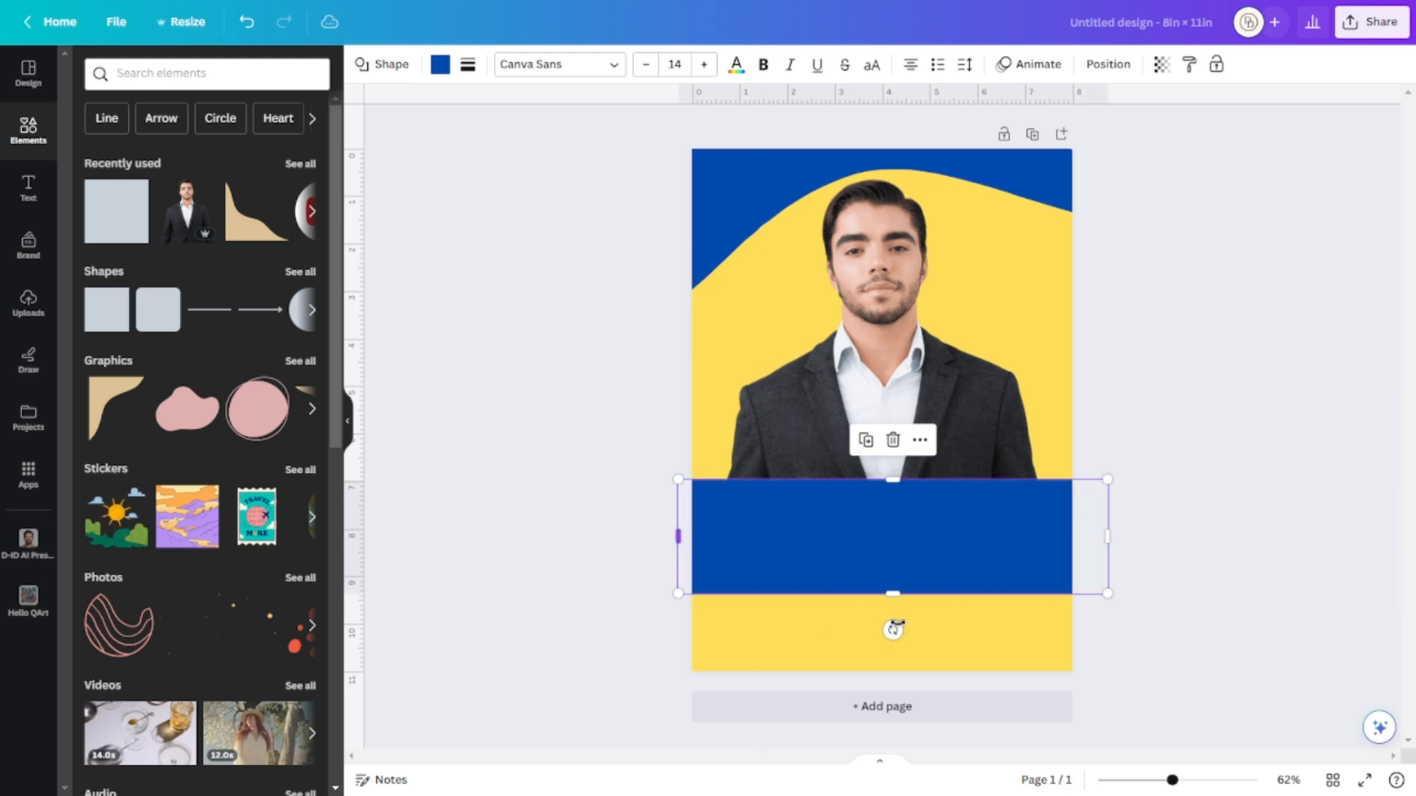
Tilt the blue rectangle diagonally and place it over the photo's extended bottom edge.
drag(893, 629, 966, 736)
drag(715, 675, 632, 702)
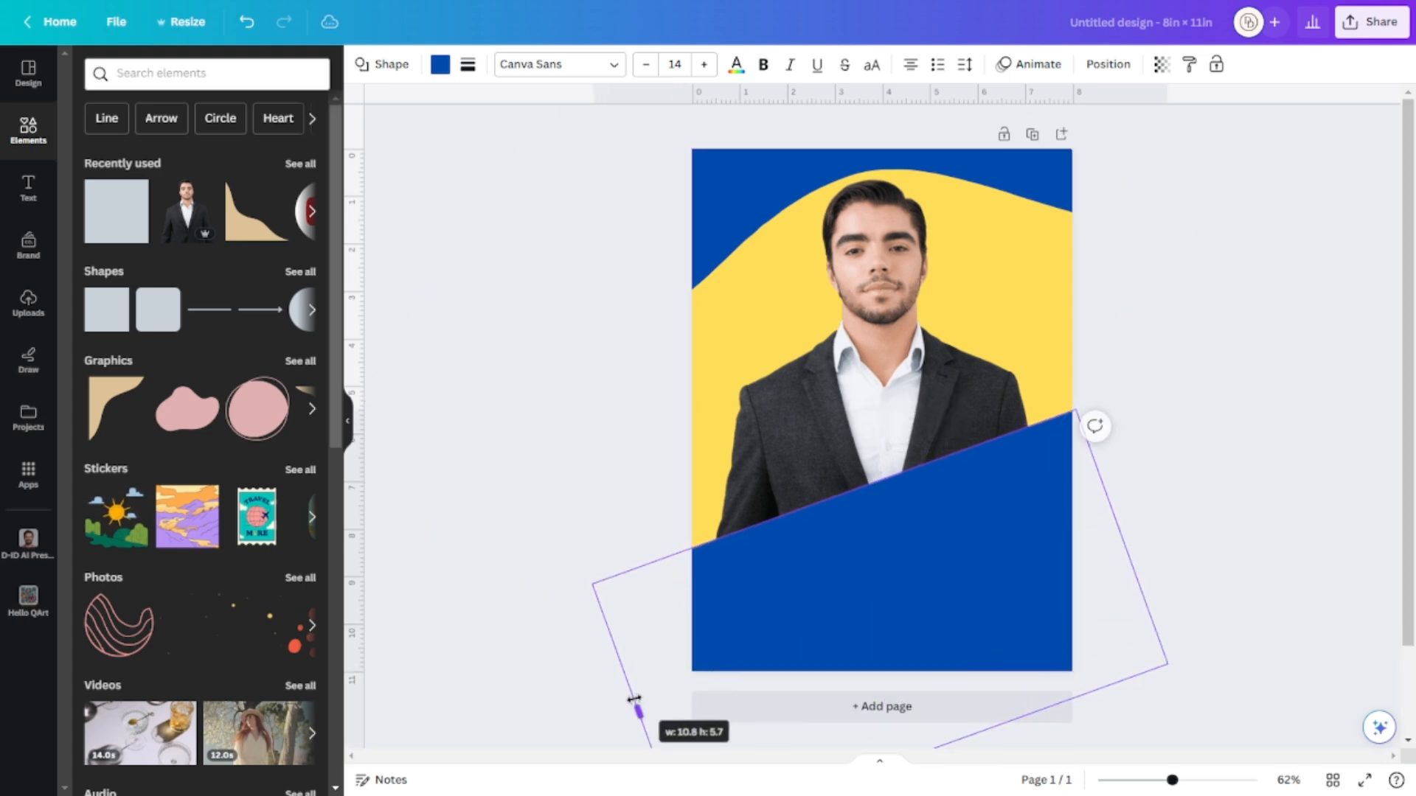
click(1256, 573)
drag(951, 562, 970, 556)
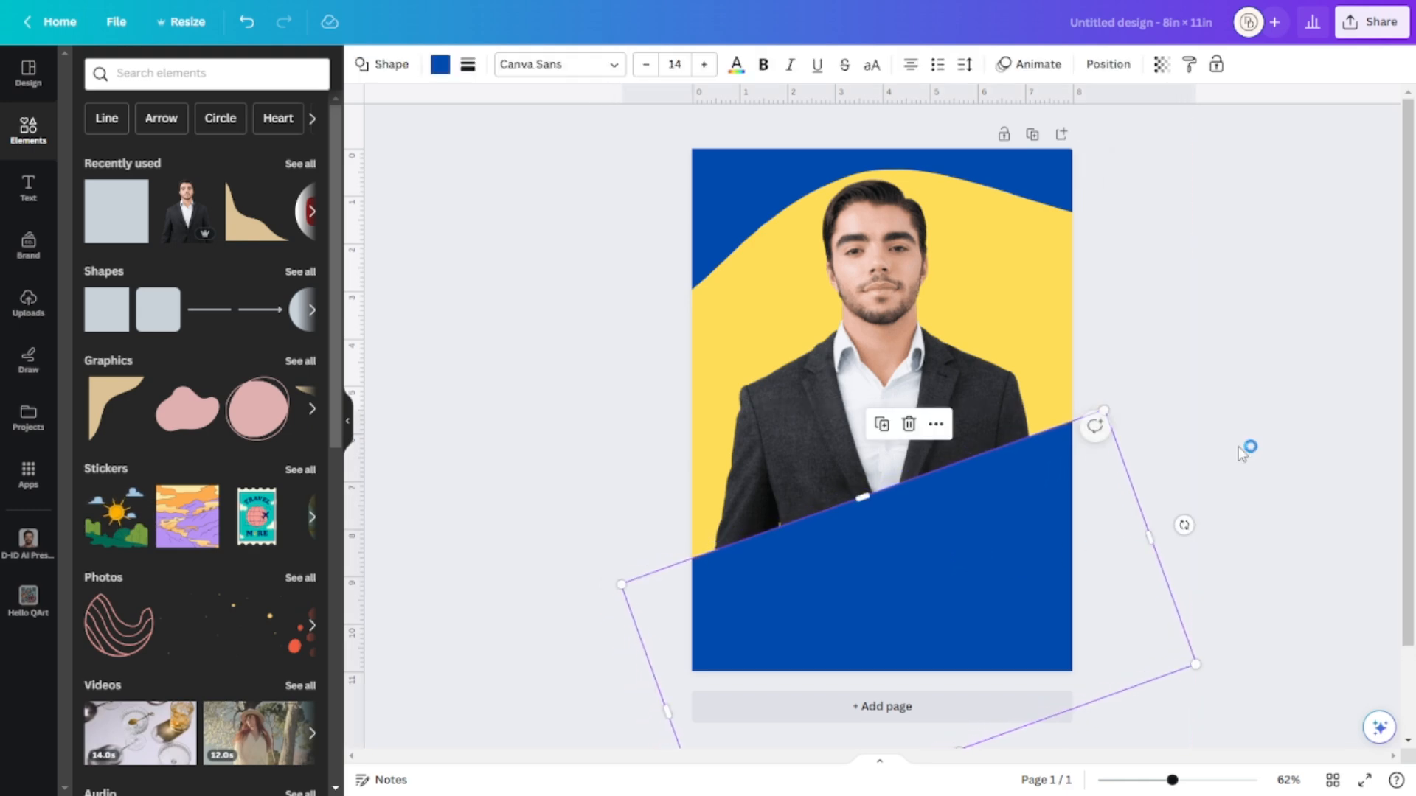
drag(989, 508, 1043, 592)
click(967, 543)
drag(882, 550, 884, 599)
drag(1017, 655, 983, 561)
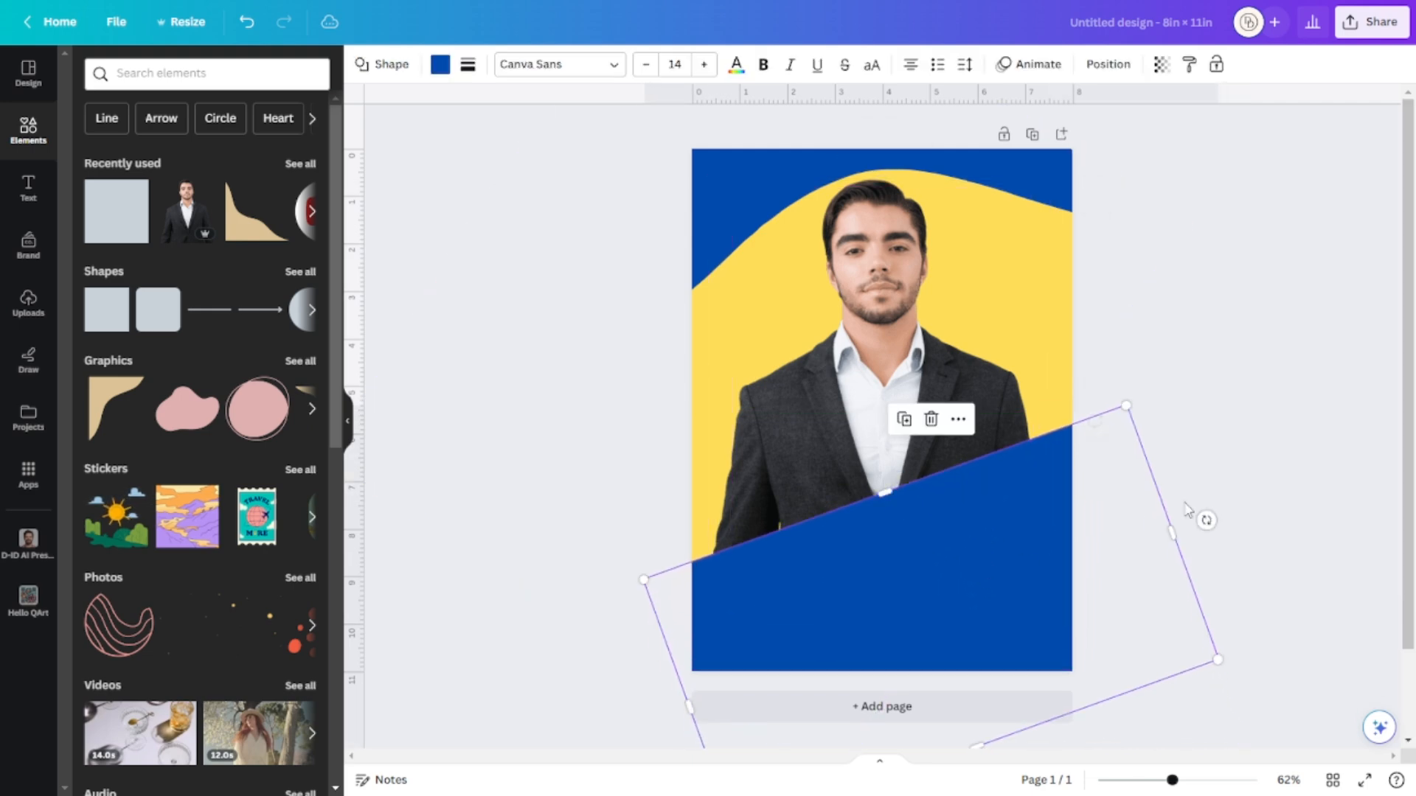
click(1226, 422)
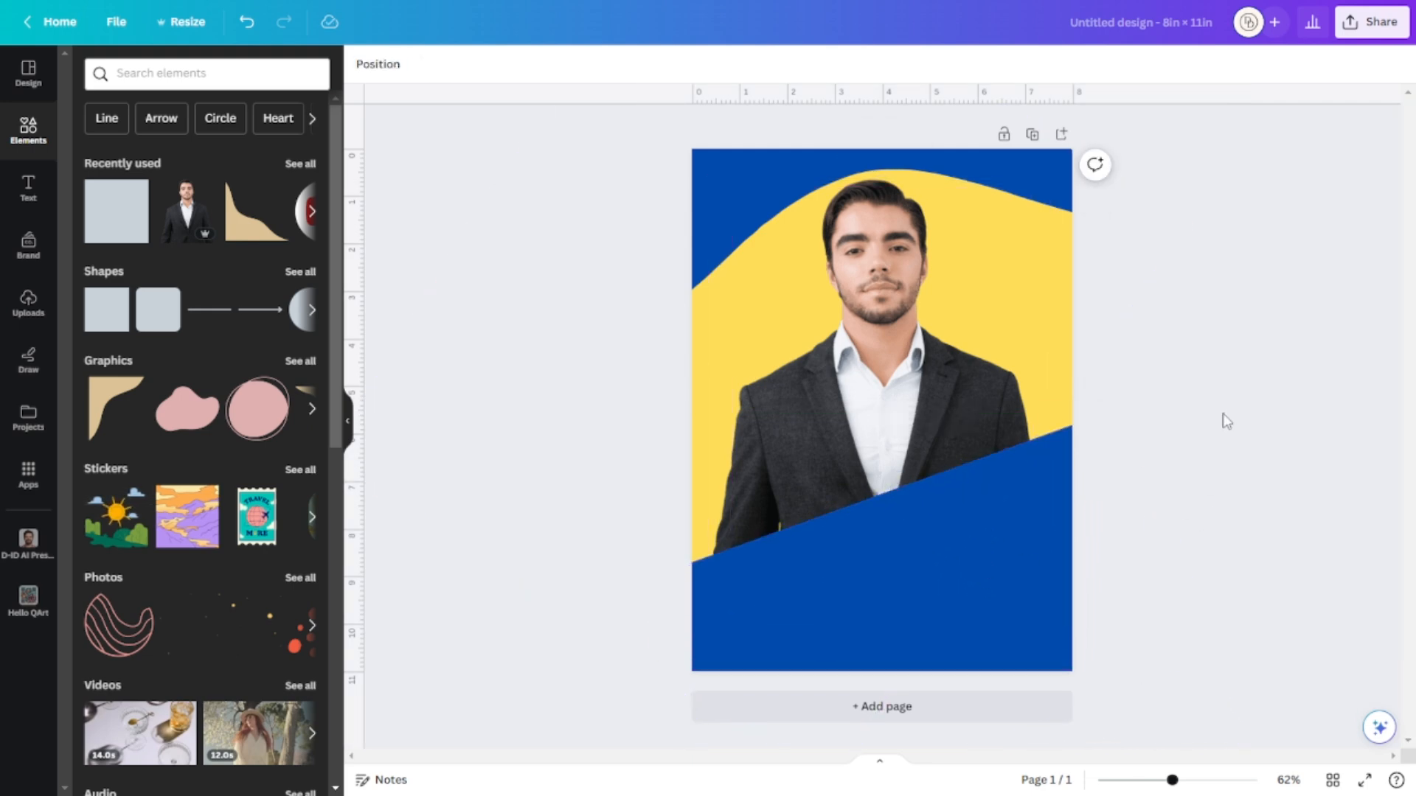
click(961, 587)
click(1313, 343)
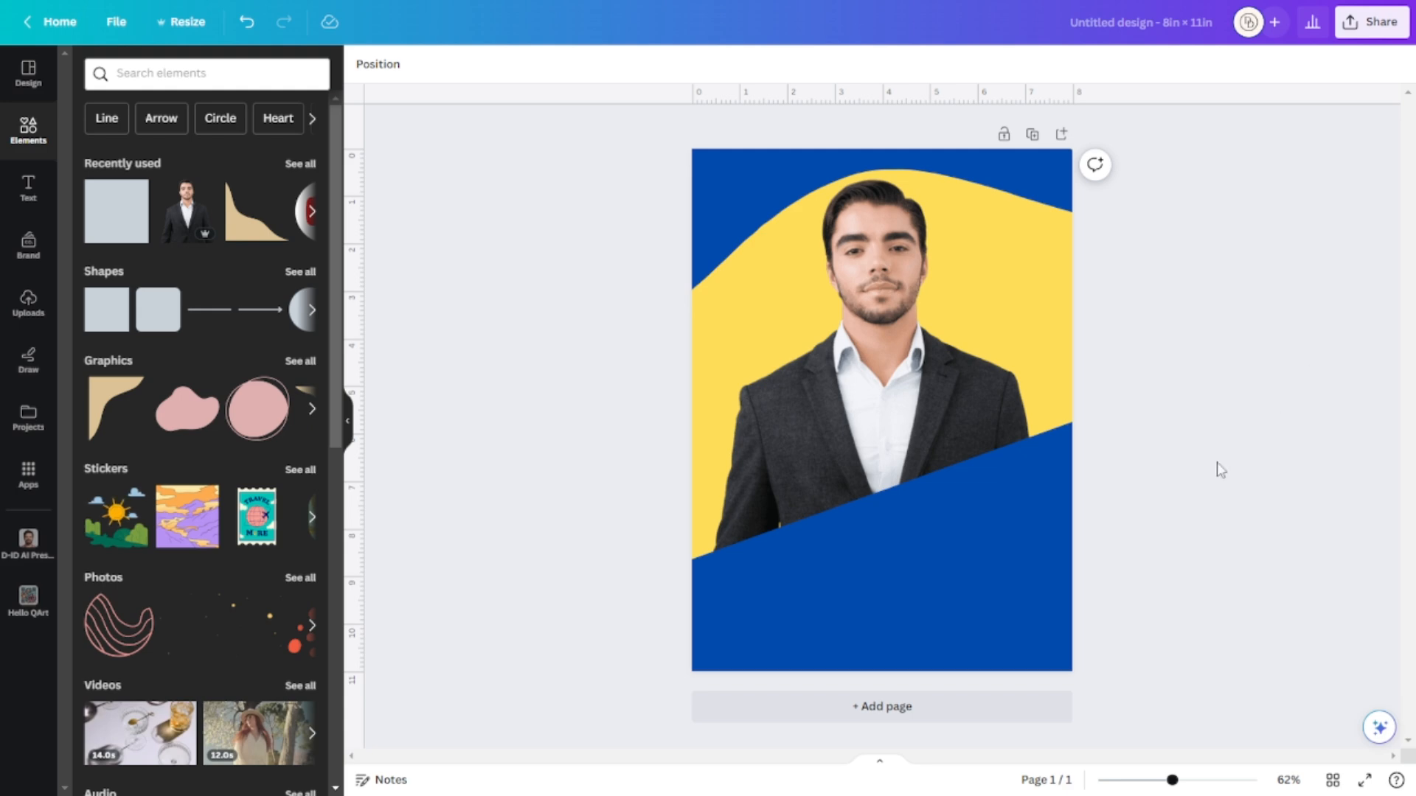
Add a yellow square, place it on the blue band and rotate it about -19°.
click(978, 543)
click(1299, 402)
click(107, 325)
click(935, 551)
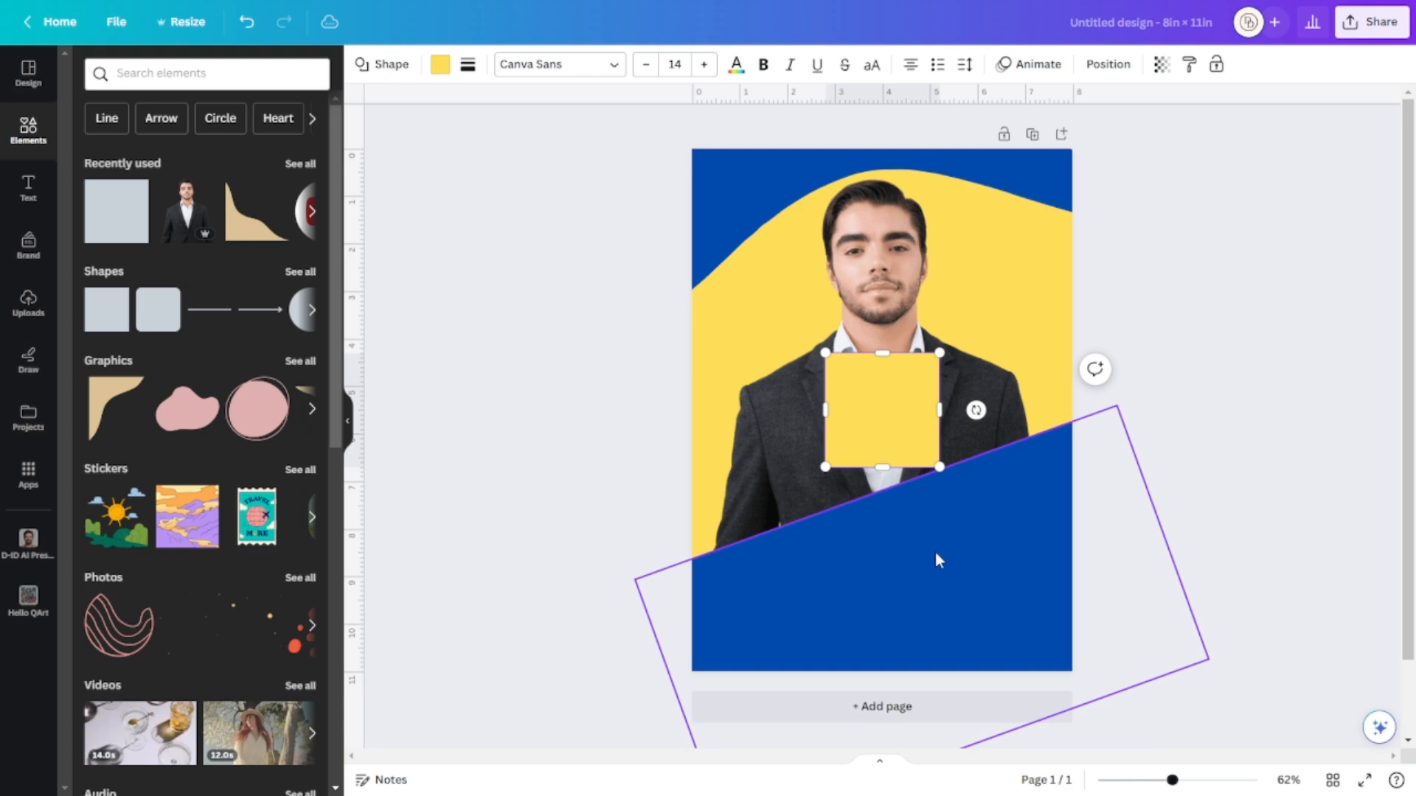
click(872, 394)
drag(872, 394, 919, 520)
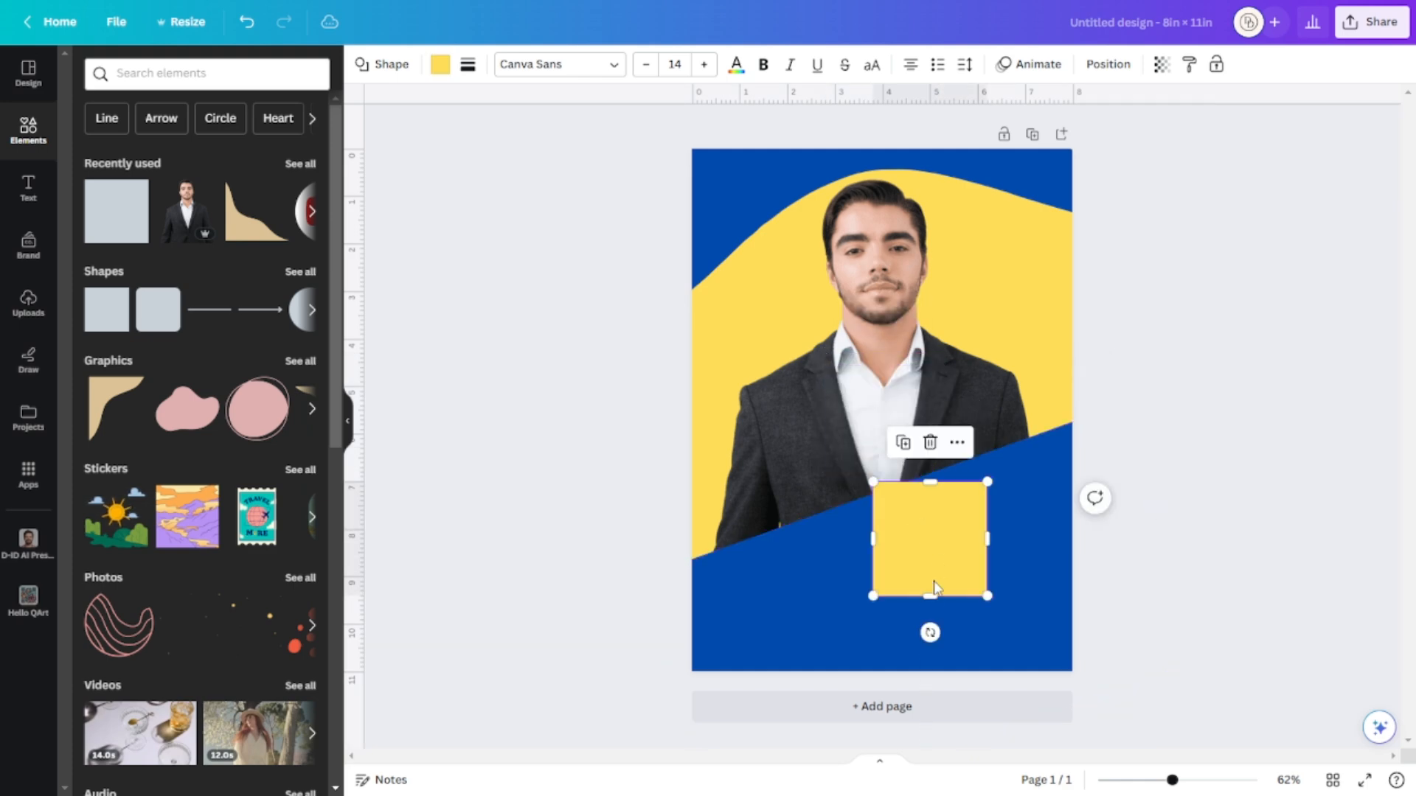
drag(931, 632, 918, 504)
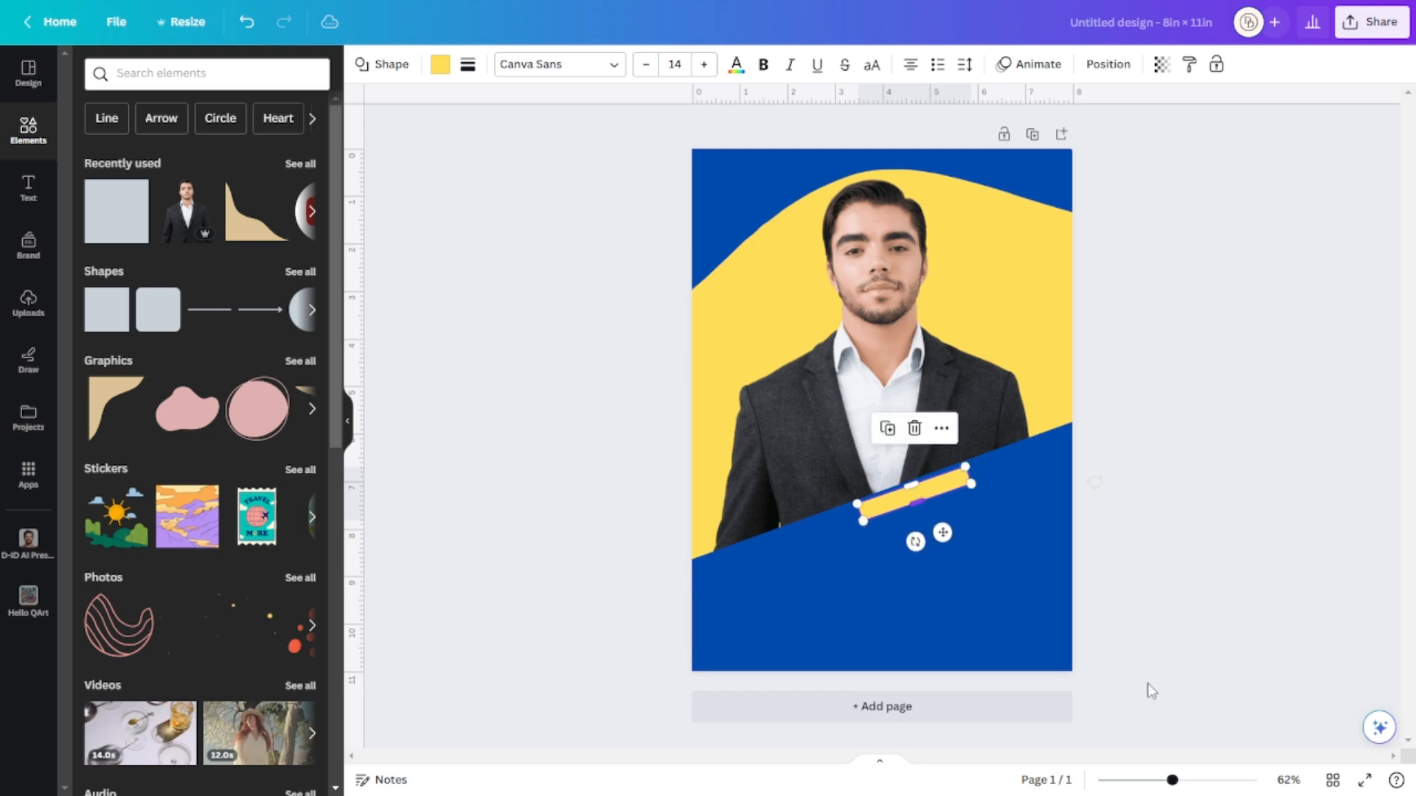
click(1202, 781)
scroll(1287, 635, down, 2)
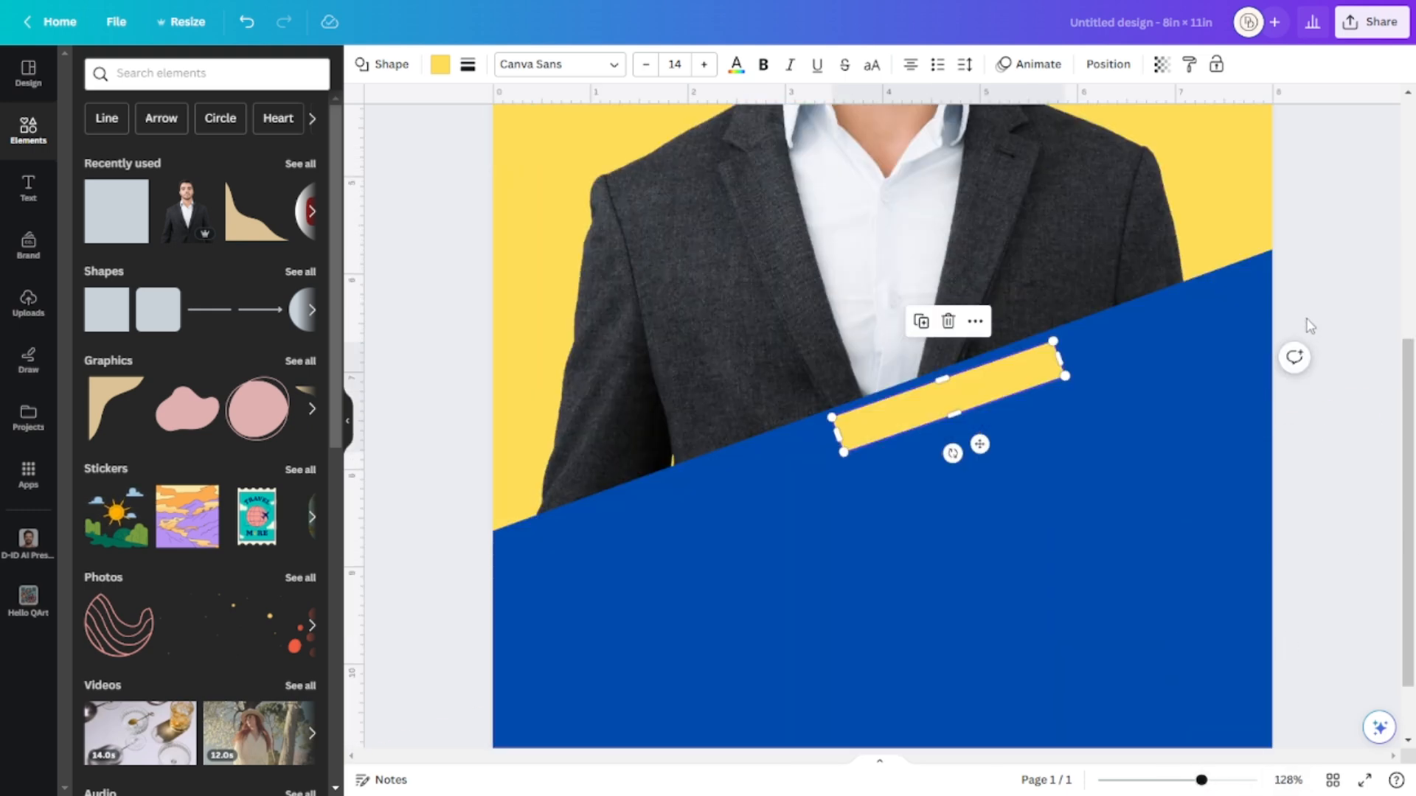
Stretch the yellow strip across the full page width, tilt it to match the blue edge, and thin it.
click(1315, 284)
click(870, 432)
drag(838, 435, 440, 560)
drag(1062, 361, 1375, 265)
drag(891, 474, 893, 466)
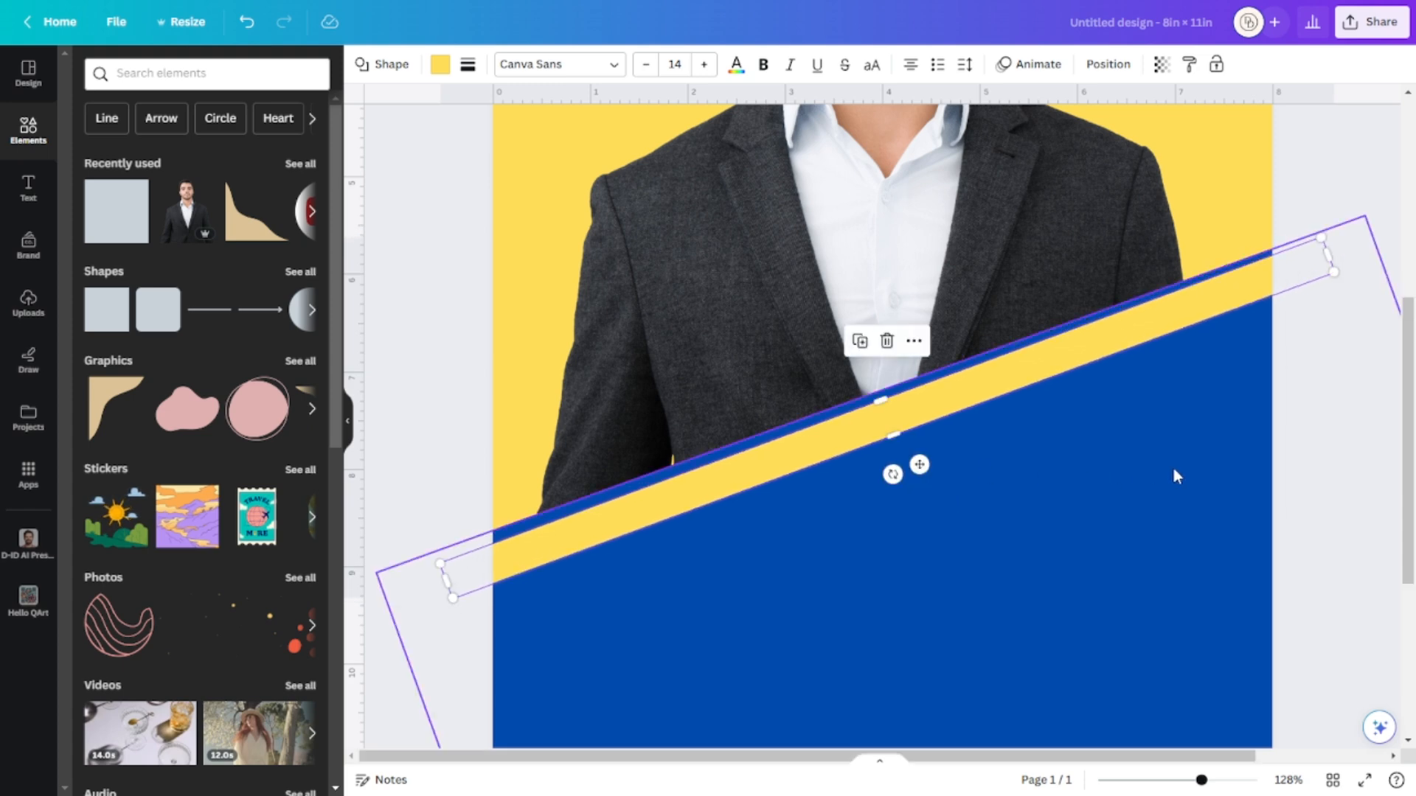
click(1332, 467)
click(940, 415)
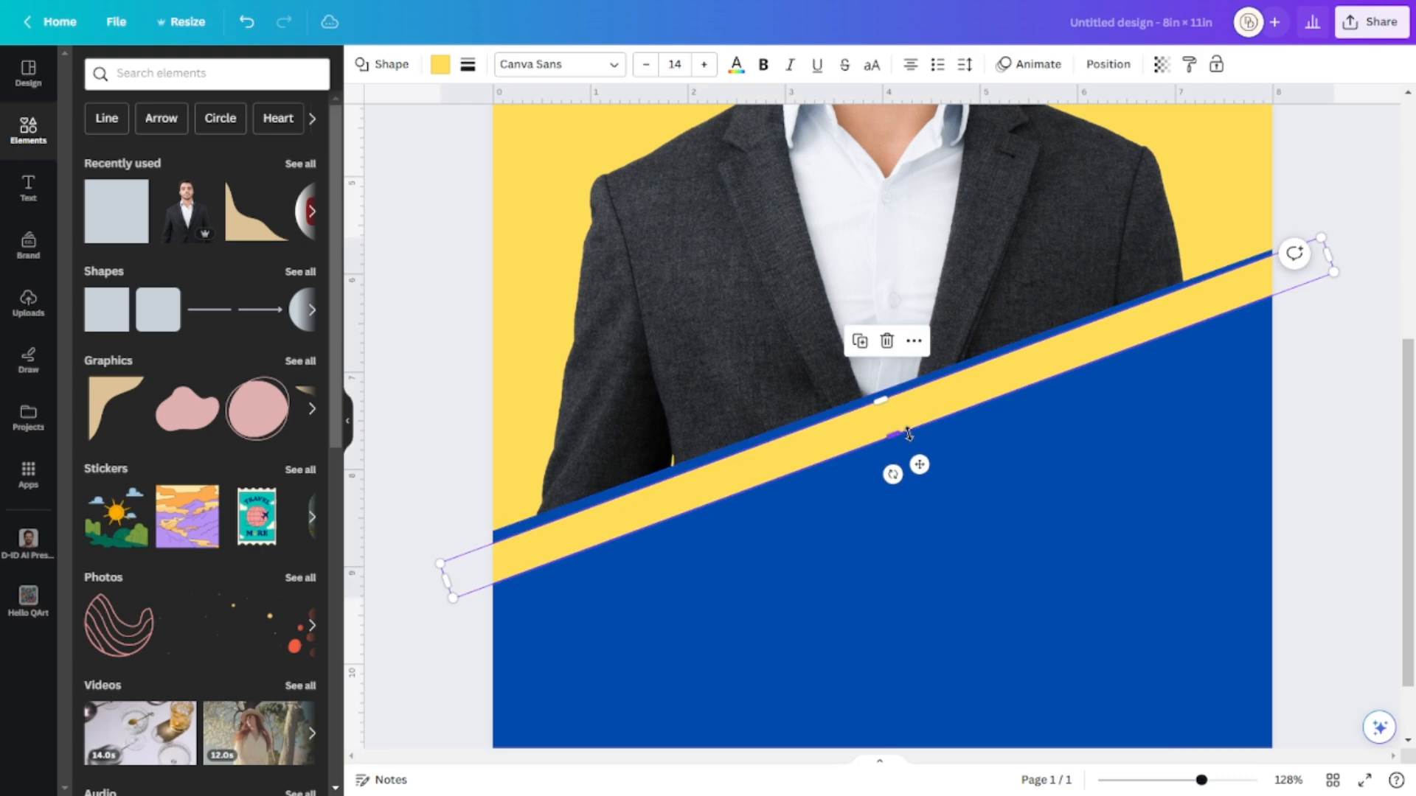
drag(899, 423, 897, 418)
click(1342, 476)
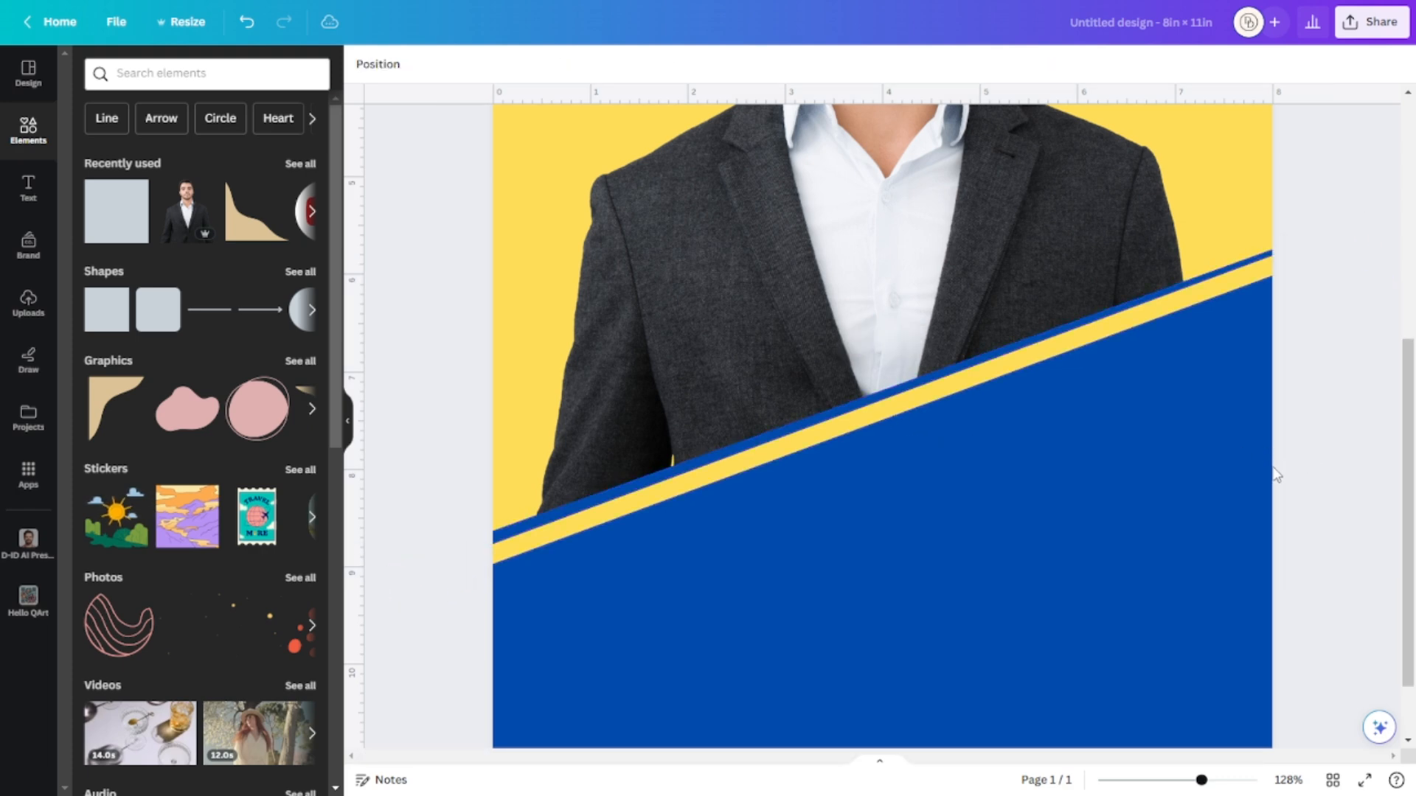
Change the thin strip's fill to white and zoom out to the whole page.
click(1031, 361)
click(440, 66)
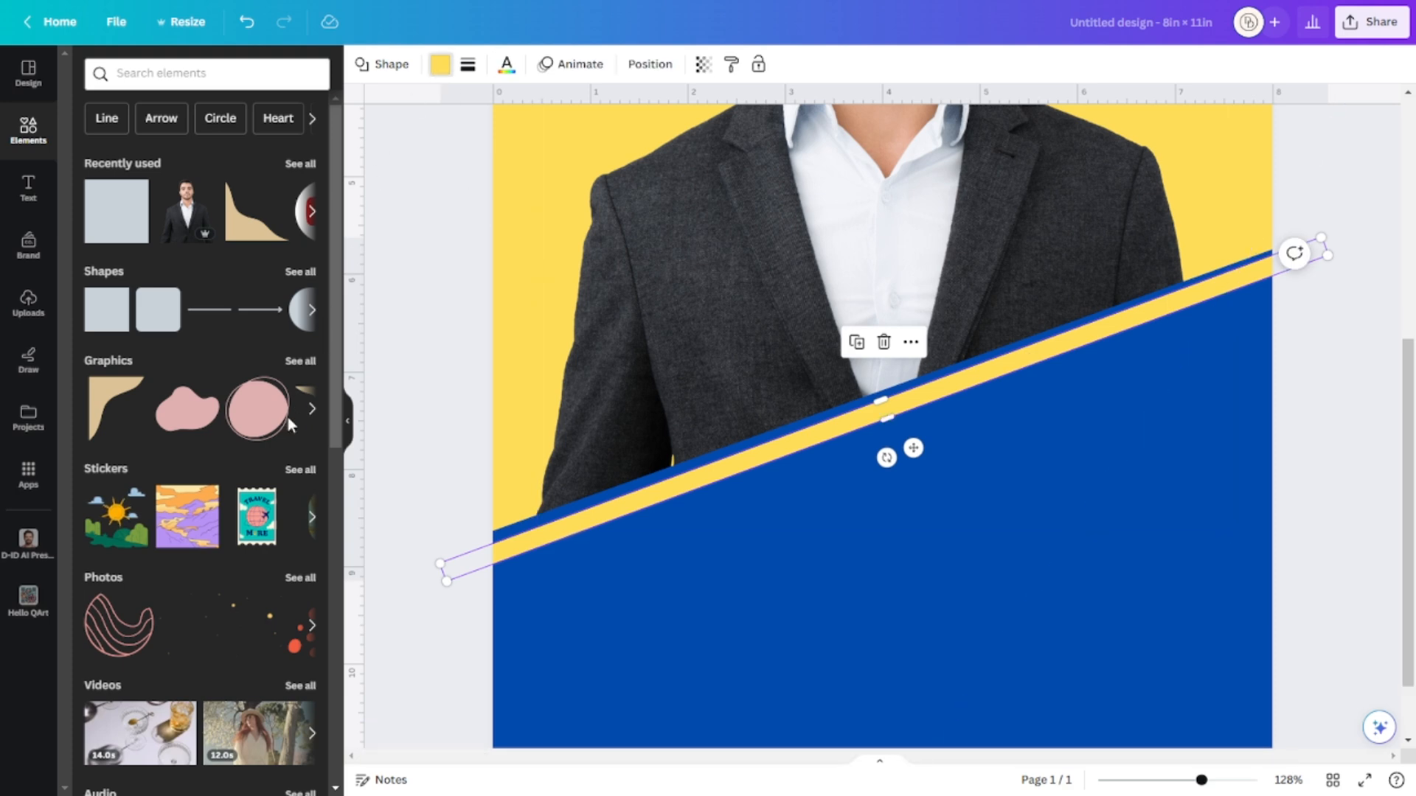
click(304, 436)
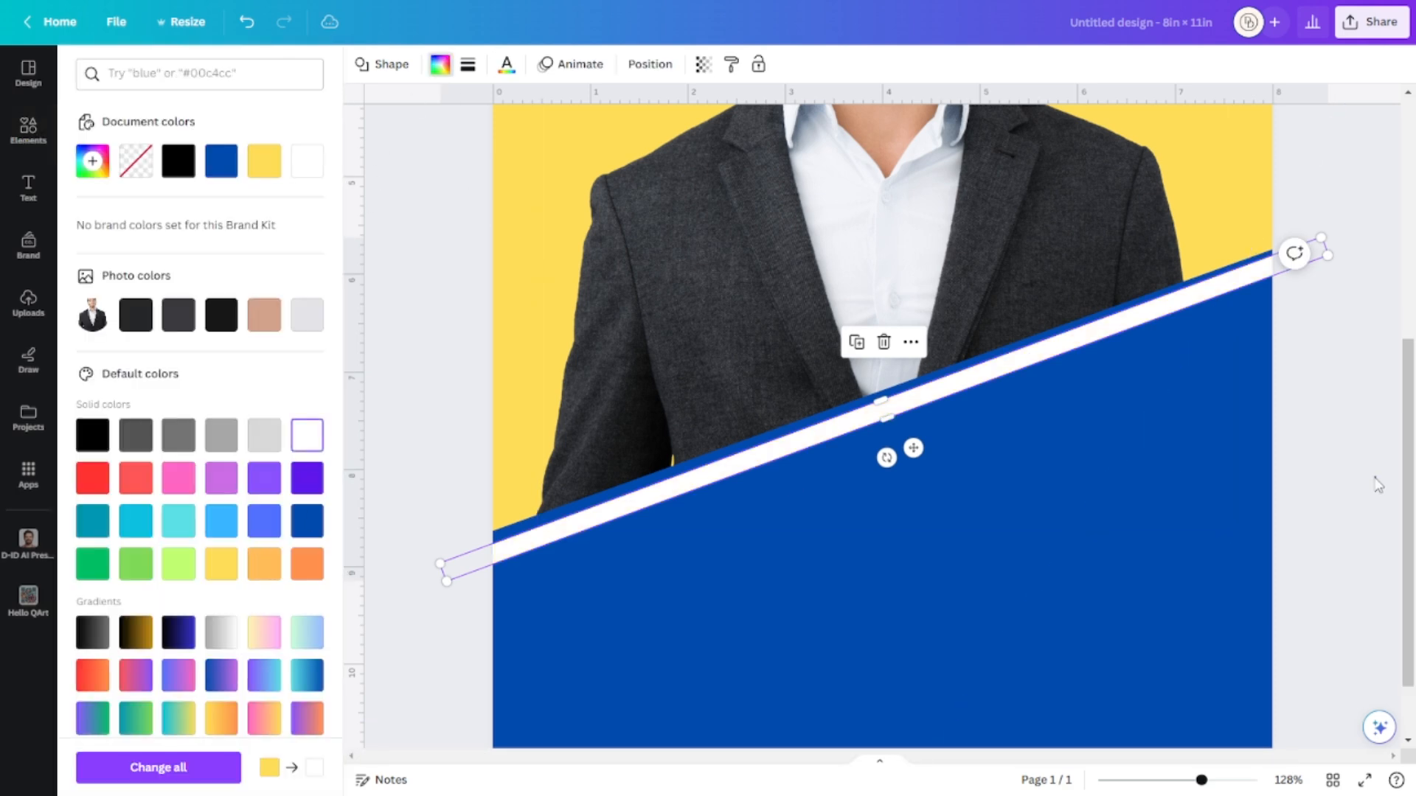
click(1371, 476)
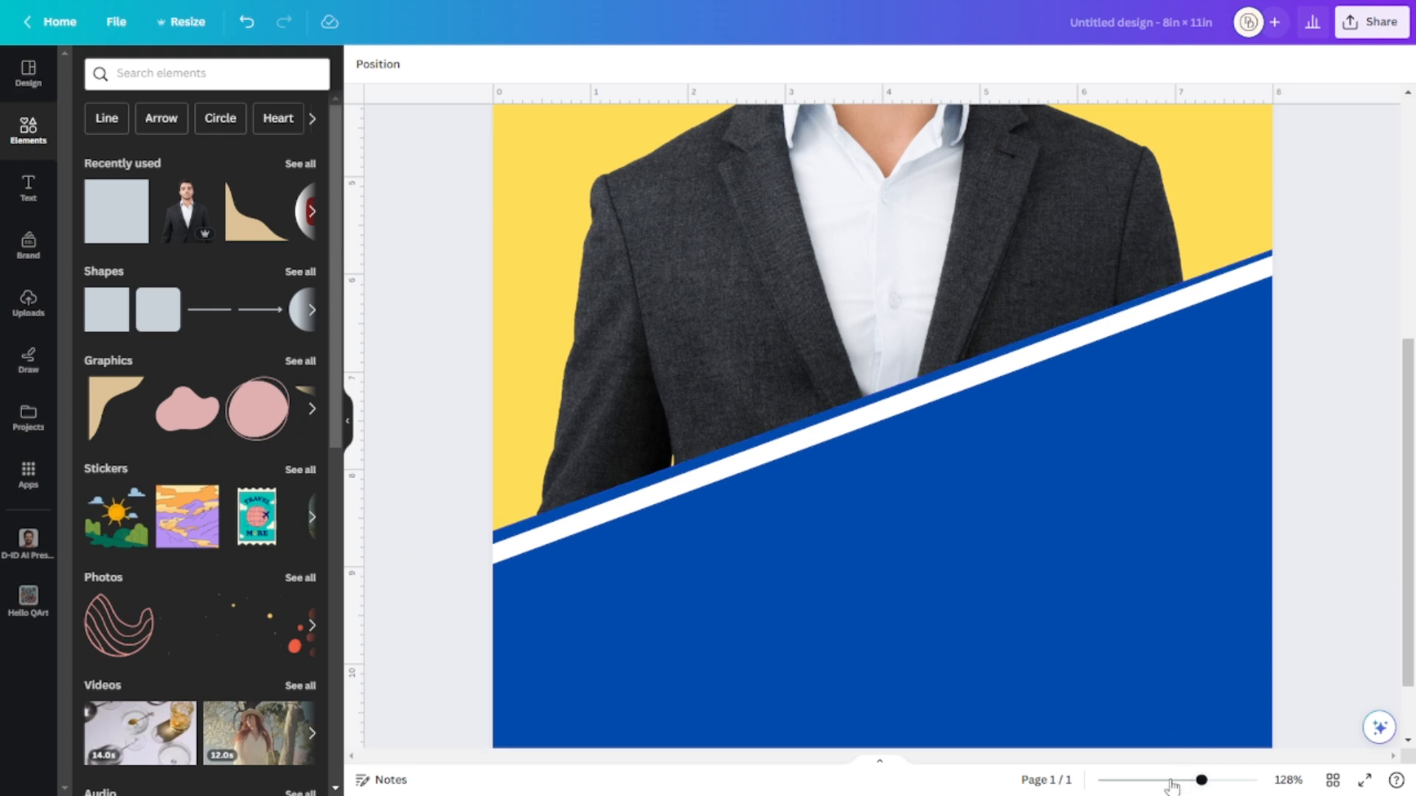
click(1170, 780)
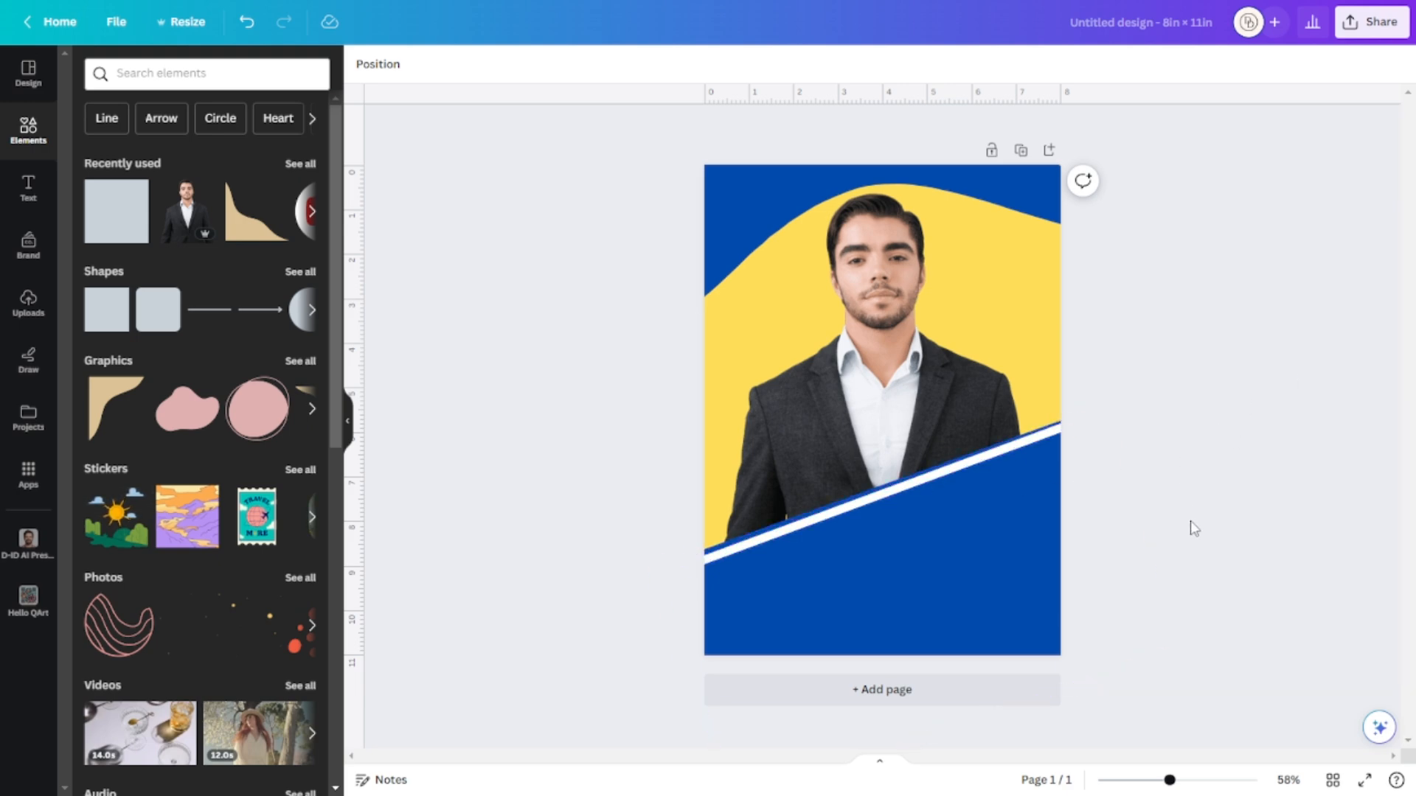
Add a yellow square, rotate it about -26°, widen it and move it low over the blue area.
click(928, 579)
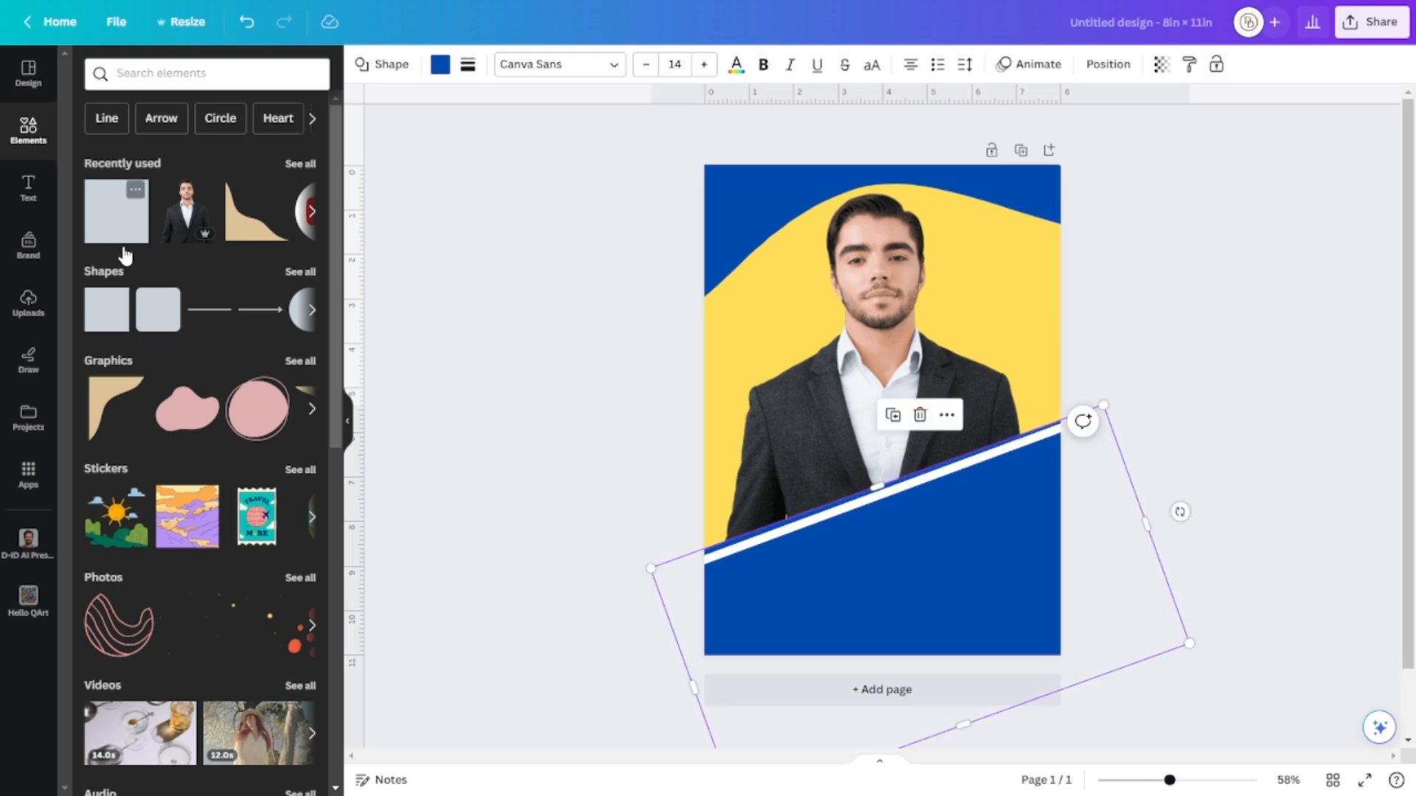
click(98, 326)
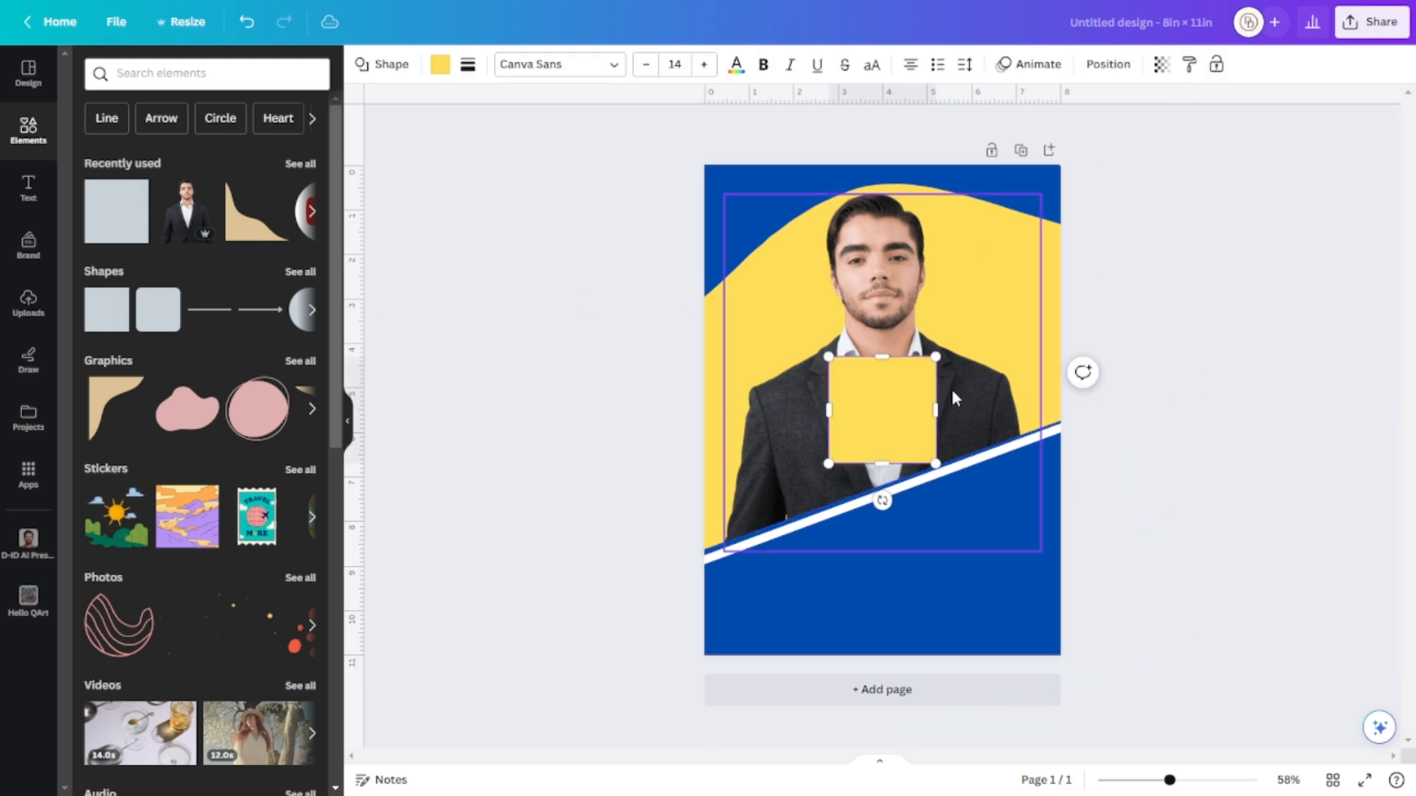
click(1140, 478)
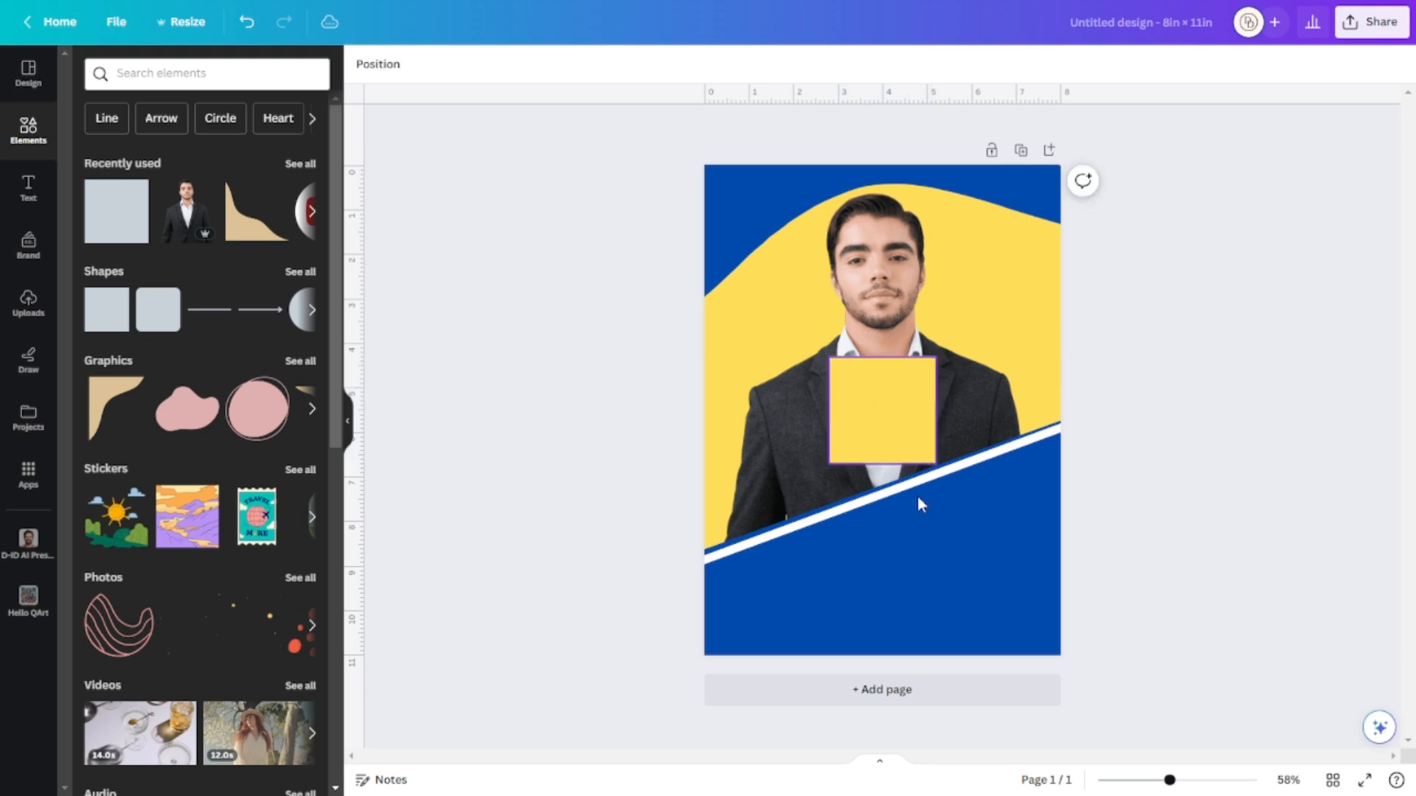
drag(896, 413, 932, 563)
drag(922, 662, 997, 760)
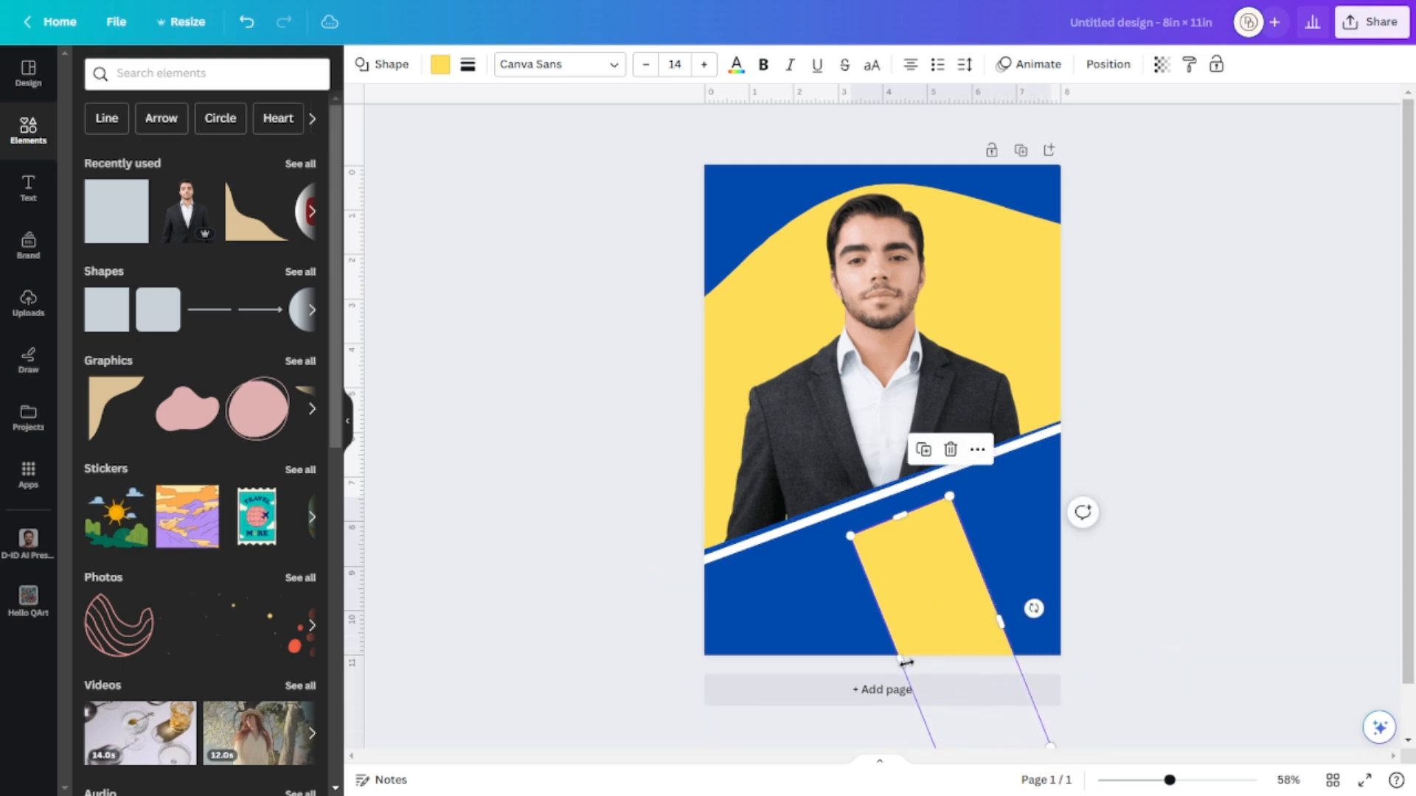
drag(823, 706, 1254, 509)
drag(957, 541, 939, 594)
click(1334, 487)
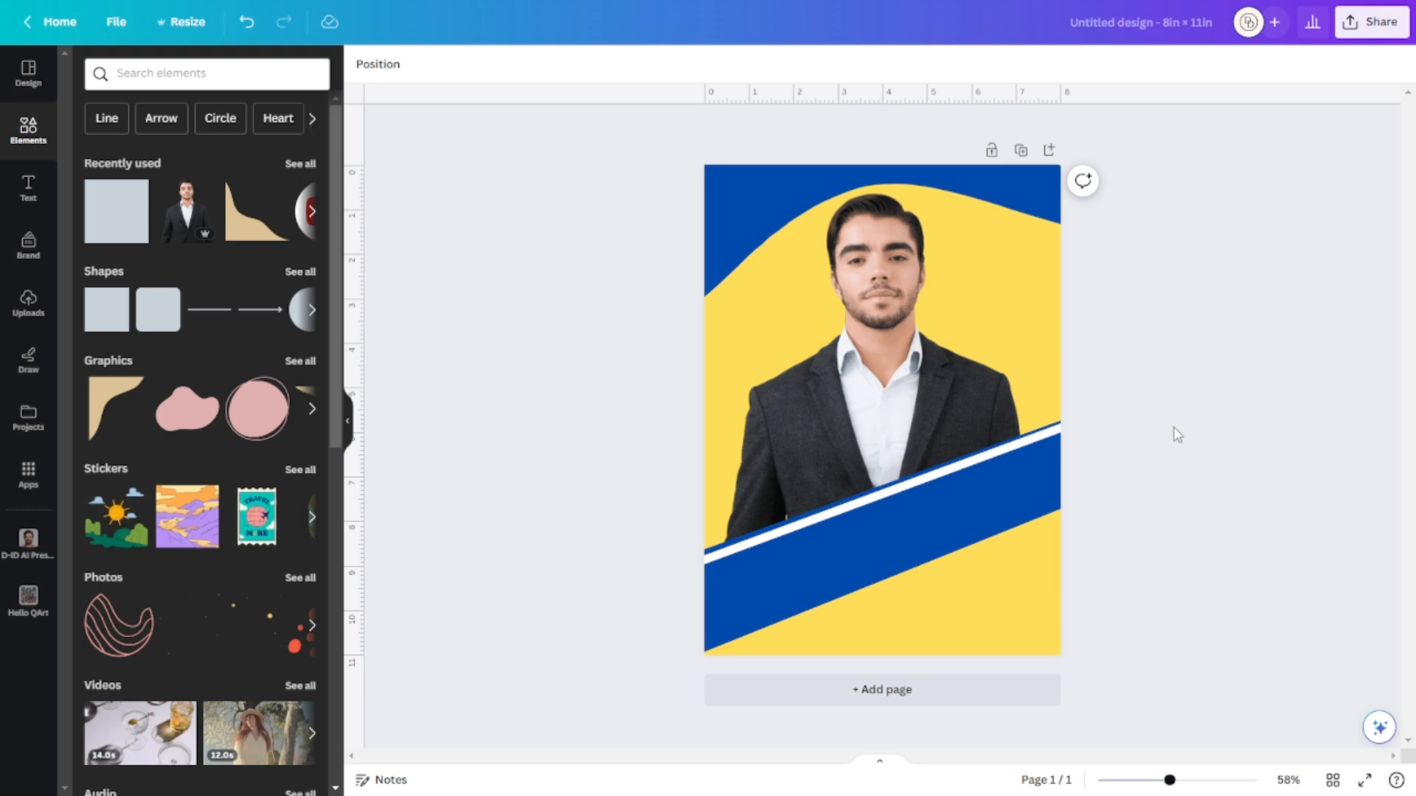
click(28, 190)
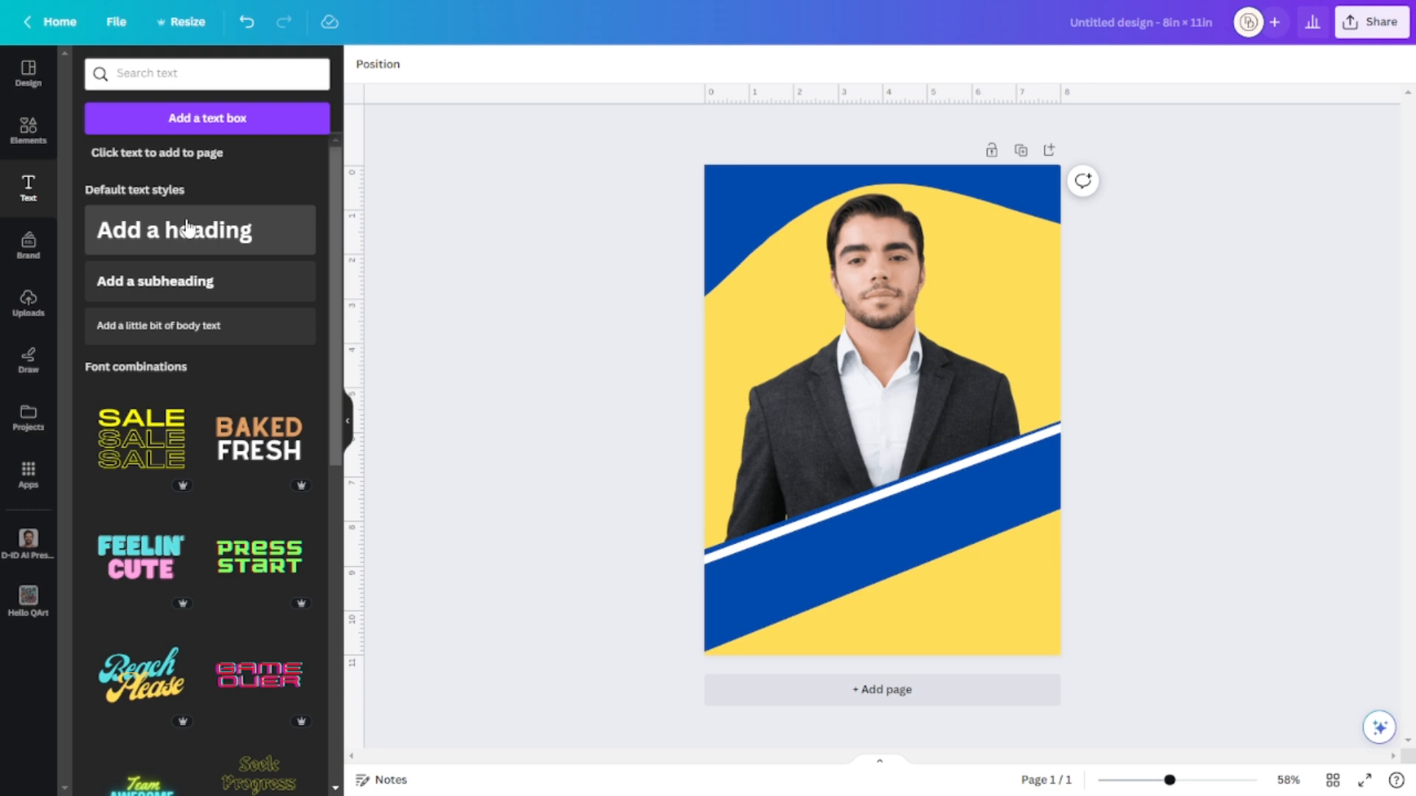
Add a heading text box reading JOHN in capitals.
click(190, 230)
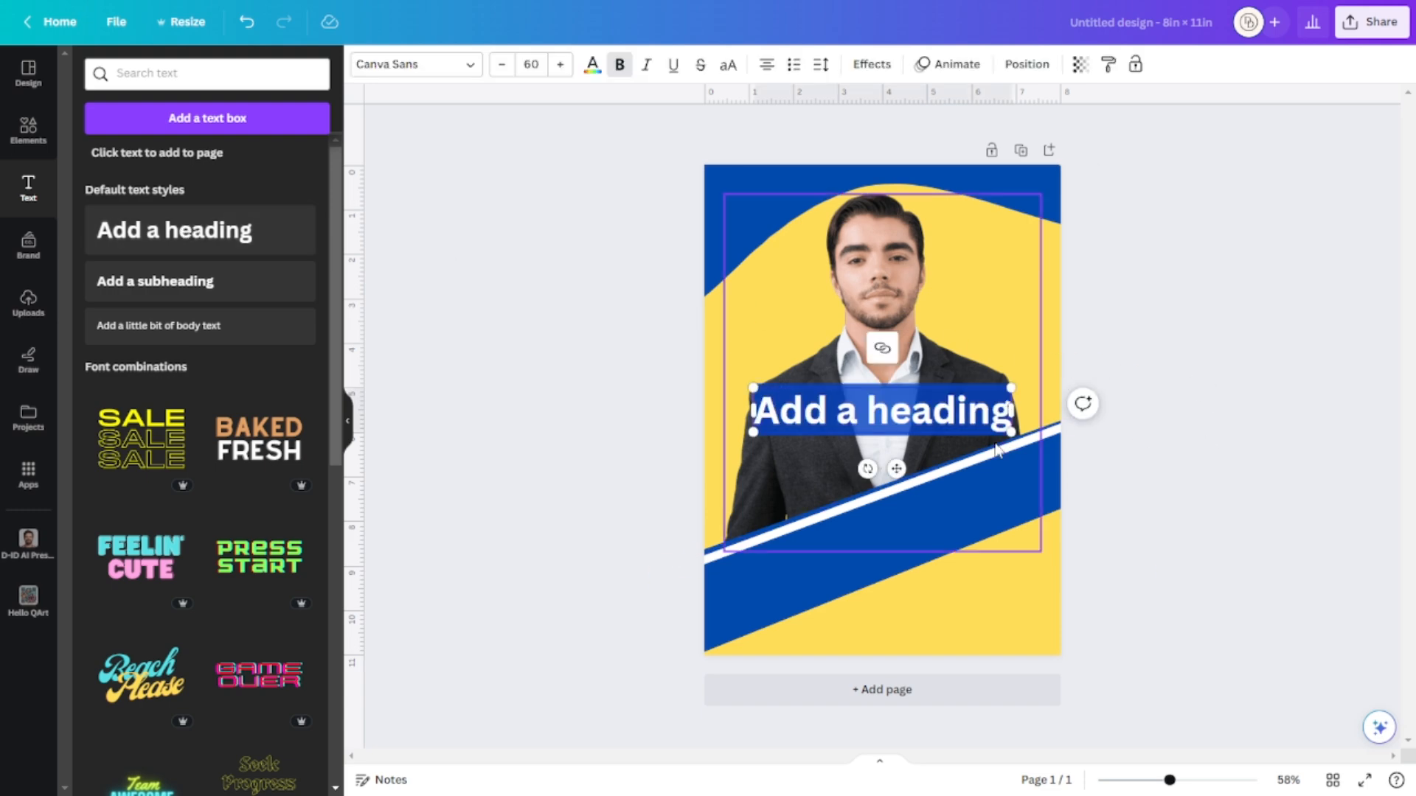
text(john)
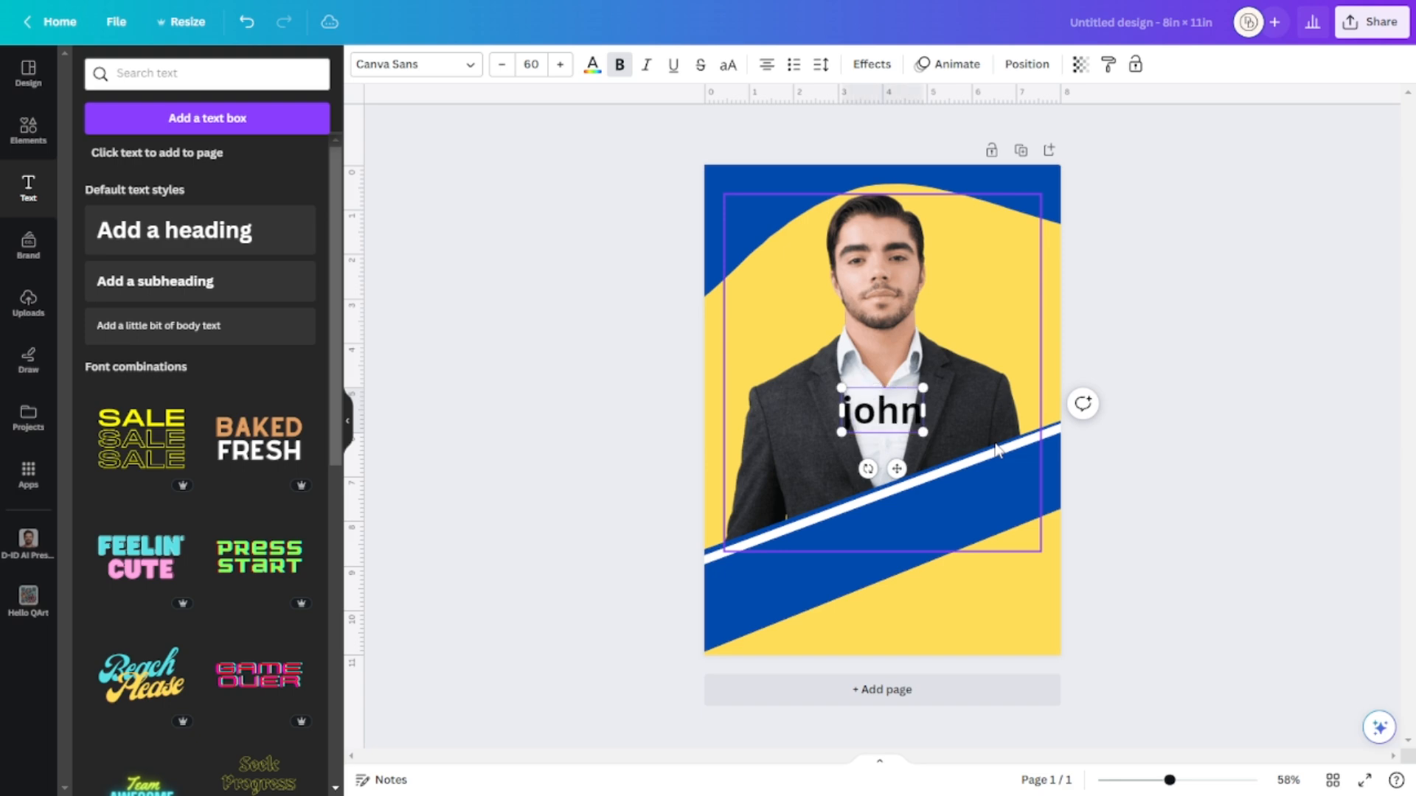
key(BackSpace)
key(BackSpace)
key(BackSpace)
key(BackSpace)
text(JOHN)
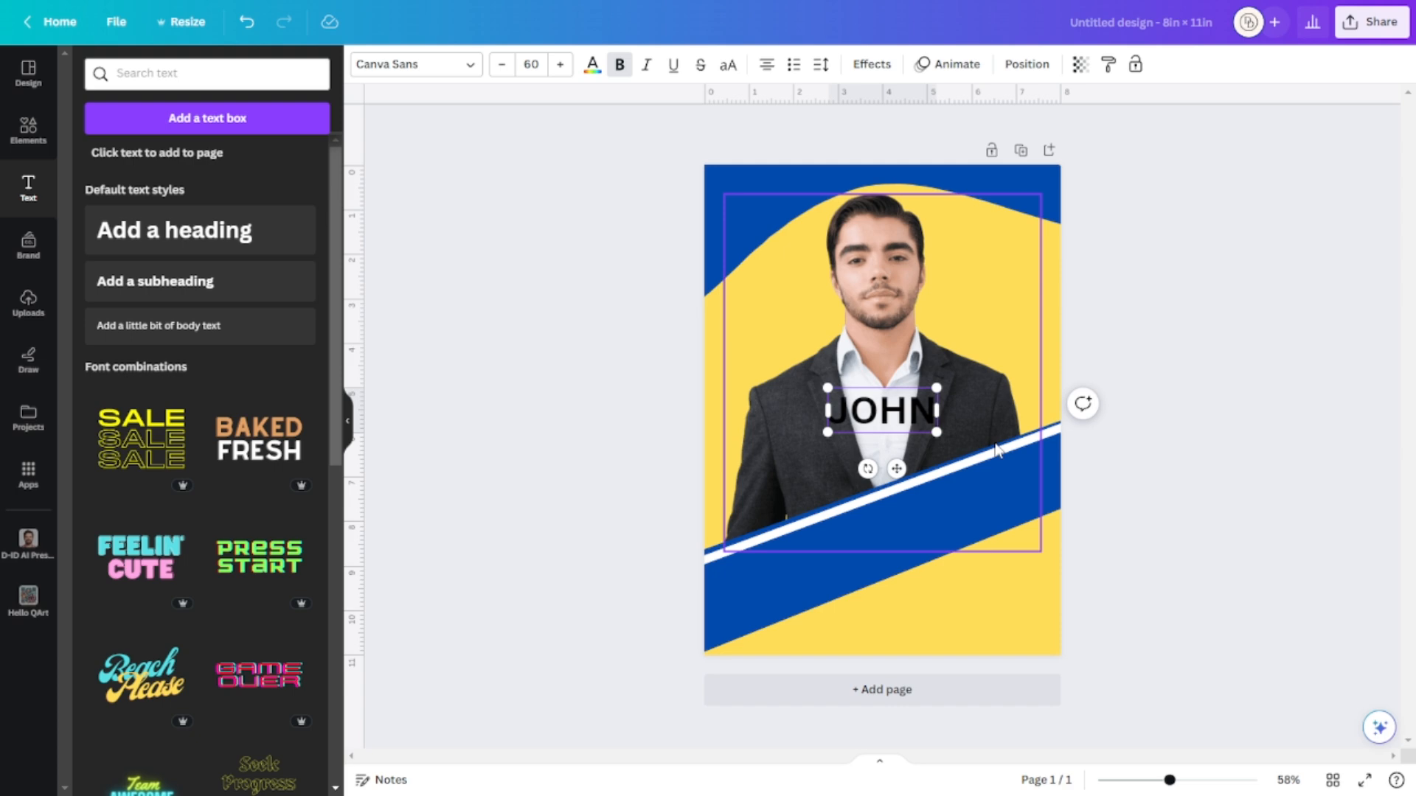
Tilt JOHN to about -19°, enlarge it to size 130, and move it down toward the white stripe.
drag(868, 469, 806, 545)
drag(818, 455, 926, 363)
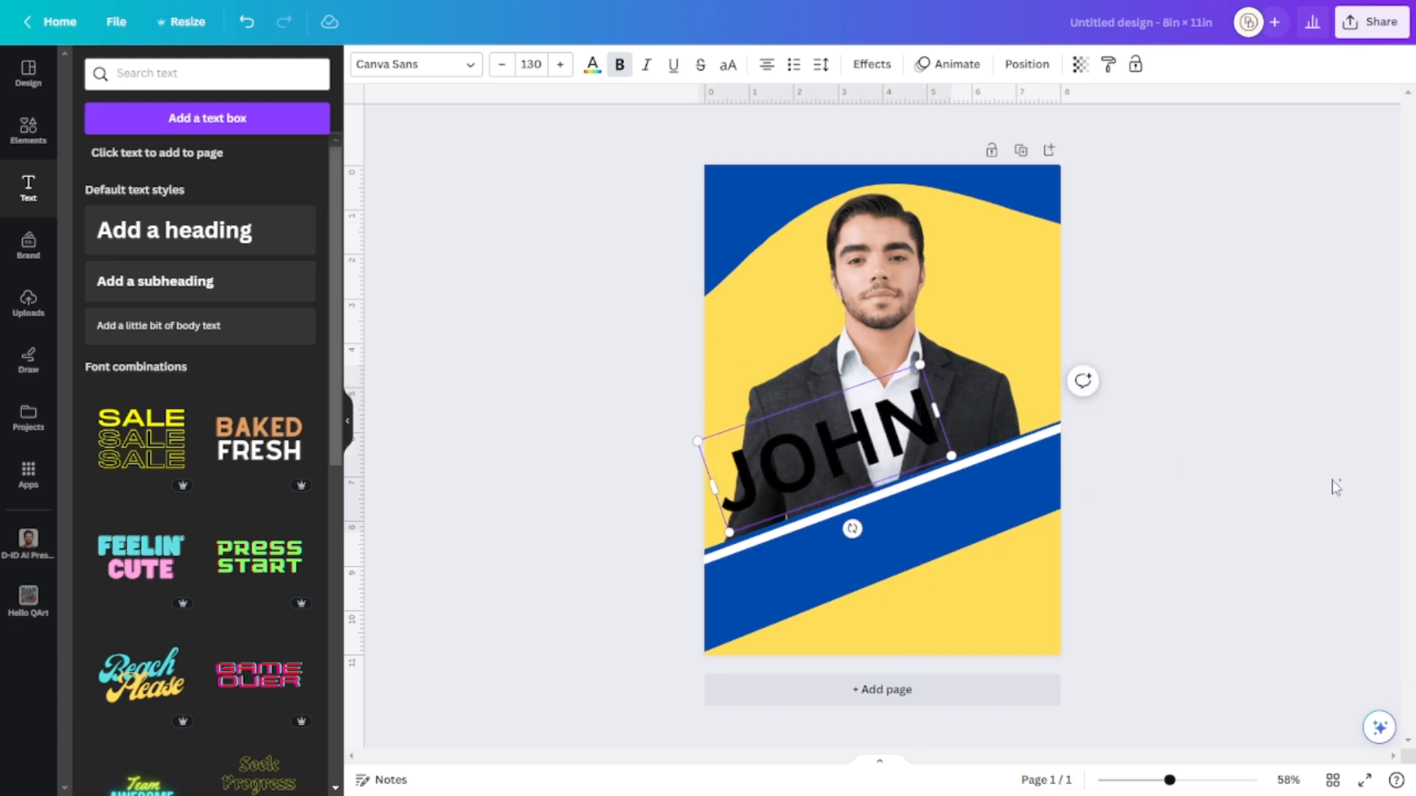
drag(852, 530, 848, 529)
click(1106, 542)
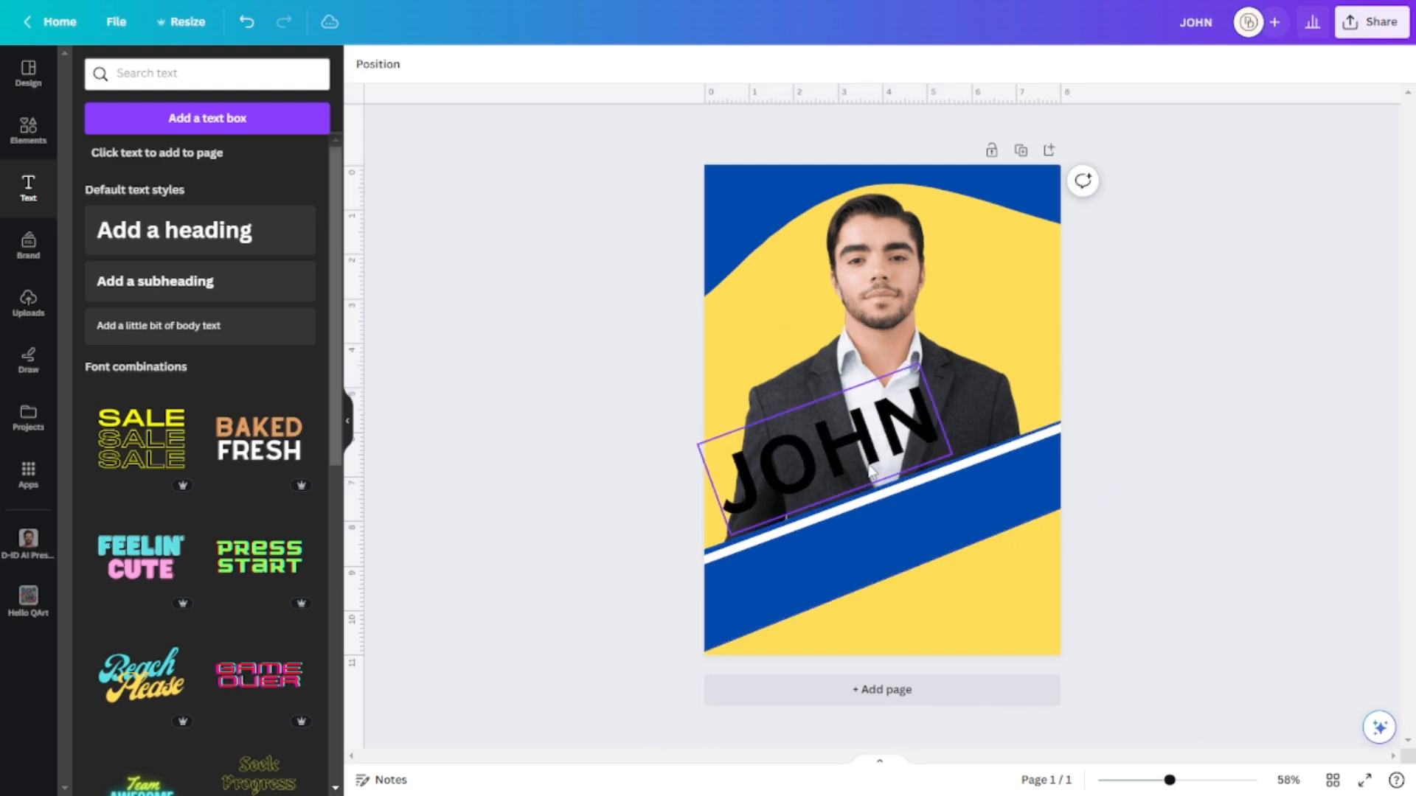
drag(869, 458, 871, 467)
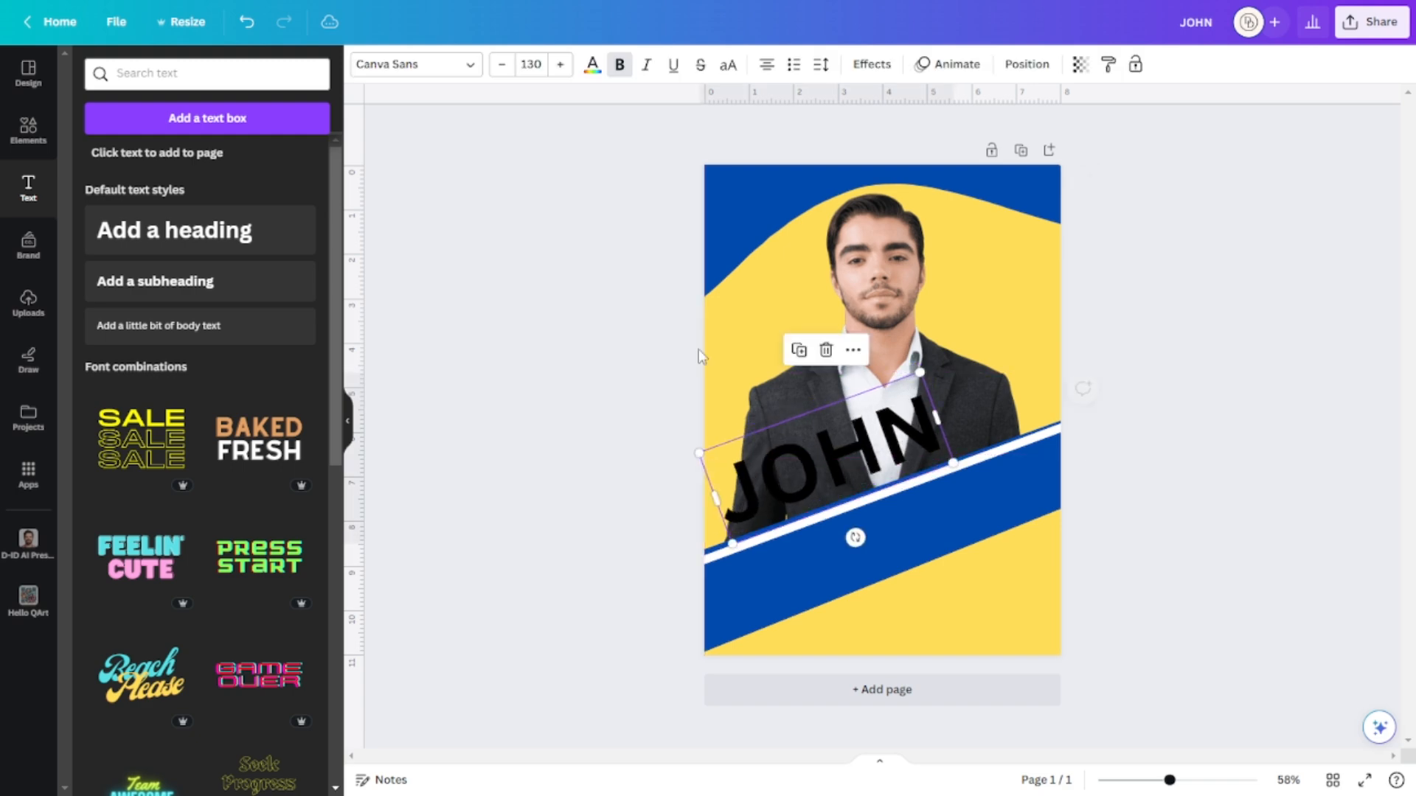
Set the heading font to Anton and enlarge it to size 161.
click(408, 69)
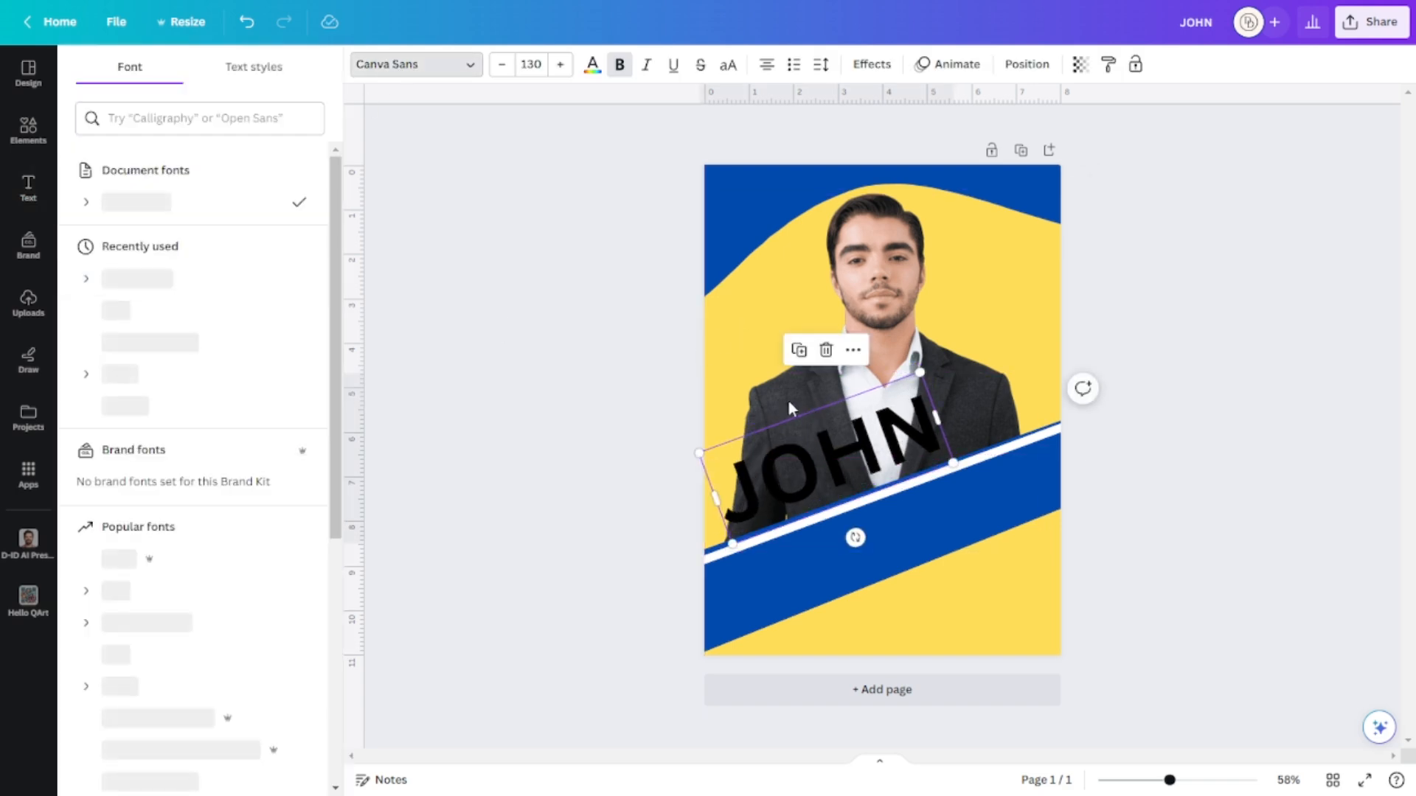
click(147, 309)
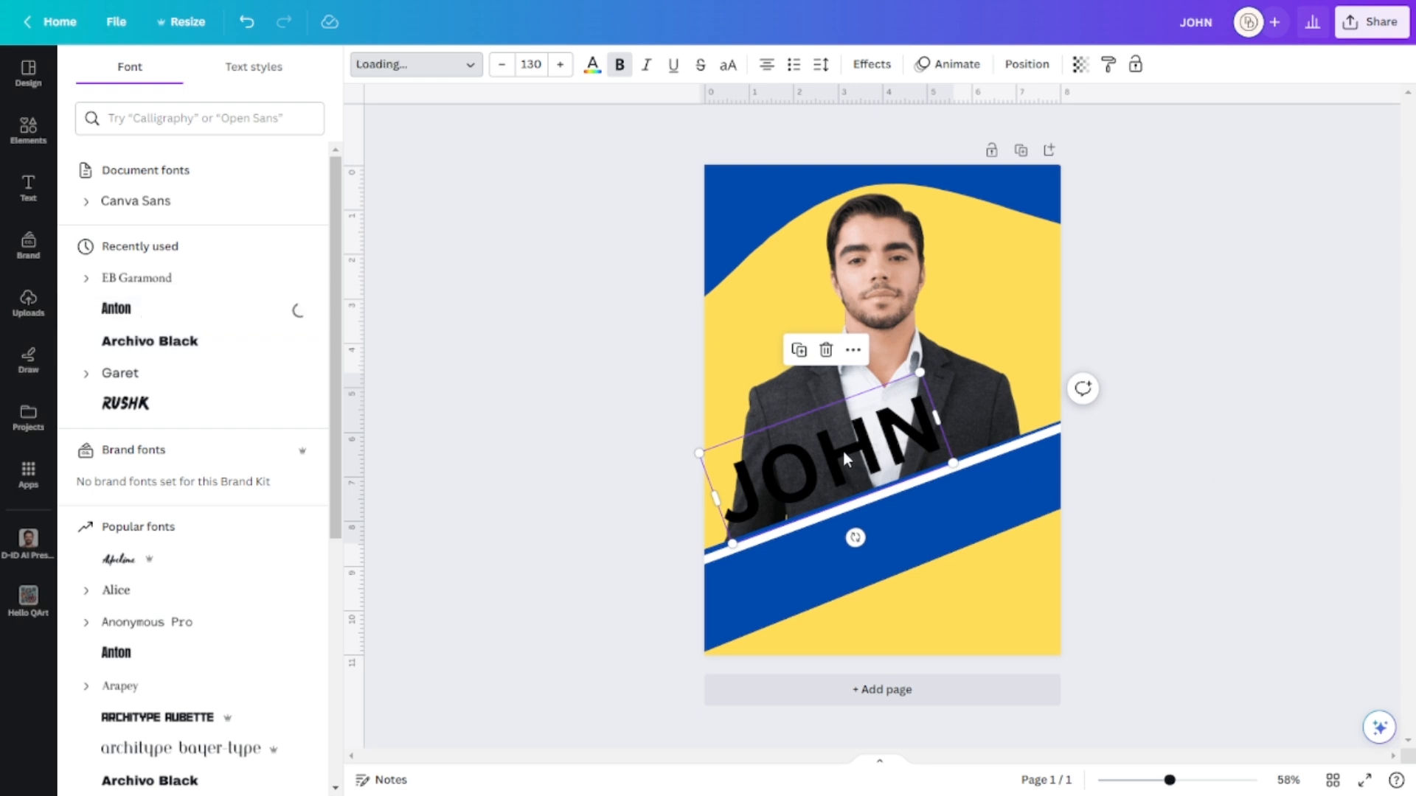
drag(769, 472, 739, 477)
drag(896, 399, 937, 359)
drag(841, 465, 844, 466)
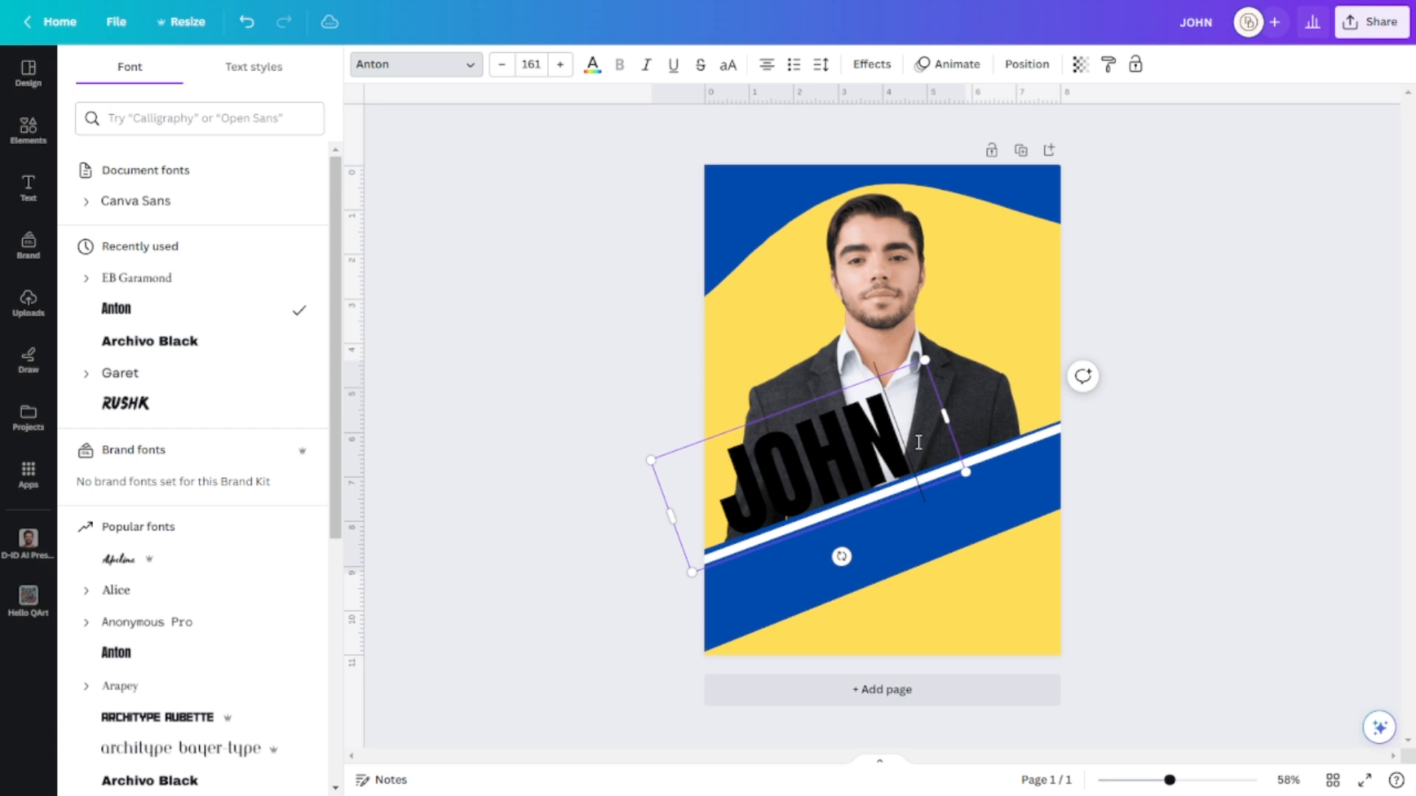
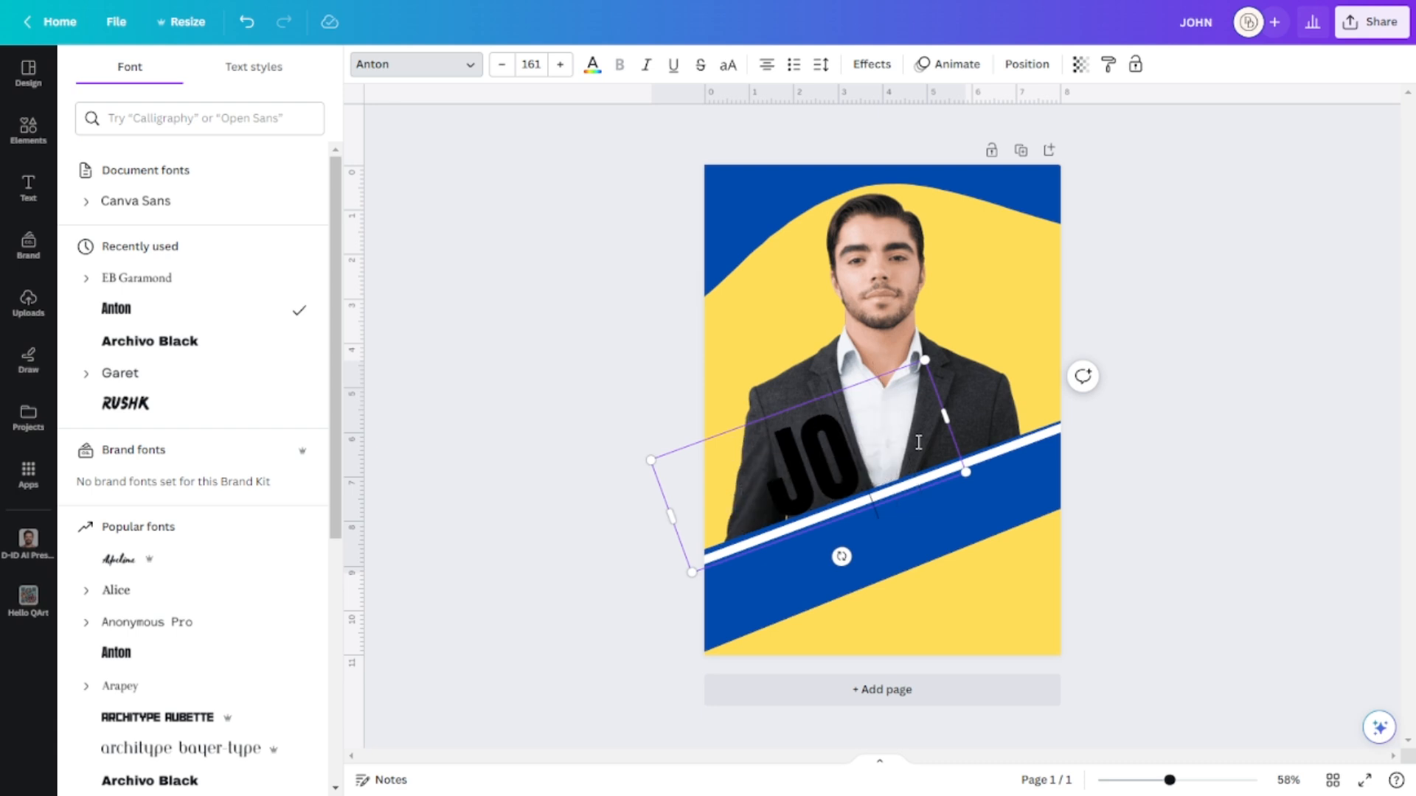
text(HN)
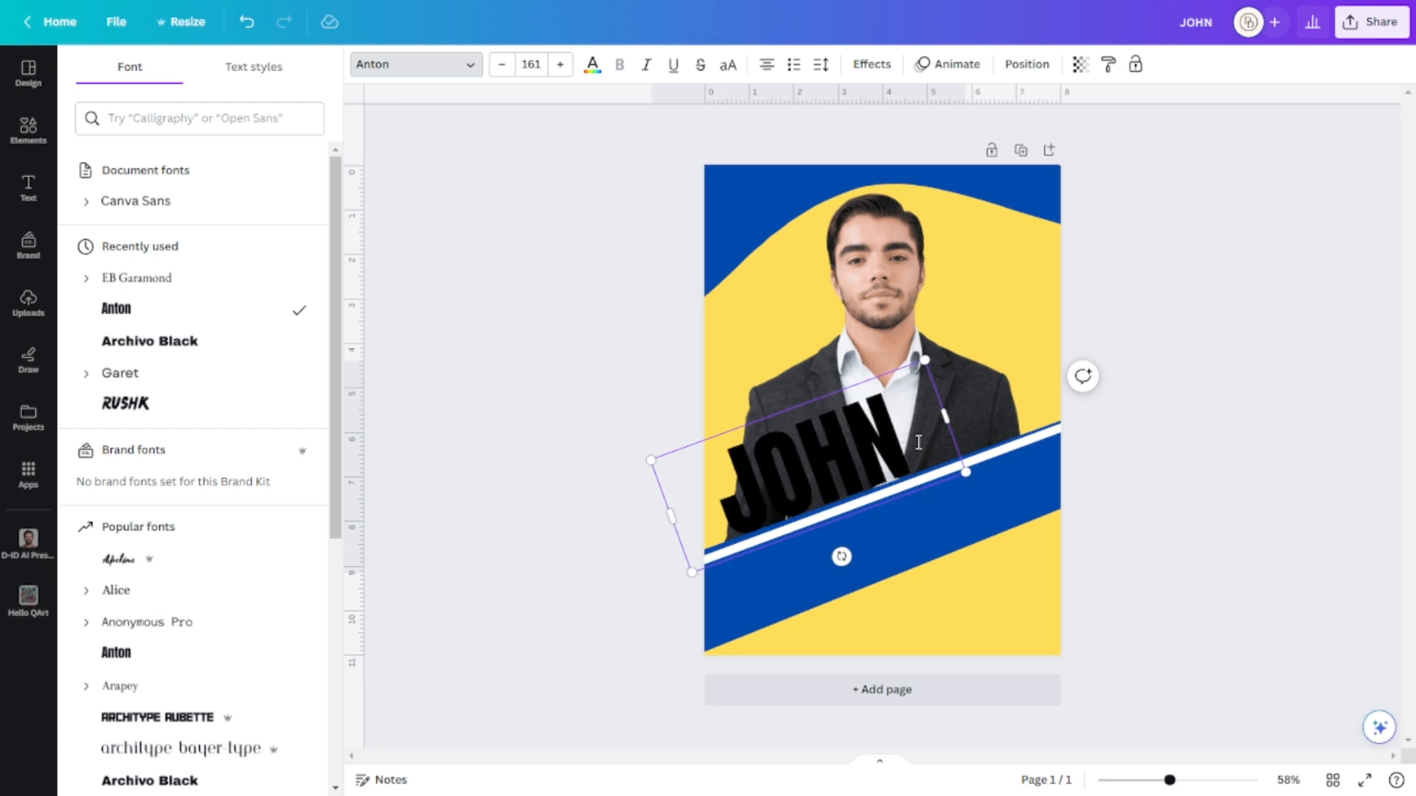
key(BackSpace)
key(BackSpace)
text(HN)
click(1296, 546)
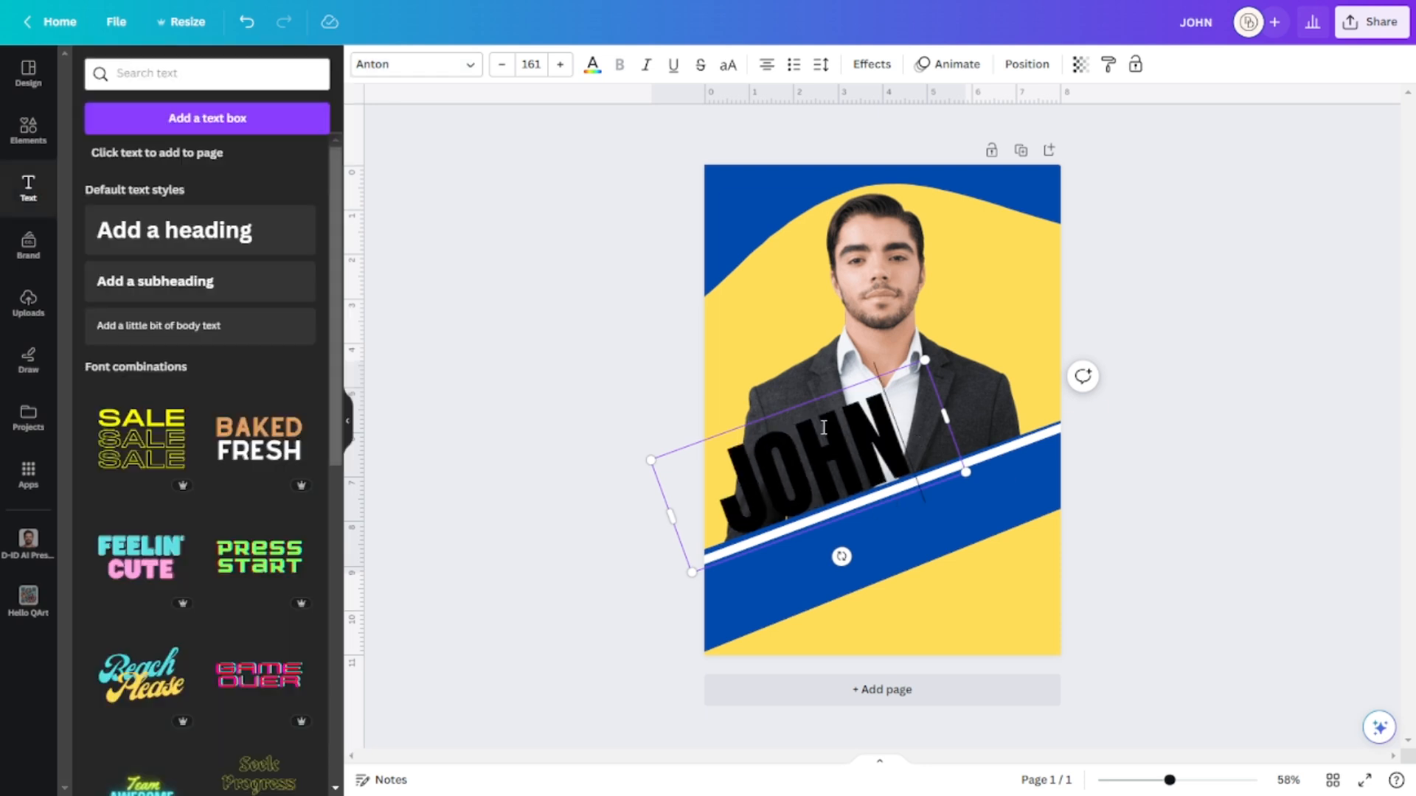
click(872, 439)
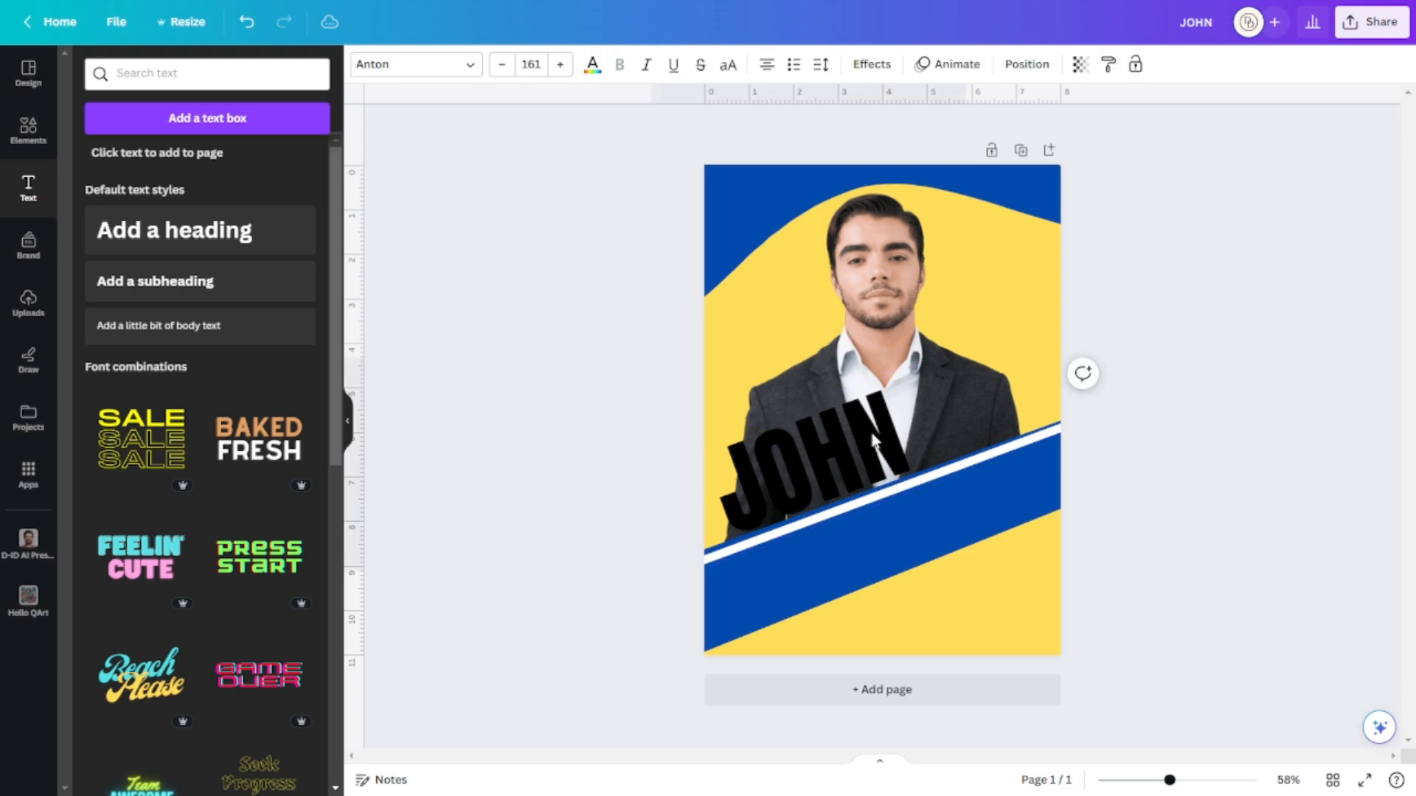
click(945, 480)
click(844, 460)
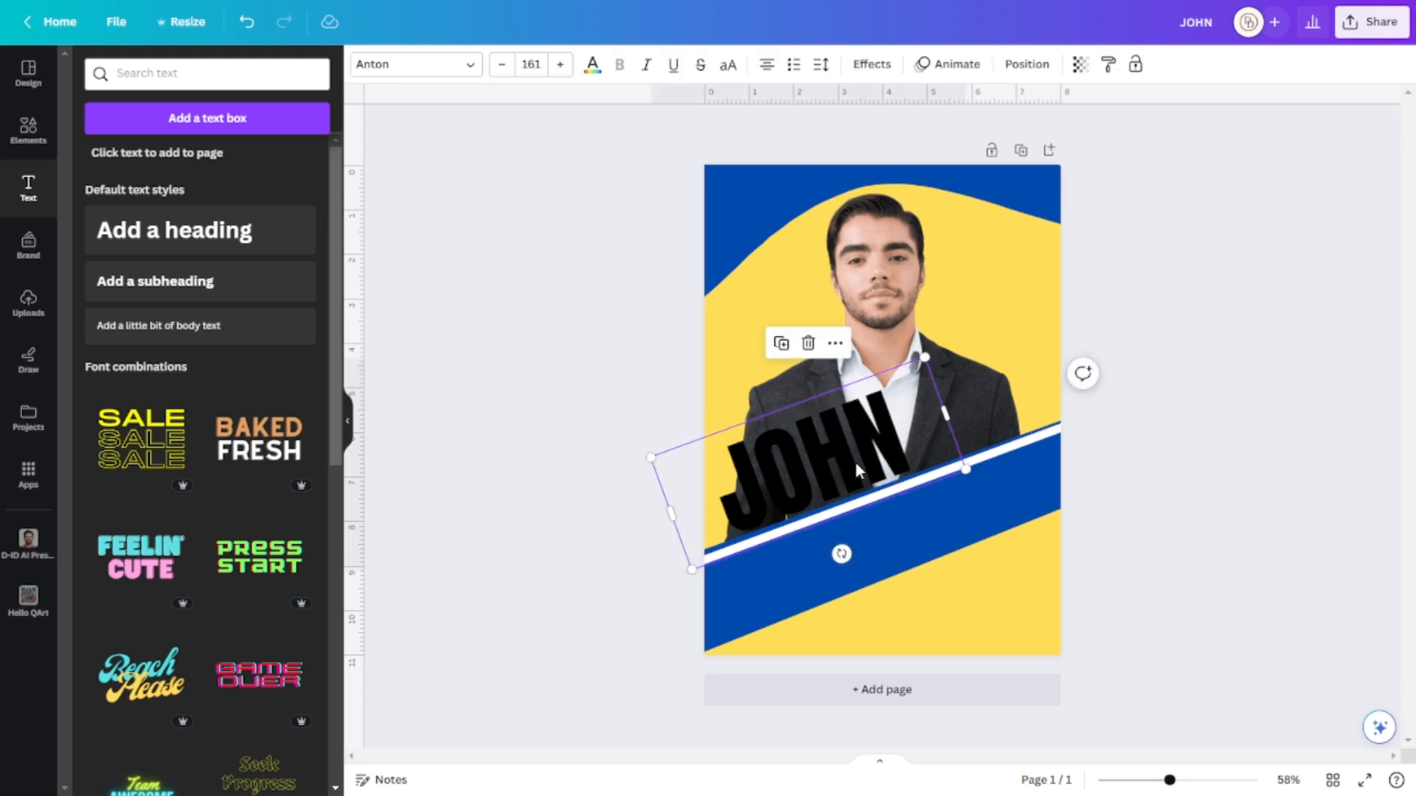
click(854, 459)
click(914, 447)
key(BackSpace)
key(BackSpace)
key(BackSpace)
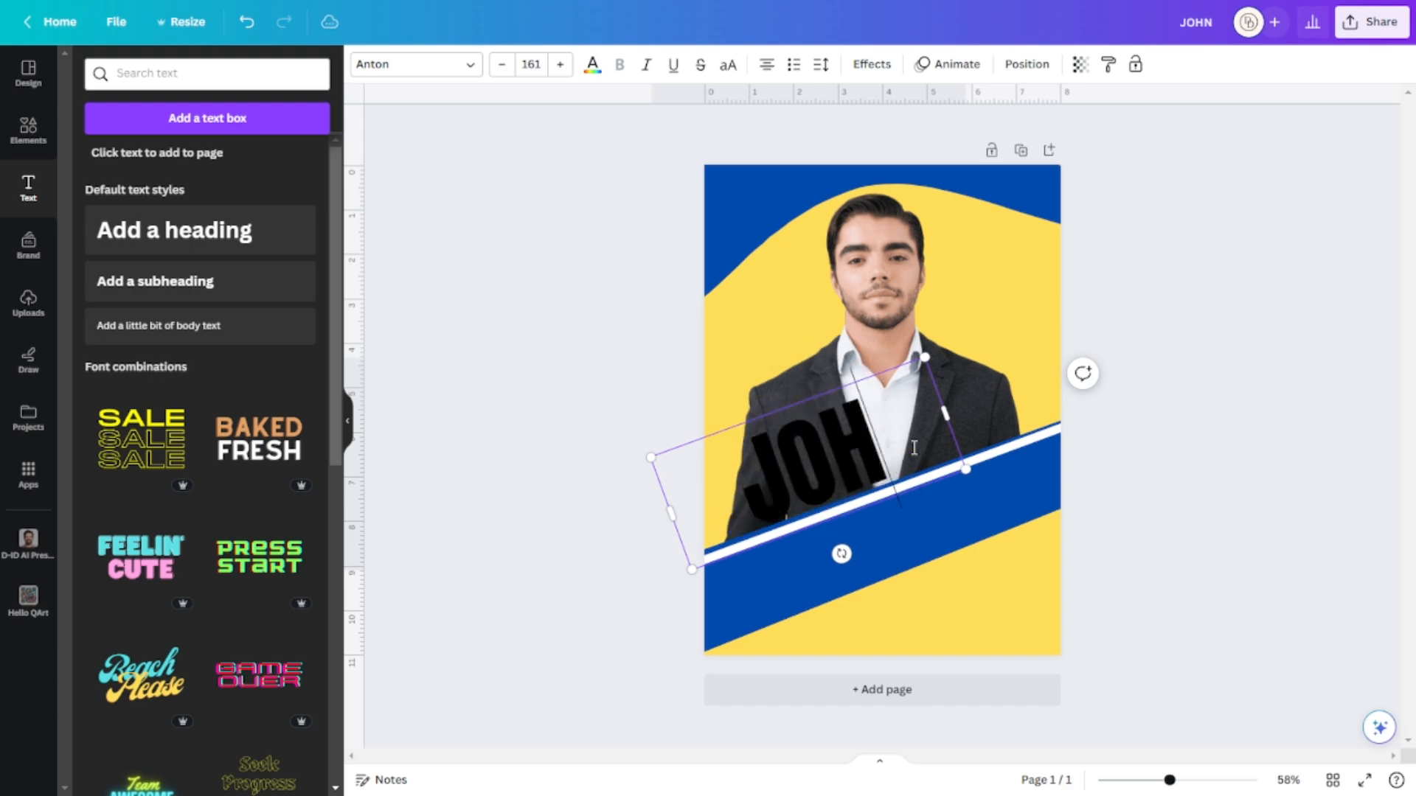
text(UAN)
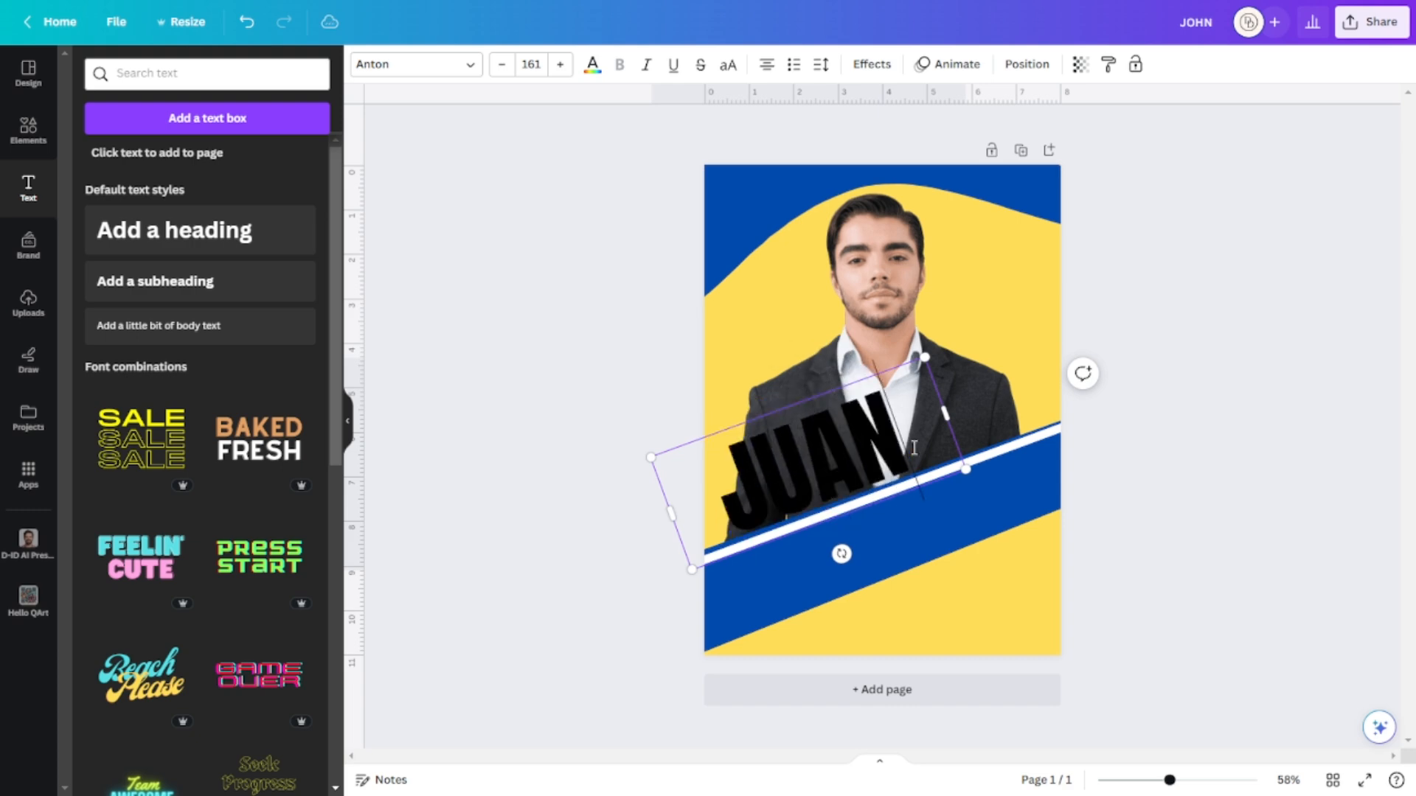
click(1257, 476)
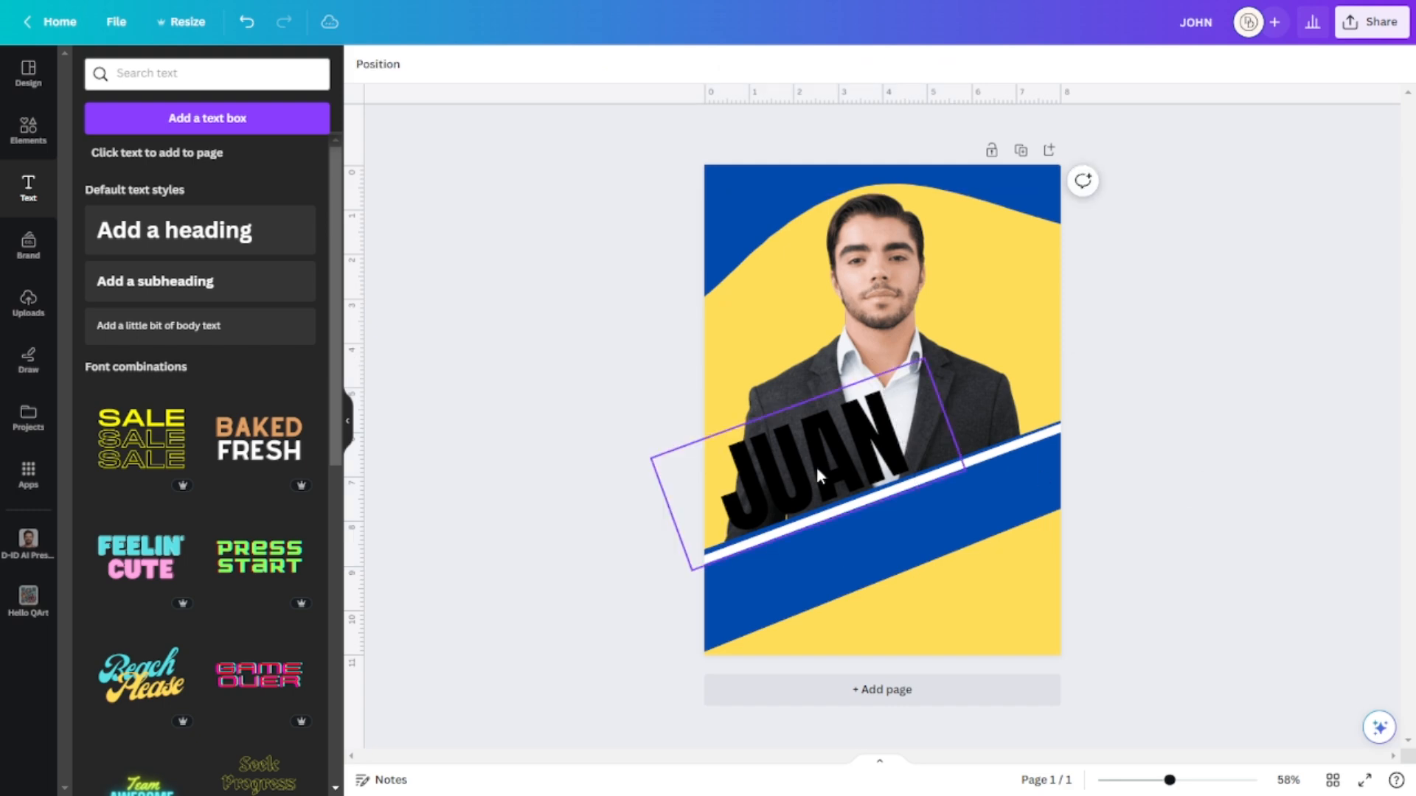
click(814, 464)
Color JUAN yellow and add a dark blue Outline effect.
click(590, 71)
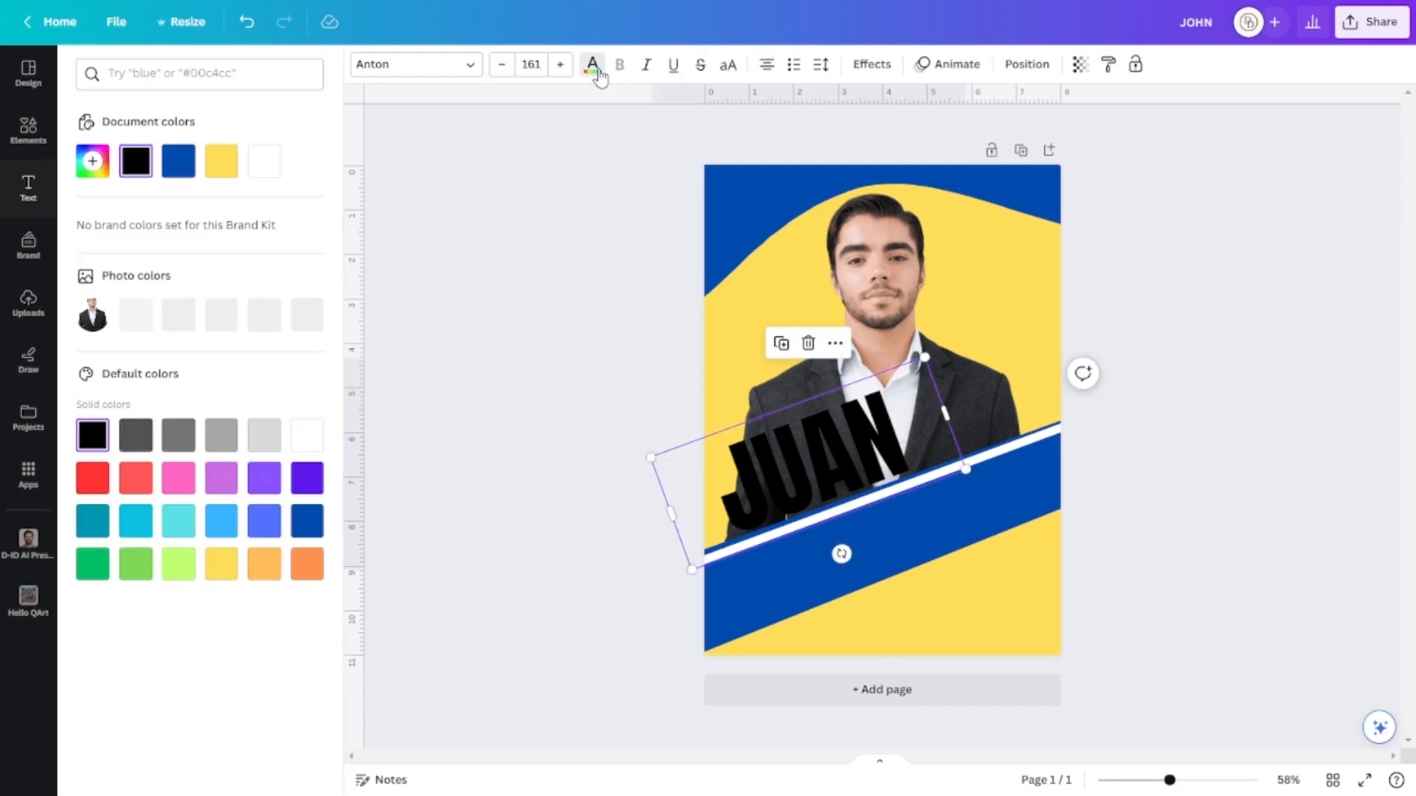
click(221, 160)
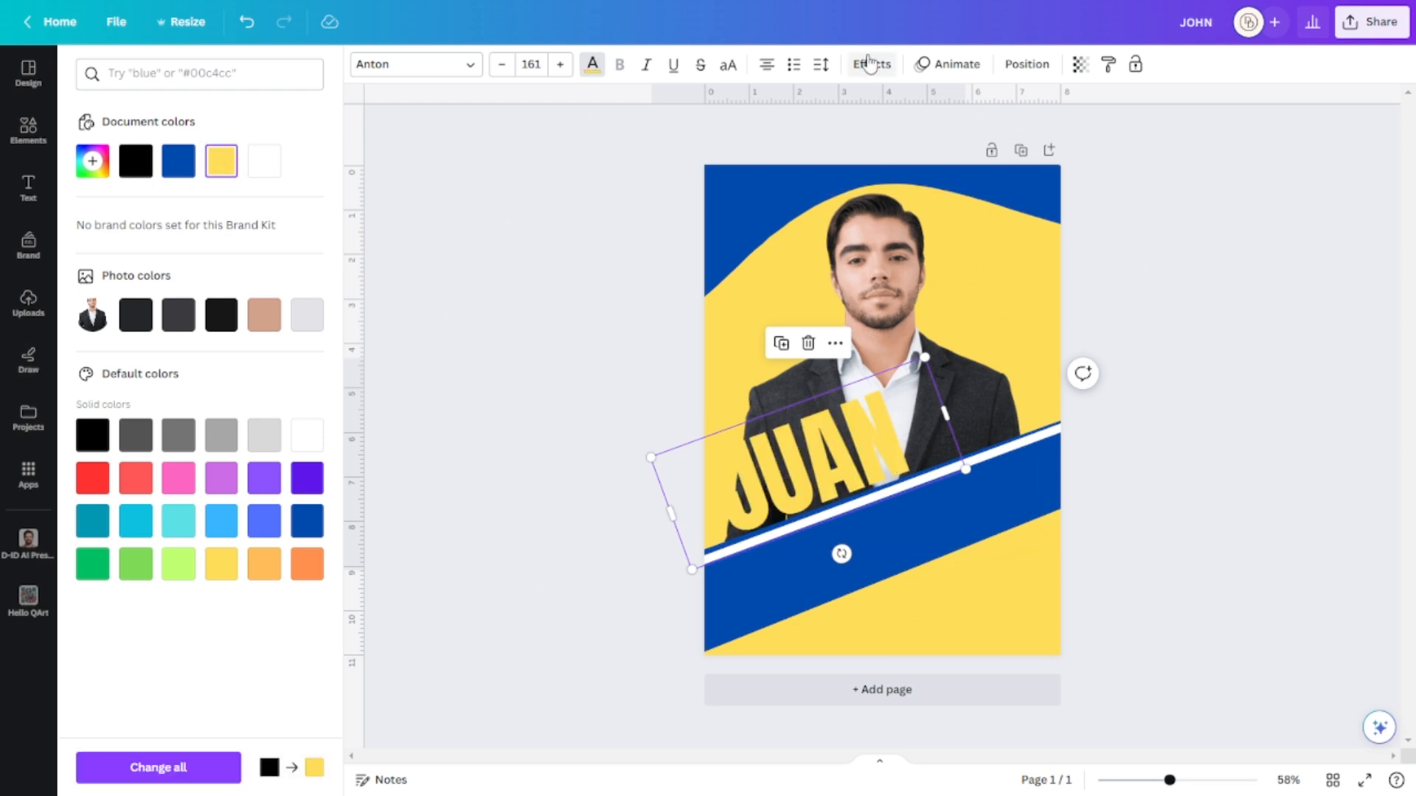
click(870, 66)
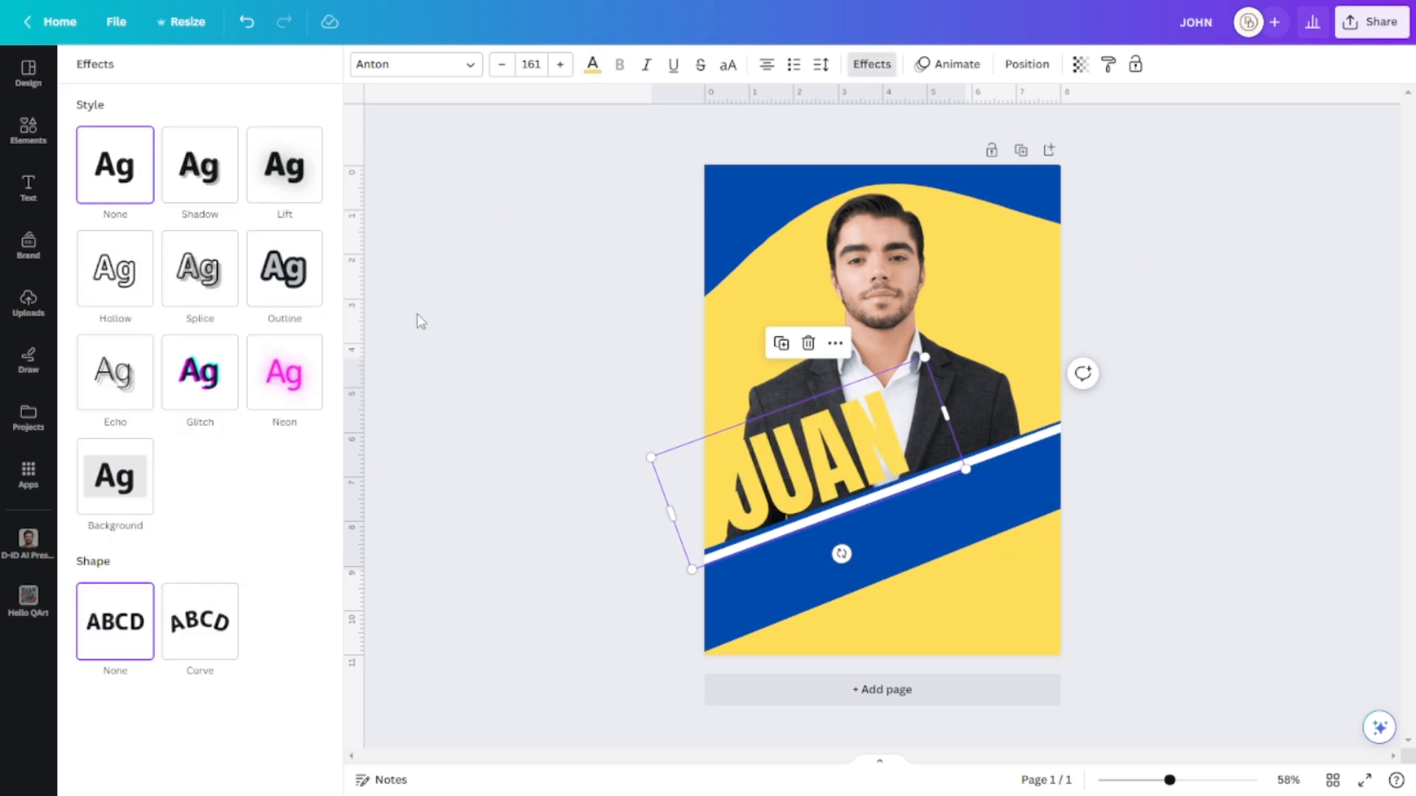
click(289, 286)
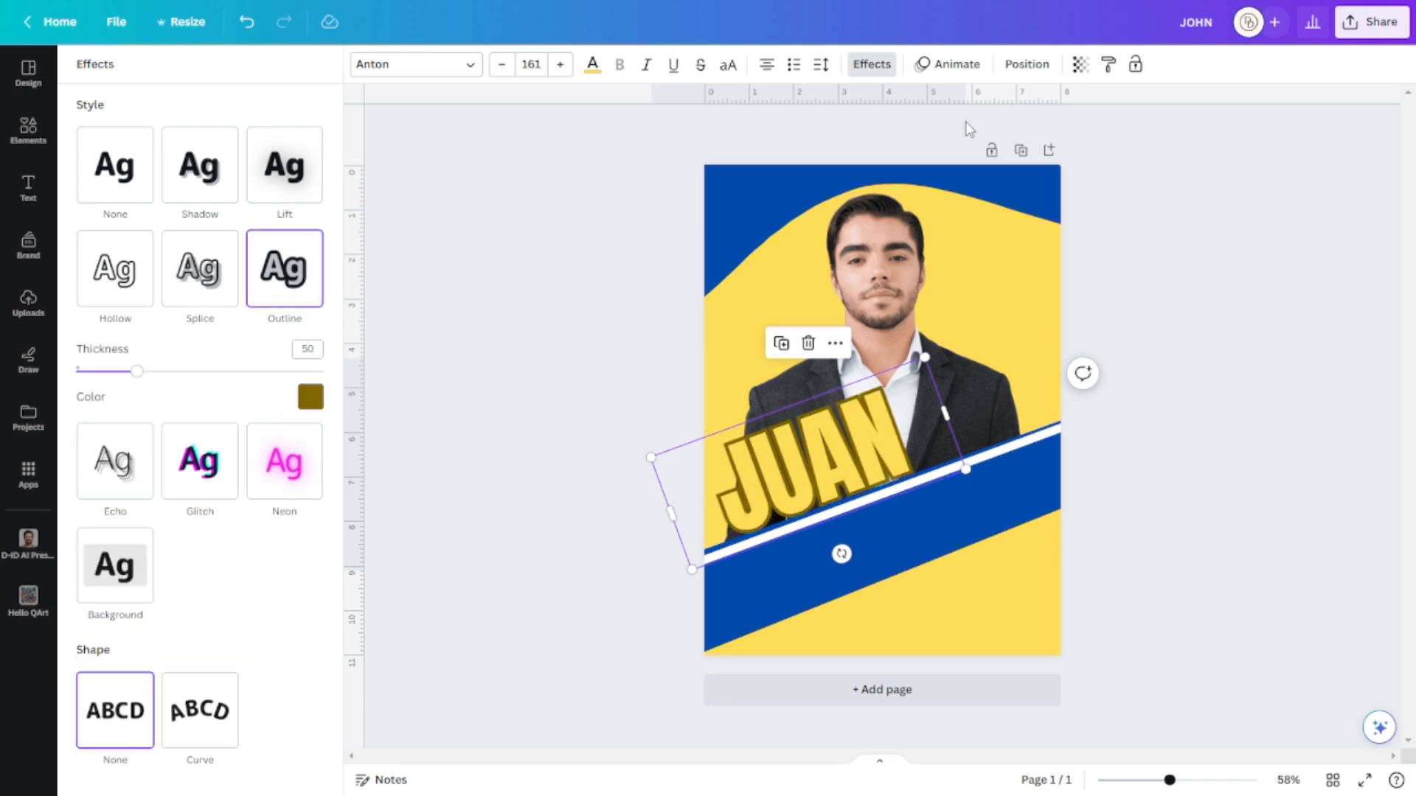
click(310, 398)
click(166, 482)
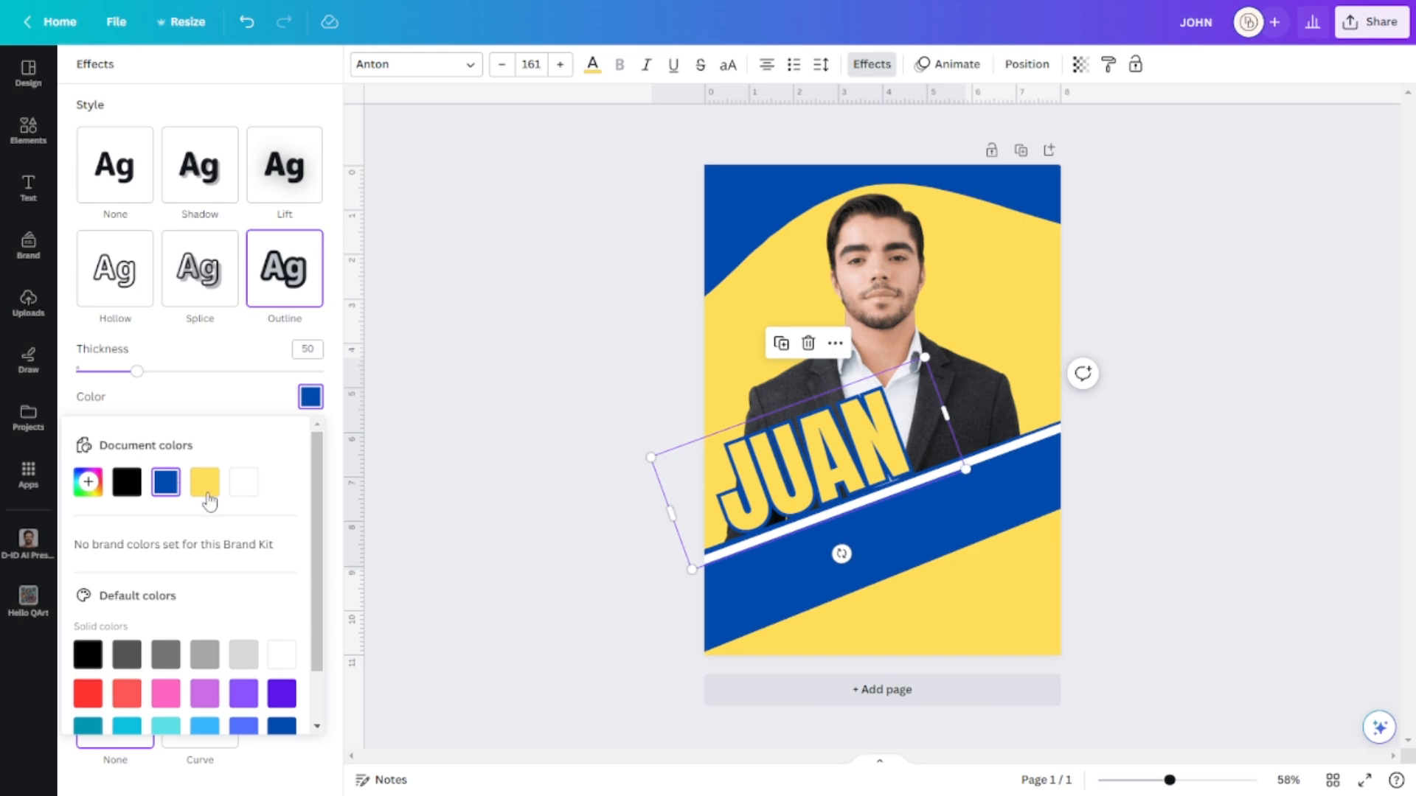
click(1217, 536)
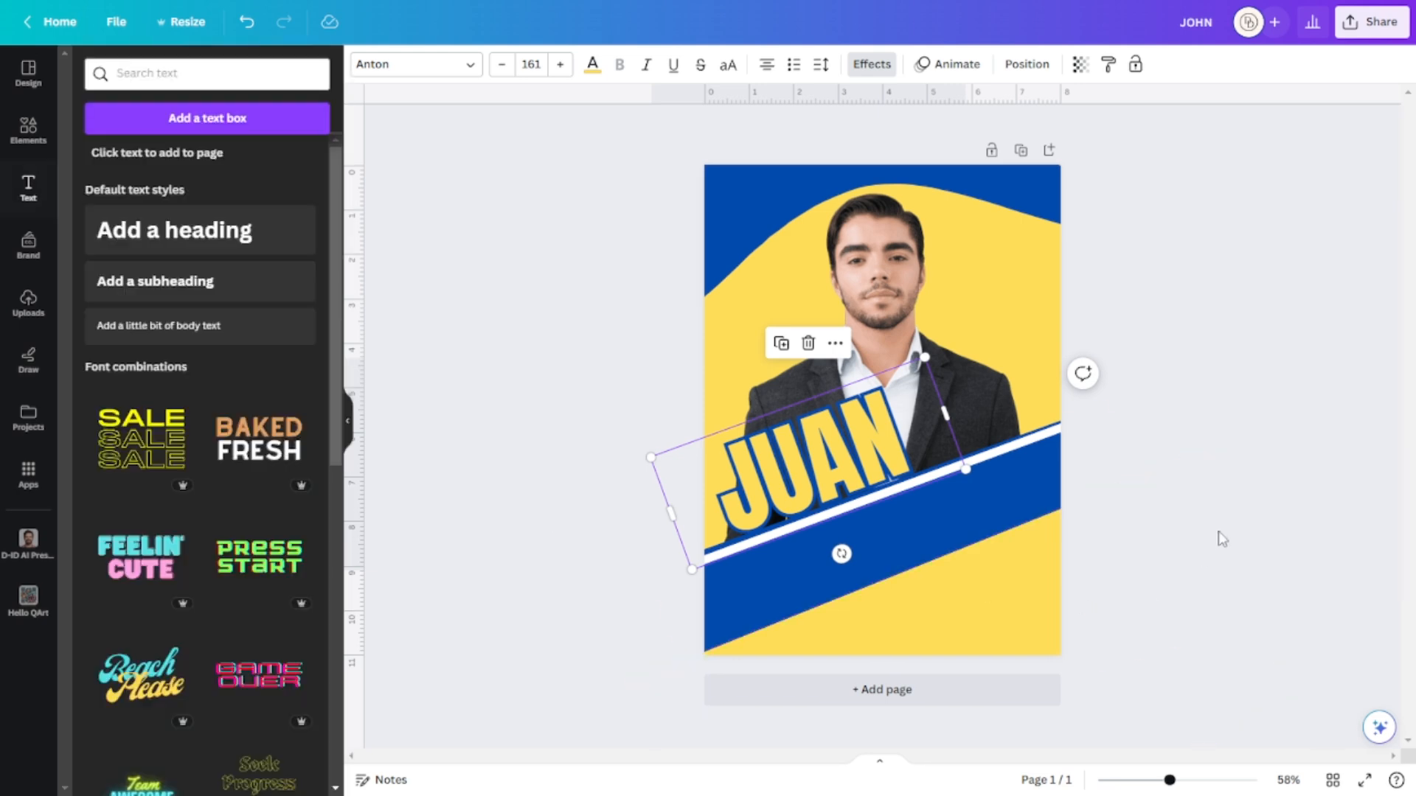
click(812, 461)
click(1320, 530)
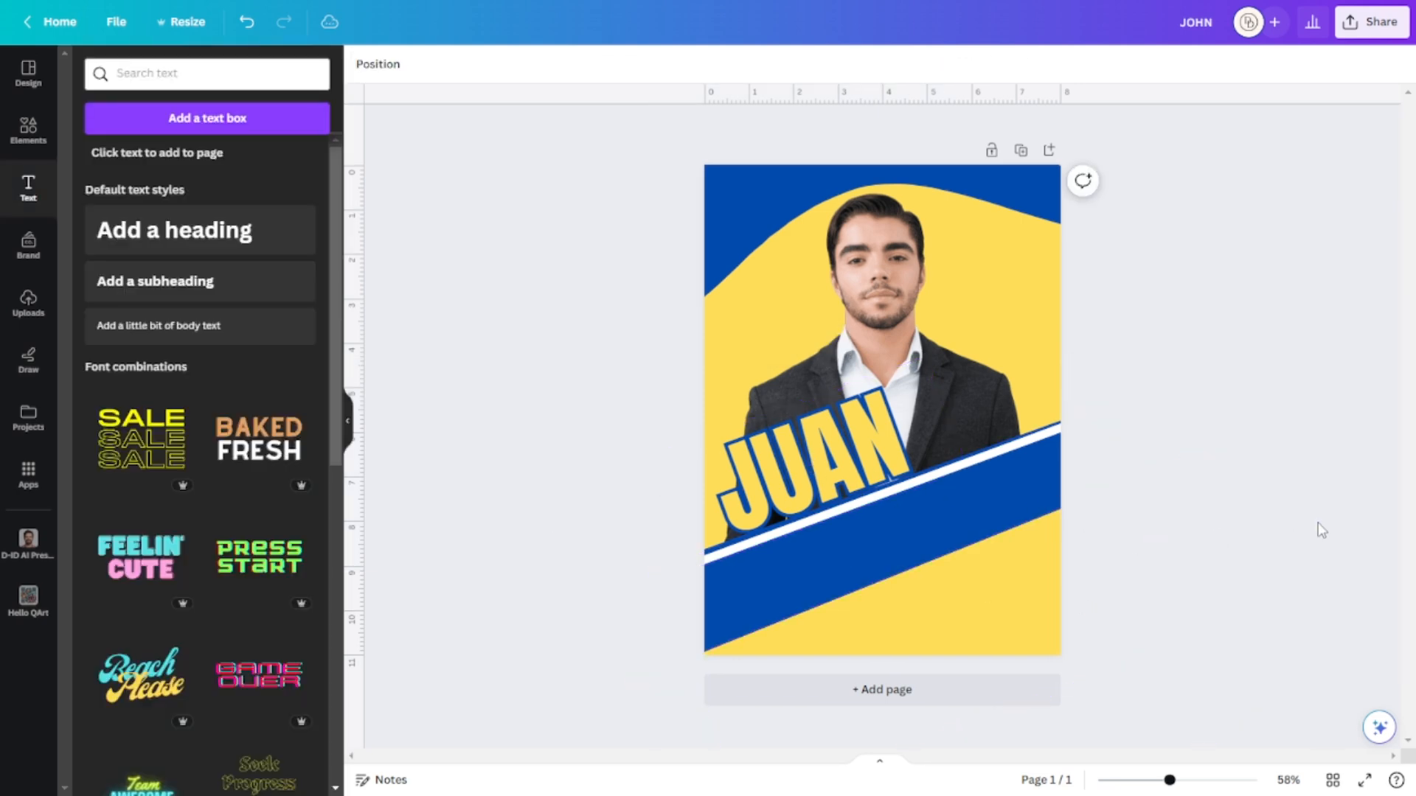
click(879, 438)
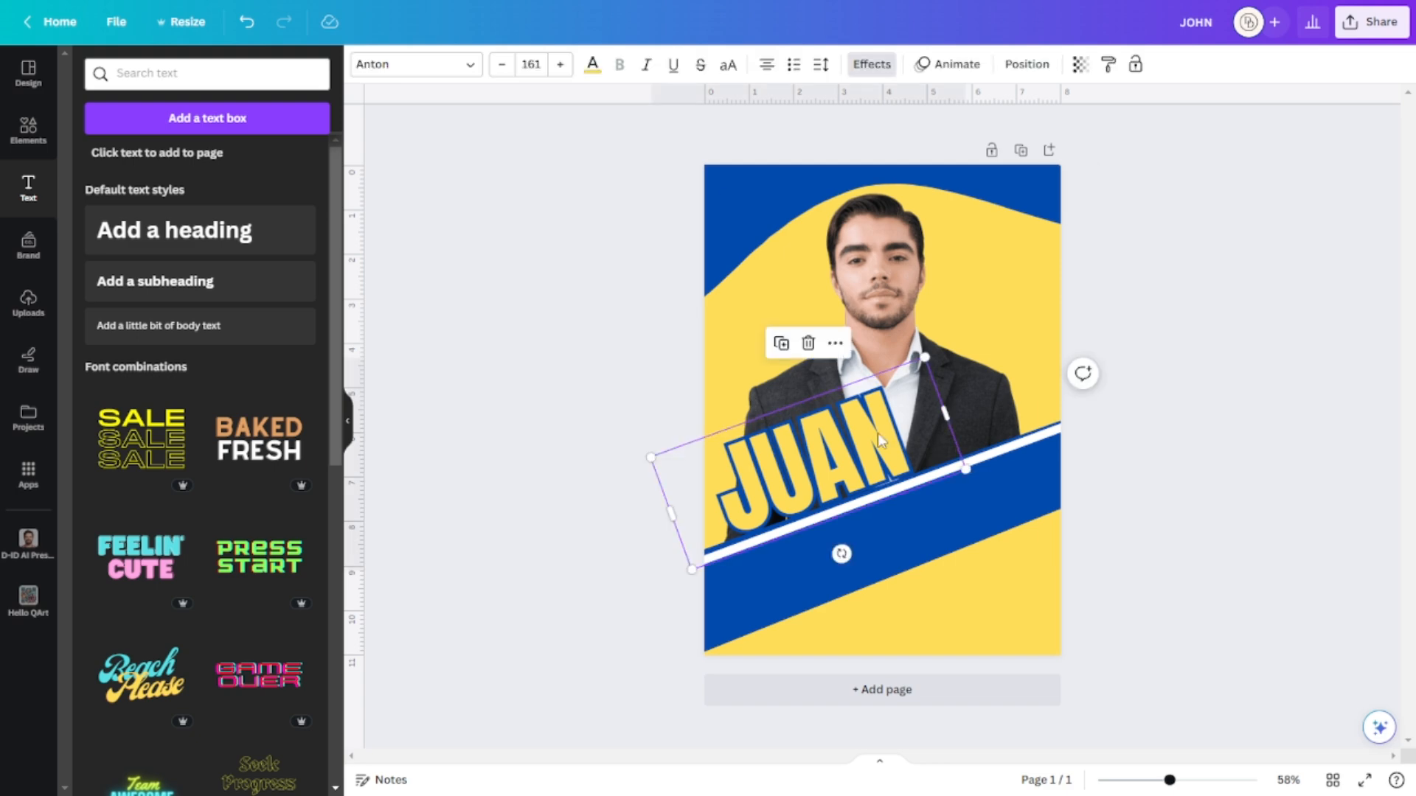
key(ctrl+d)
drag(880, 438, 912, 538)
double_click(912, 535)
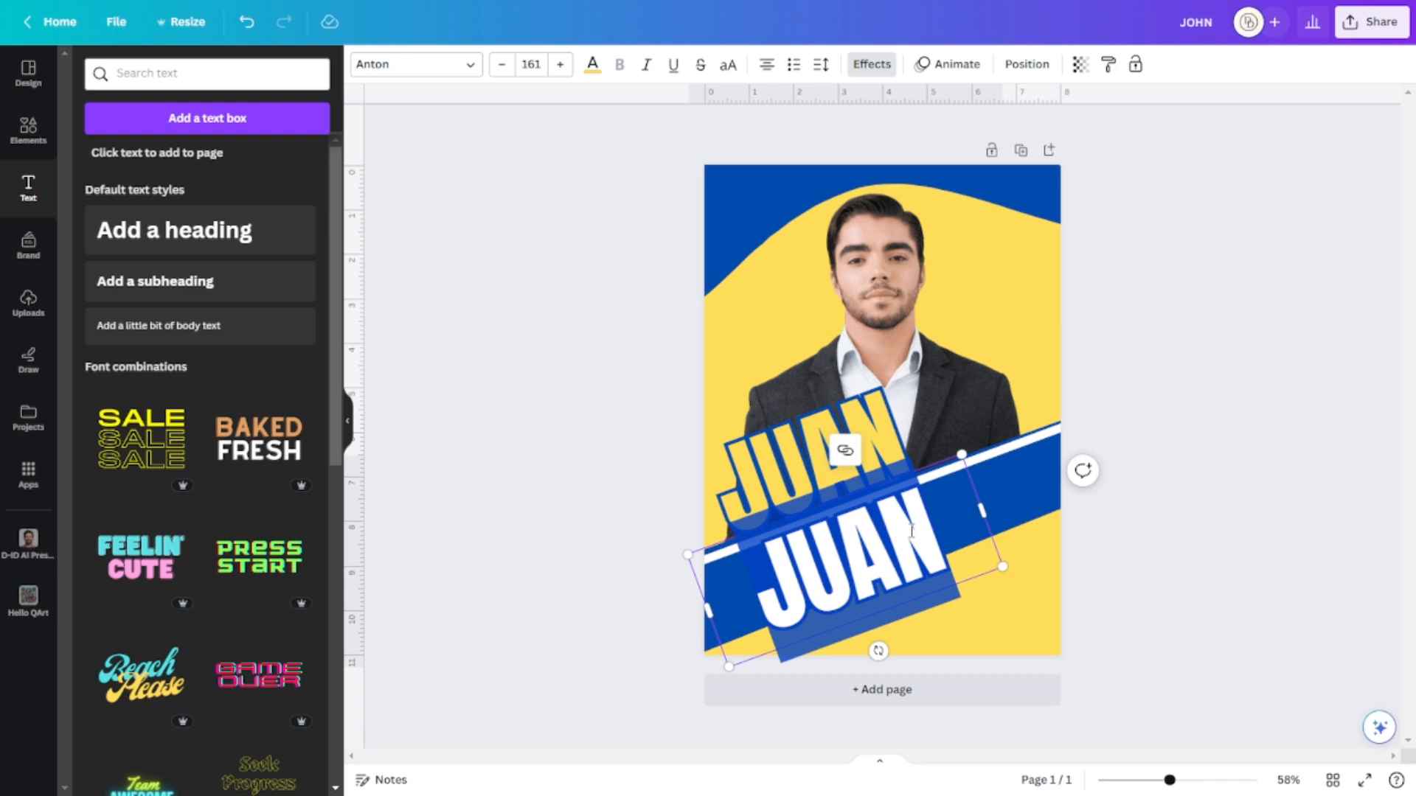
text(R)
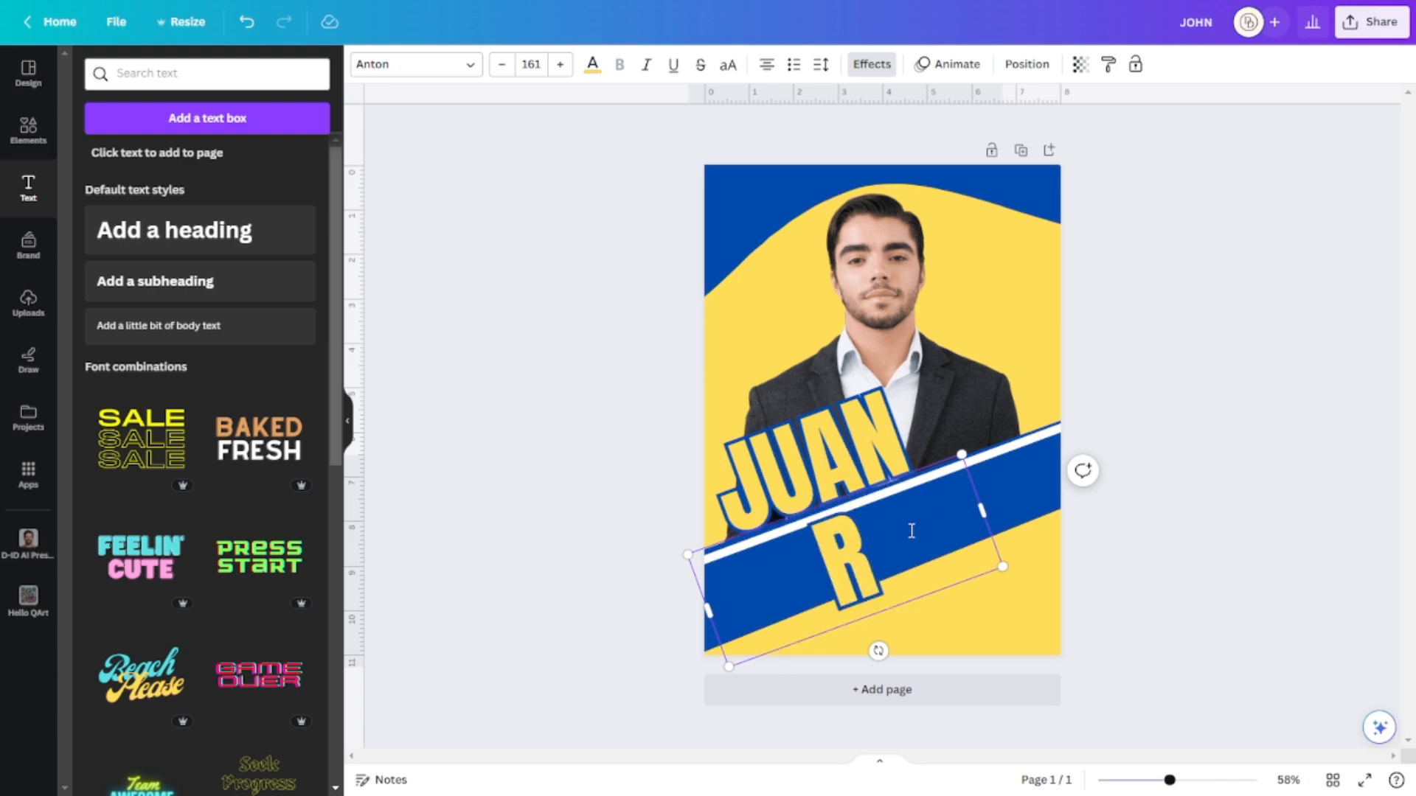
key(BackSpace)
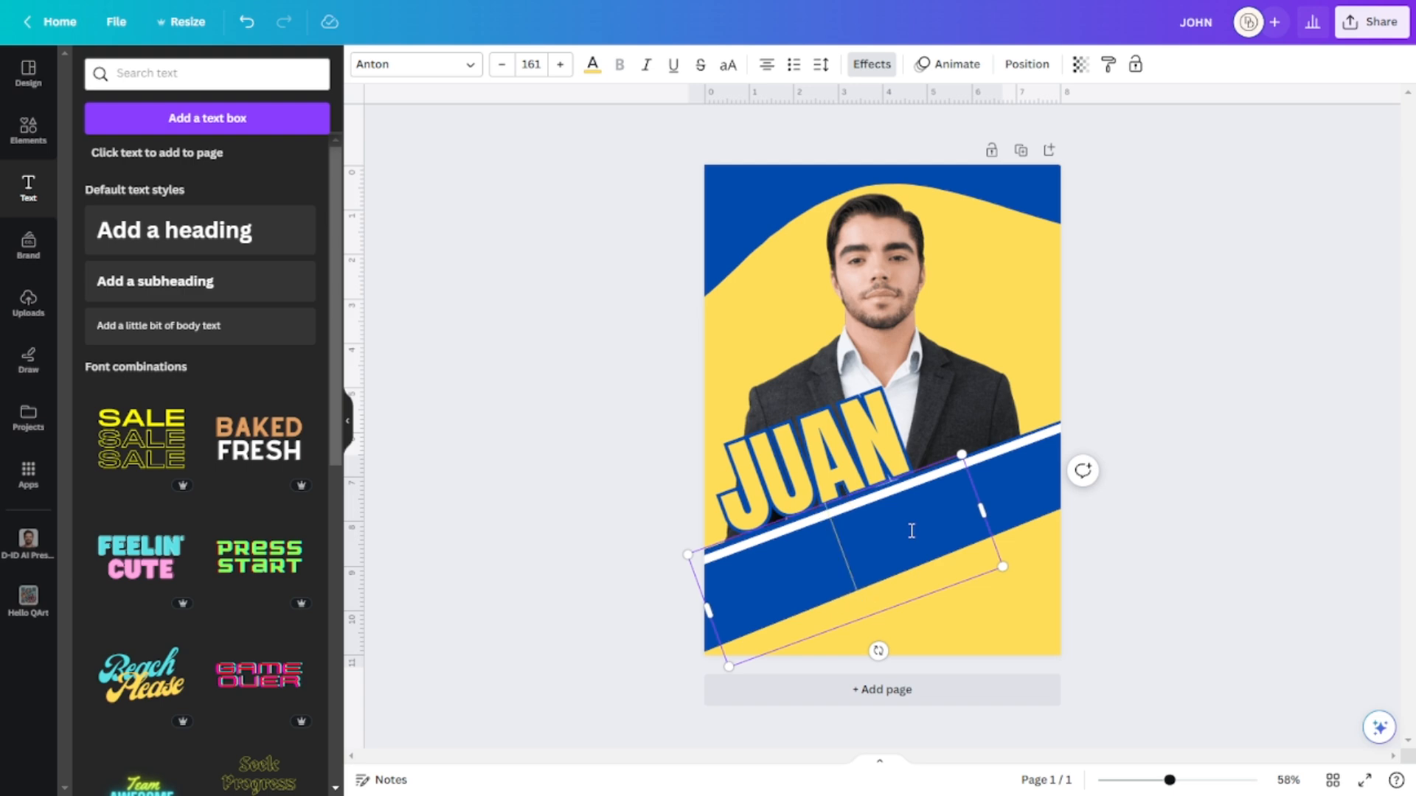
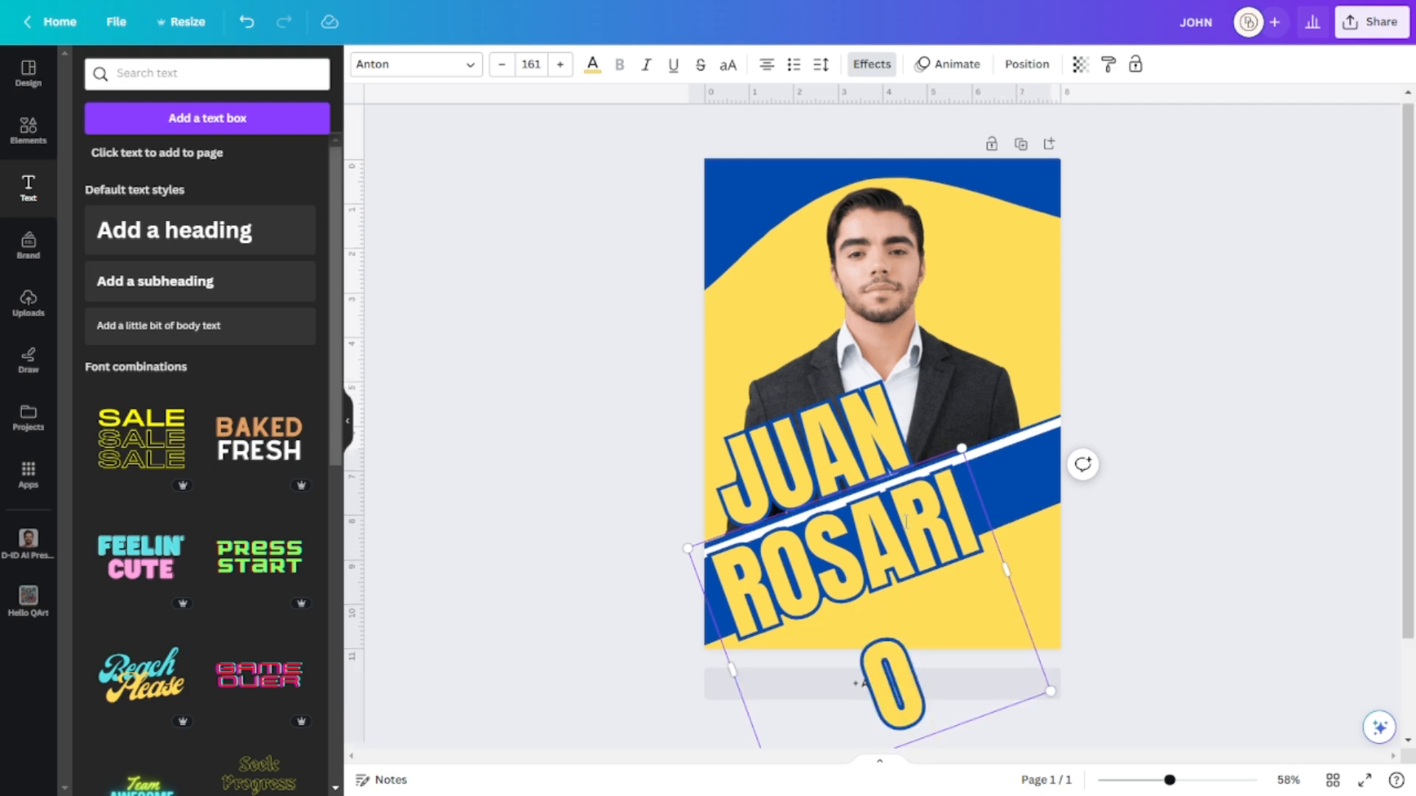
drag(1008, 571, 1040, 525)
click(1039, 494)
click(1020, 493)
click(1047, 490)
click(984, 612)
mouse_move(913, 568)
mouse_down()
mouse_move(958, 590)
mouse_move(923, 590)
mouse_up()
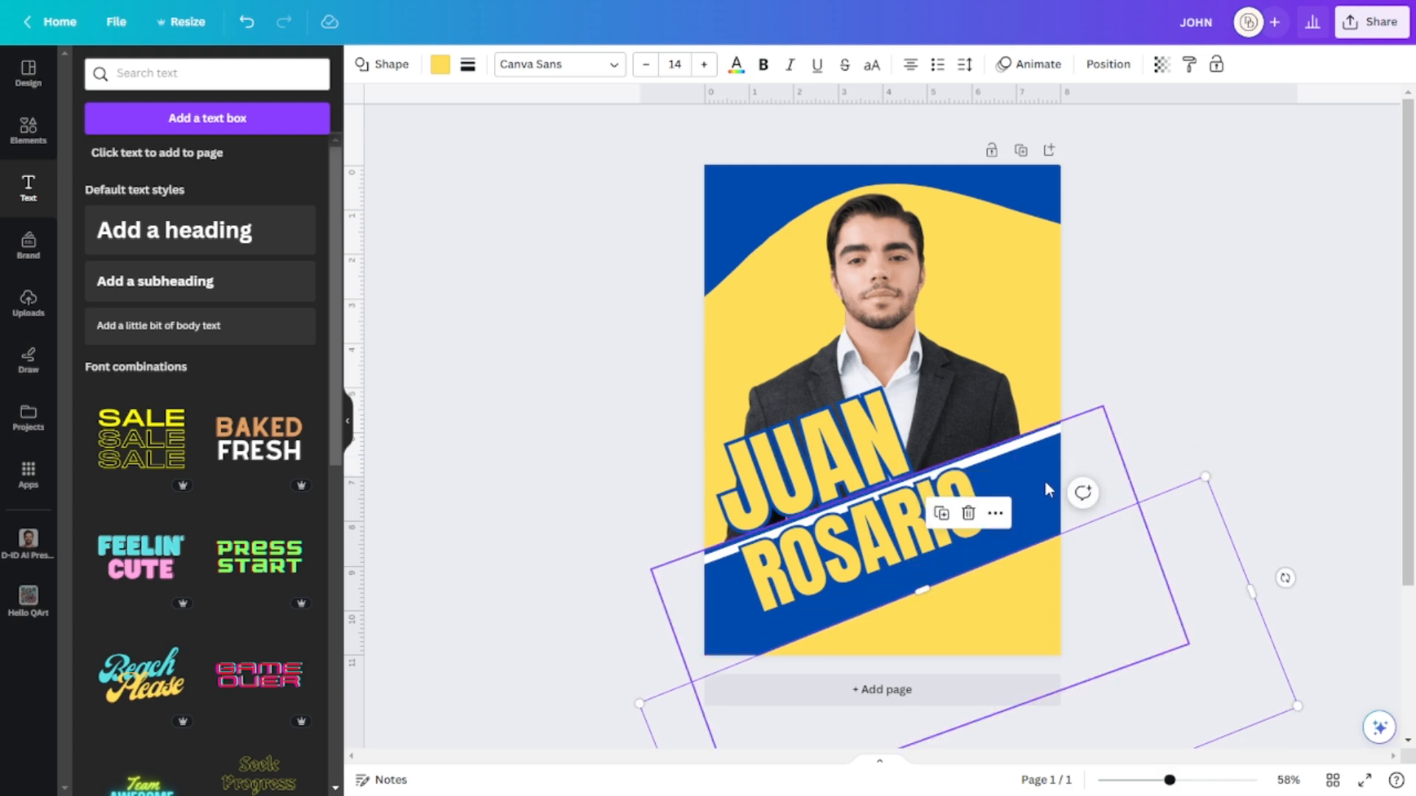
click(1185, 704)
click(1013, 639)
drag(811, 555, 781, 570)
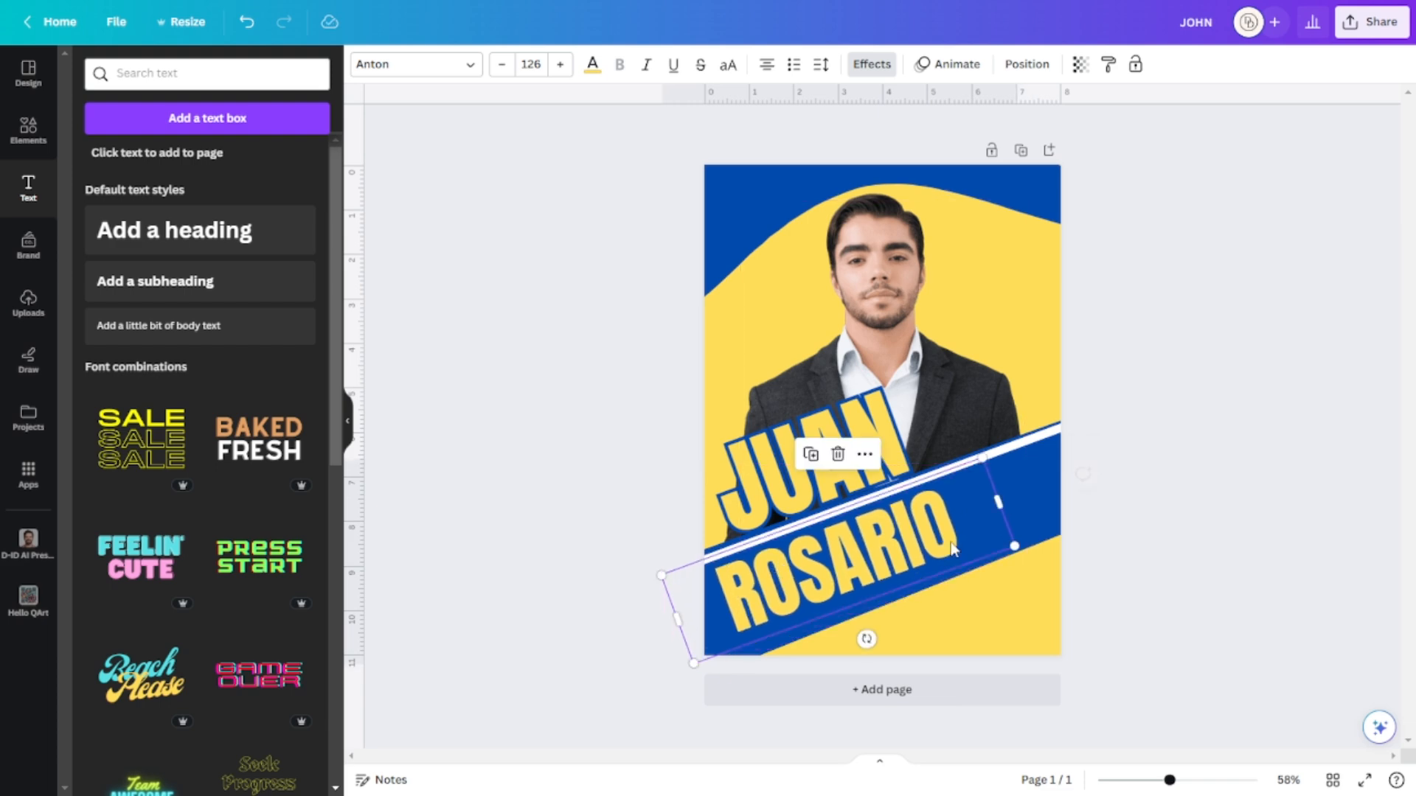
mouse_move(1007, 502)
mouse_down()
mouse_move(1049, 483)
mouse_move(1025, 491)
mouse_up()
click(1345, 442)
Raise ROSARIO's letter spacing so it spreads widely across the band.
click(931, 528)
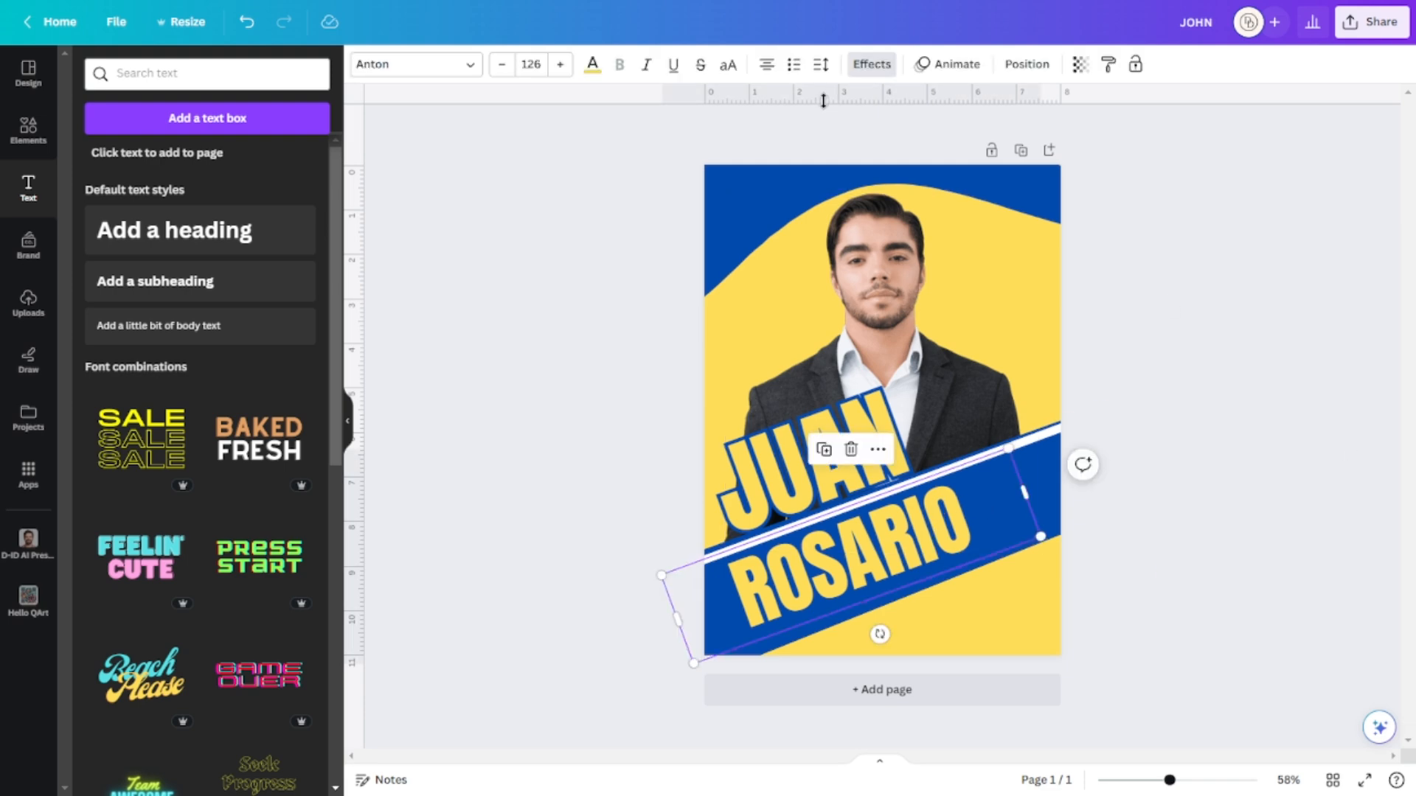
click(824, 66)
drag(857, 130, 894, 133)
click(1292, 379)
click(1305, 372)
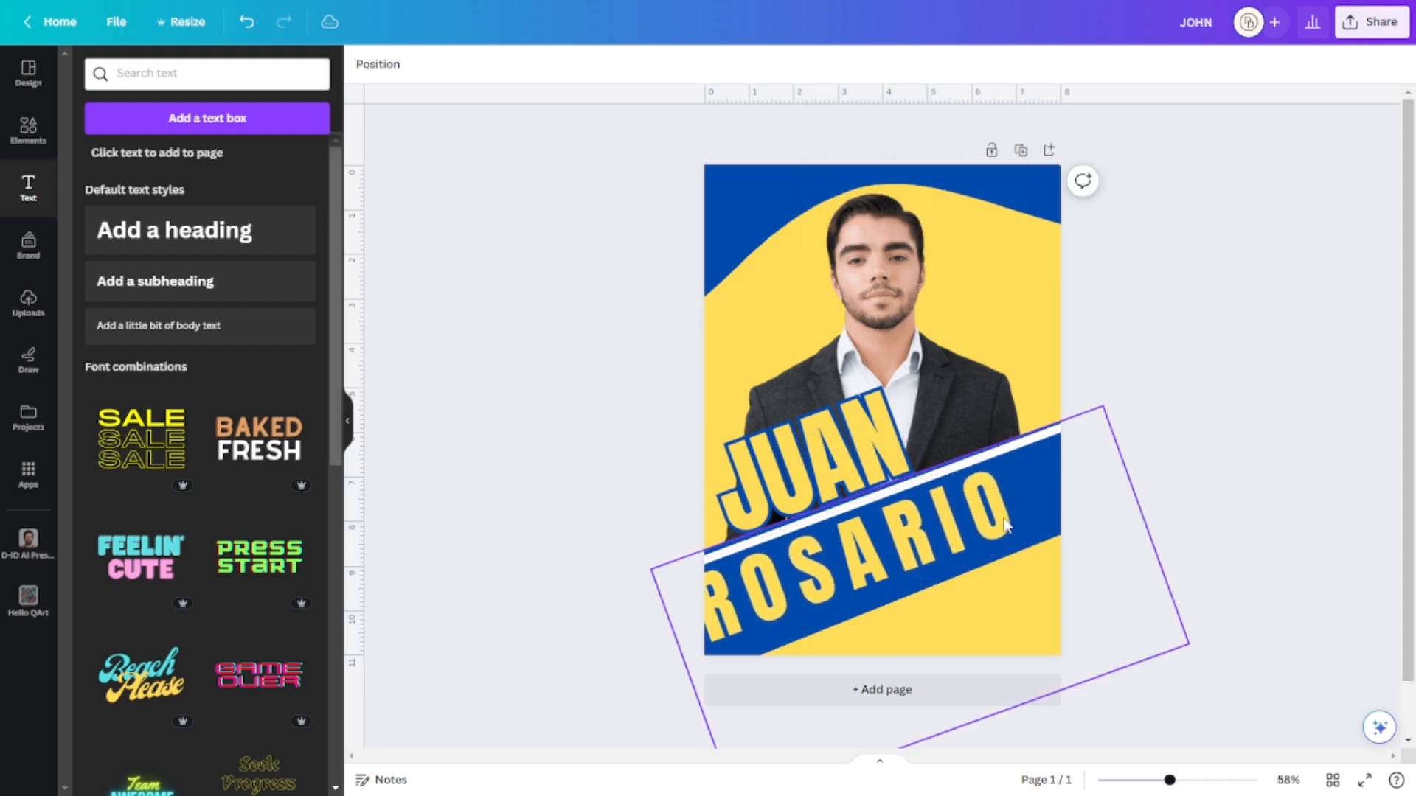
drag(908, 535, 922, 529)
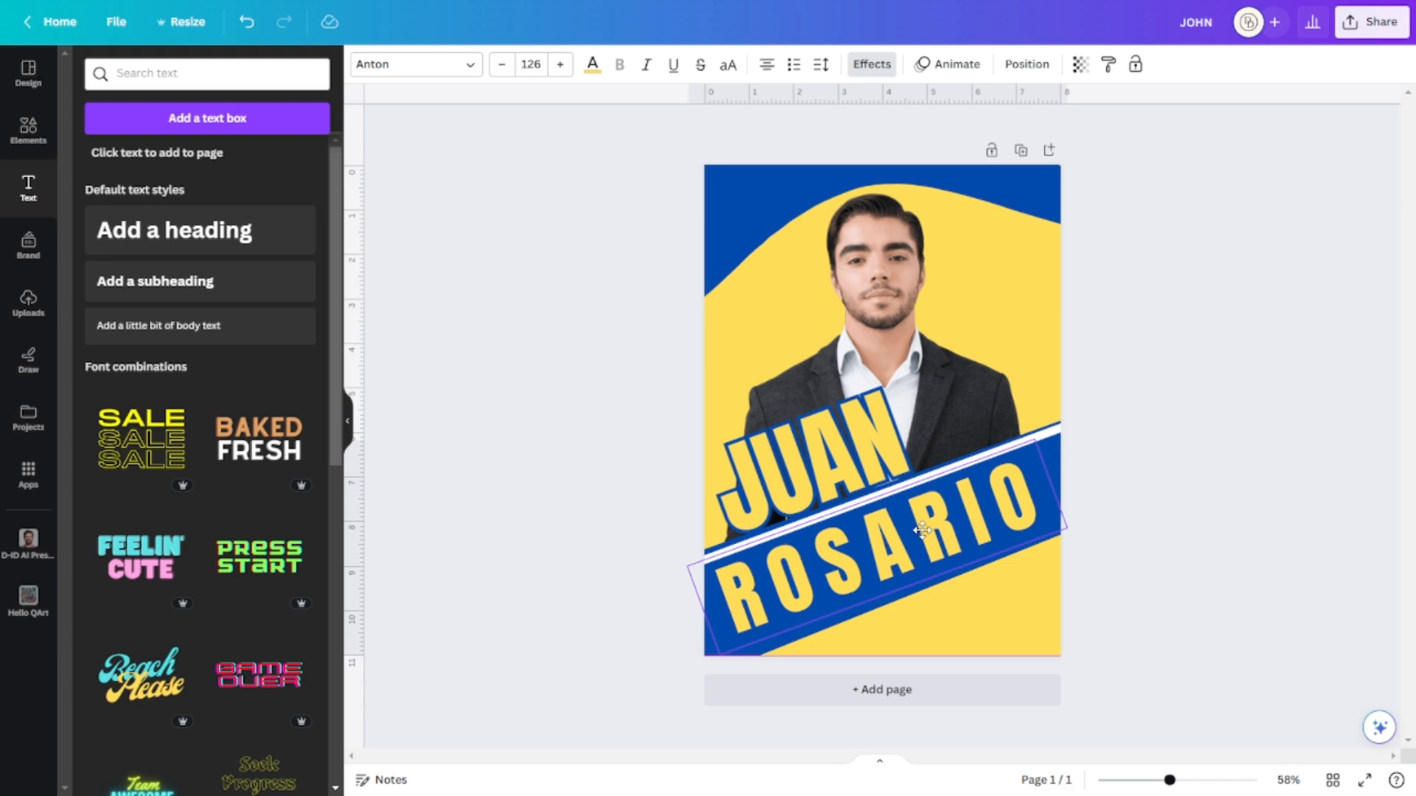
Adjust the blue stripe's tilt and bottom edge behind ROSARIO.
click(885, 594)
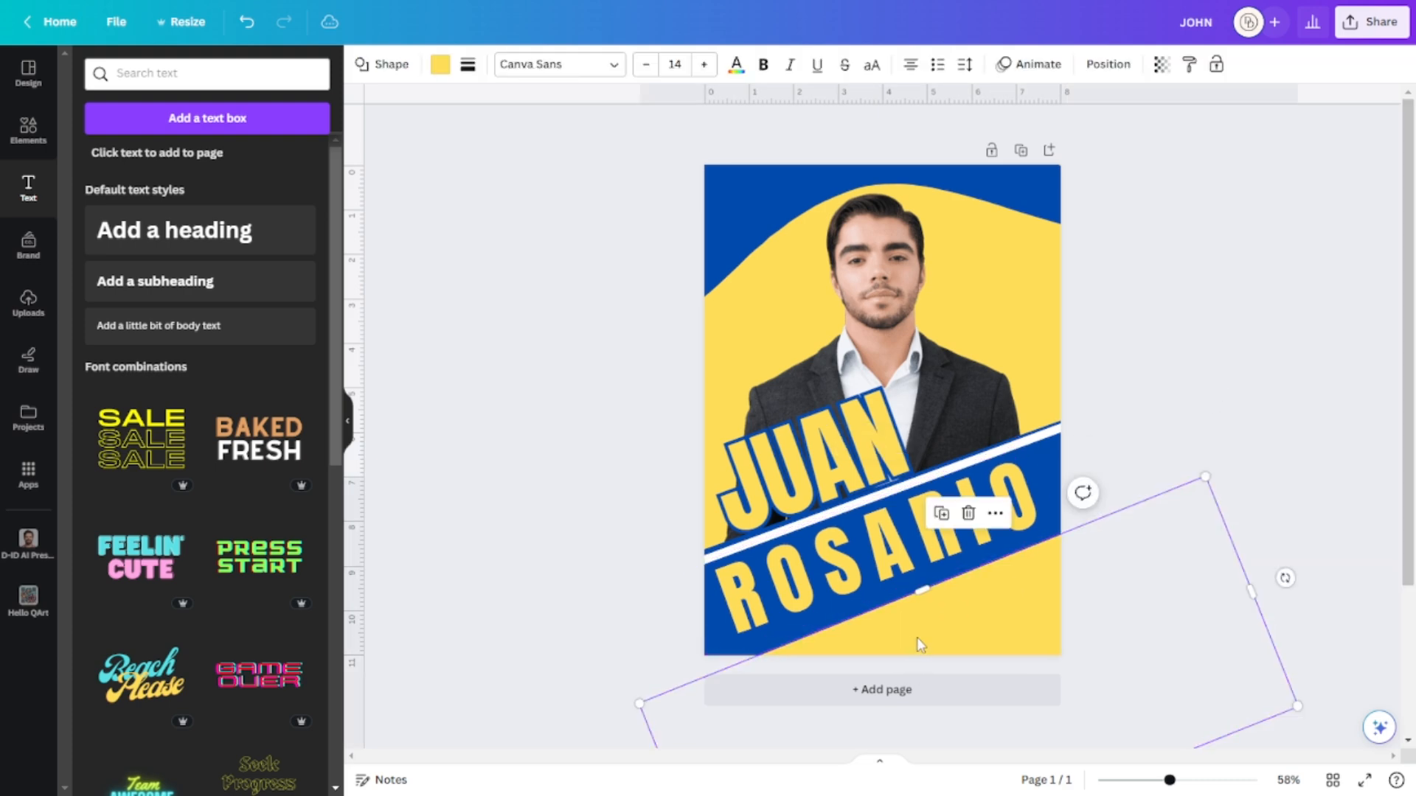
drag(1285, 577, 1303, 592)
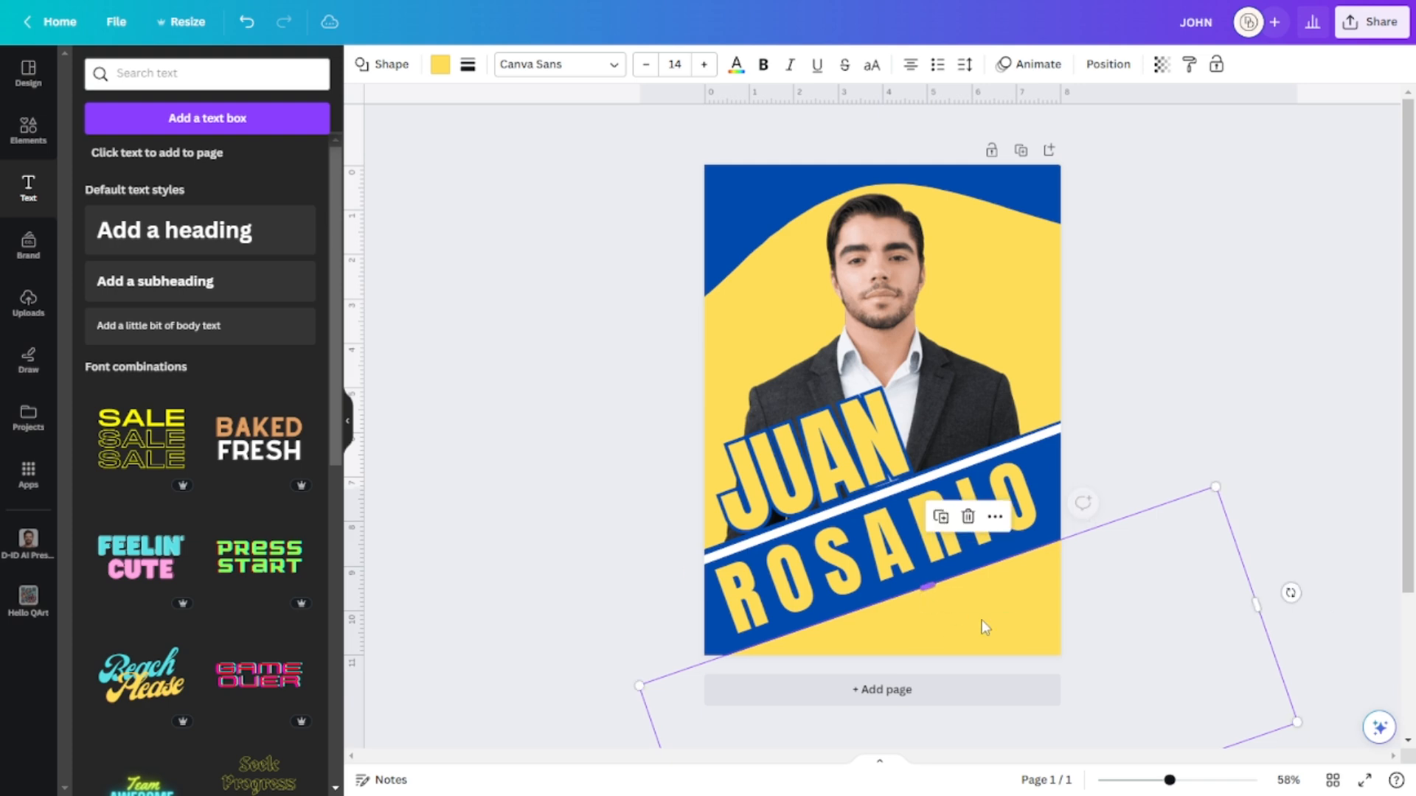
drag(933, 585, 935, 583)
click(1292, 313)
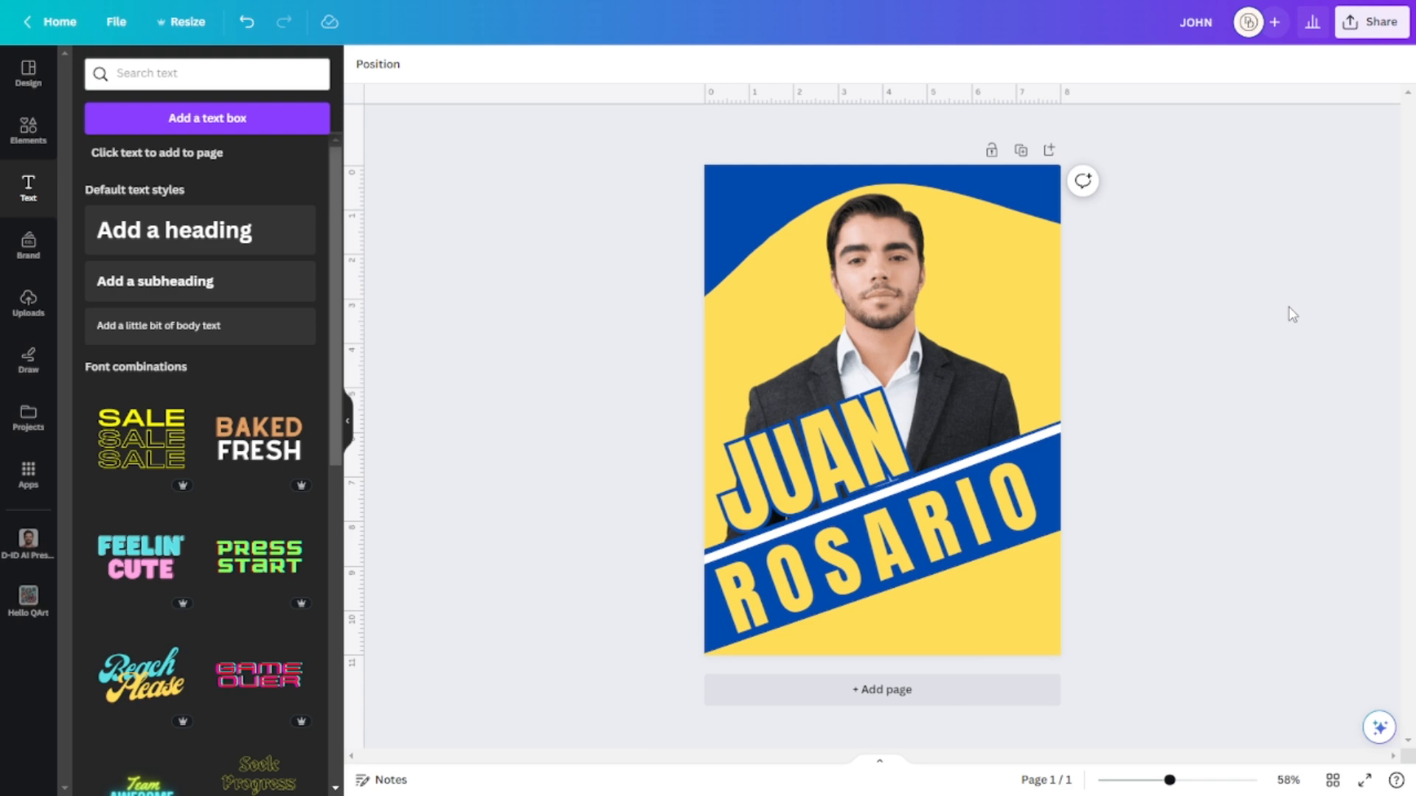
click(976, 518)
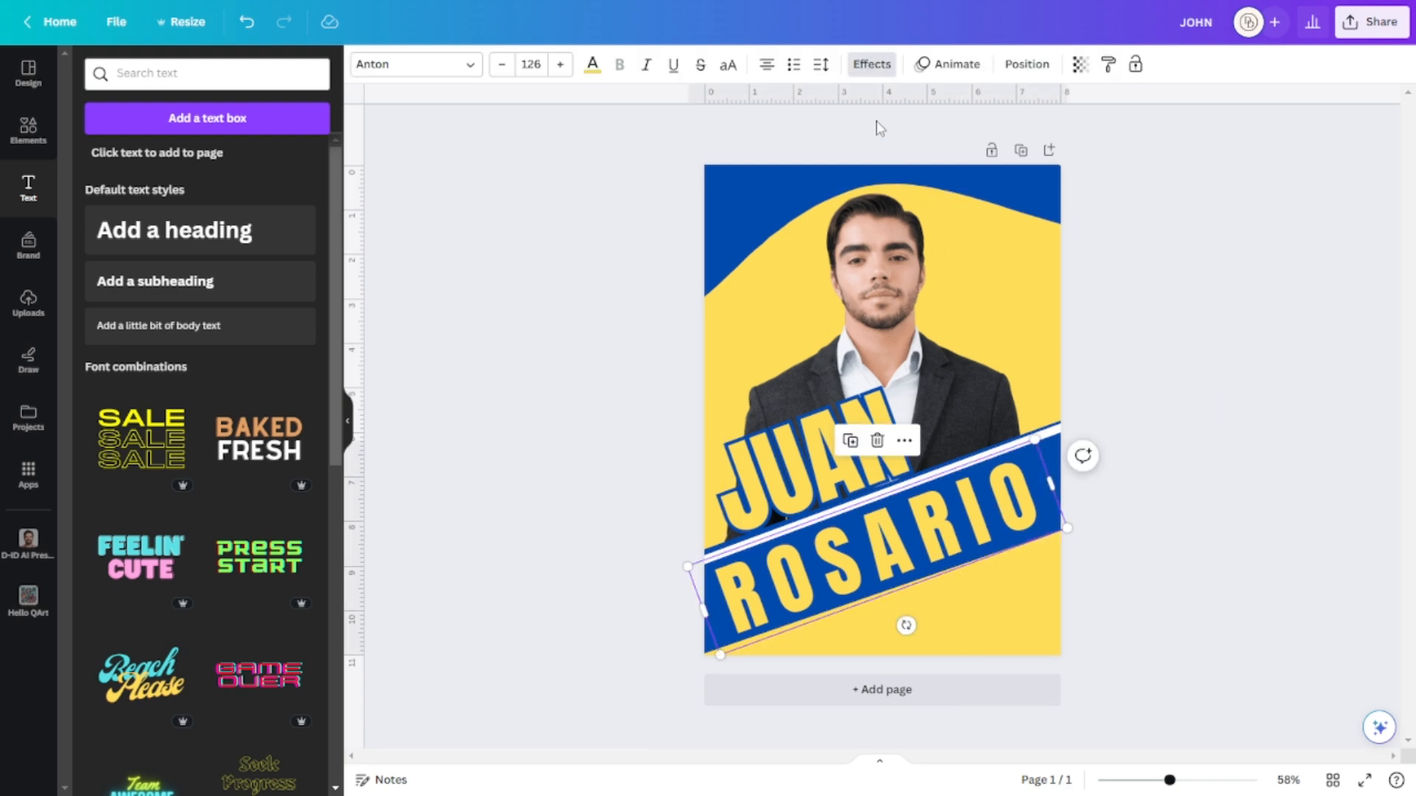
Give ROSARIO a white outline and white letters.
click(871, 64)
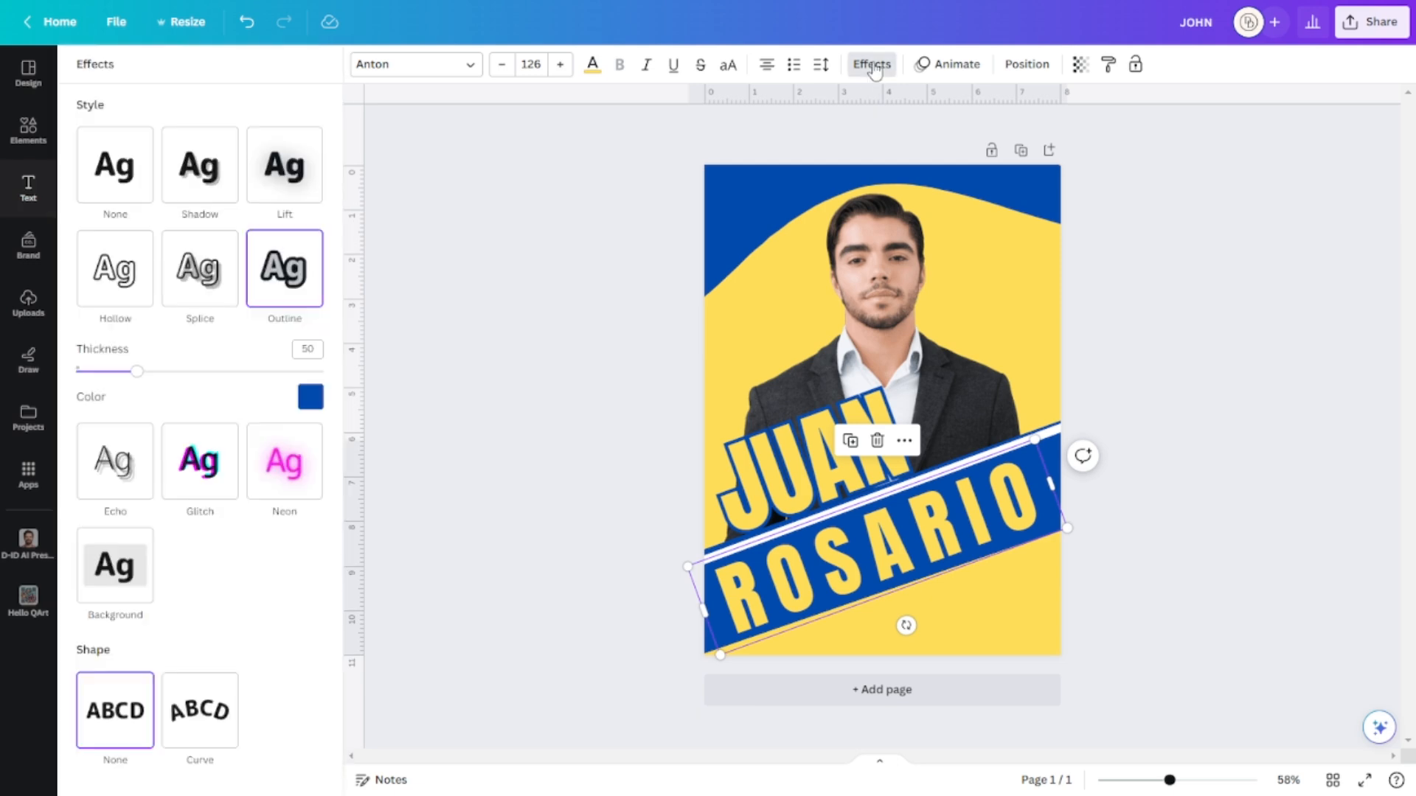
click(310, 396)
click(283, 655)
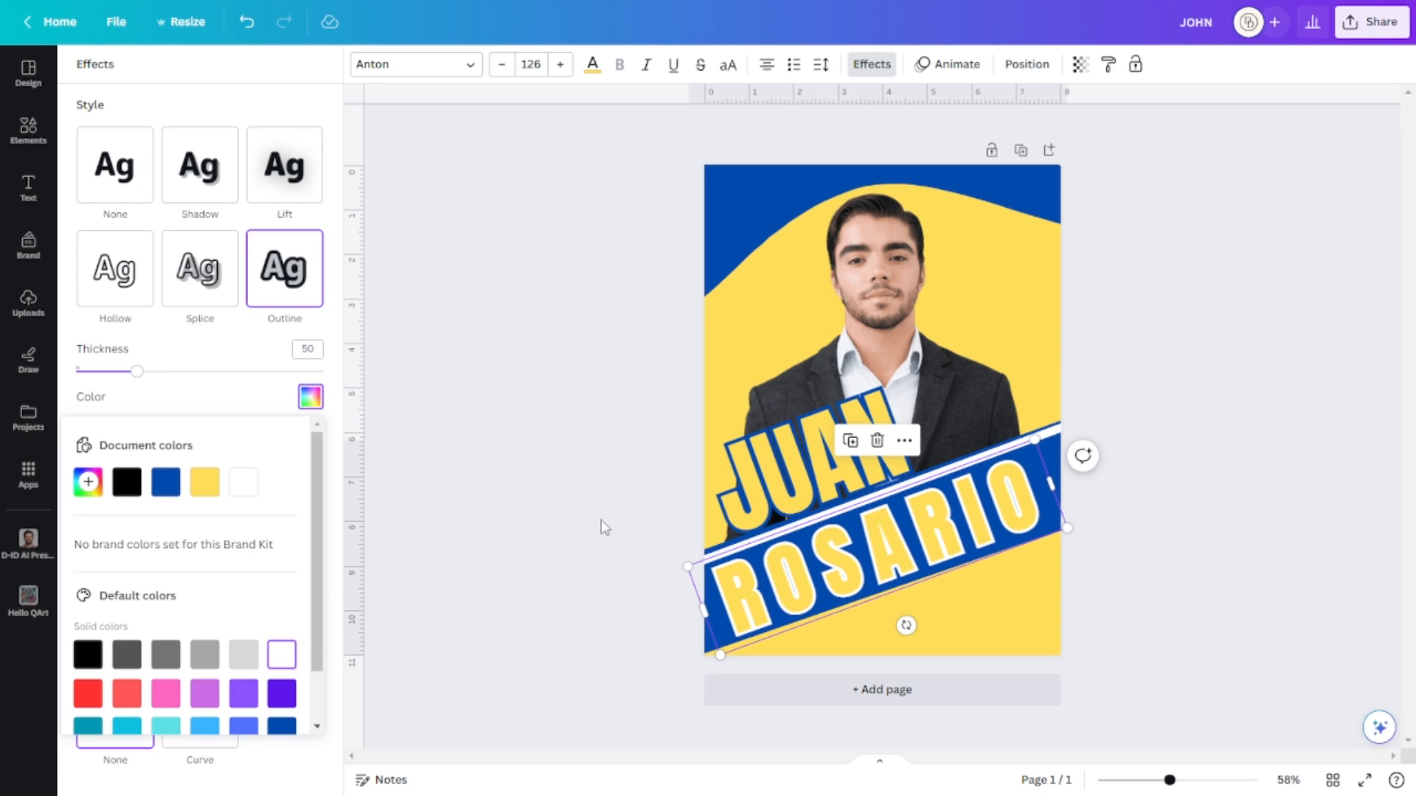
click(166, 483)
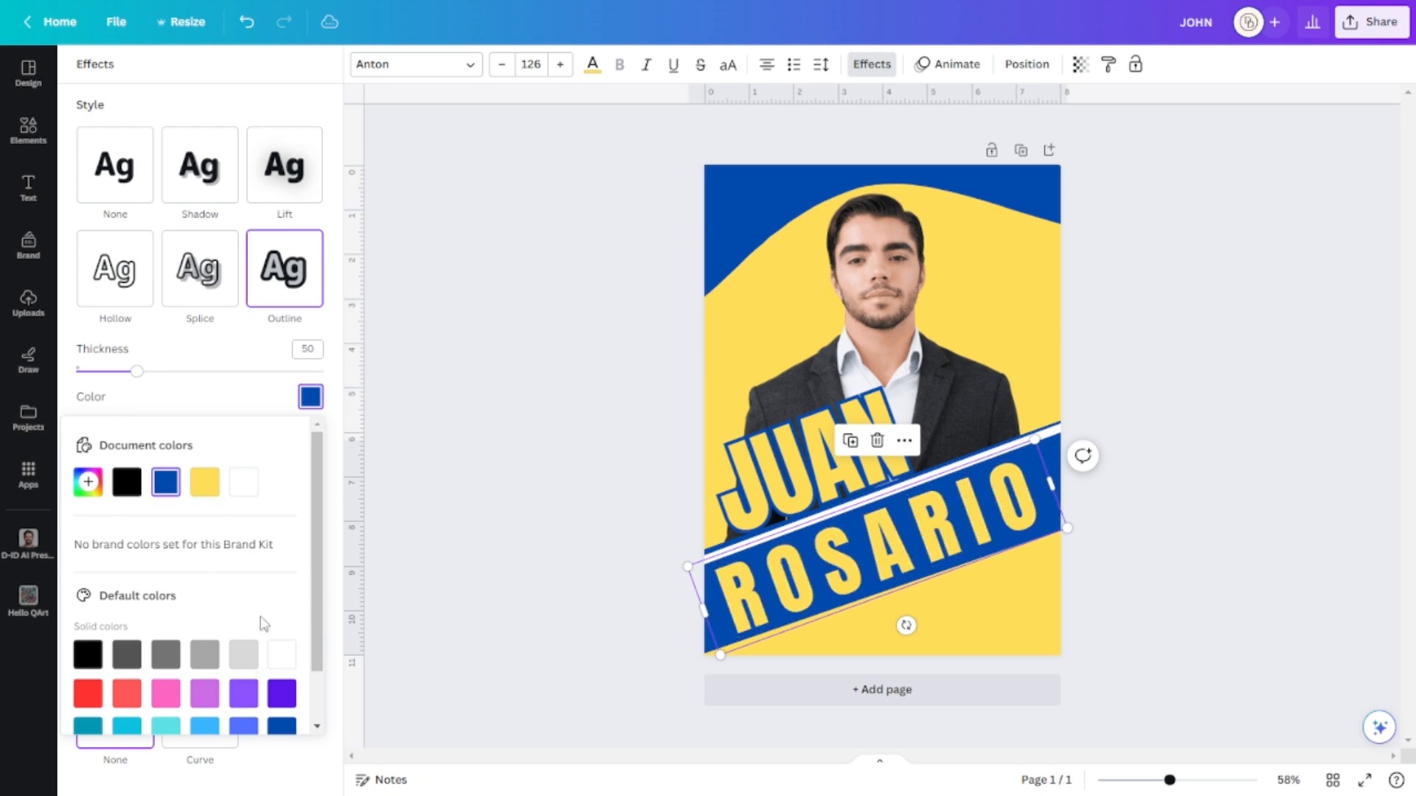
click(284, 658)
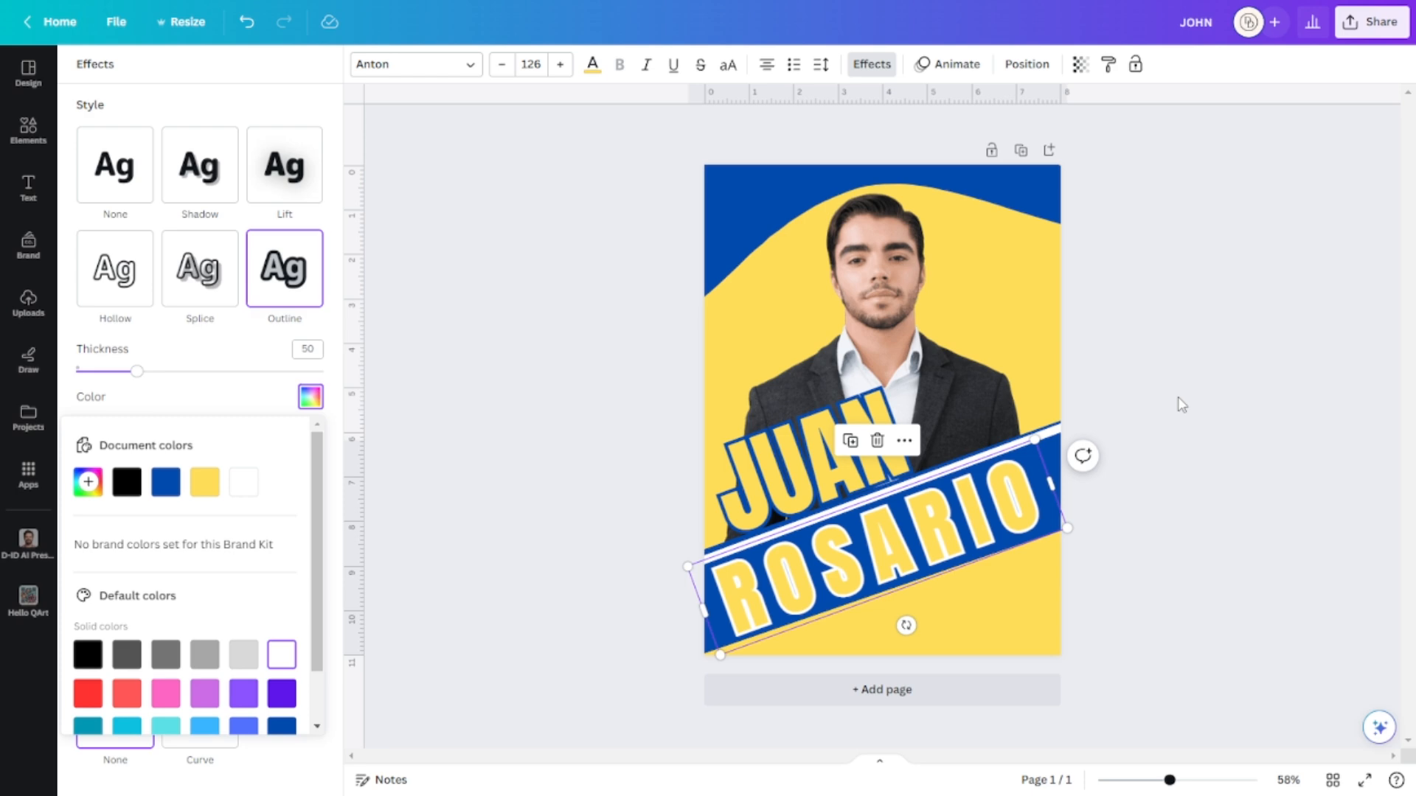
click(1206, 416)
click(872, 539)
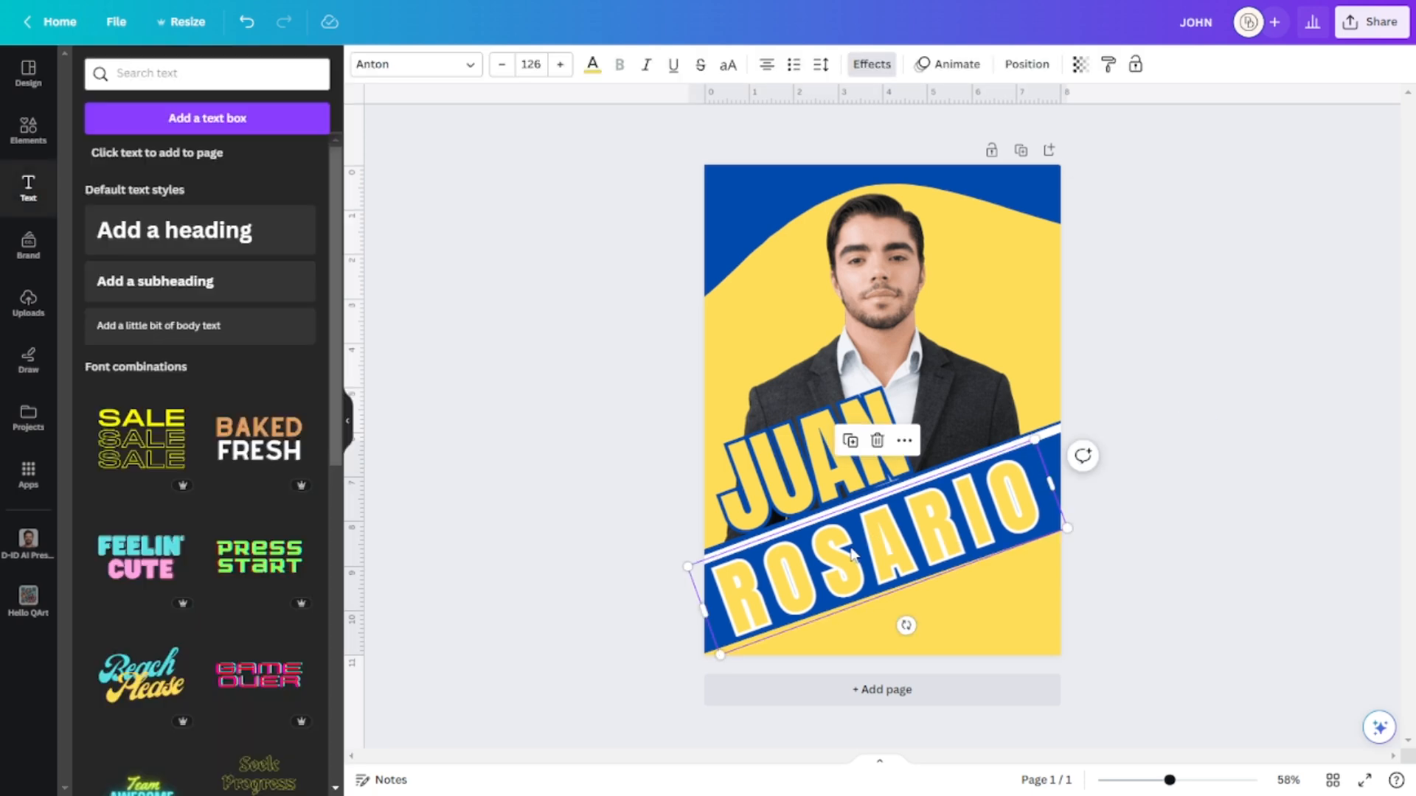
click(592, 64)
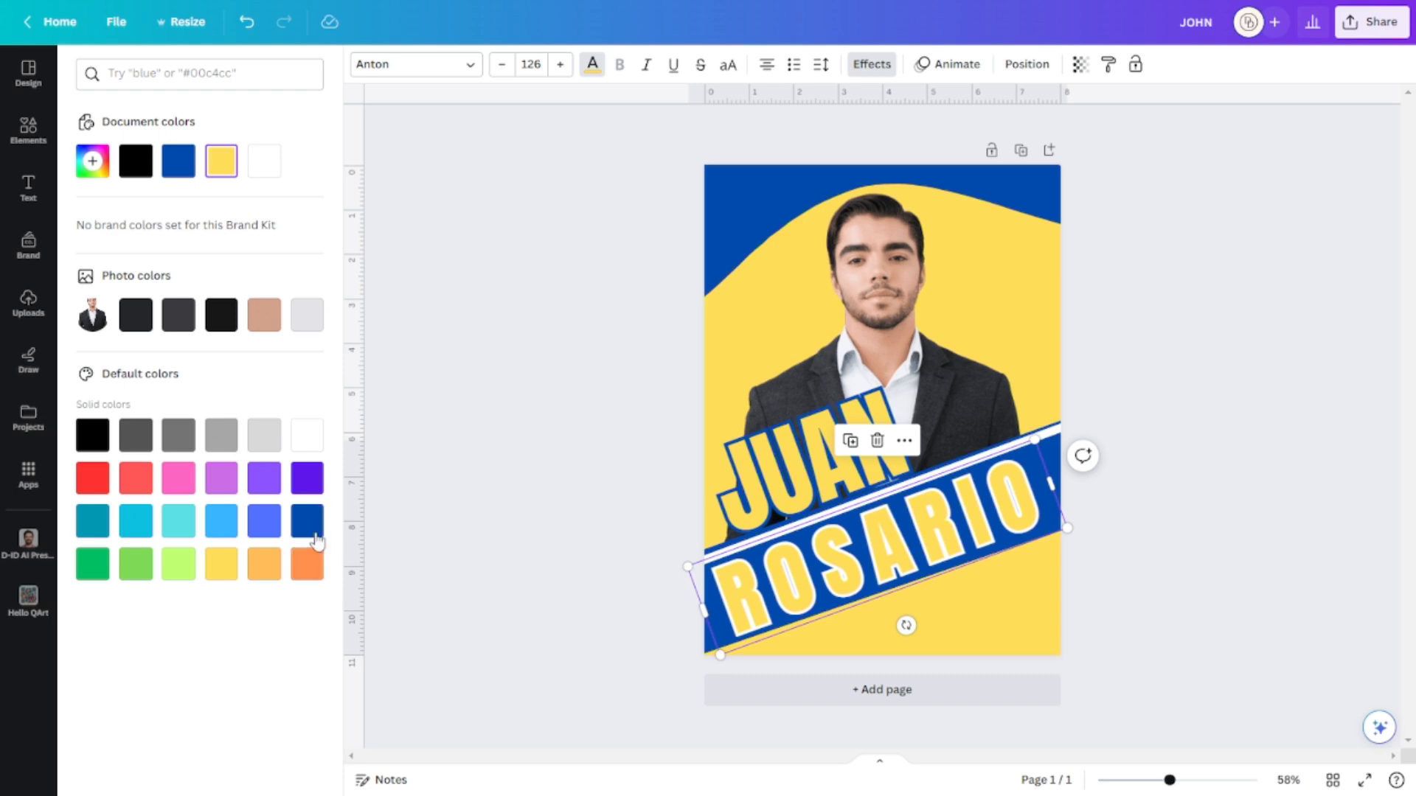
click(307, 435)
click(938, 522)
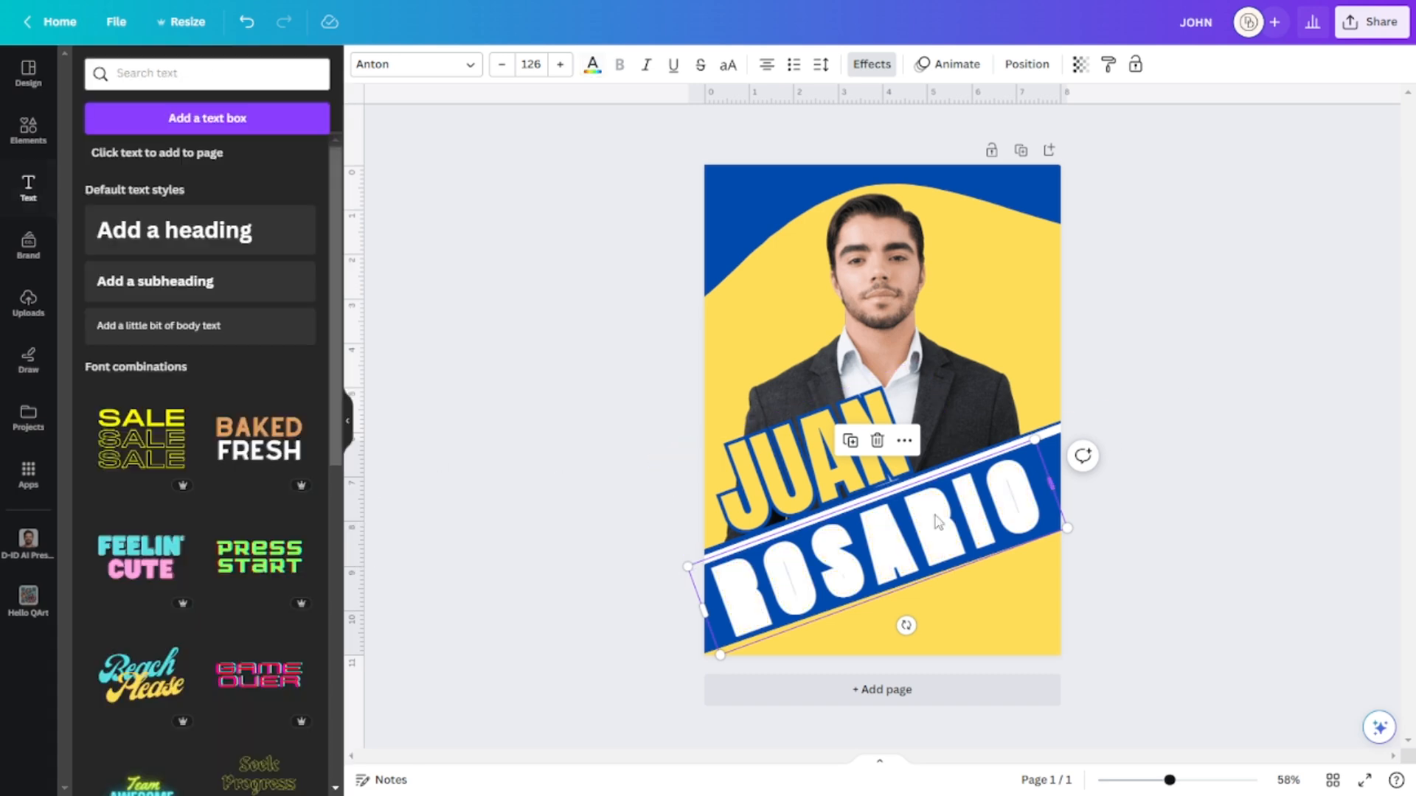
Keep ROSARIO's outline white and fill its letters yellow.
click(872, 65)
click(311, 397)
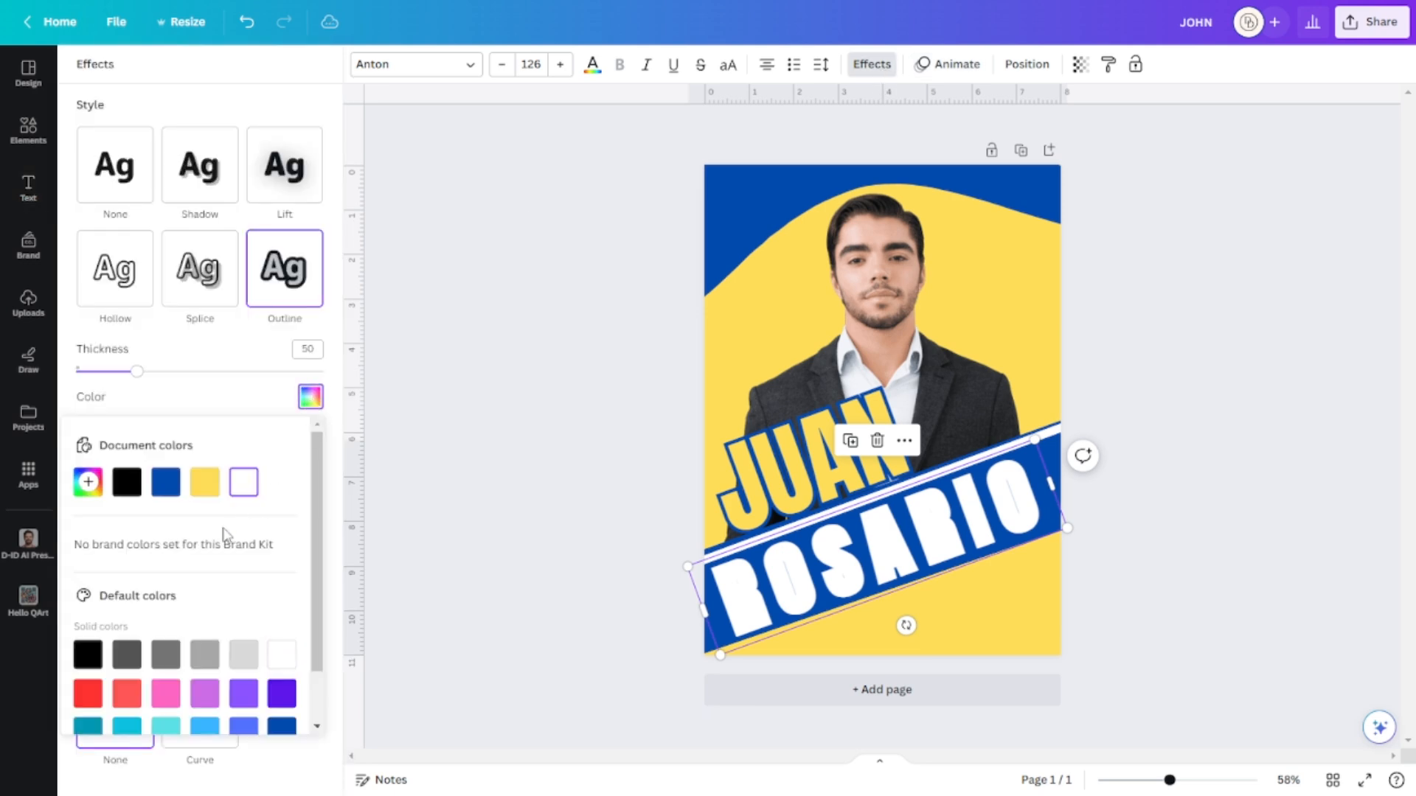
click(166, 484)
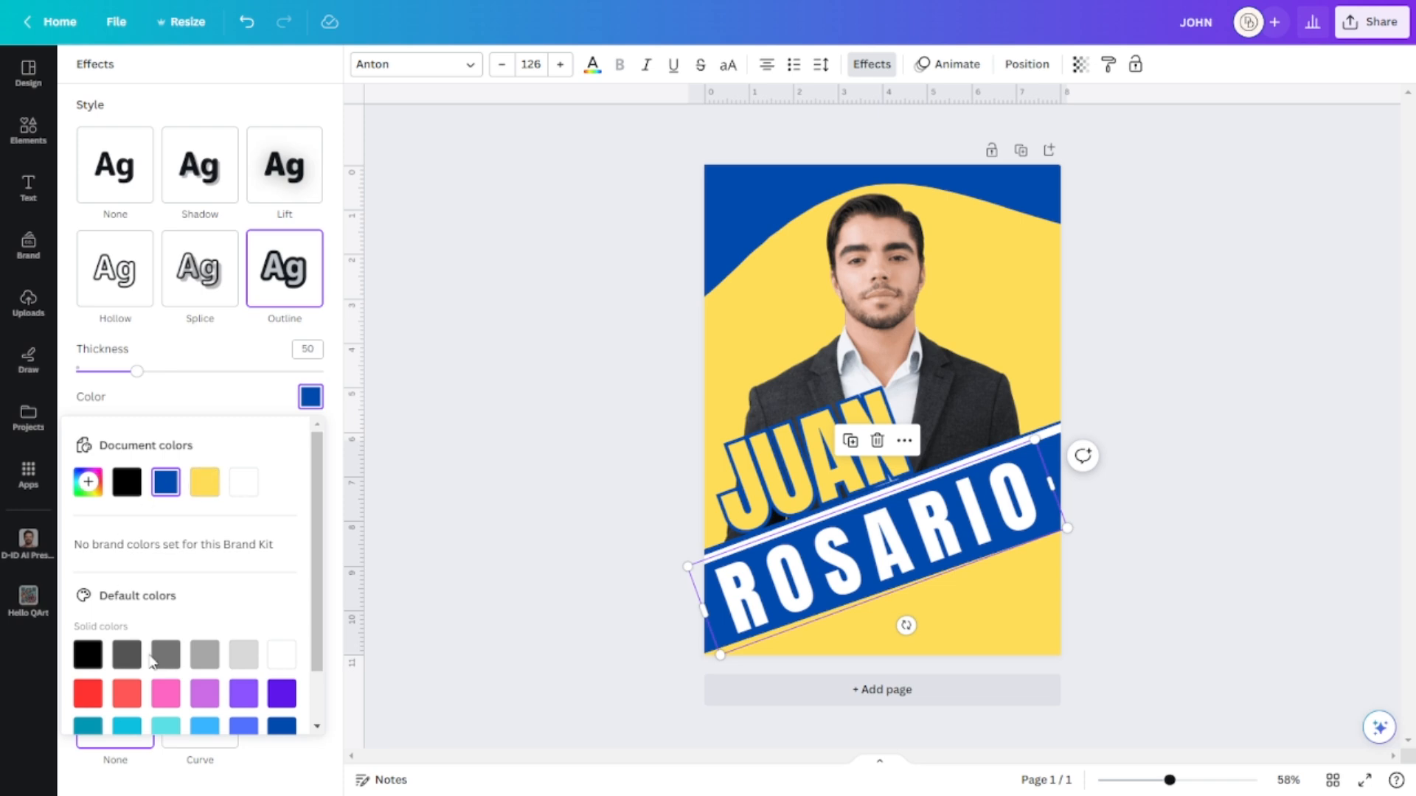
click(284, 655)
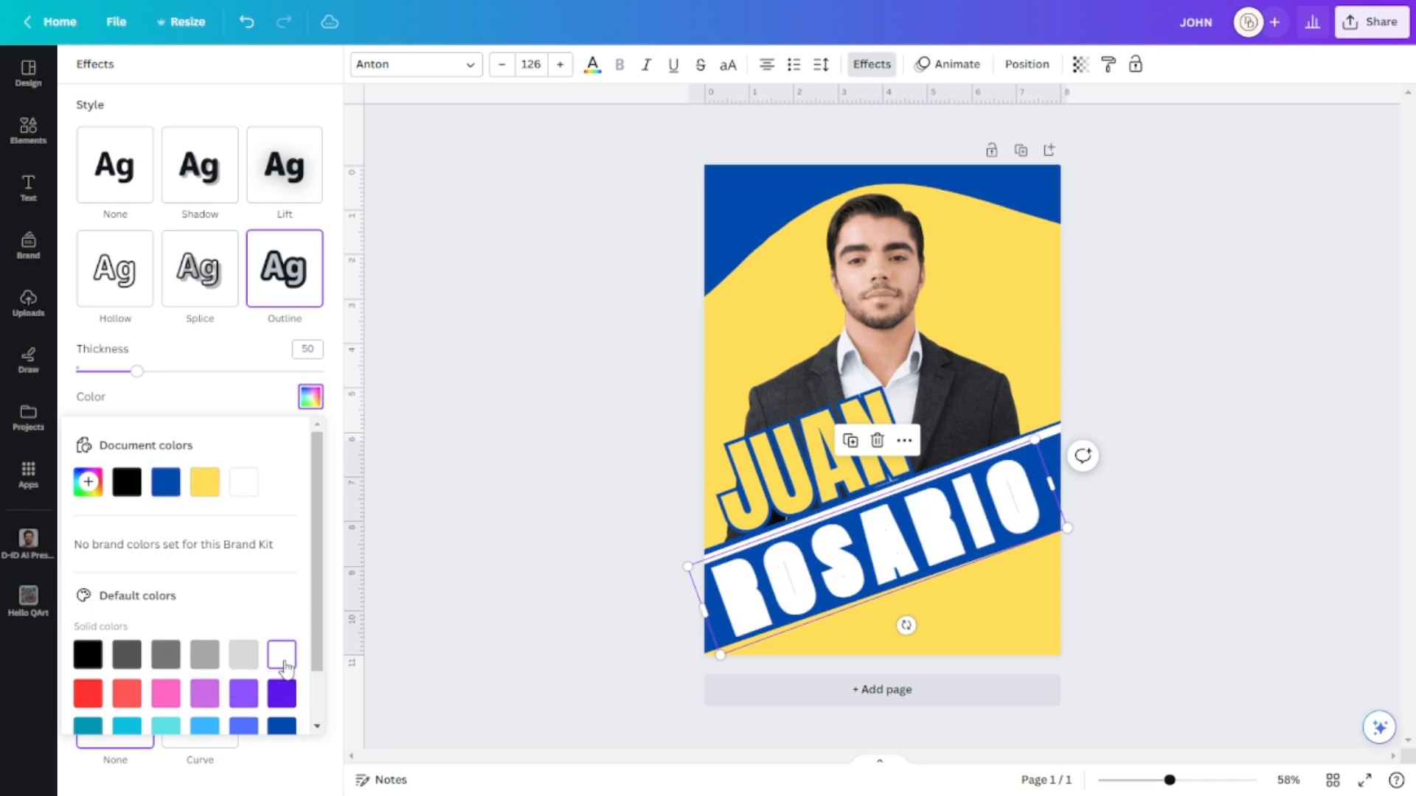
click(1280, 379)
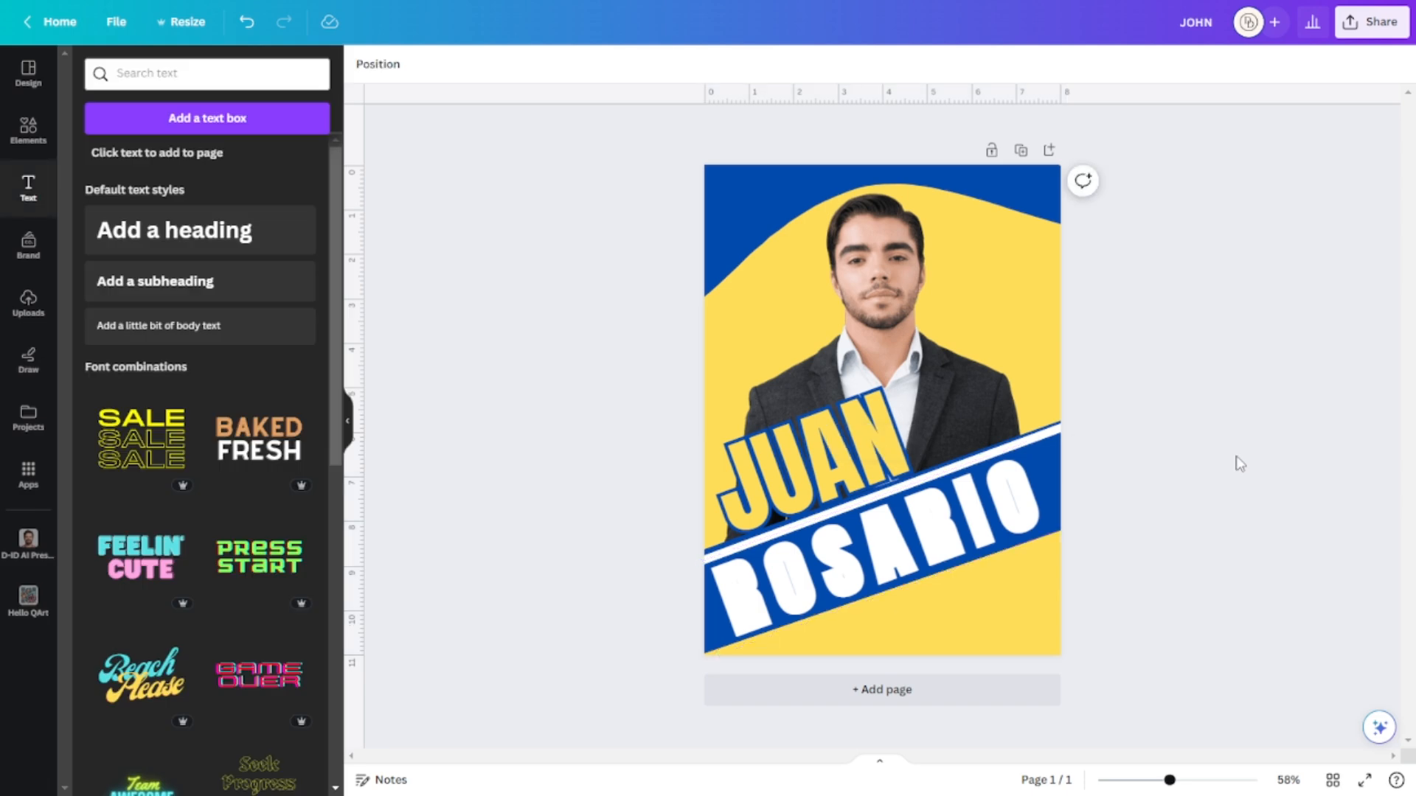
click(945, 520)
click(591, 65)
click(222, 161)
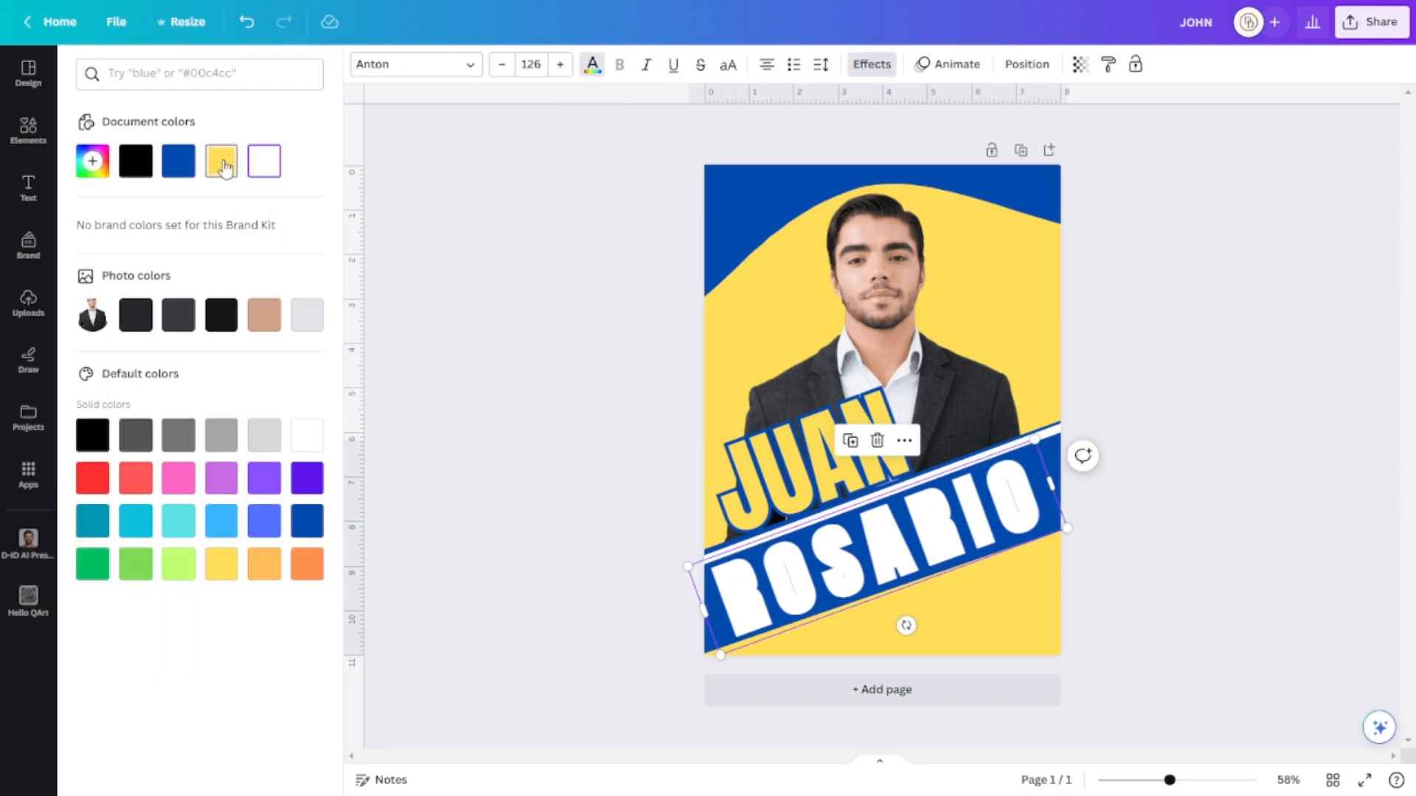
click(1233, 414)
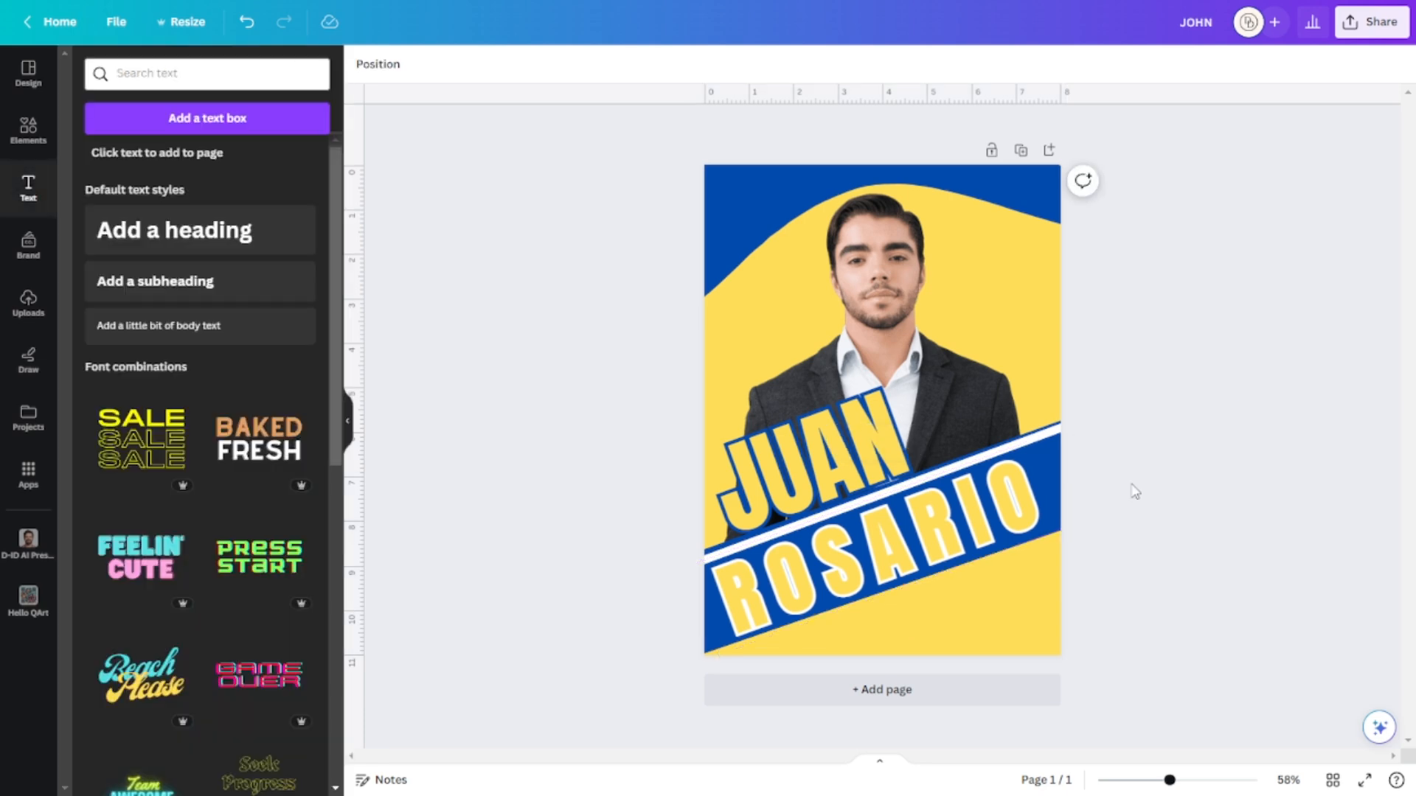
Change ROSARIO's text color to the blue document color.
click(1060, 502)
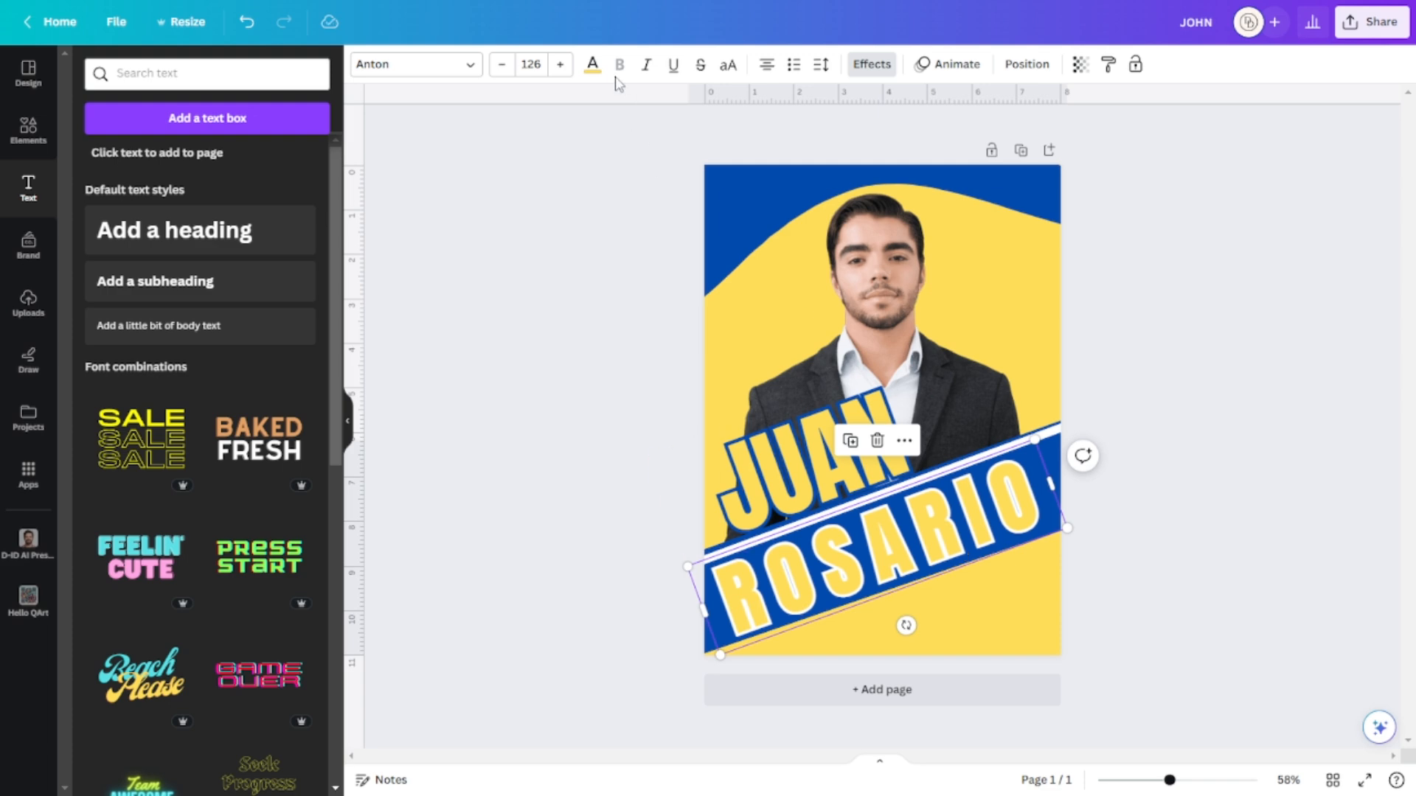
click(592, 64)
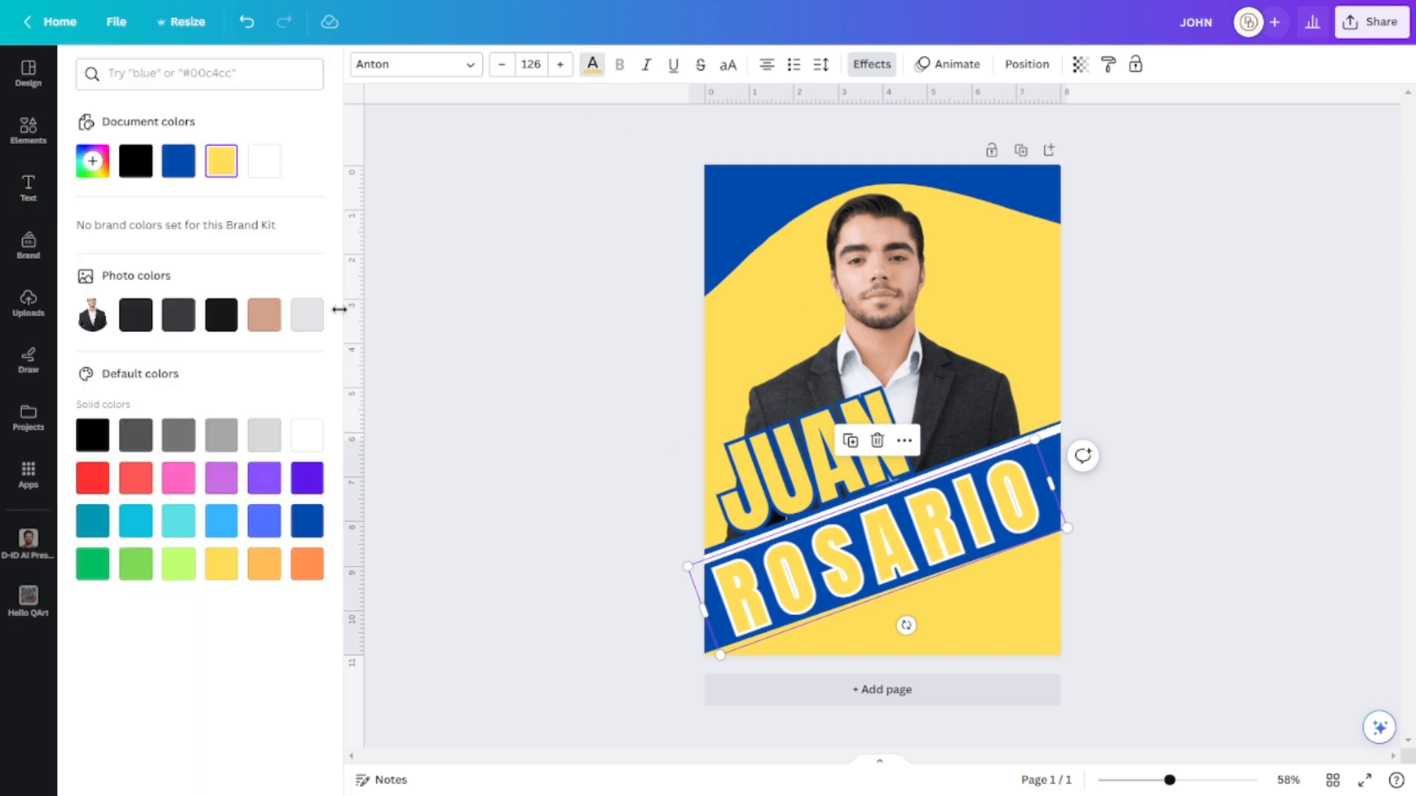
click(183, 168)
click(1244, 354)
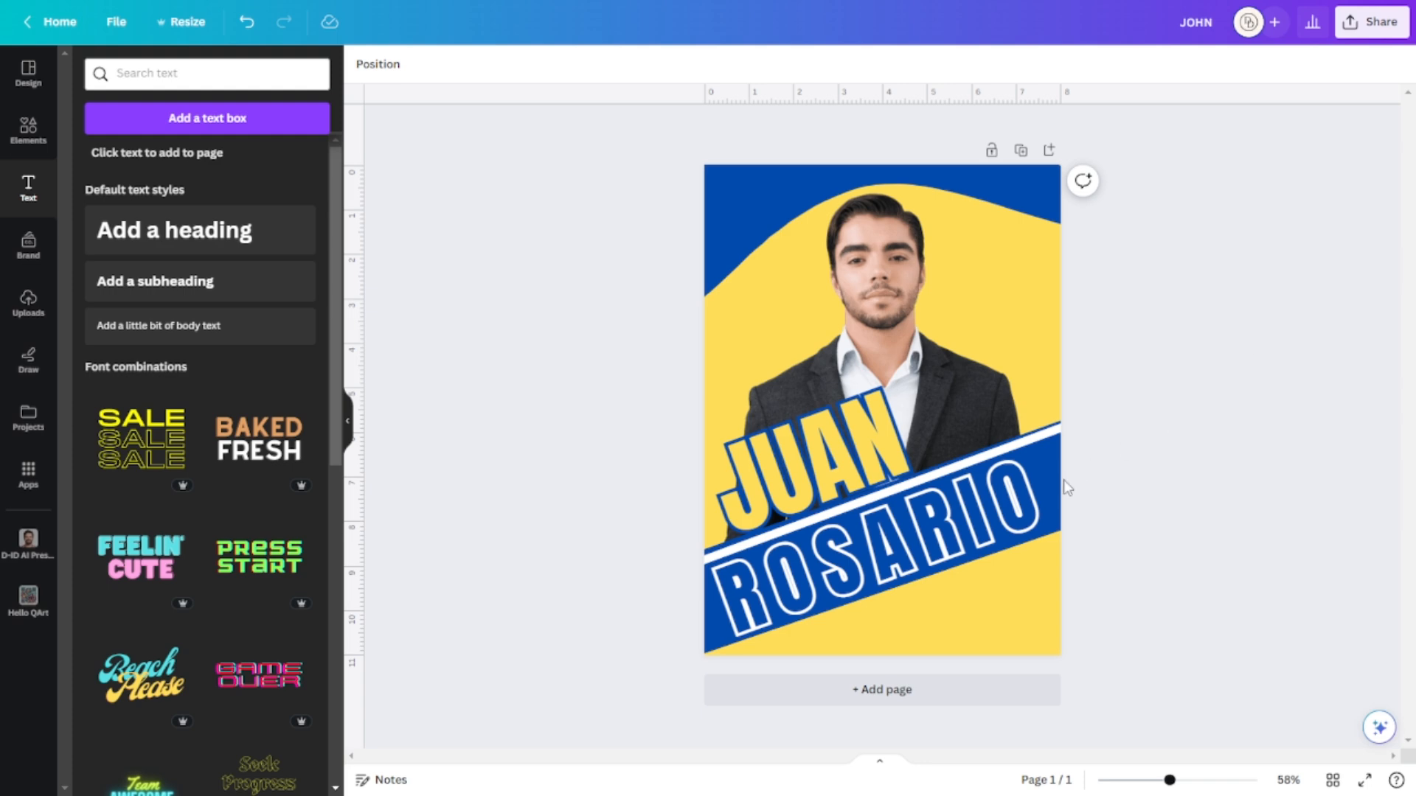
Rotate the blue diagonal band slightly and nudge JUAN down a little.
click(1050, 568)
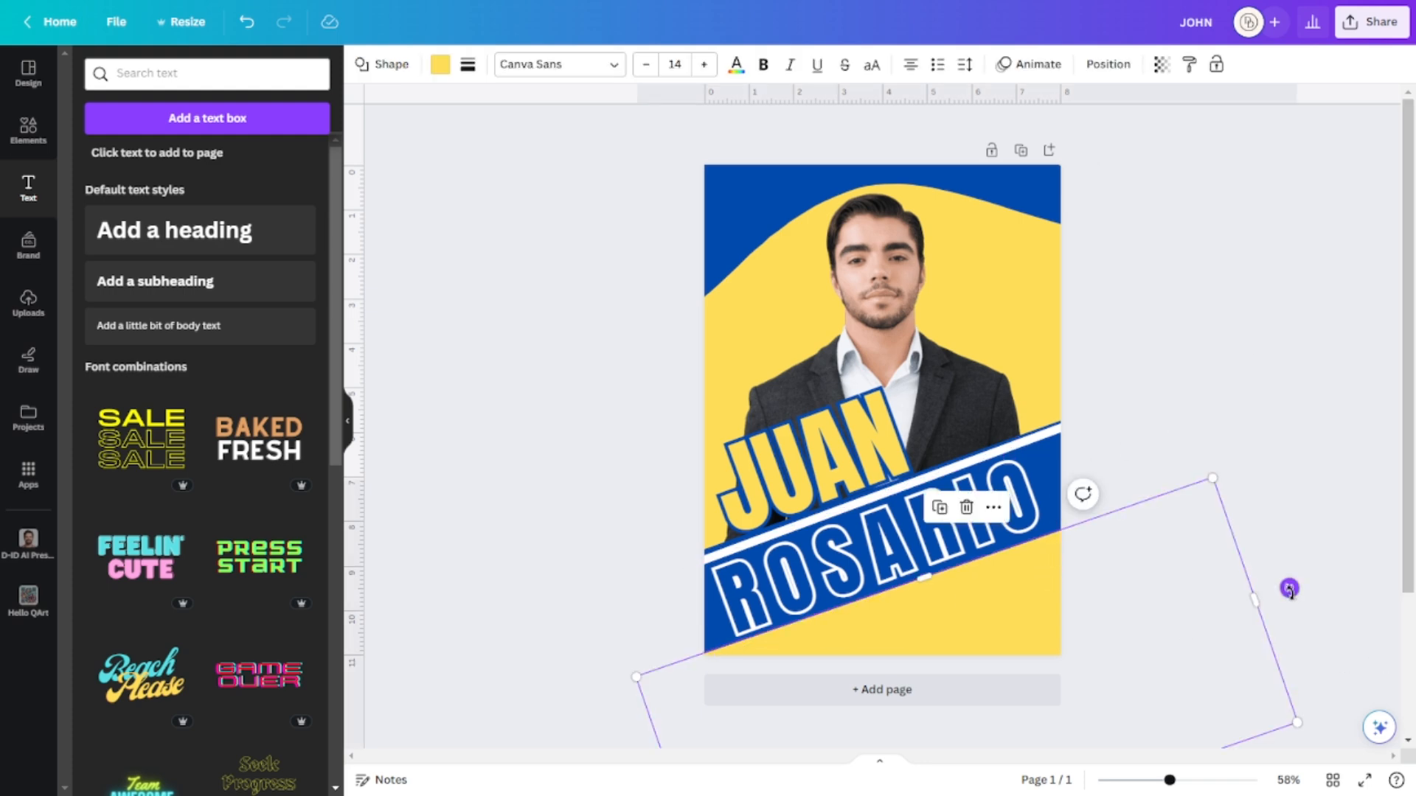
drag(1289, 587, 1288, 581)
click(1353, 376)
click(1059, 603)
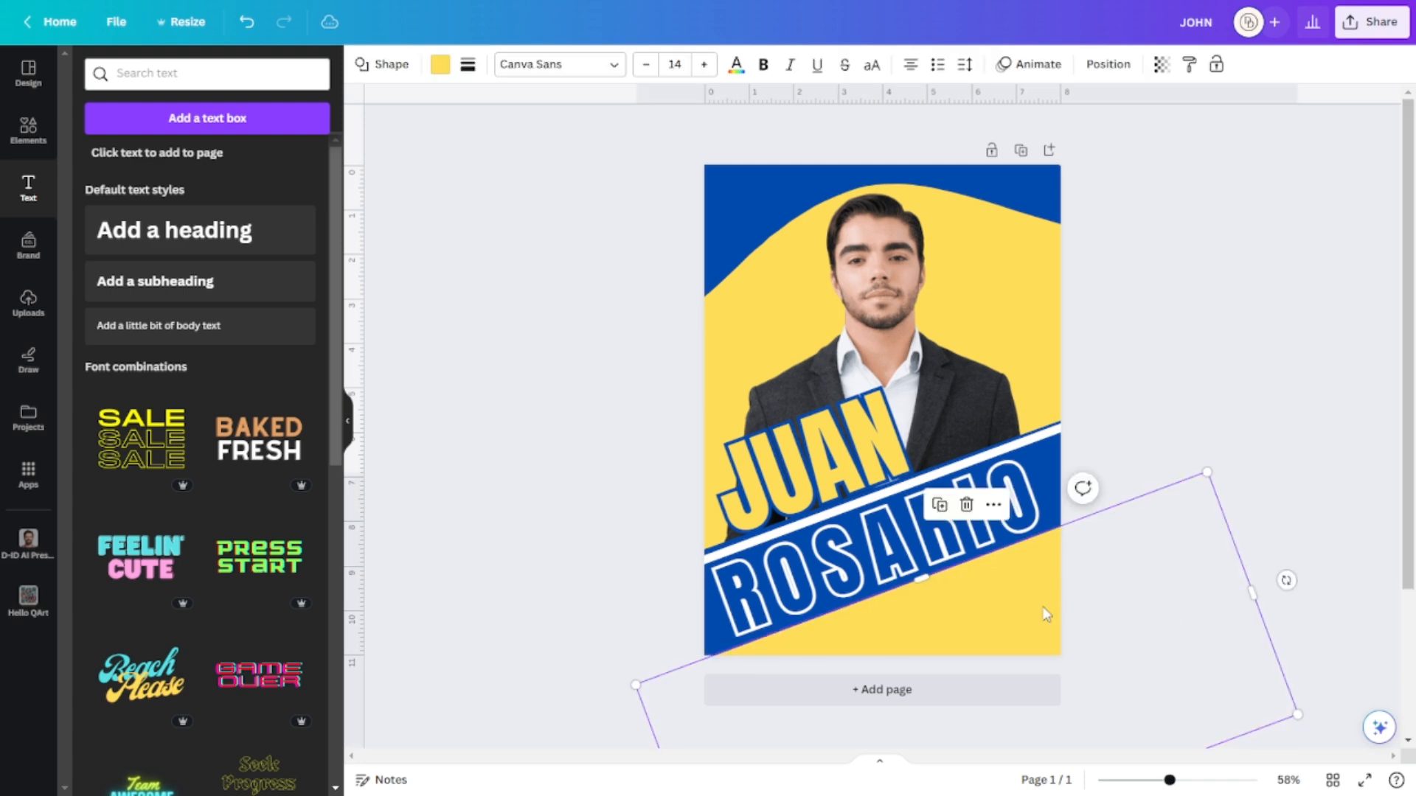
click(893, 568)
click(836, 461)
drag(836, 461, 836, 469)
drag(1175, 671, 920, 570)
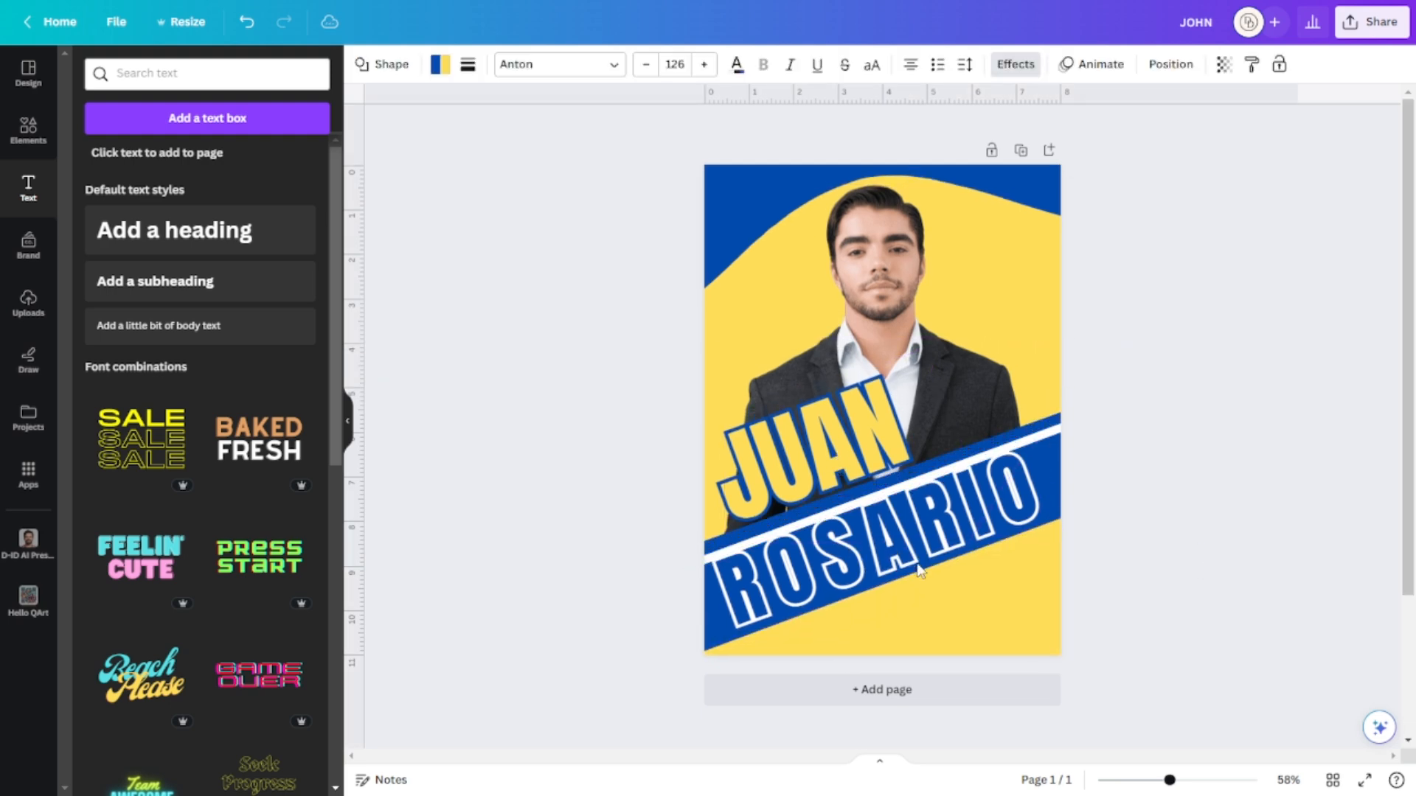
click(1242, 504)
Rotate the lower yellow shape to -19° and add a new heading text box.
click(892, 636)
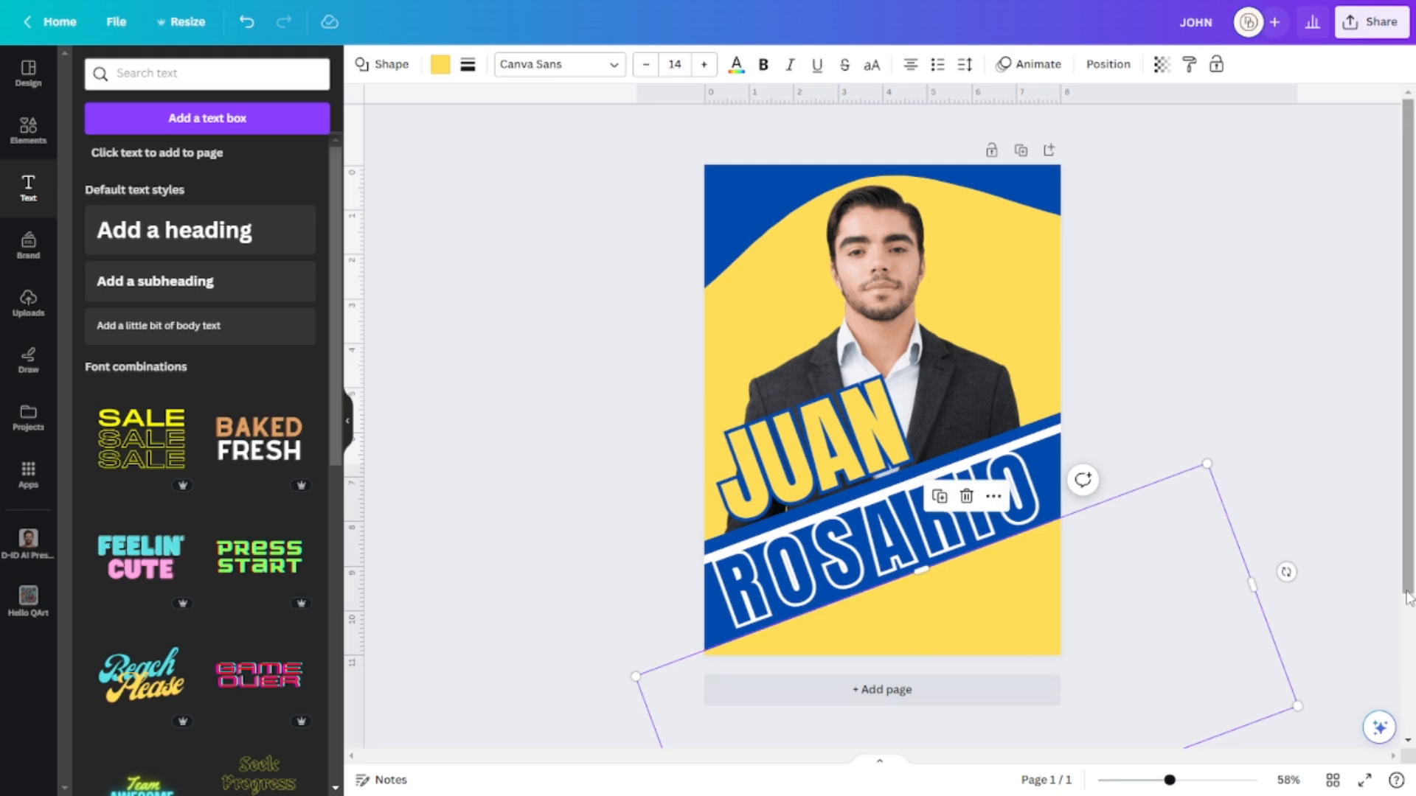
drag(1286, 572, 1286, 578)
click(1335, 386)
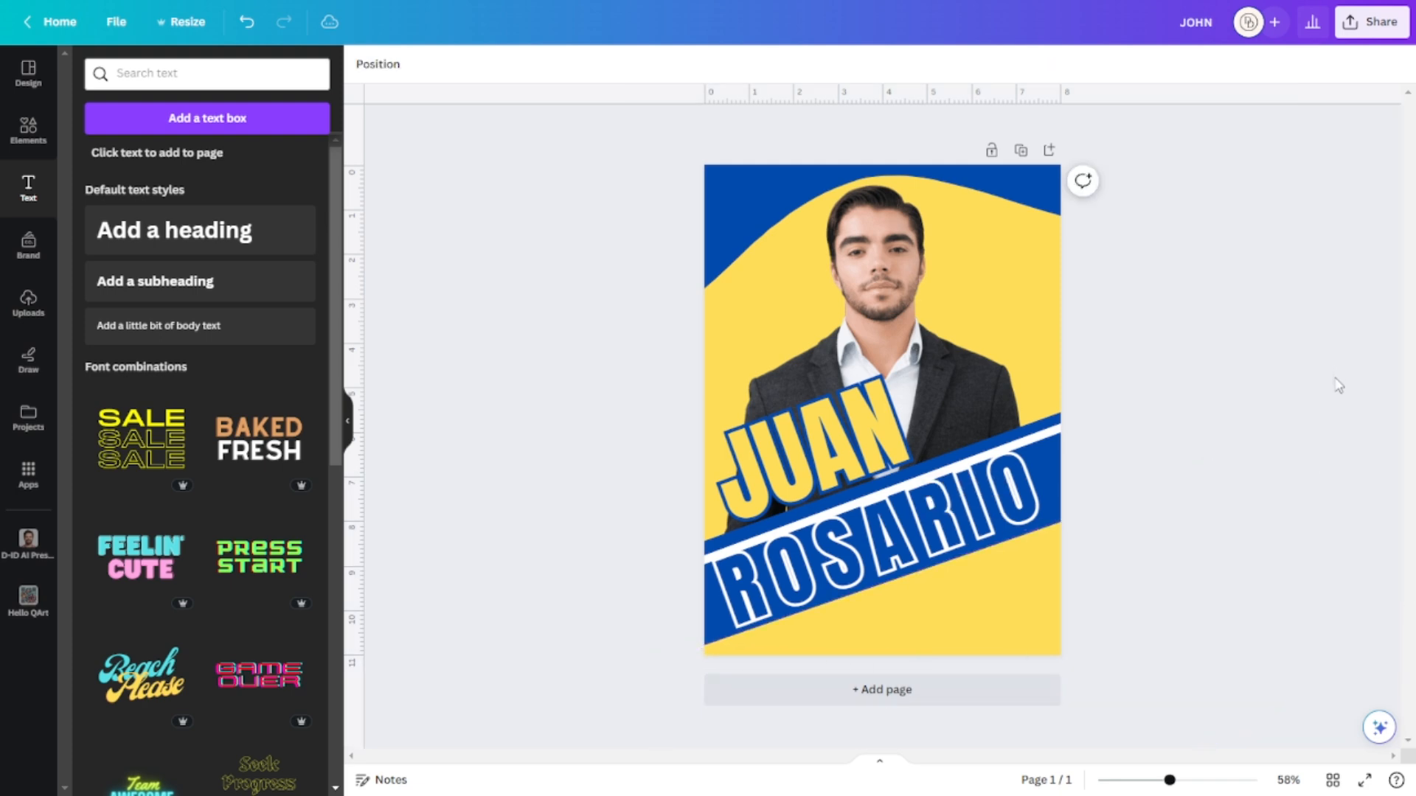
click(1067, 436)
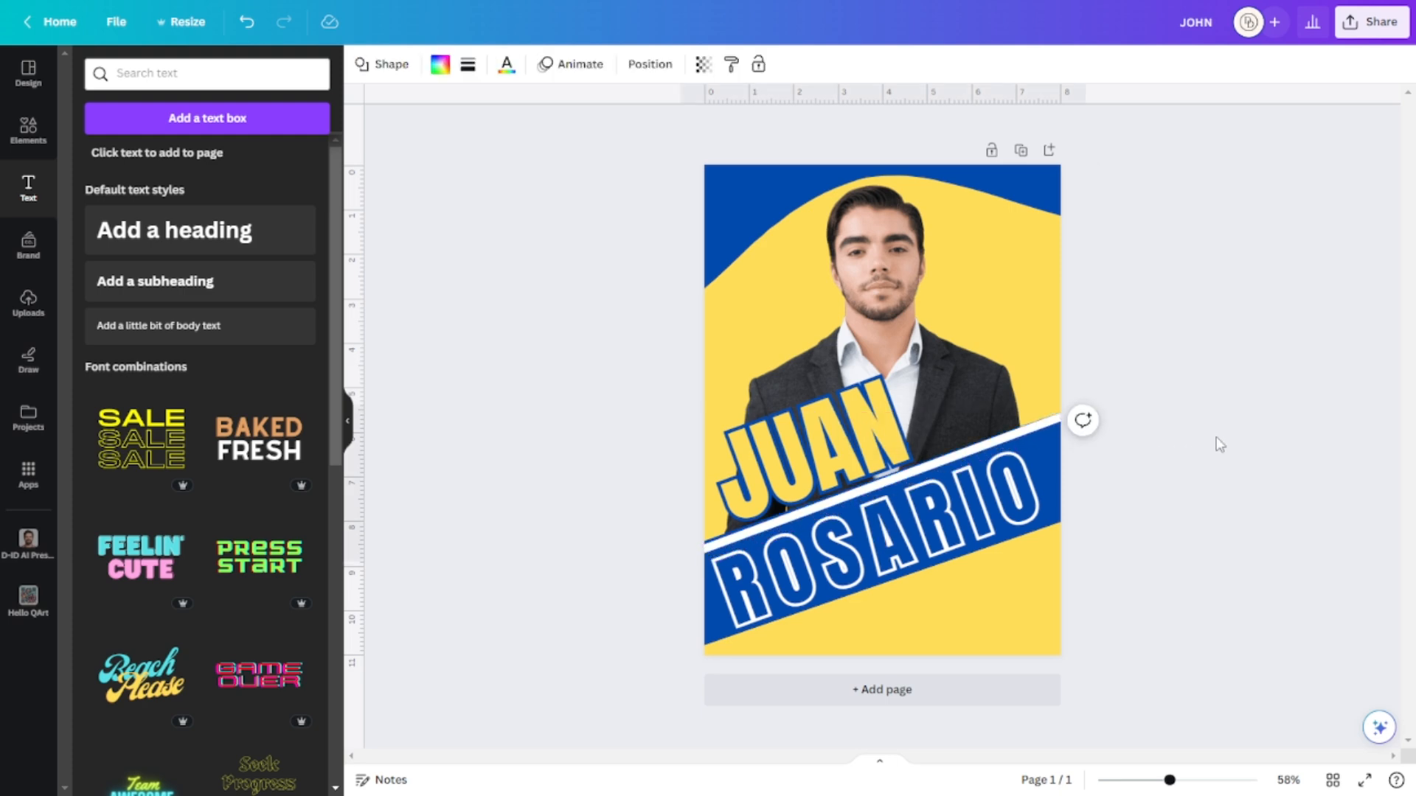
click(1275, 461)
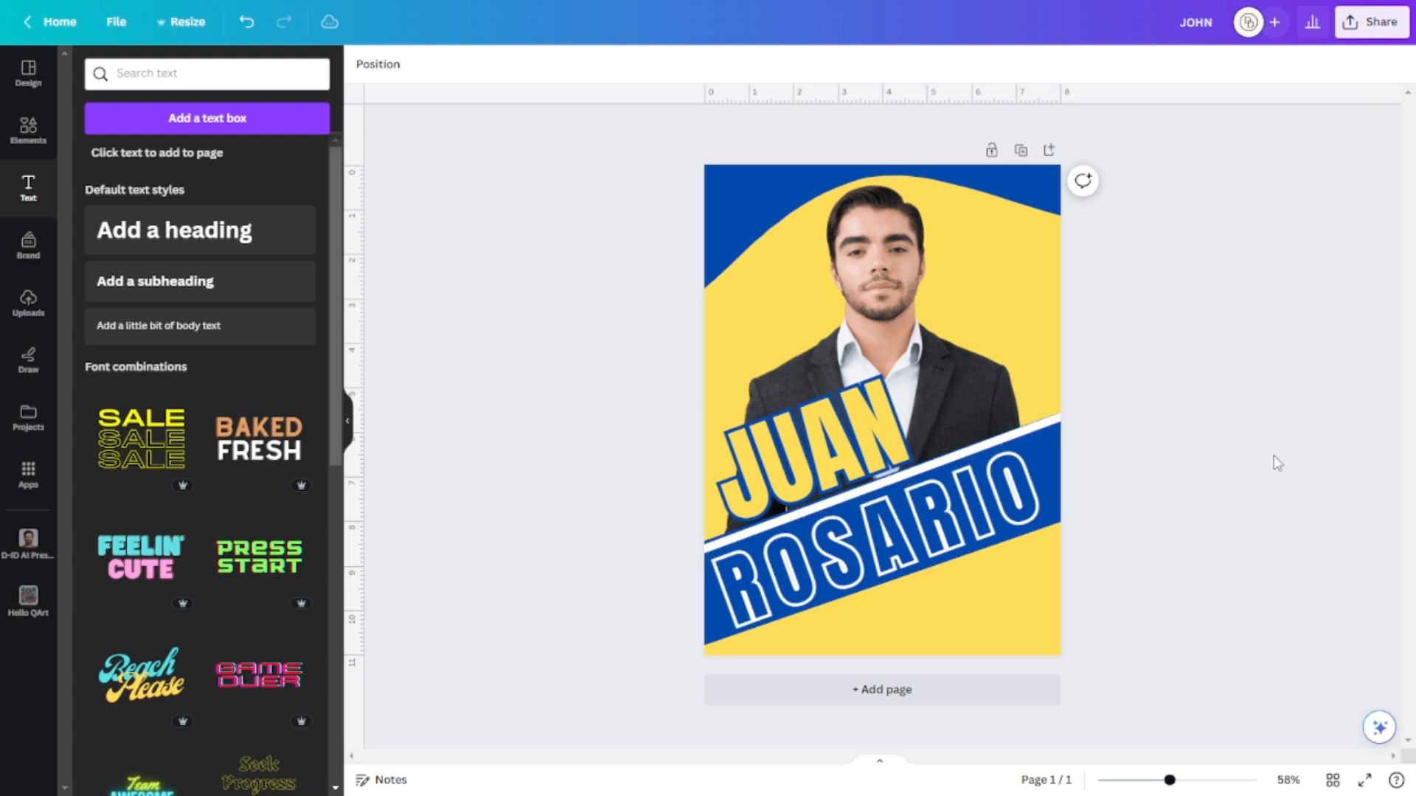
click(930, 512)
click(1259, 515)
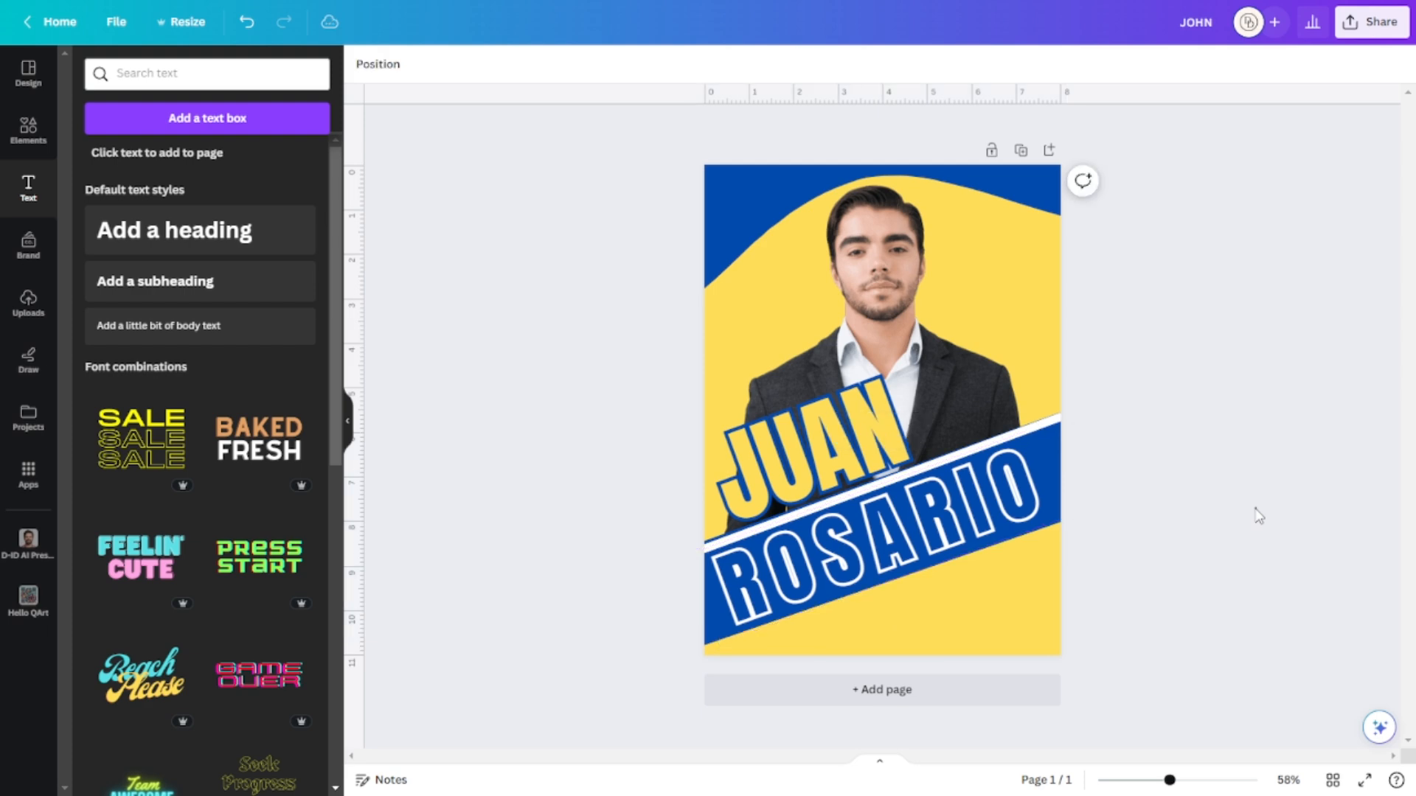
click(1010, 520)
click(1151, 505)
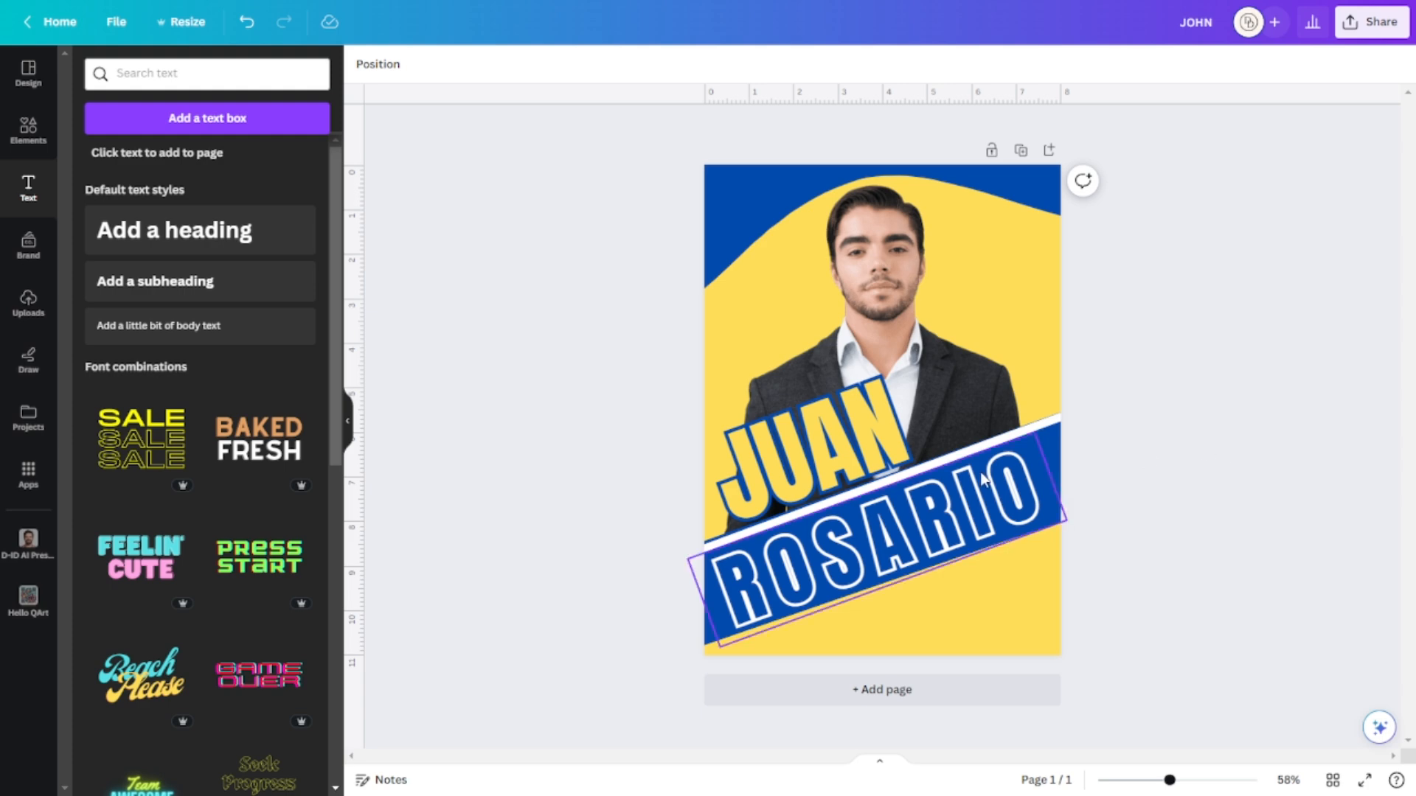
click(236, 231)
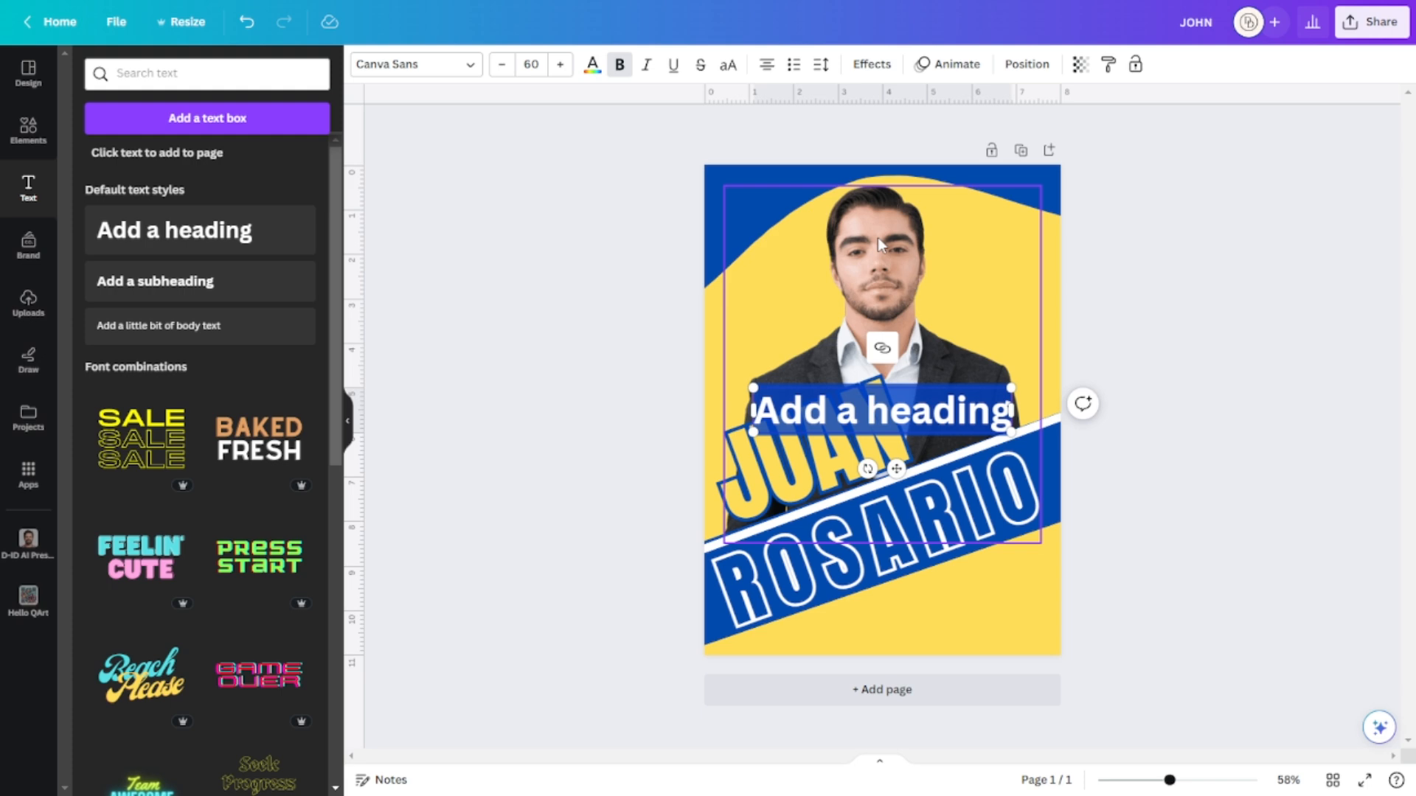
Type BRGY. KAPITAN, place it below ROSARIO tilted to -18°, and italicize it.
text(BRGY)
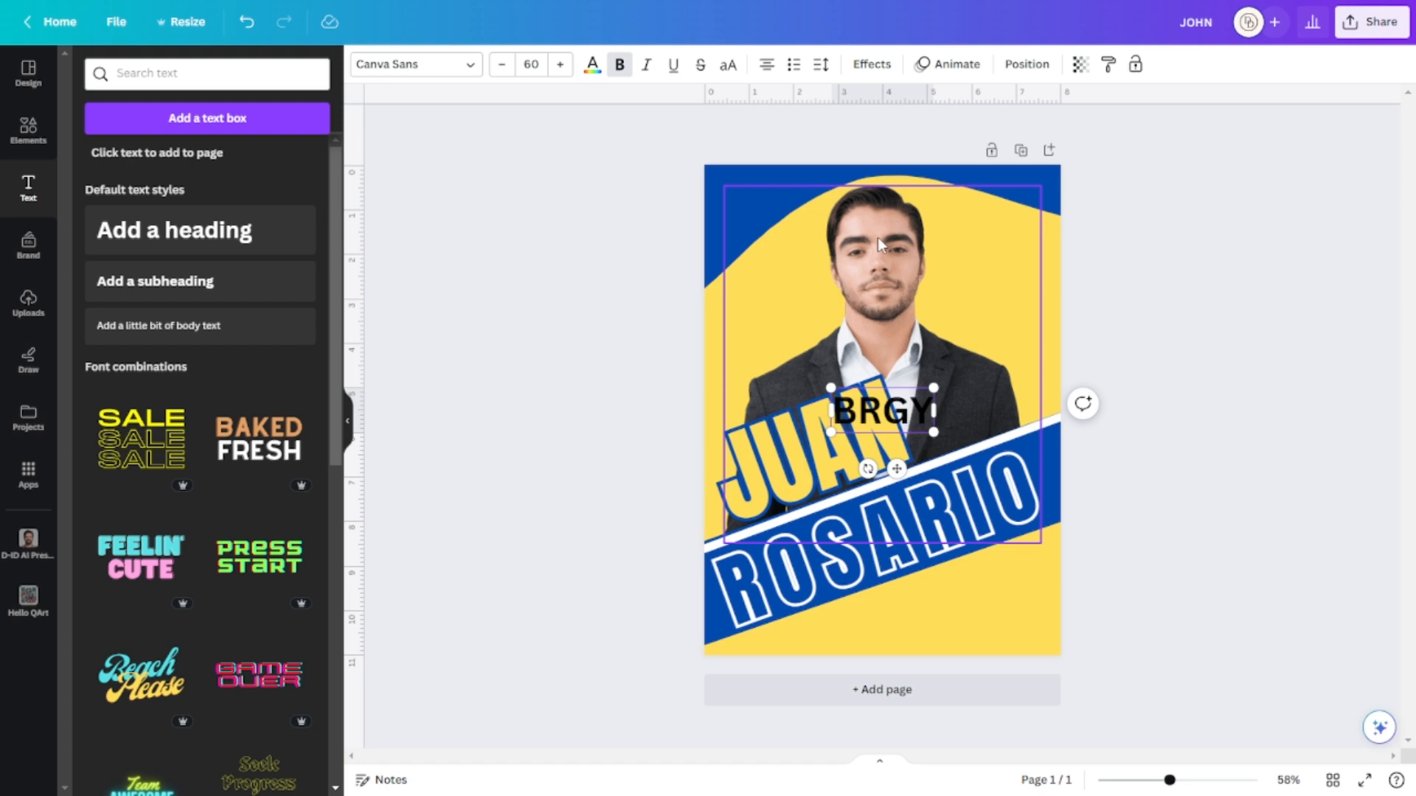
text(.)
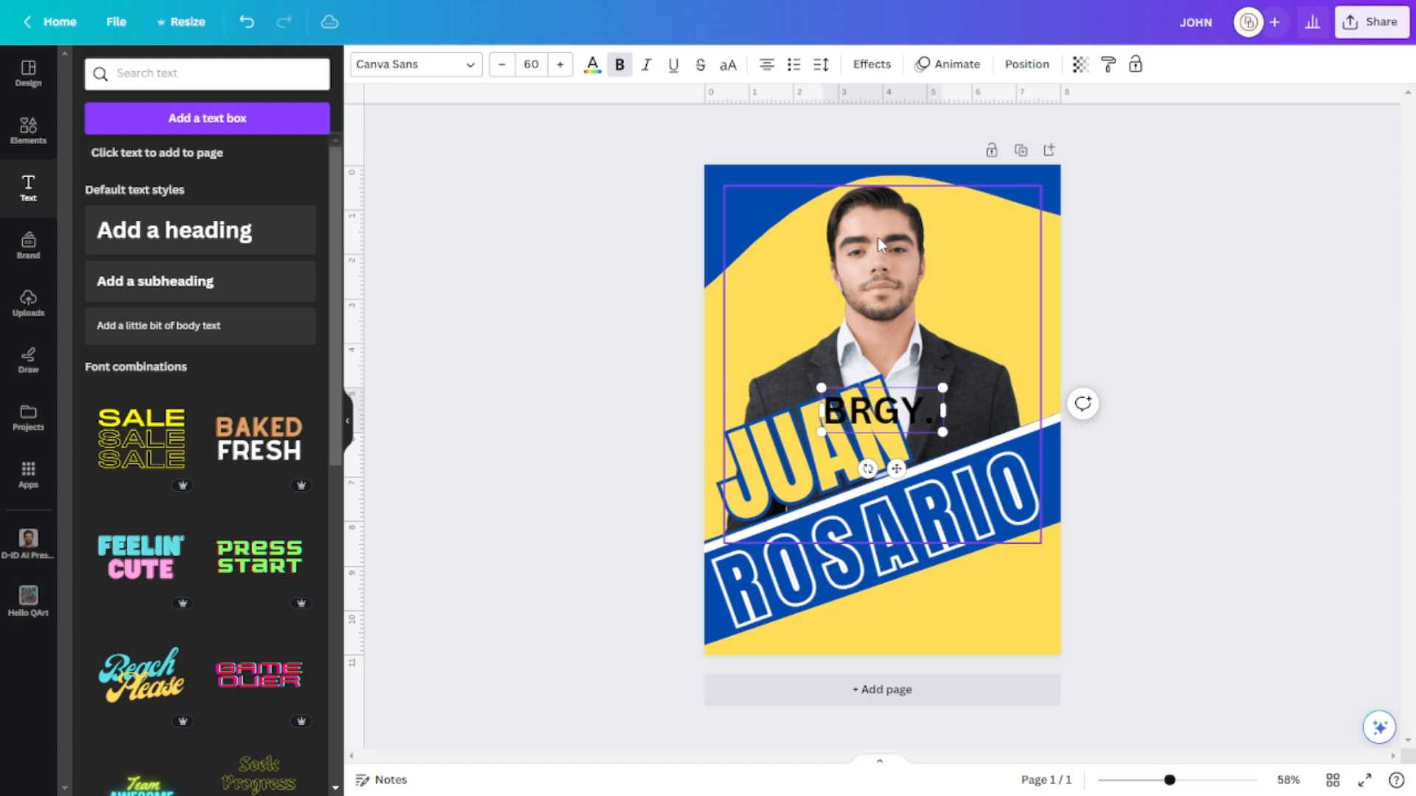
text( KAP)
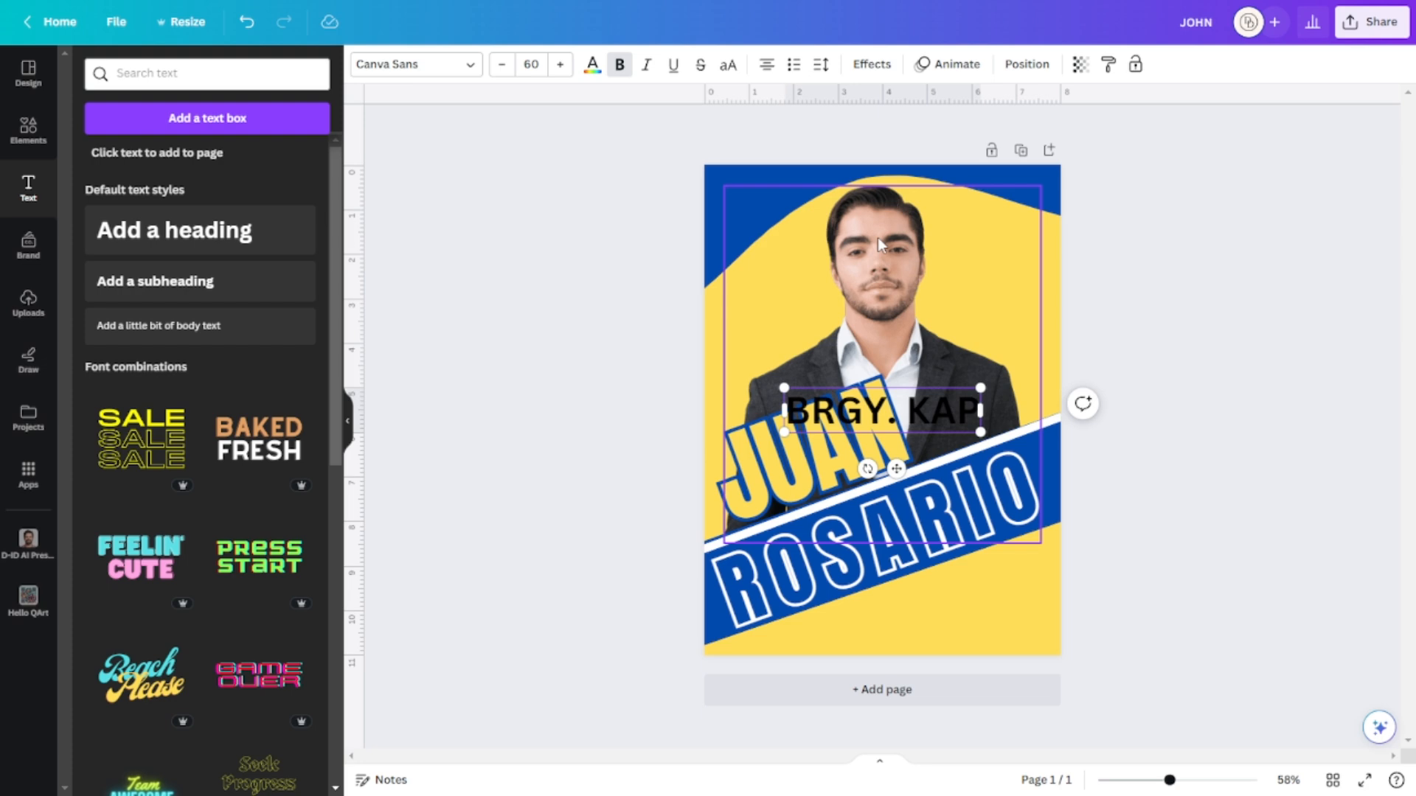
text(ITAN)
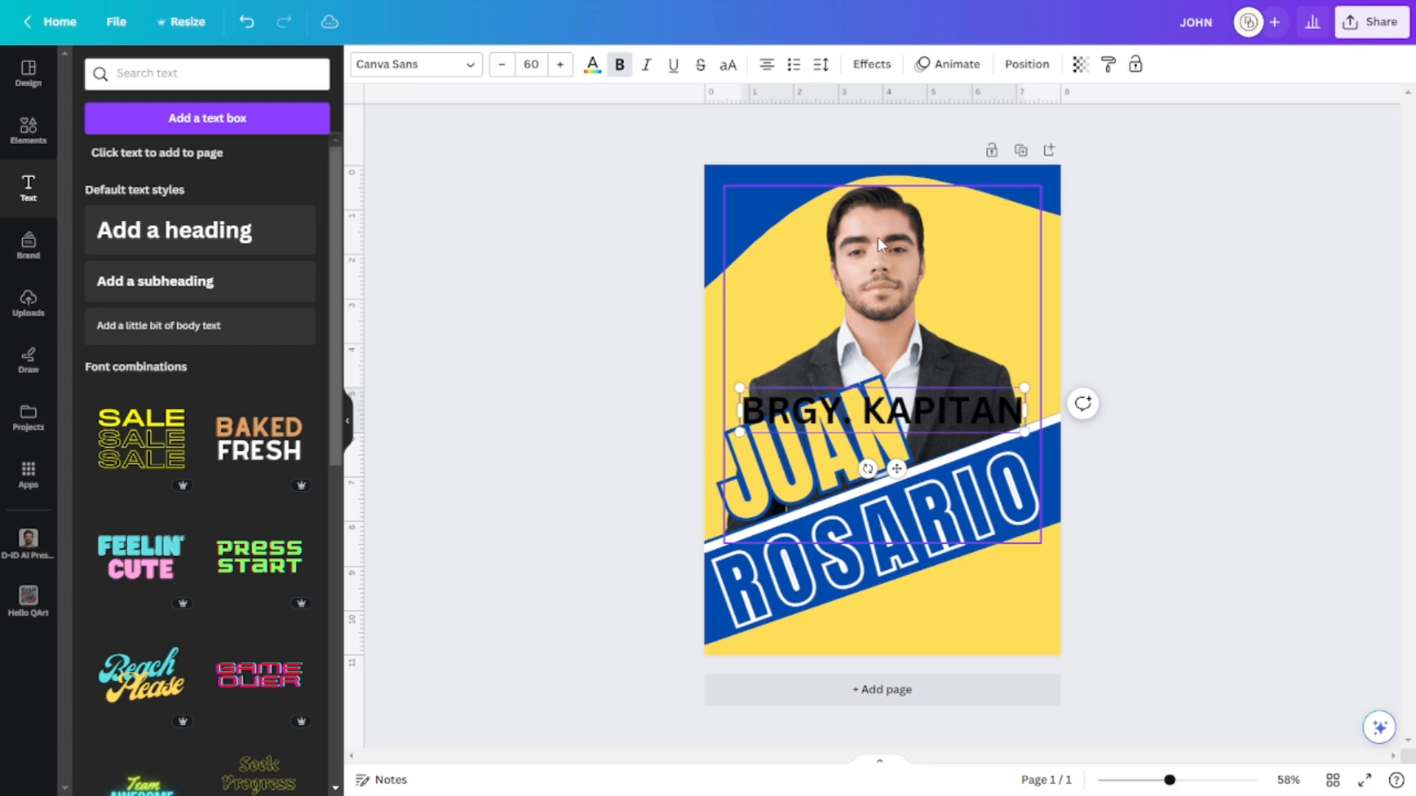
drag(885, 418, 922, 594)
drag(904, 655, 921, 661)
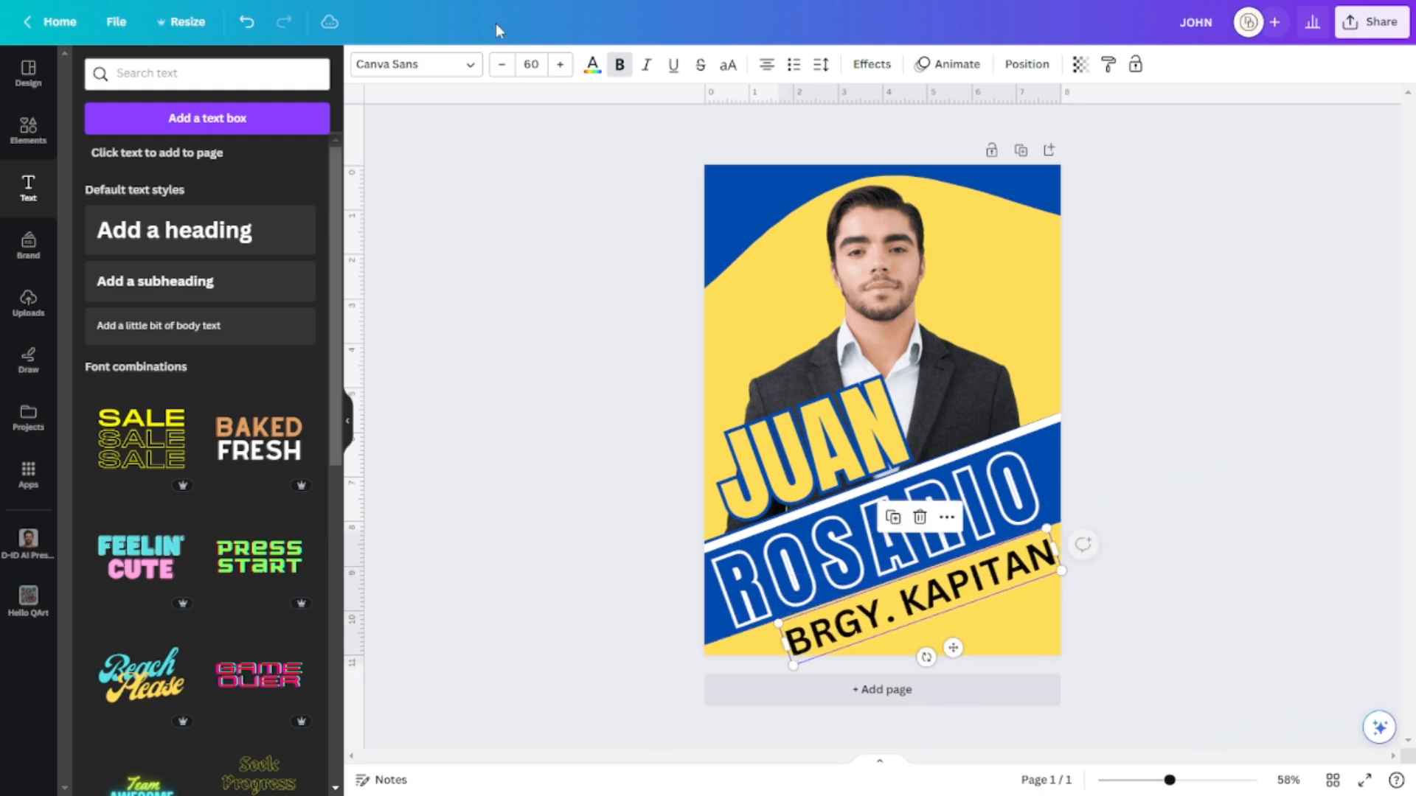
click(647, 72)
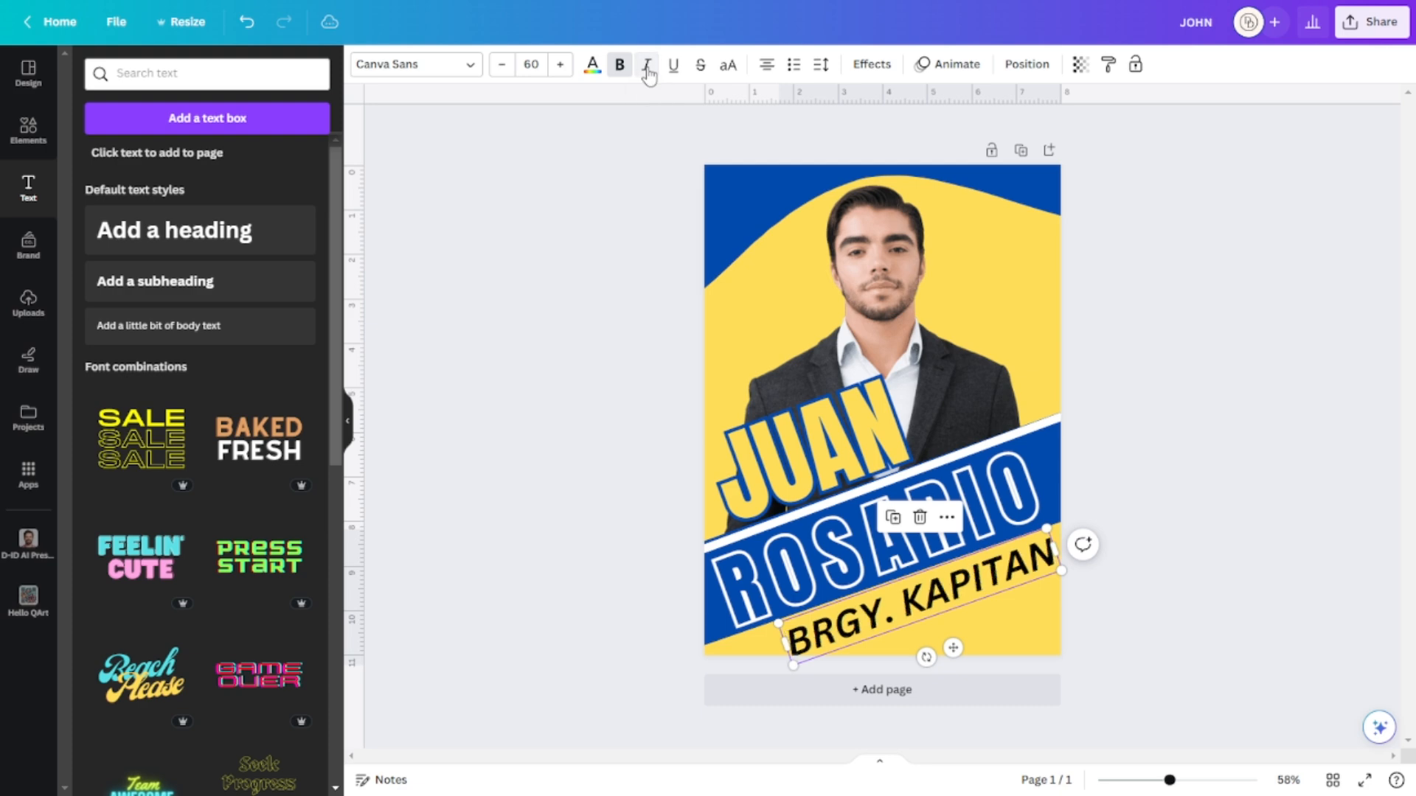
Set BRGY. KAPITAN in Archivo Black at size 50.5, on one line beneath the ROSARIO band.
click(411, 72)
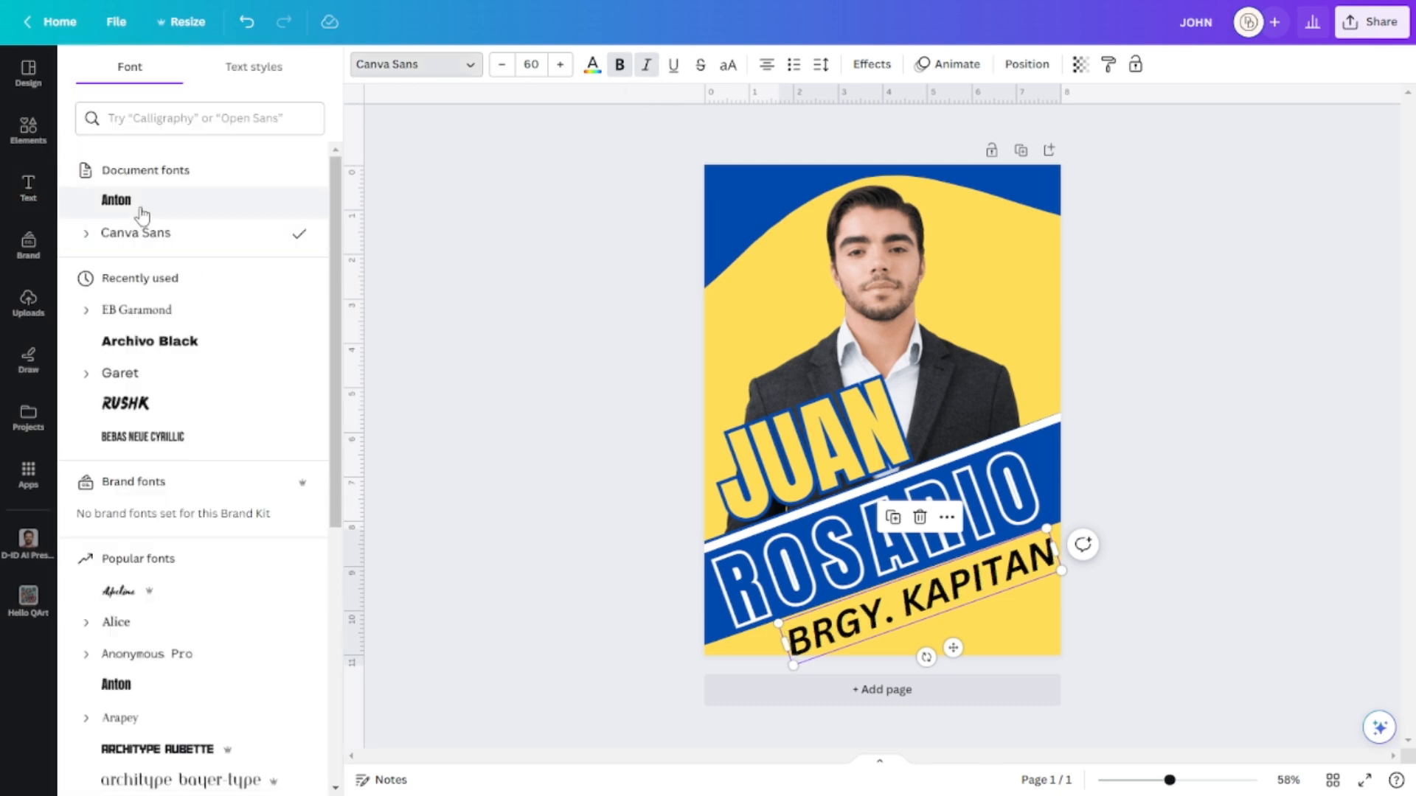
click(166, 351)
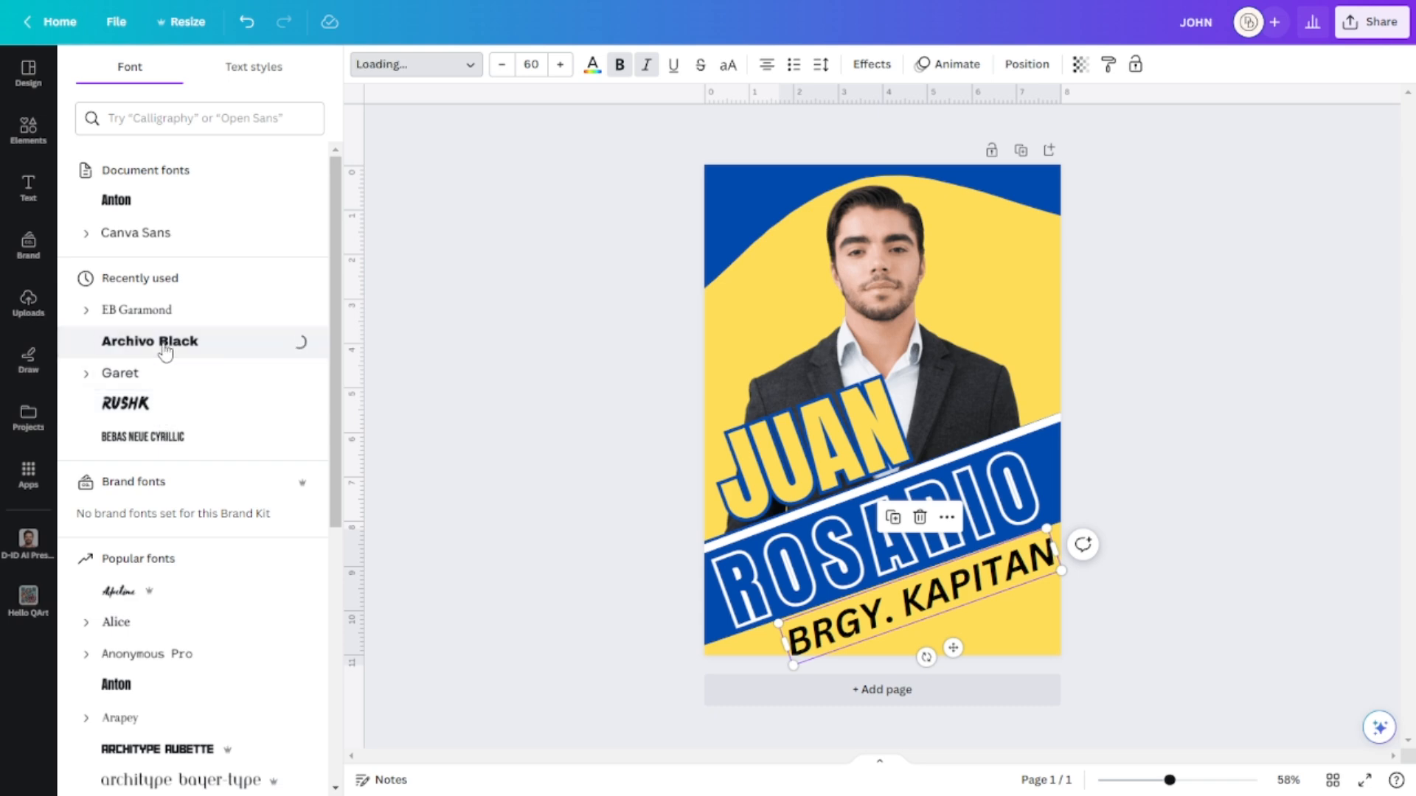
drag(1066, 573, 1178, 469)
drag(937, 600, 872, 619)
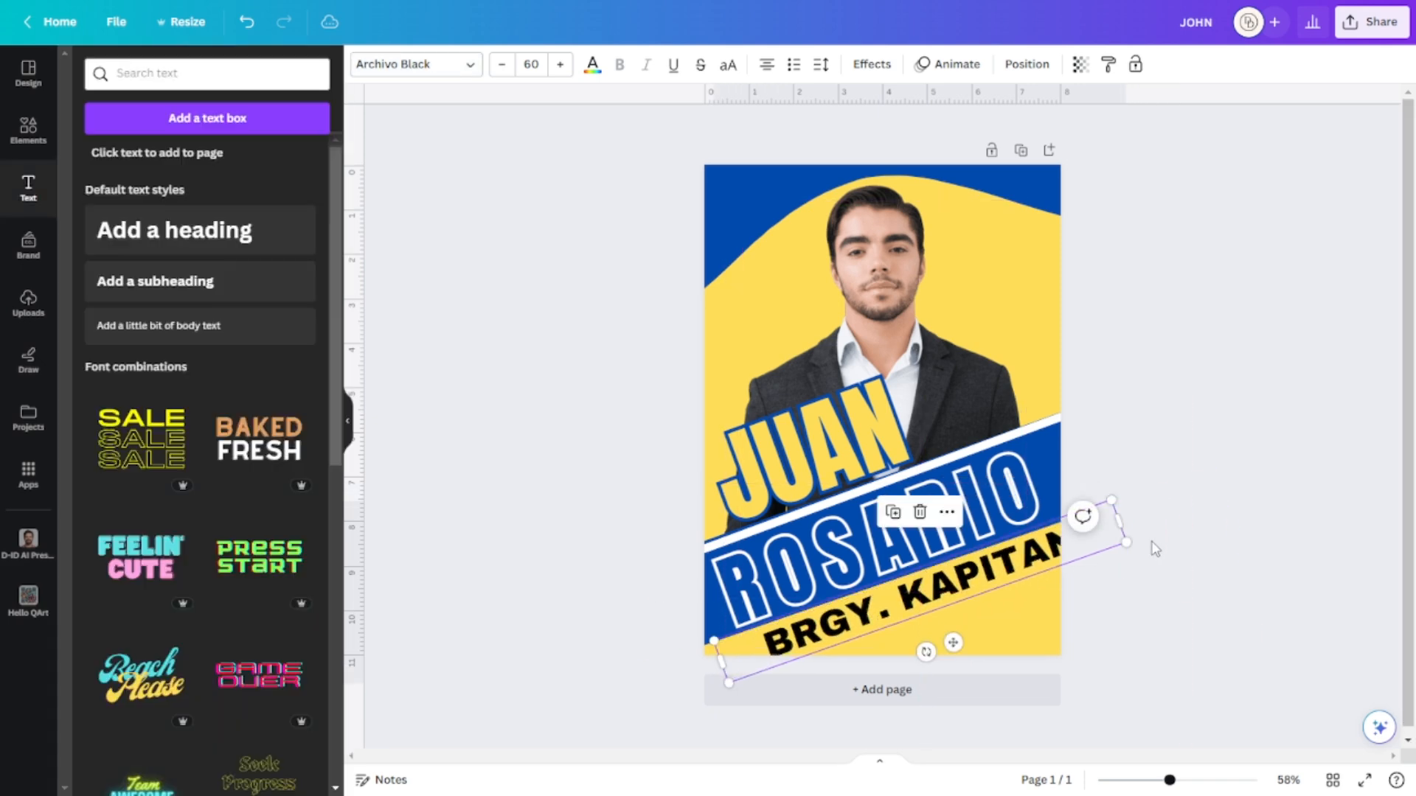
drag(1128, 543, 1062, 559)
drag(904, 605, 909, 598)
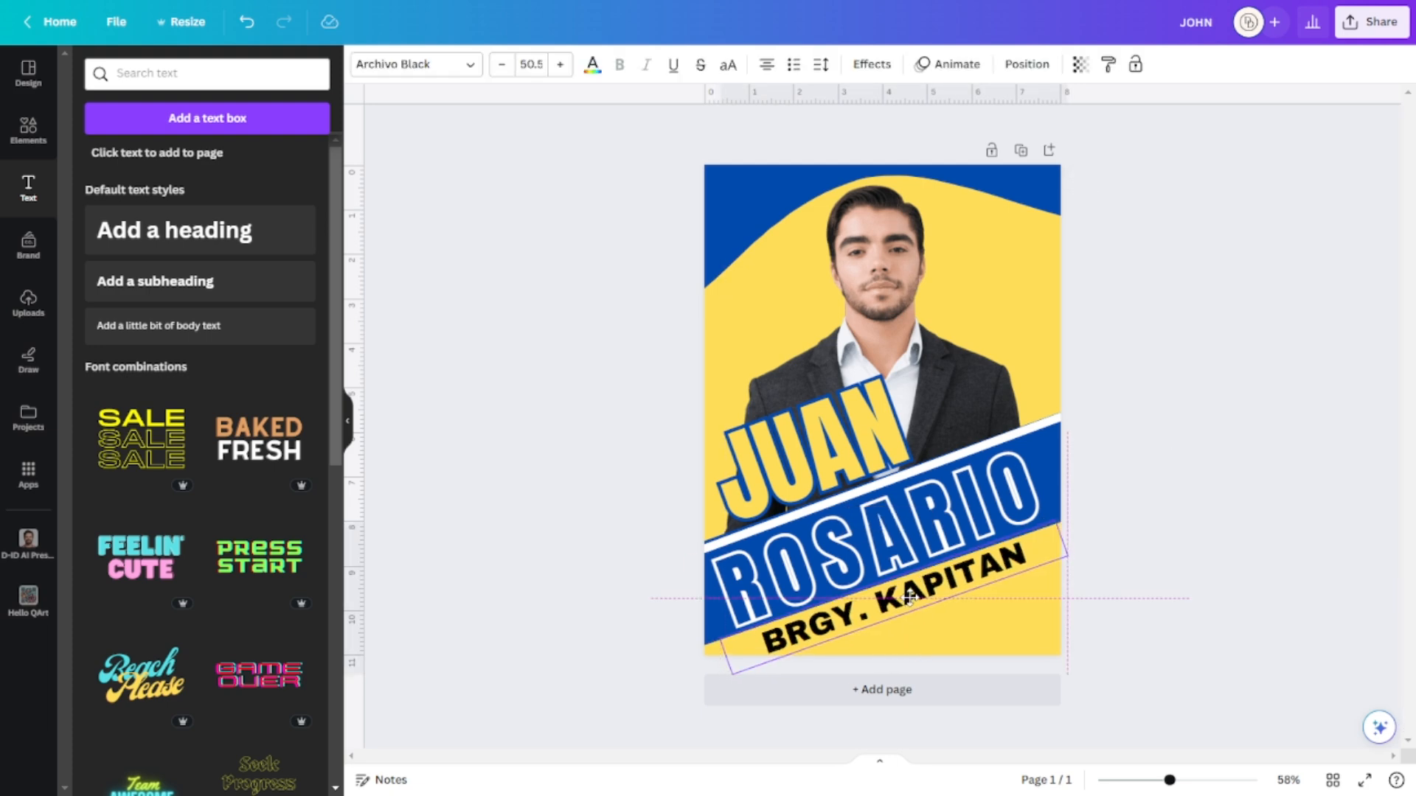
drag(910, 596, 914, 593)
click(1163, 544)
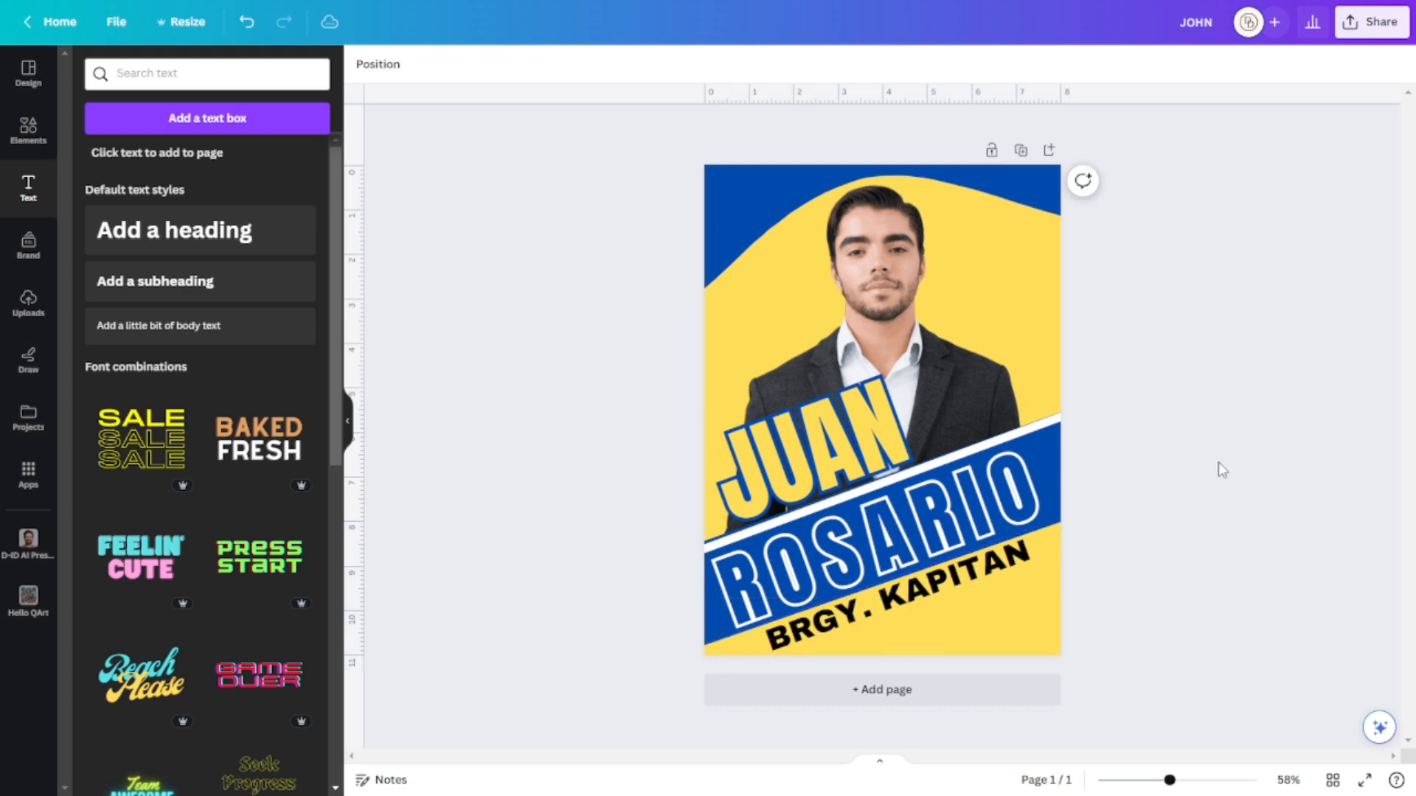
click(1011, 567)
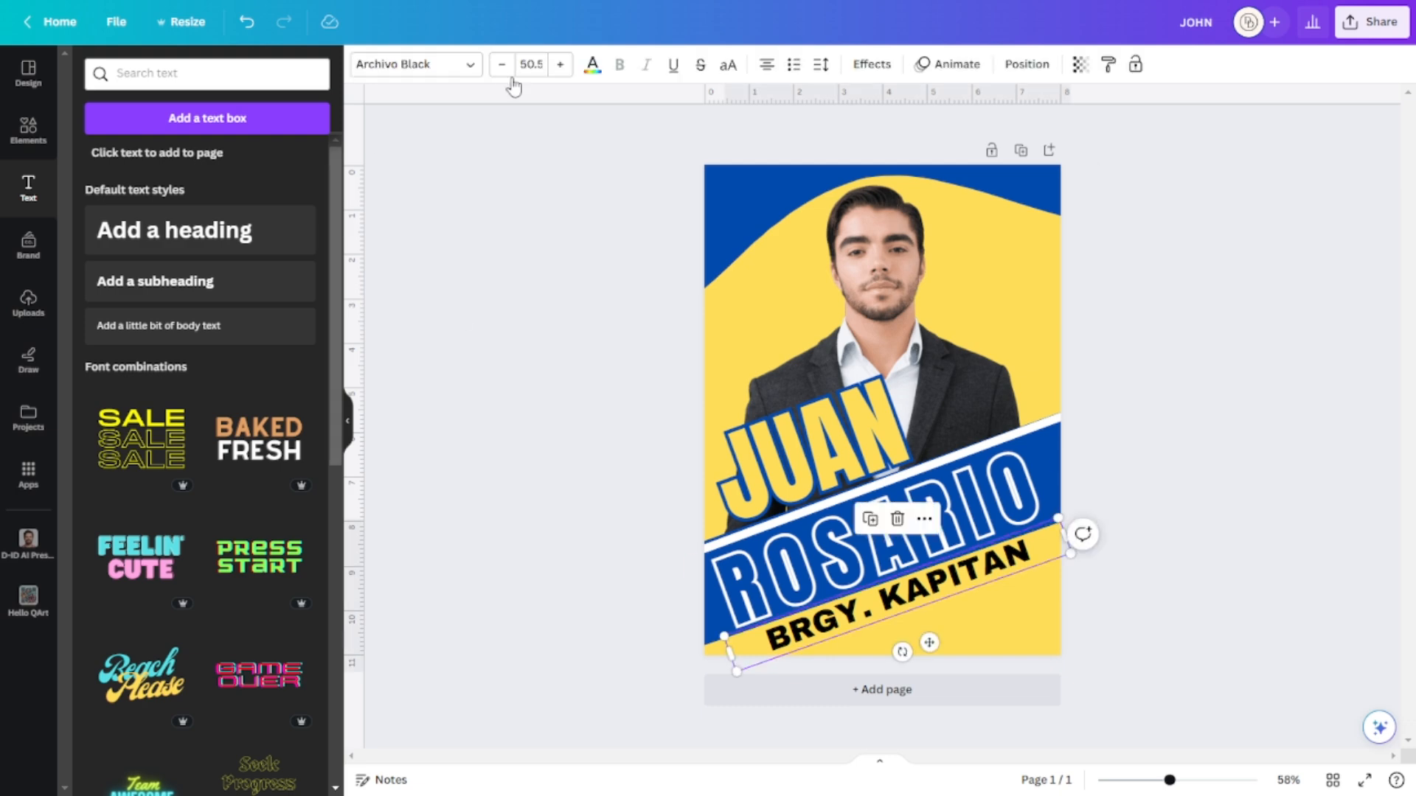
Color BRGY. KAPITAN blue and add a white Outline effect.
click(592, 65)
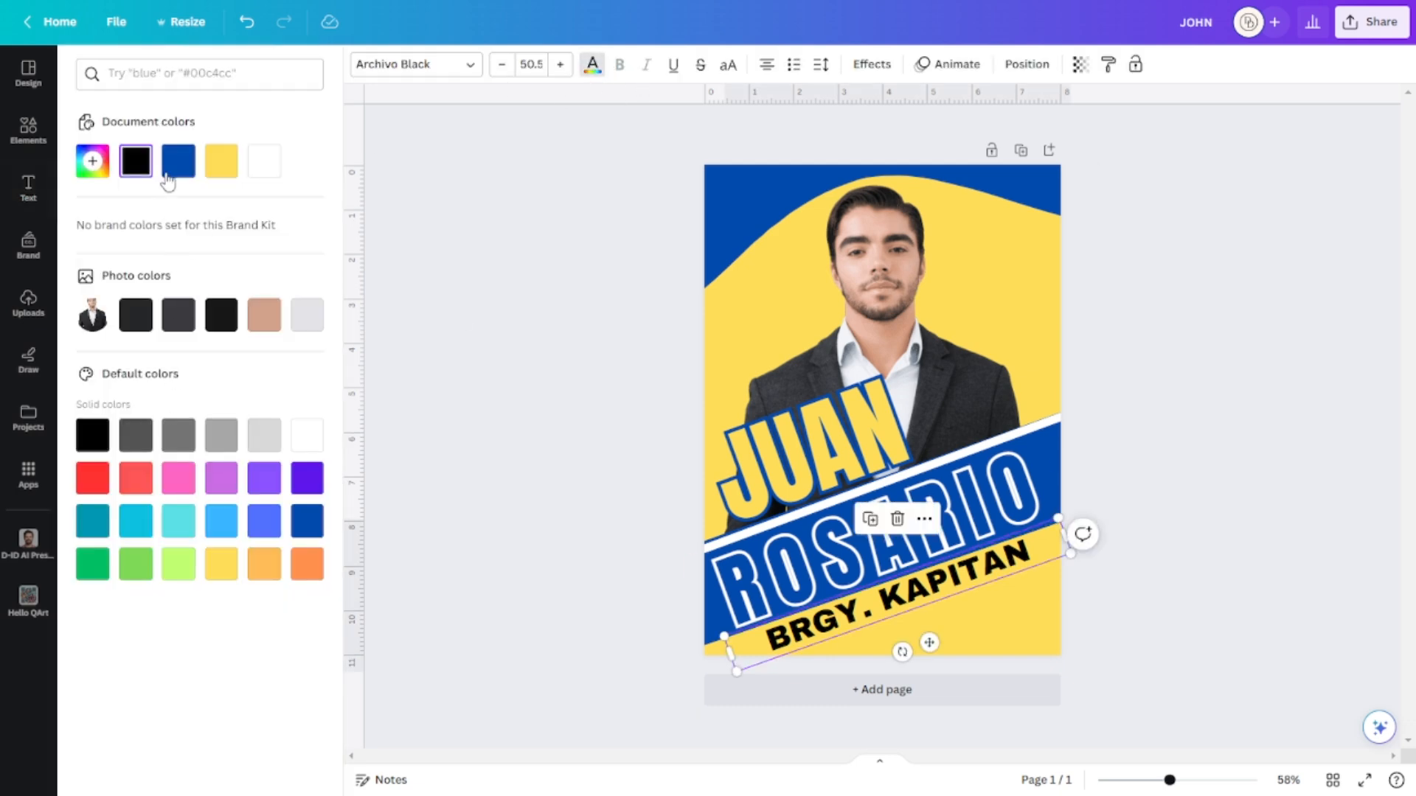
click(171, 171)
click(1012, 573)
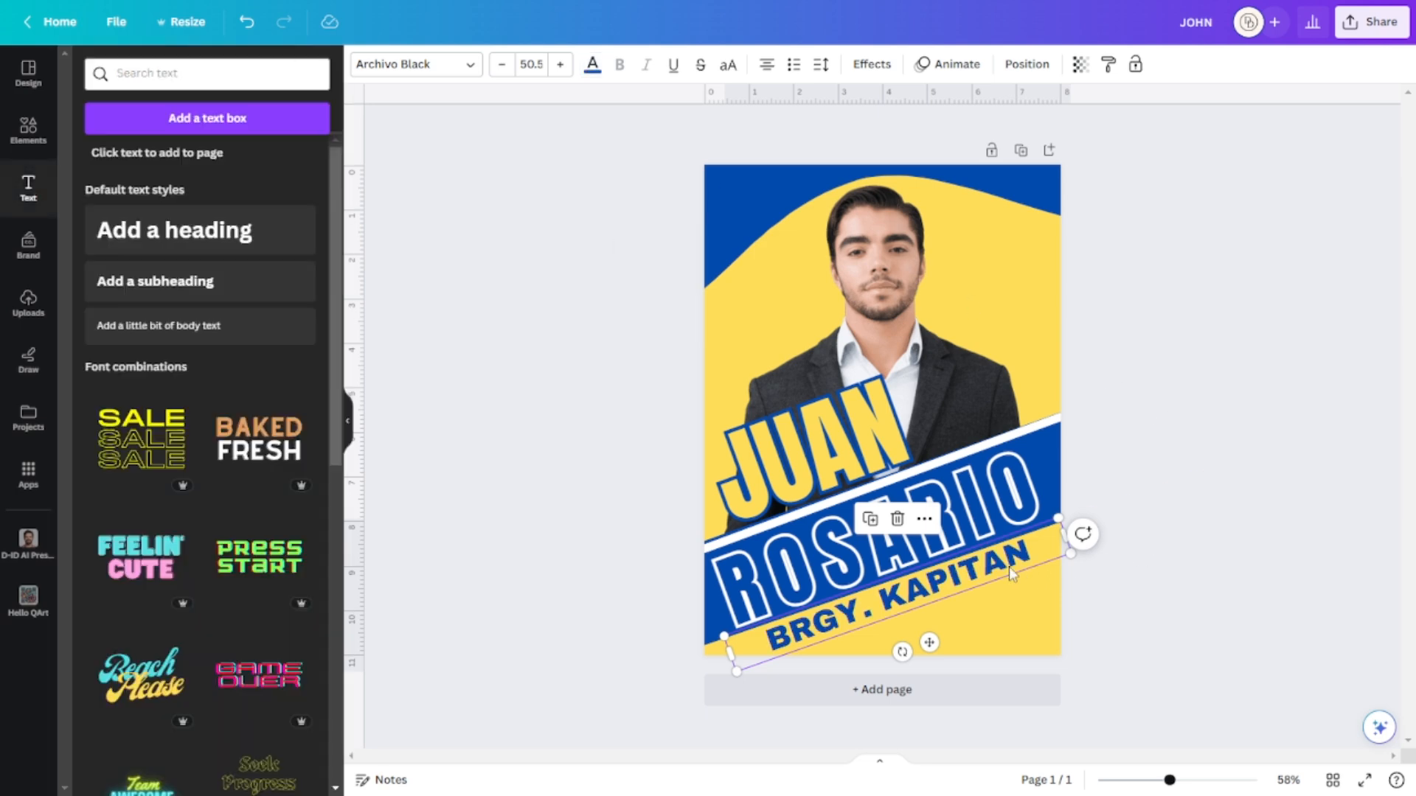
click(1296, 488)
click(1008, 570)
click(872, 64)
click(284, 269)
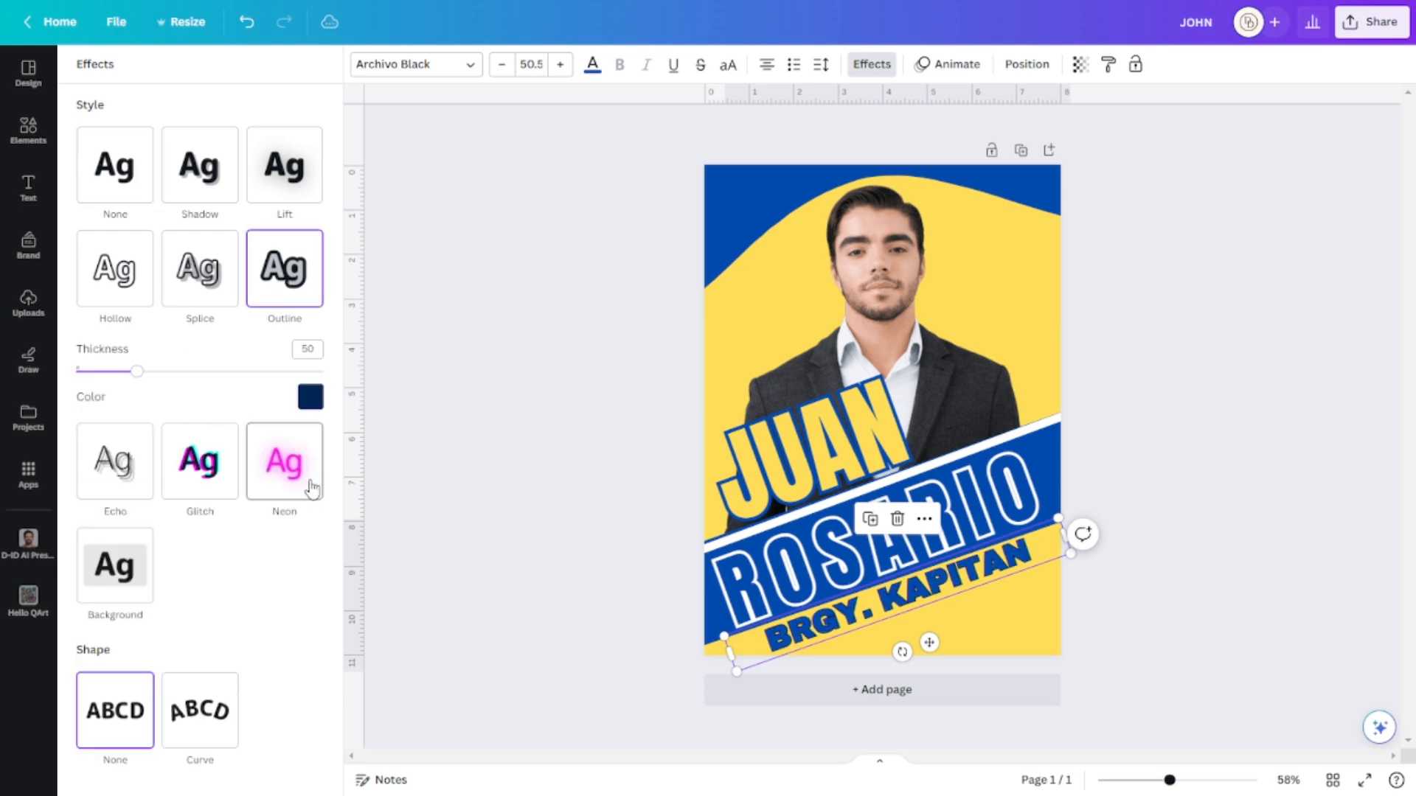
click(310, 398)
click(282, 654)
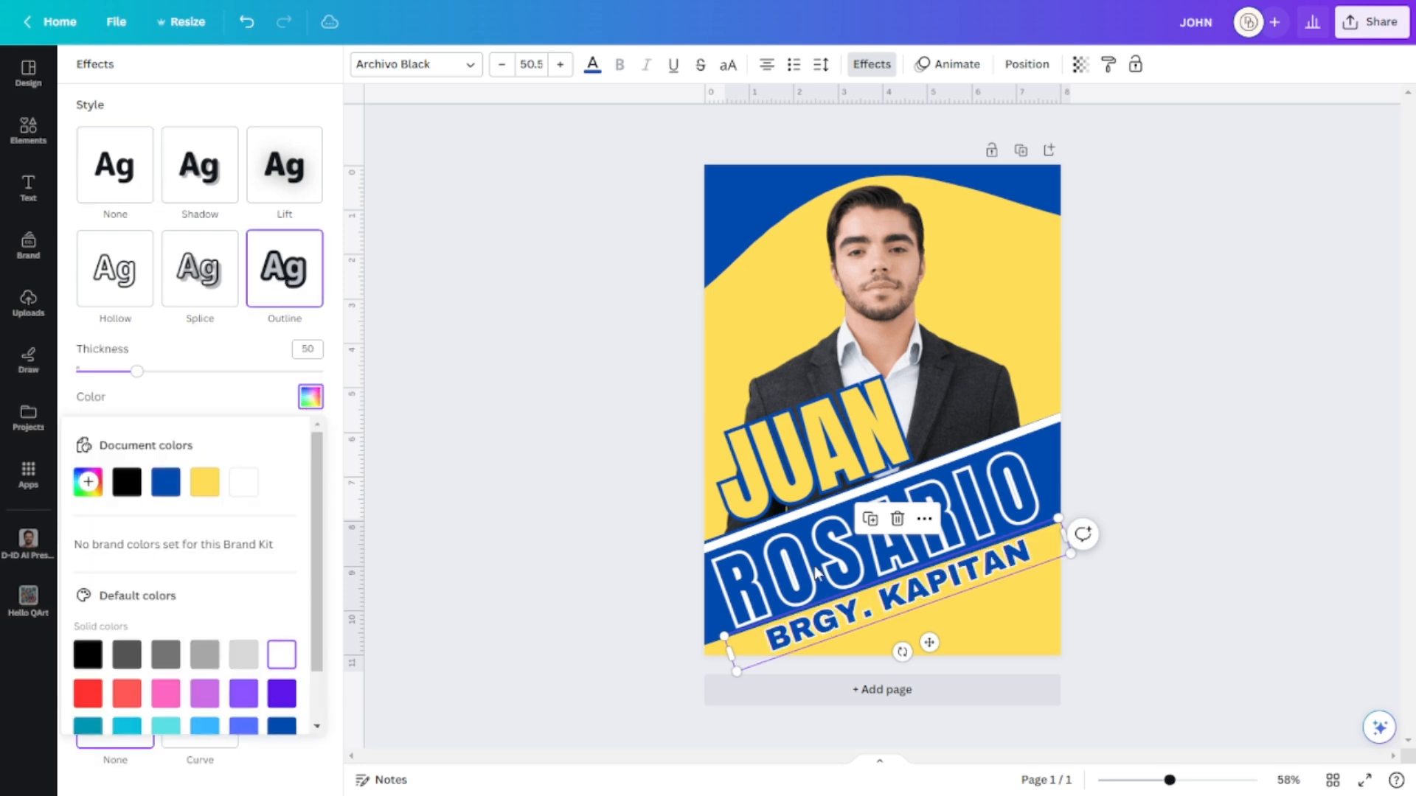
click(1280, 357)
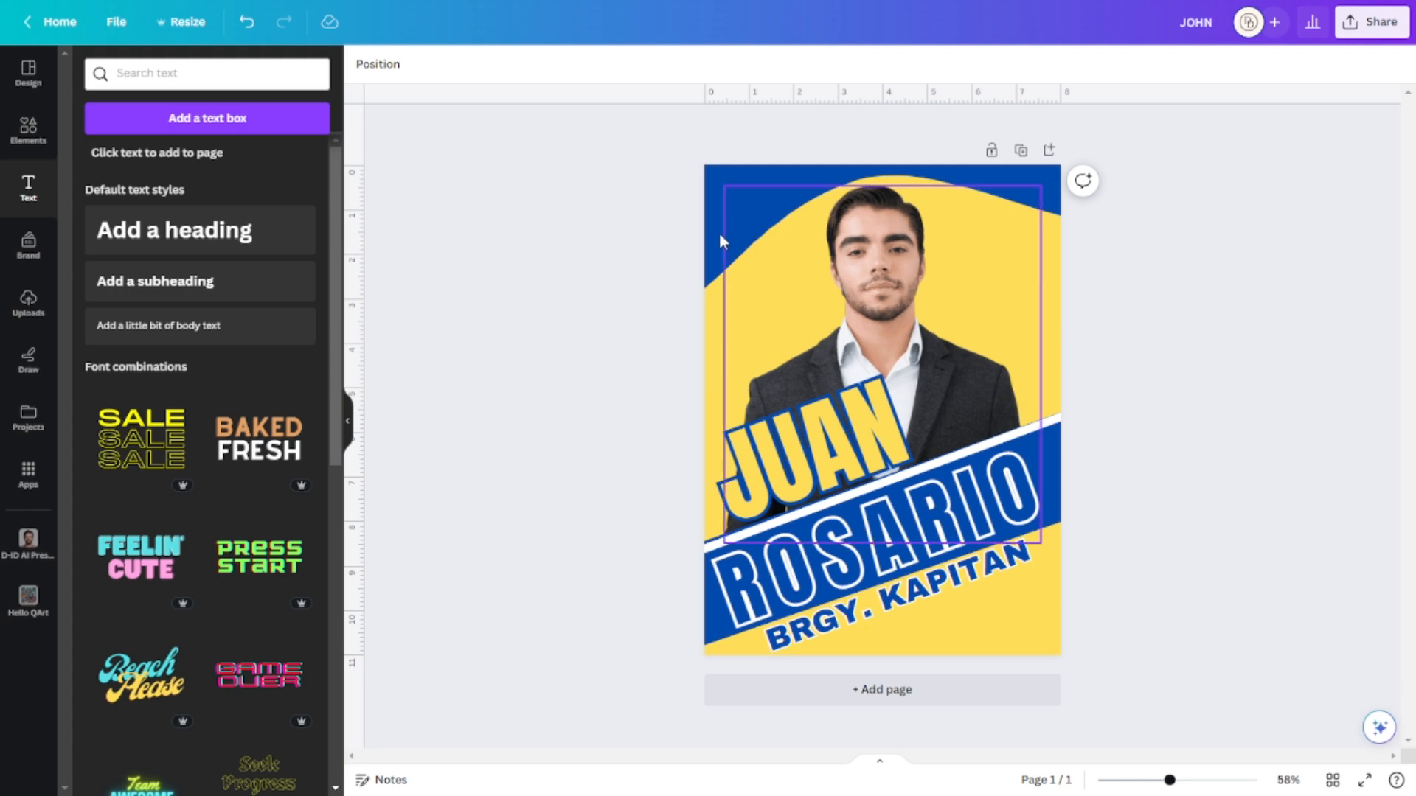
Shift the dark blue wave header right so its curve sweeps along the poster's top edge.
click(721, 206)
click(710, 211)
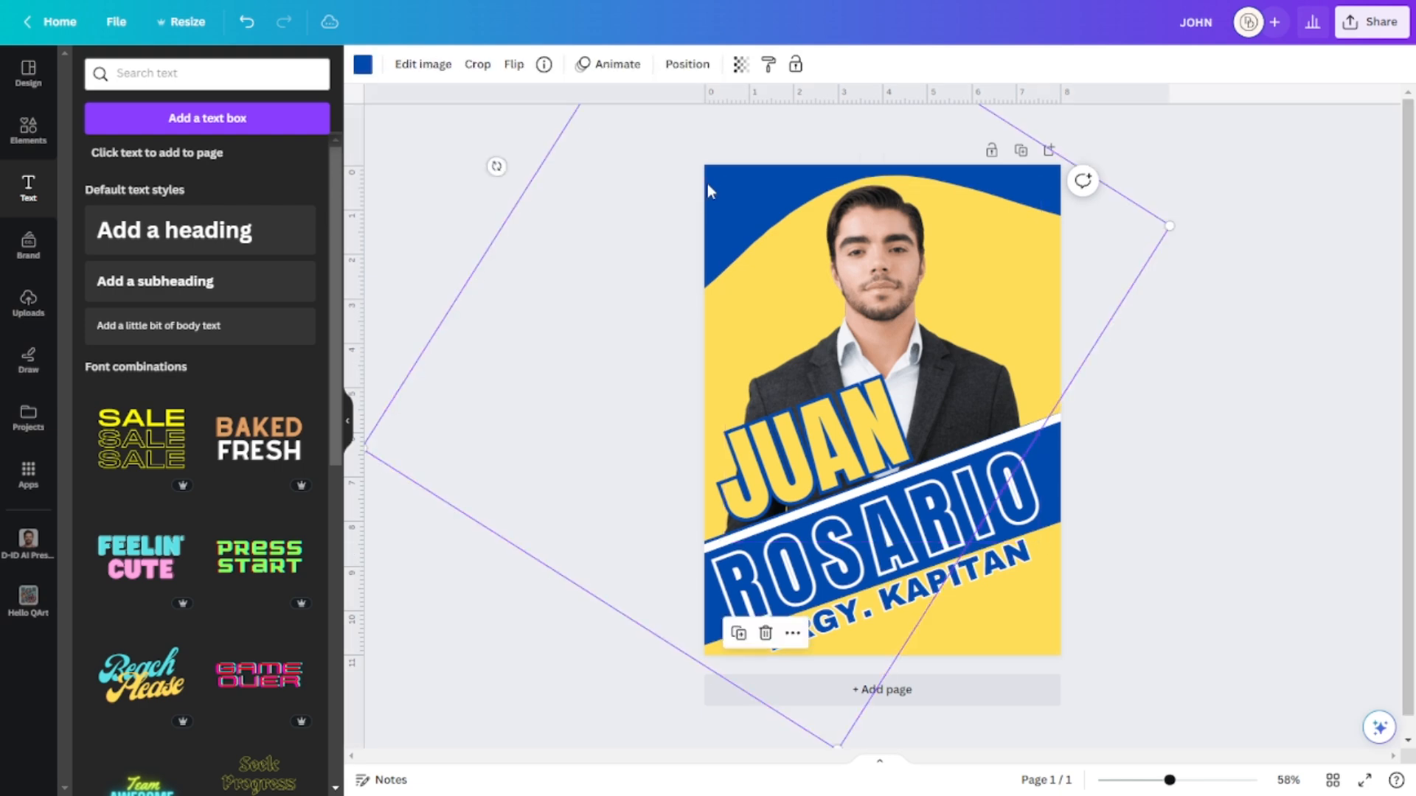
drag(740, 189, 801, 182)
click(1004, 314)
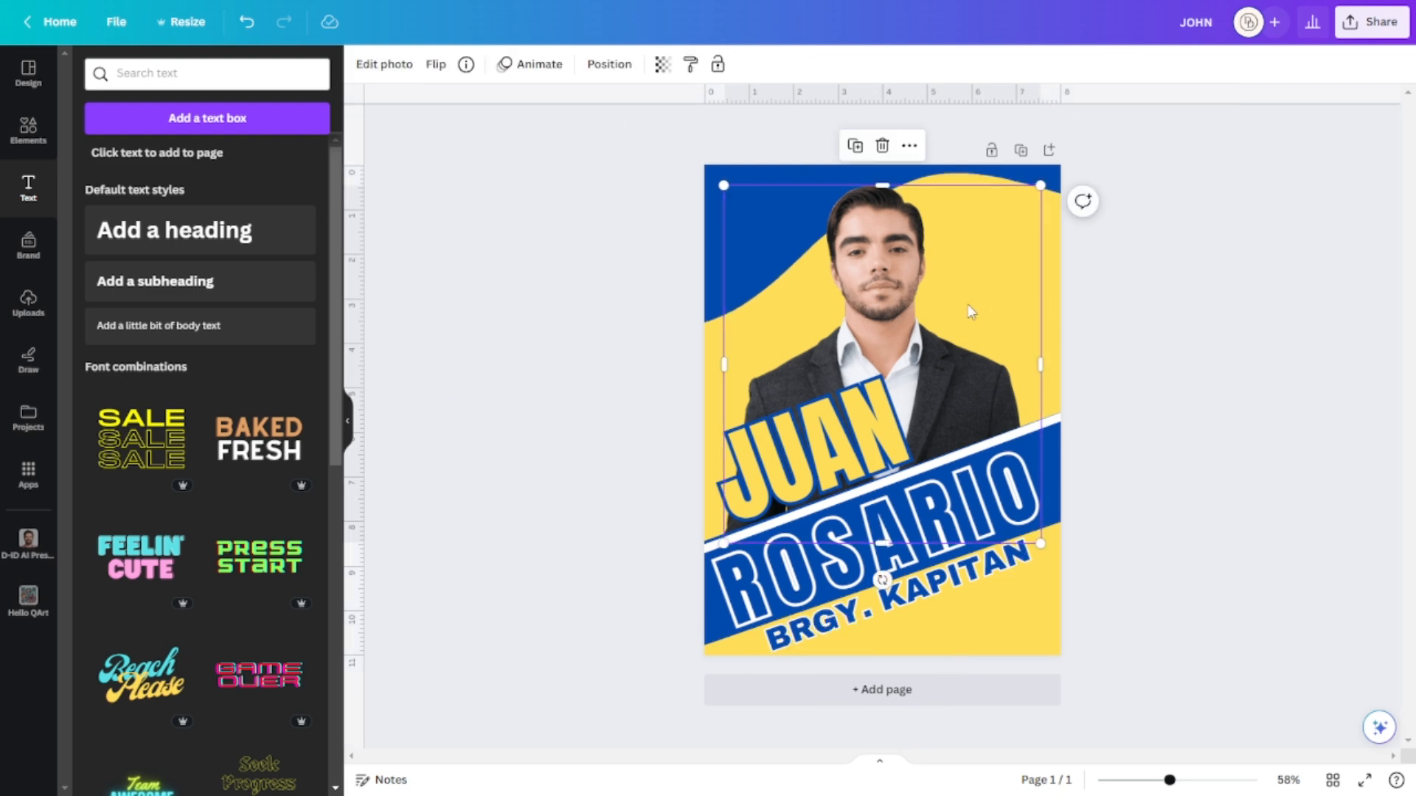
click(1217, 325)
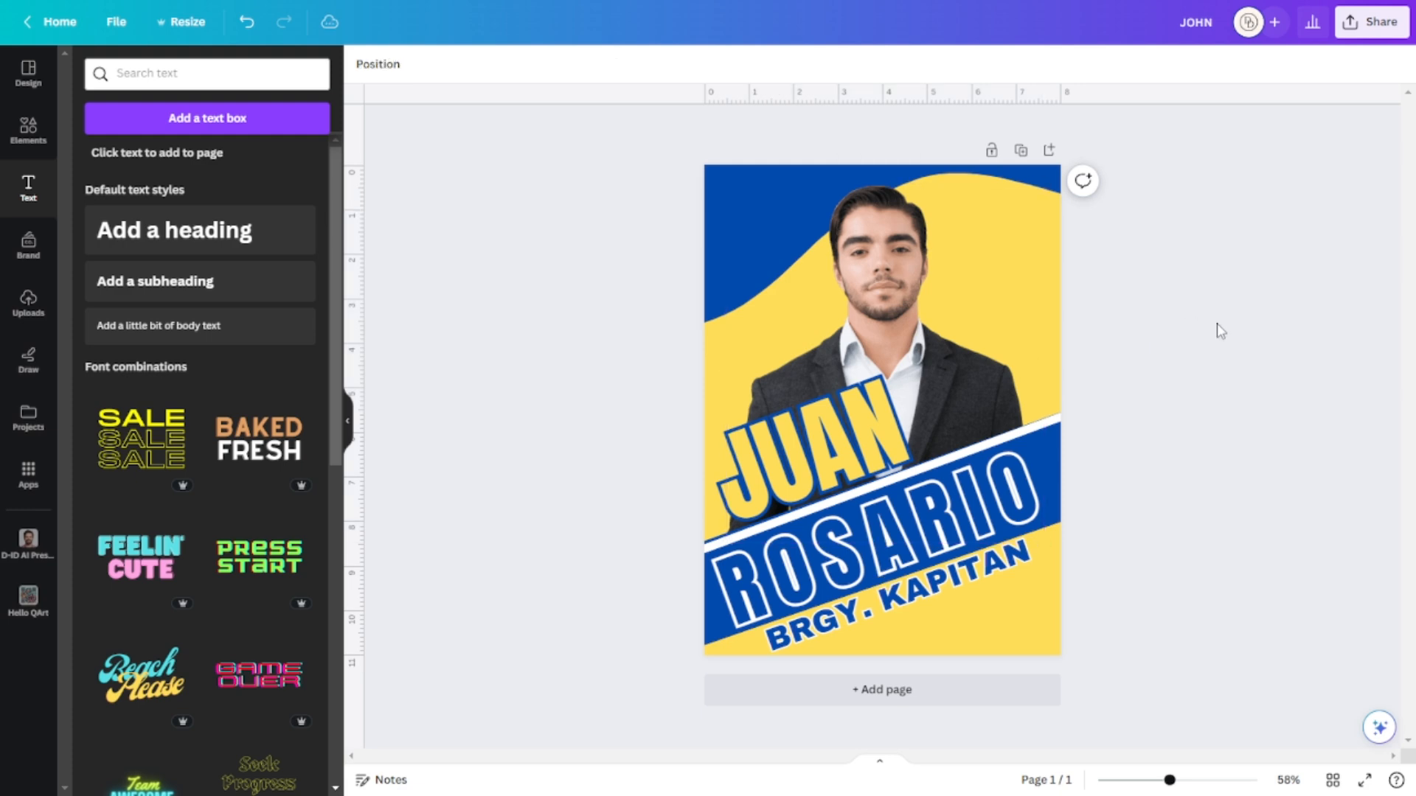
Add a 'VOTE!' heading and drag it to the poster's top-left corner.
click(222, 252)
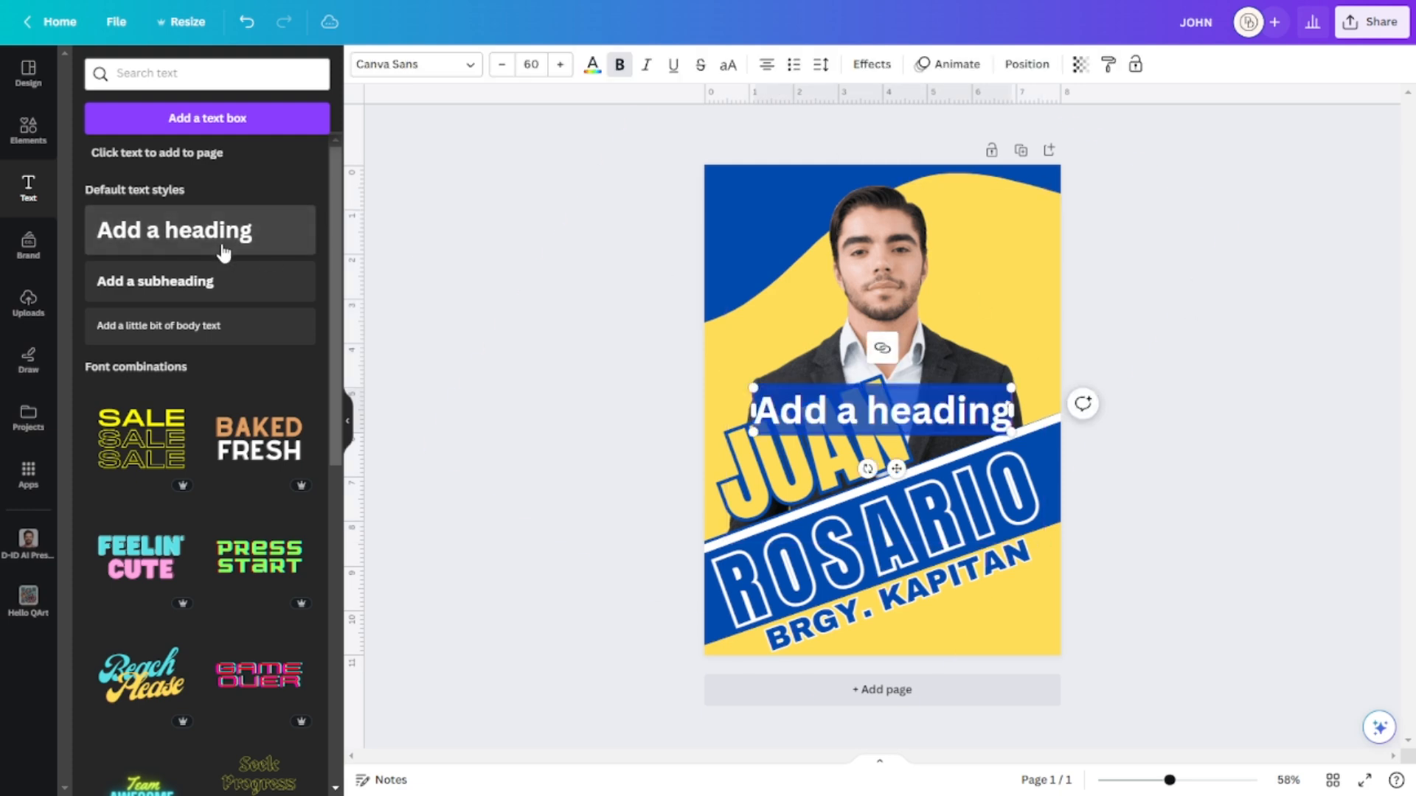
text(VO)
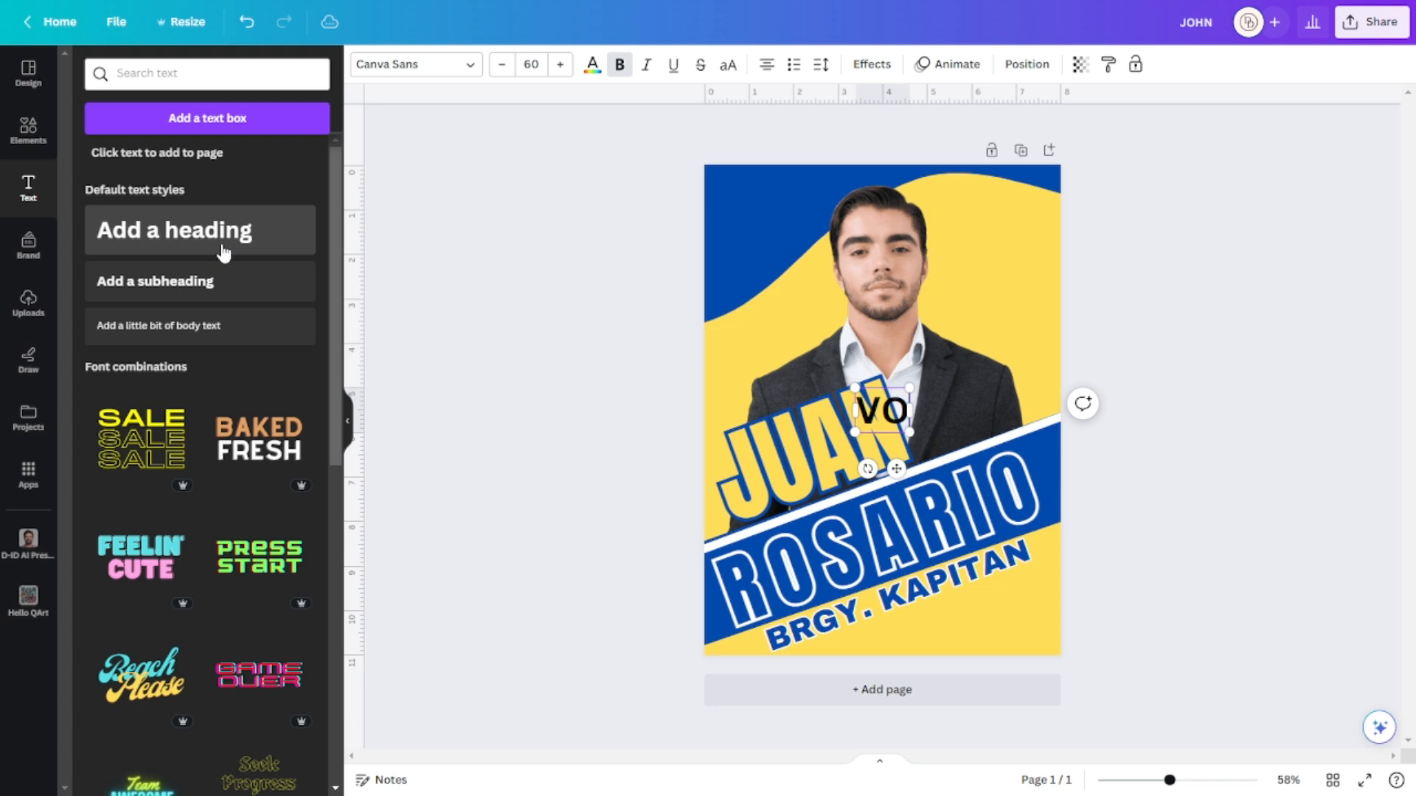
text(TE!)
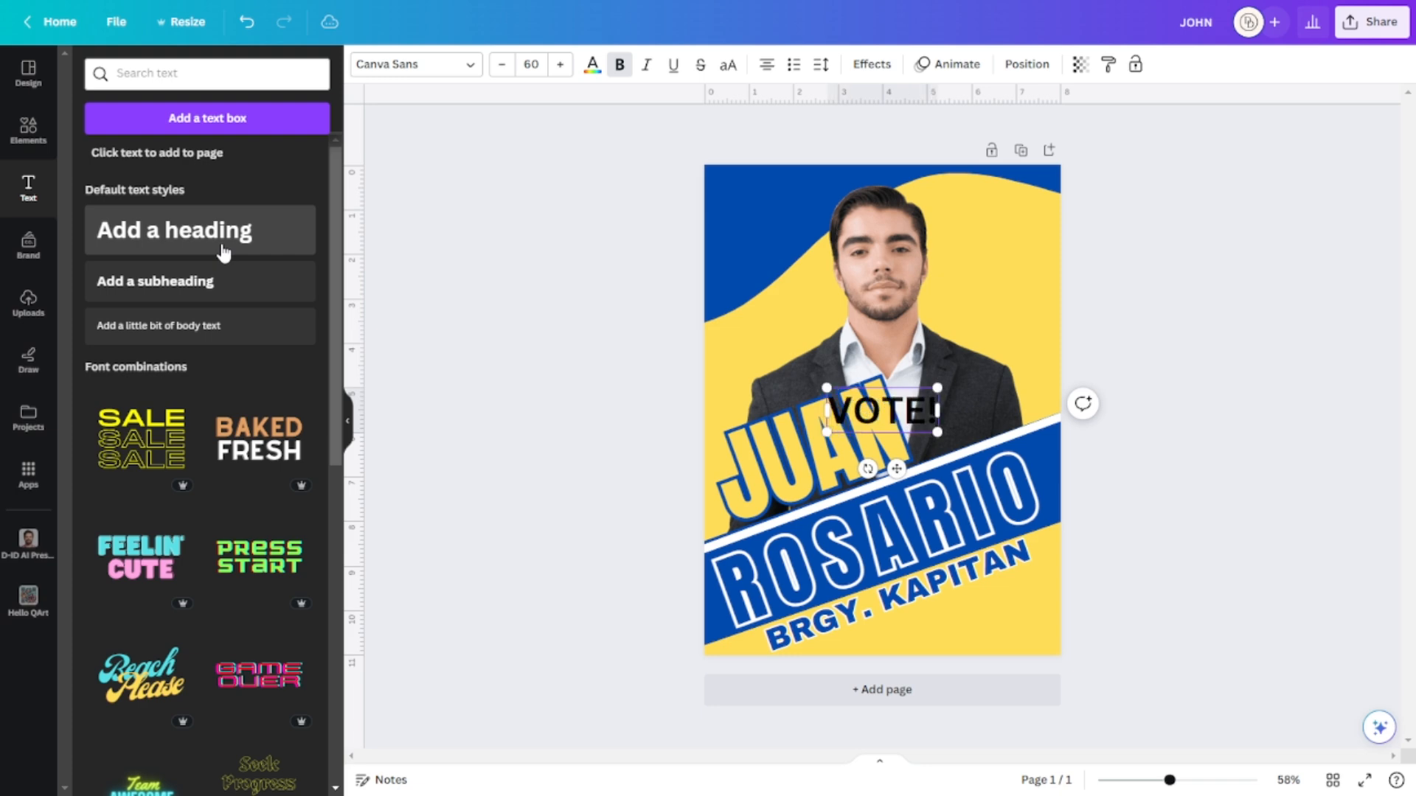
drag(896, 469, 782, 266)
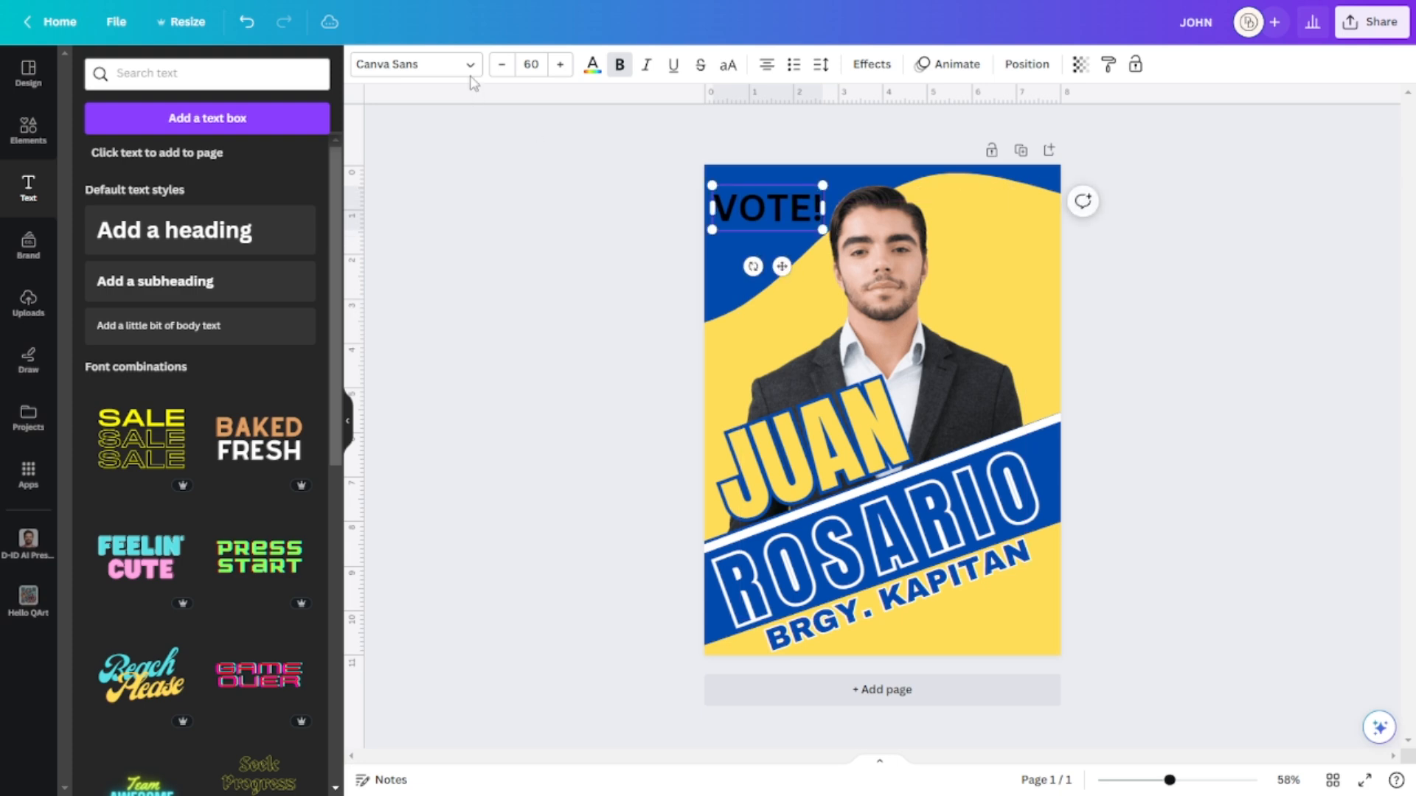
Make the whole VOTE! text white.
click(592, 65)
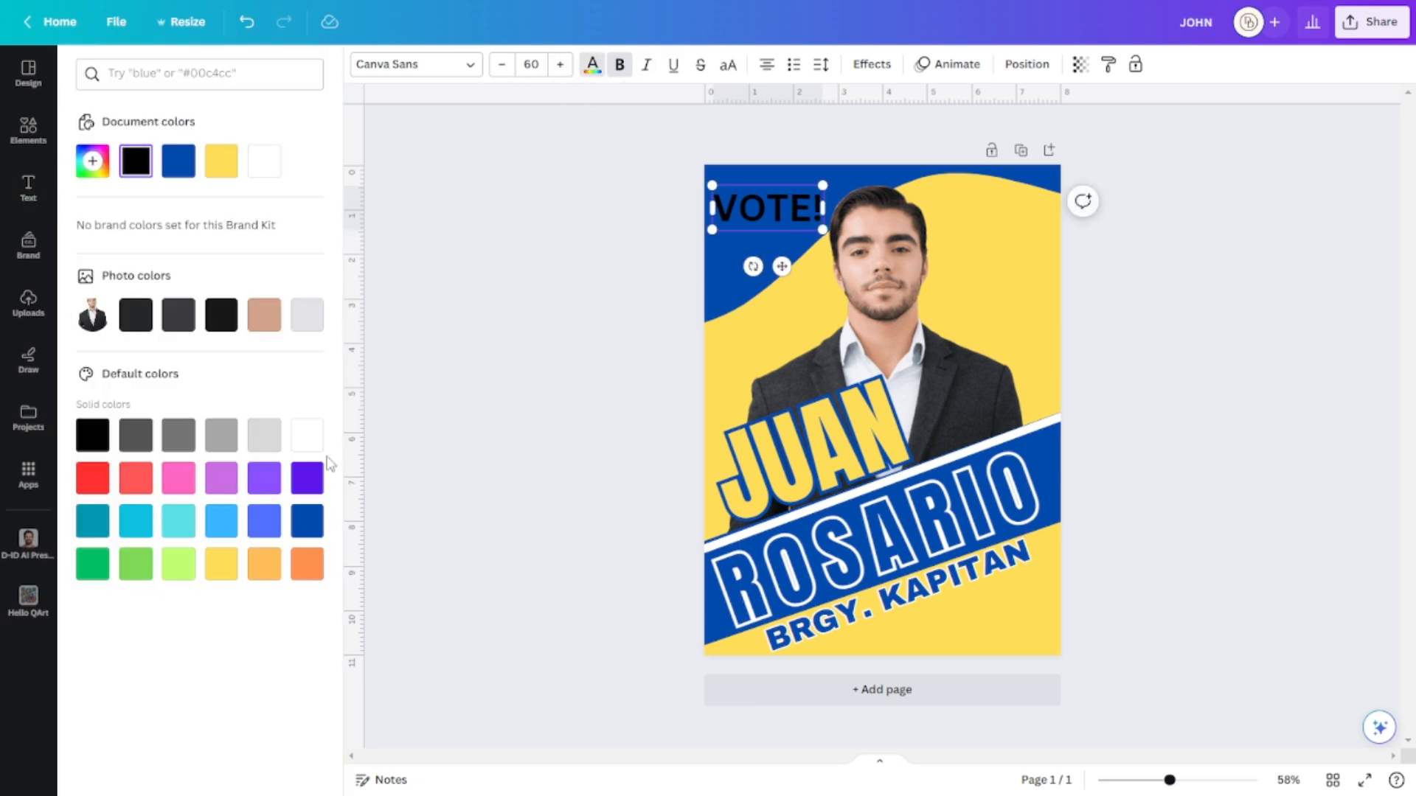
double_click(801, 209)
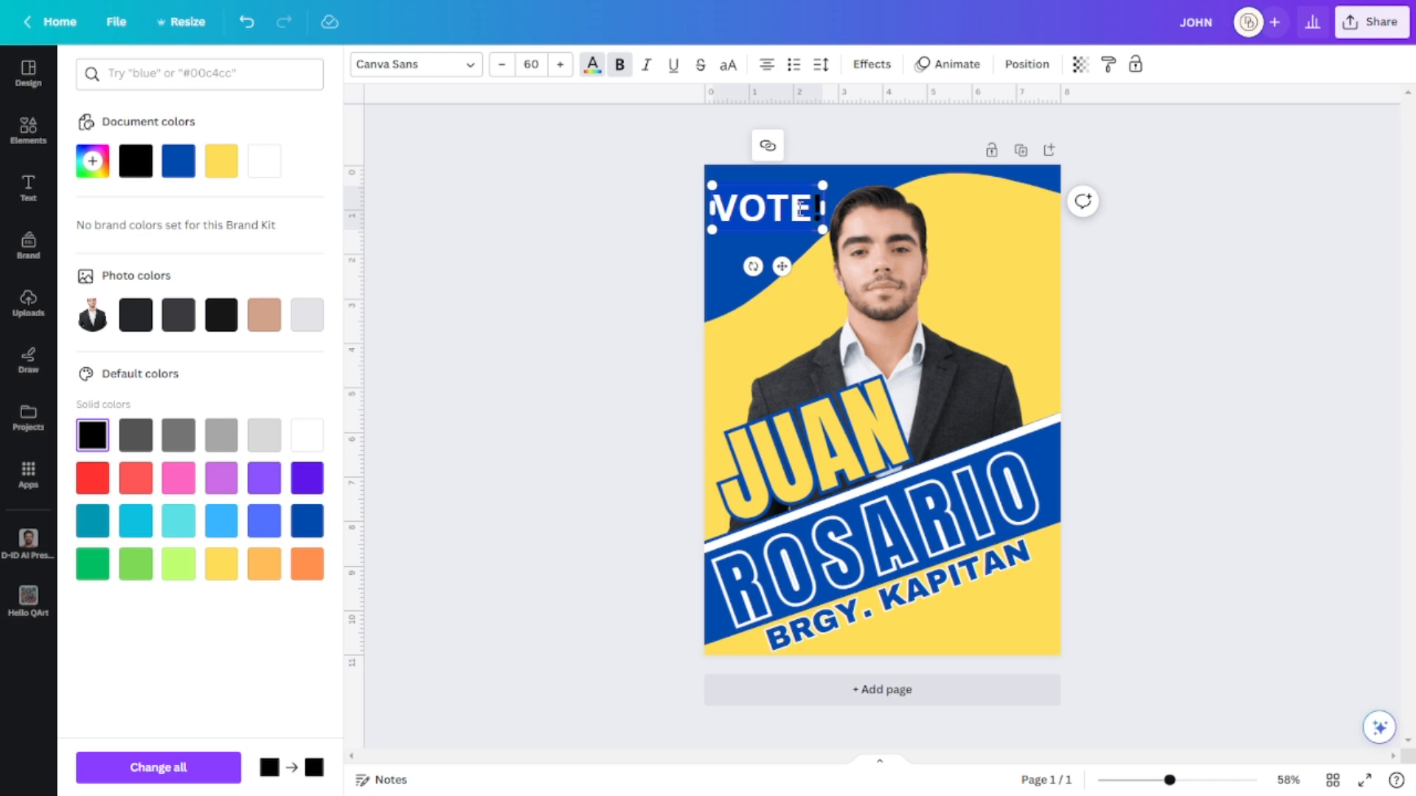
click(308, 435)
click(1236, 353)
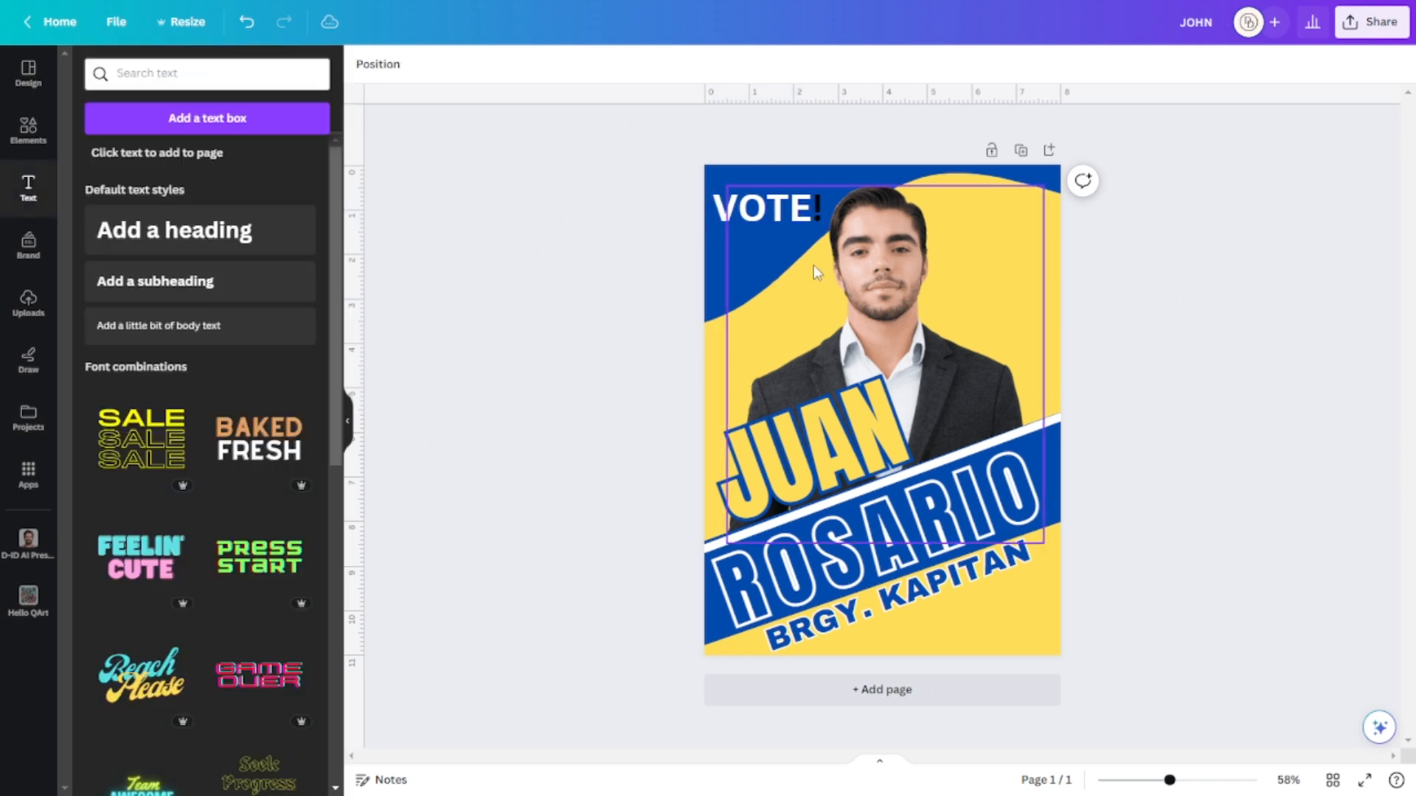
click(814, 215)
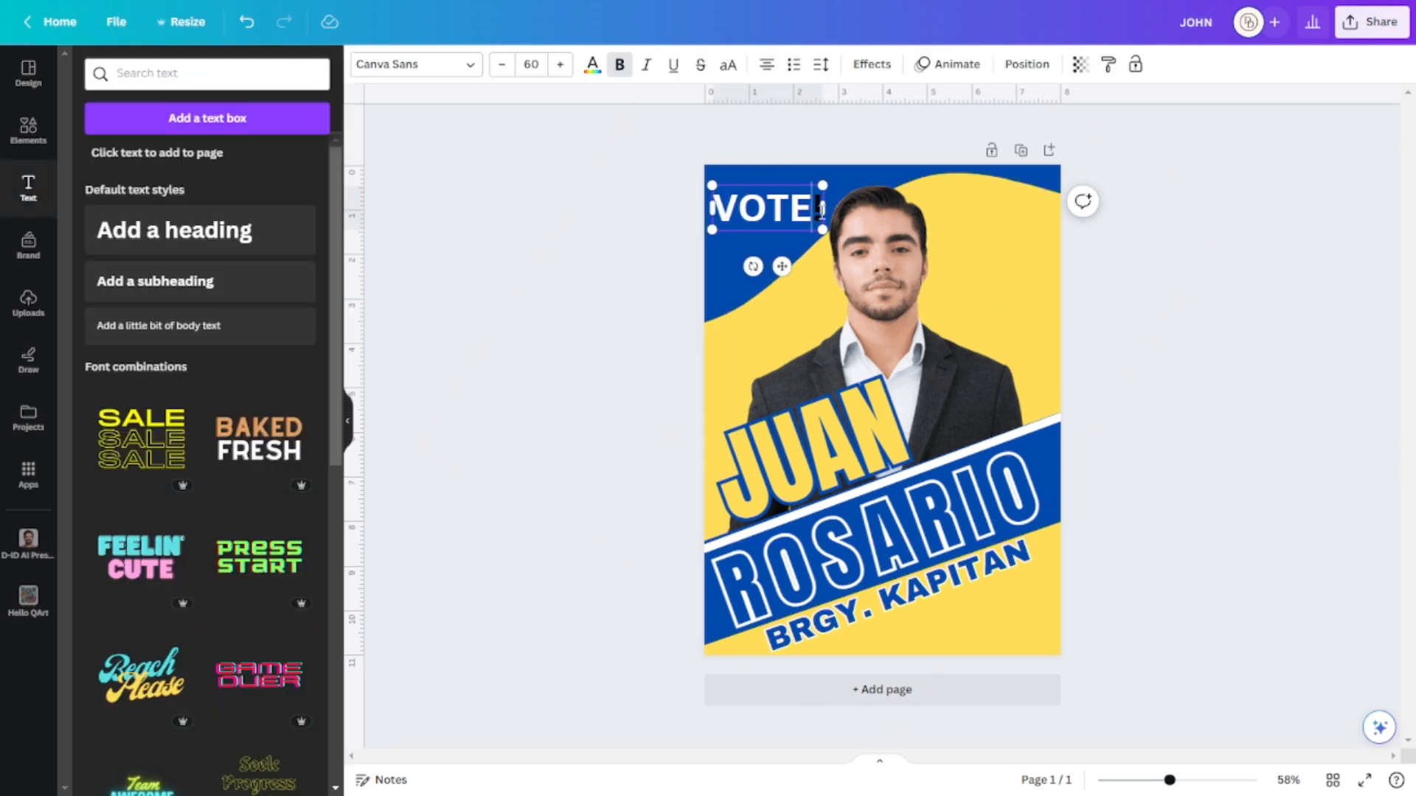
click(592, 65)
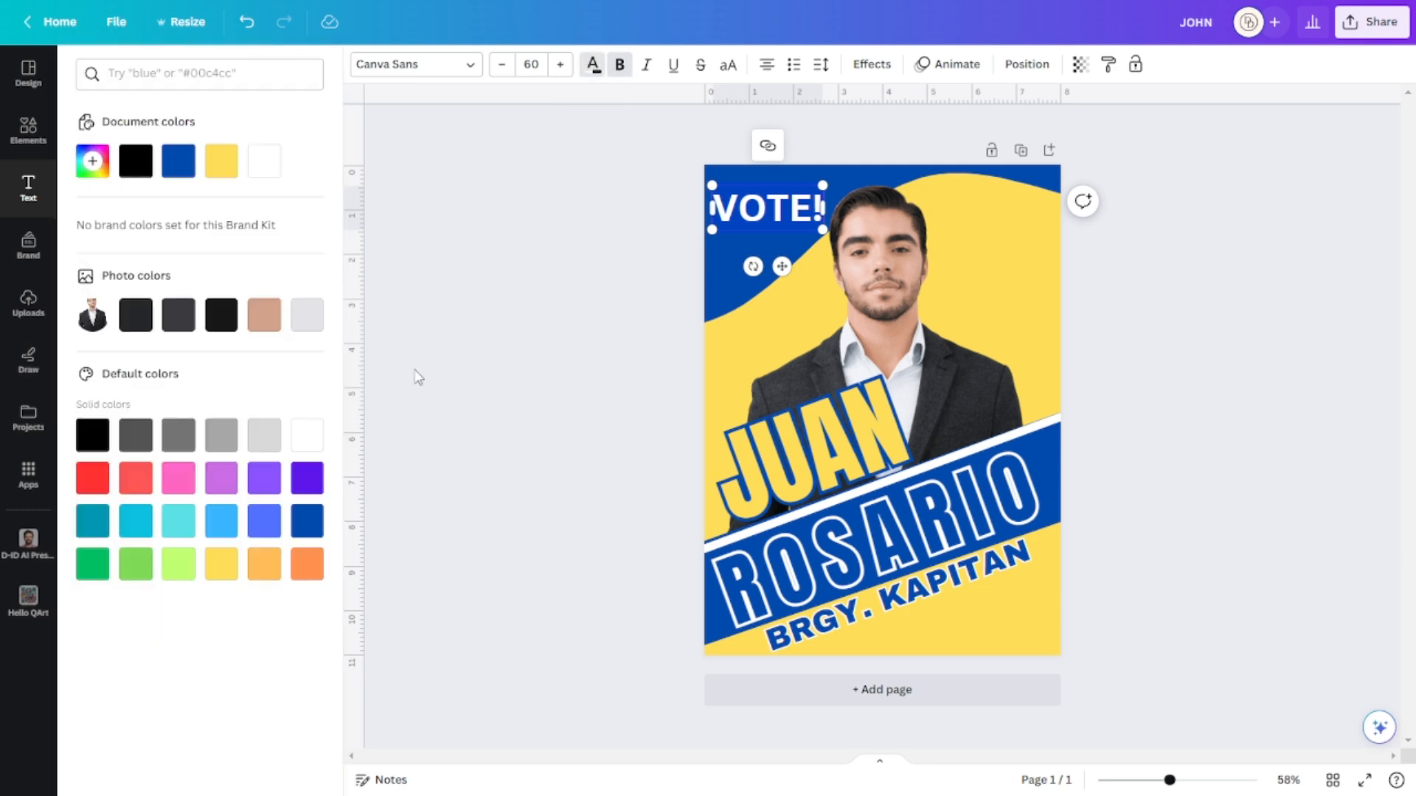
click(302, 438)
click(1313, 411)
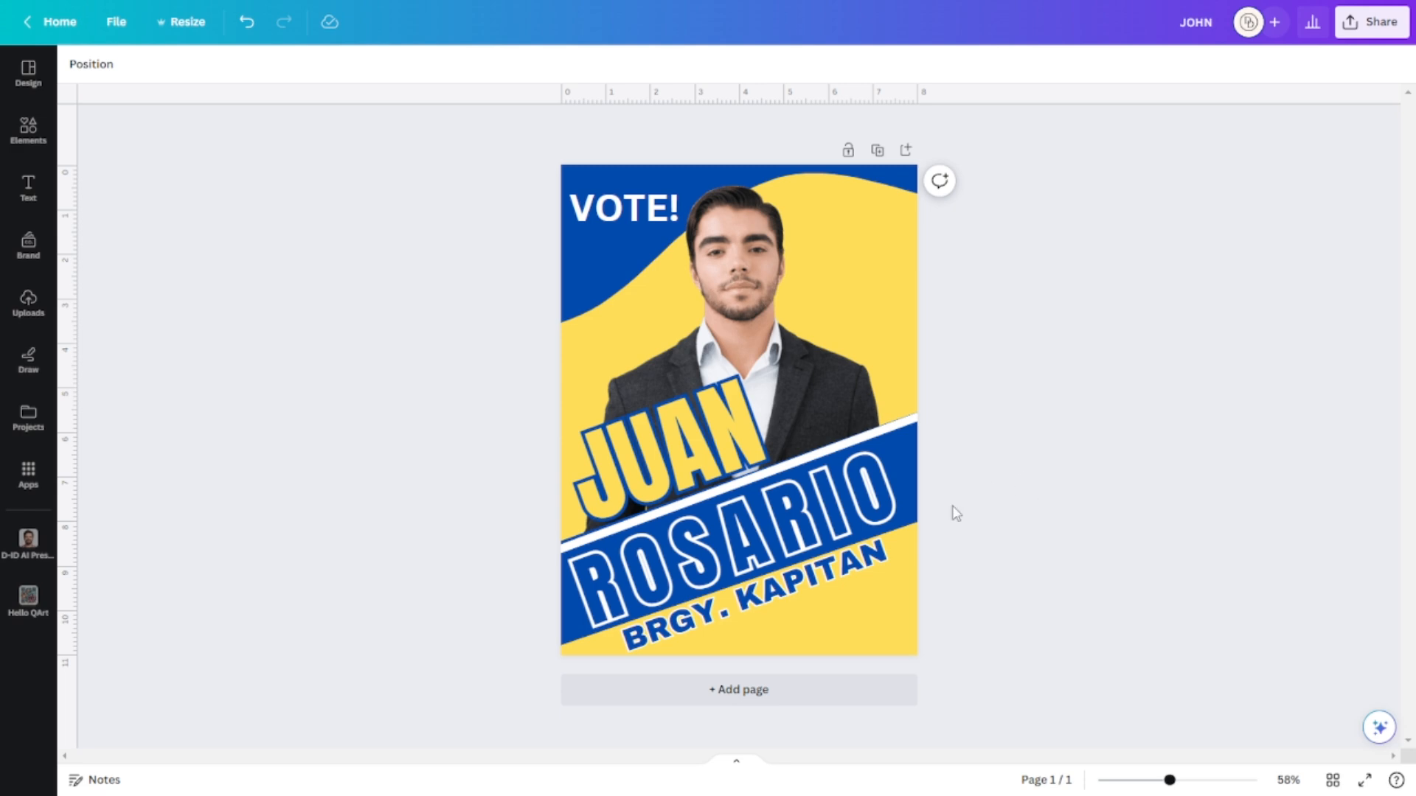
Add a second blank page after the poster.
click(804, 697)
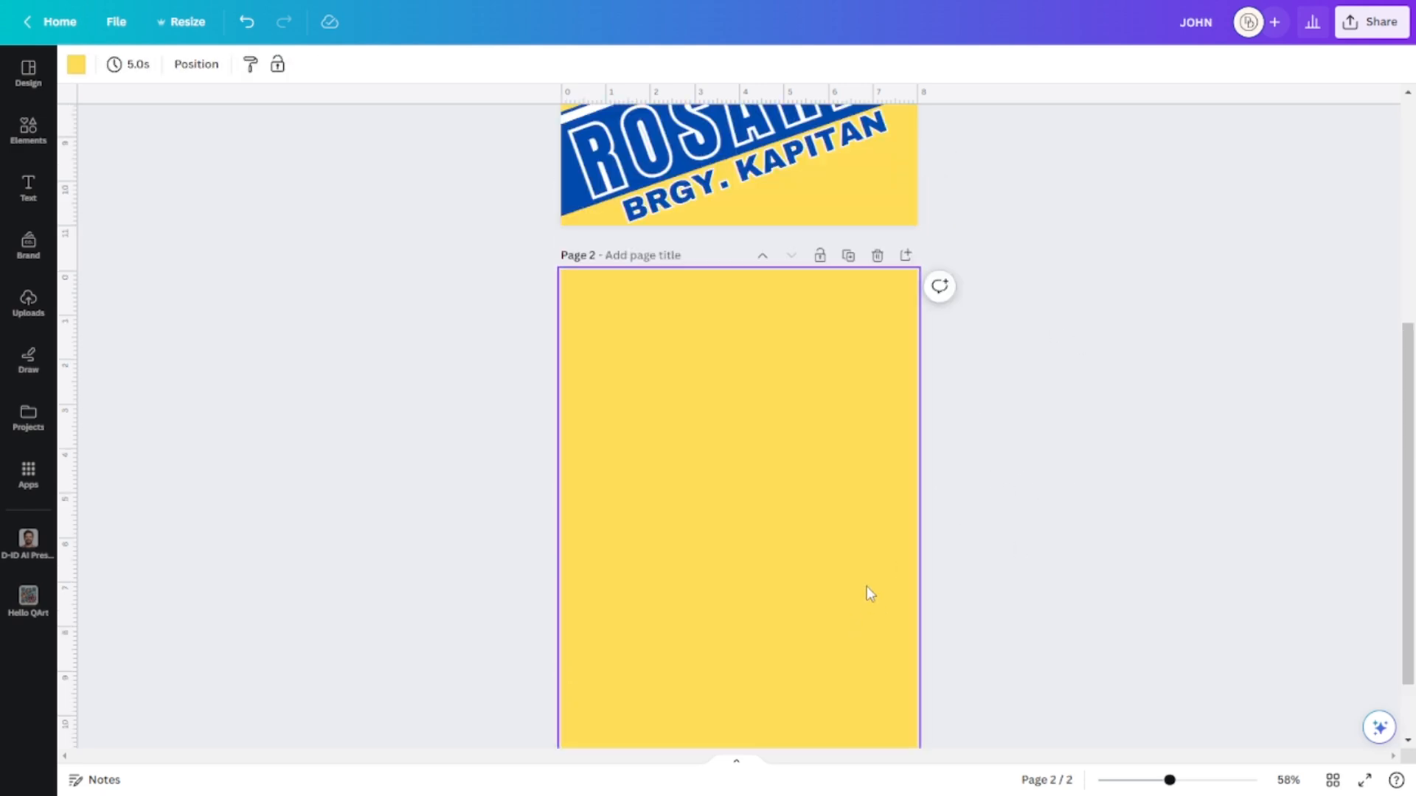
click(877, 256)
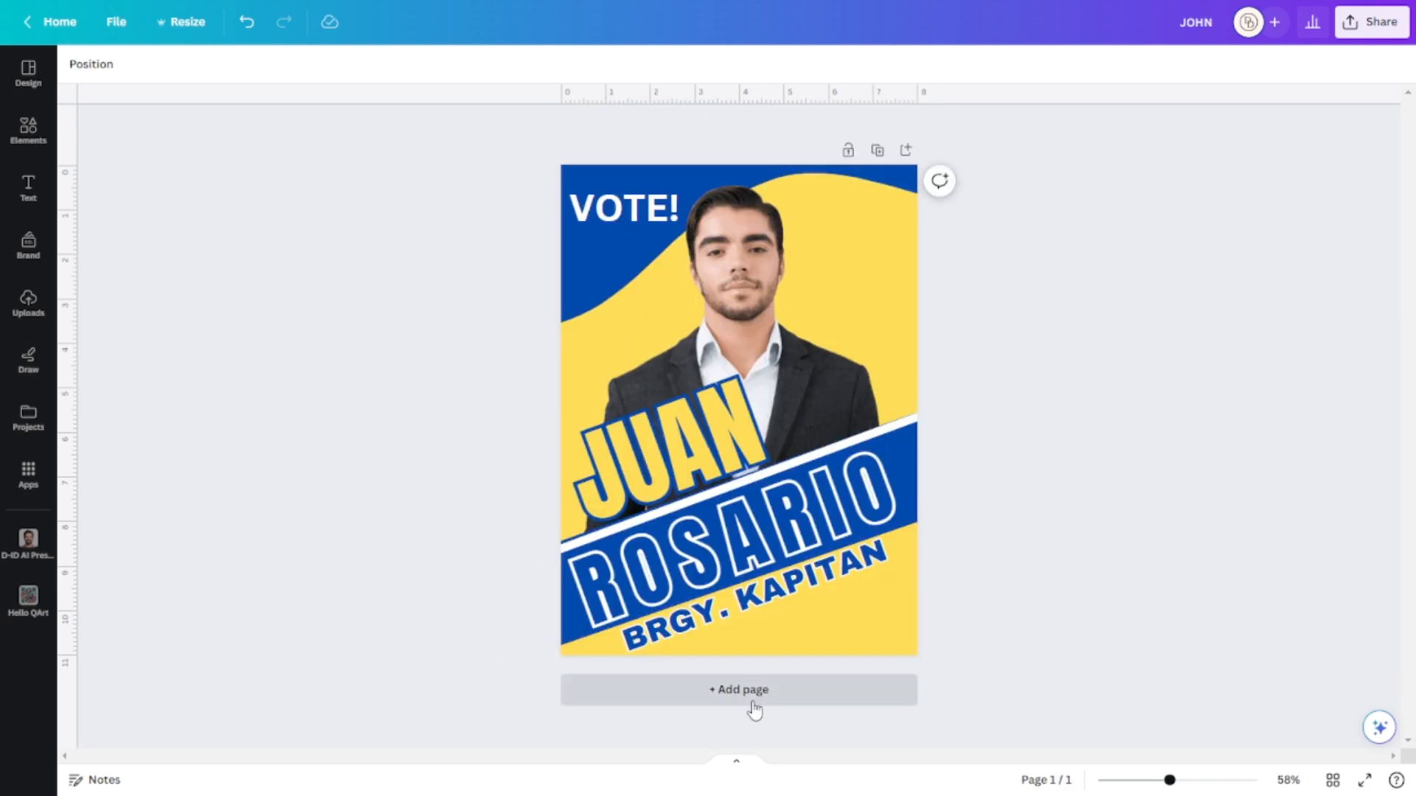
click(754, 700)
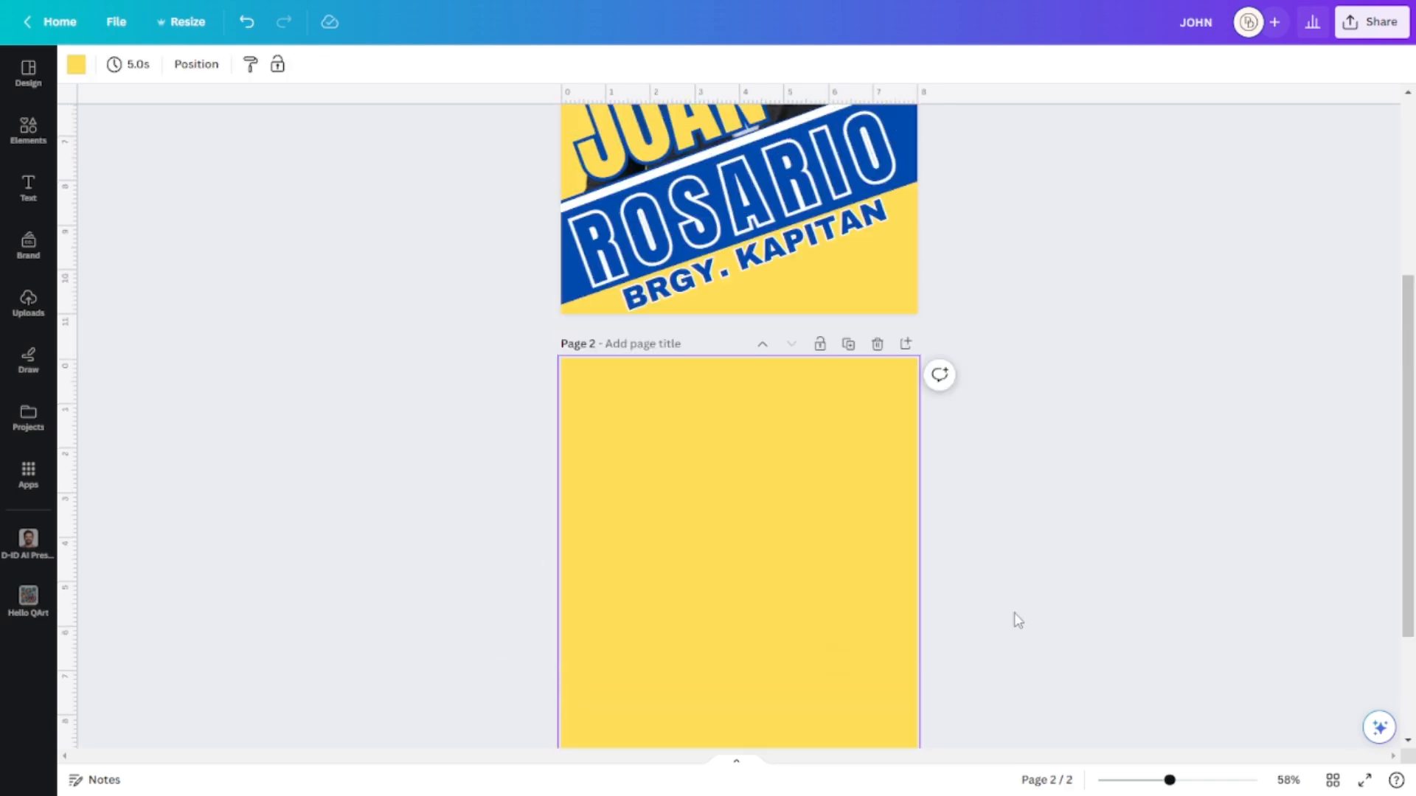
Change page 2's background colour from yellow to white.
scroll(996, 607, up, 1)
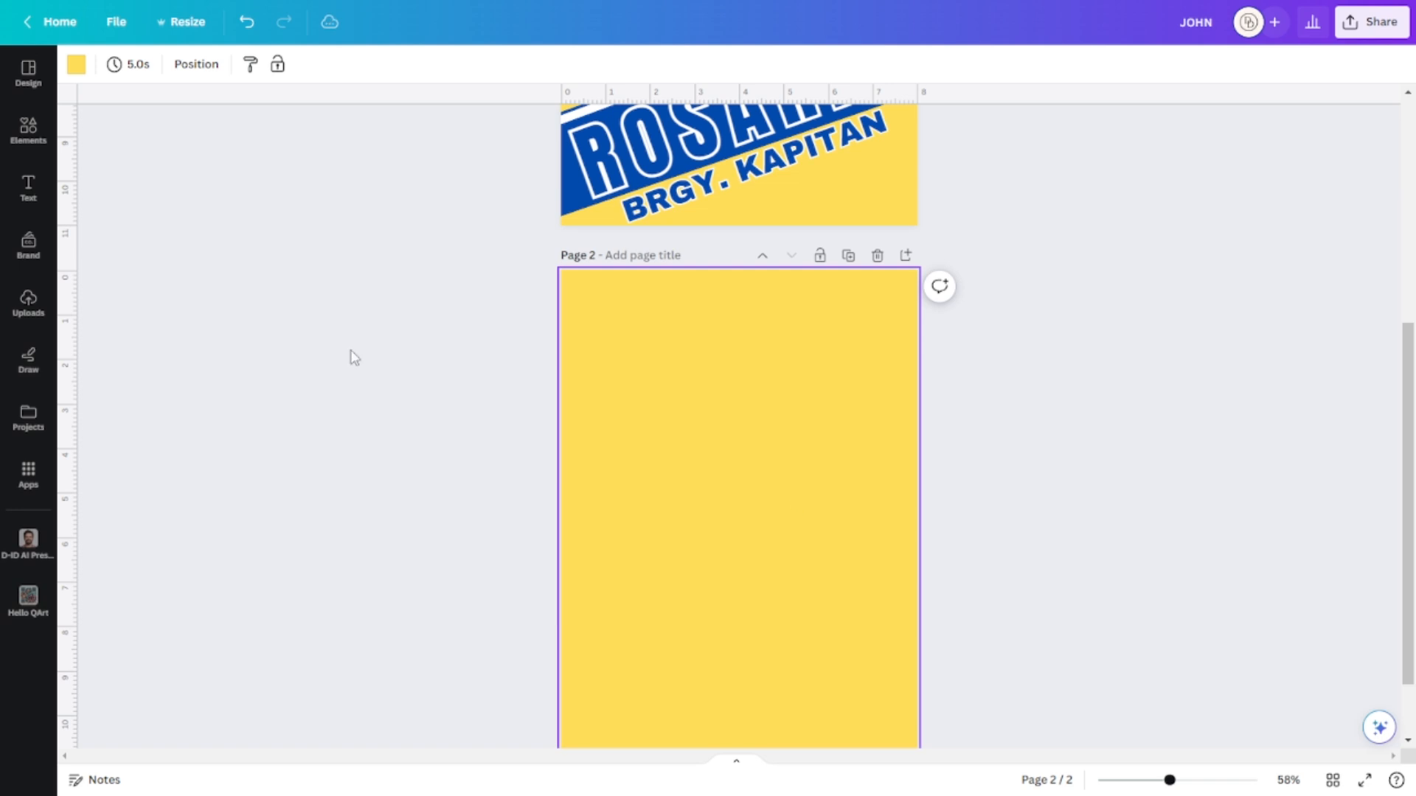
click(77, 70)
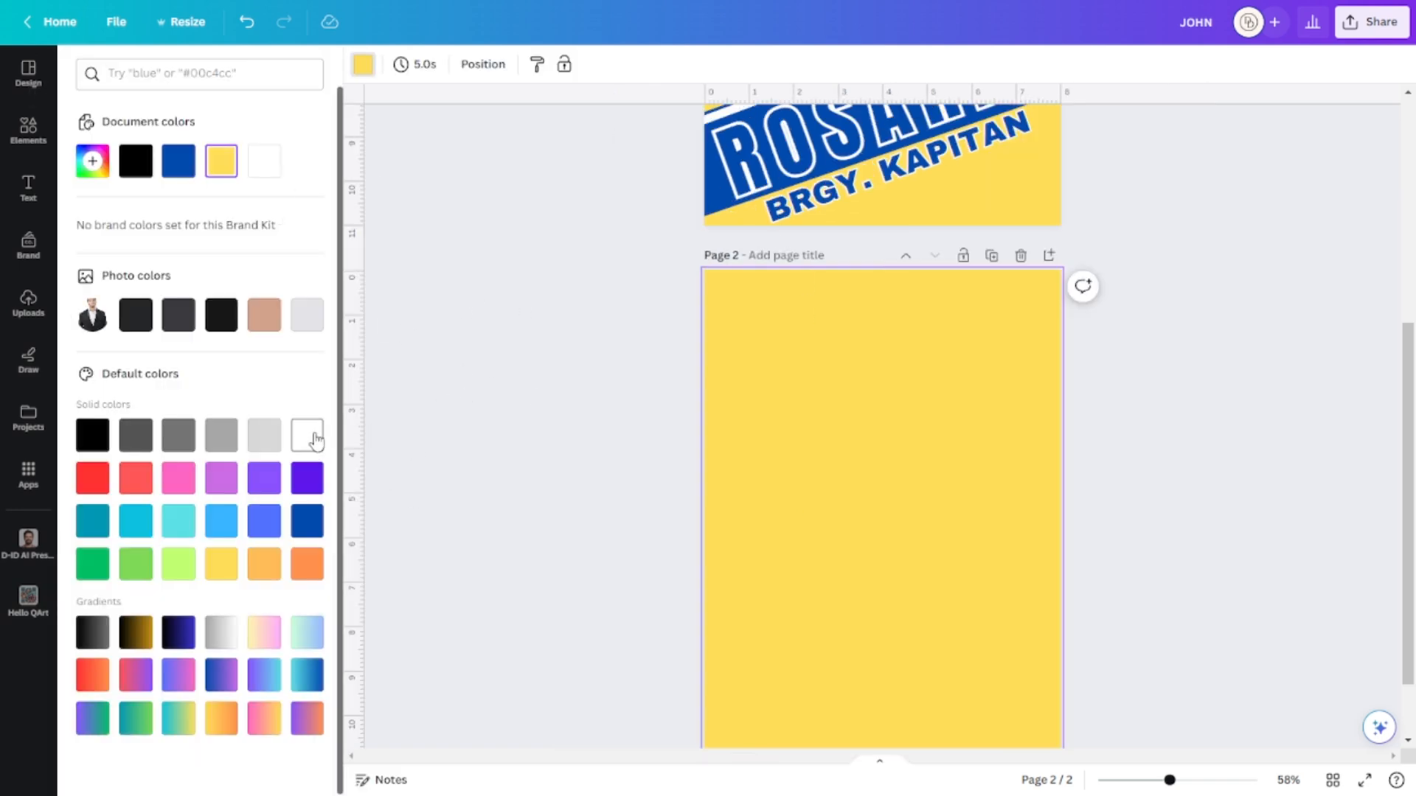
click(306, 435)
click(1160, 408)
scroll(1160, 408, up, 5)
scroll(1163, 408, down, 1)
scroll(1164, 408, down, 2)
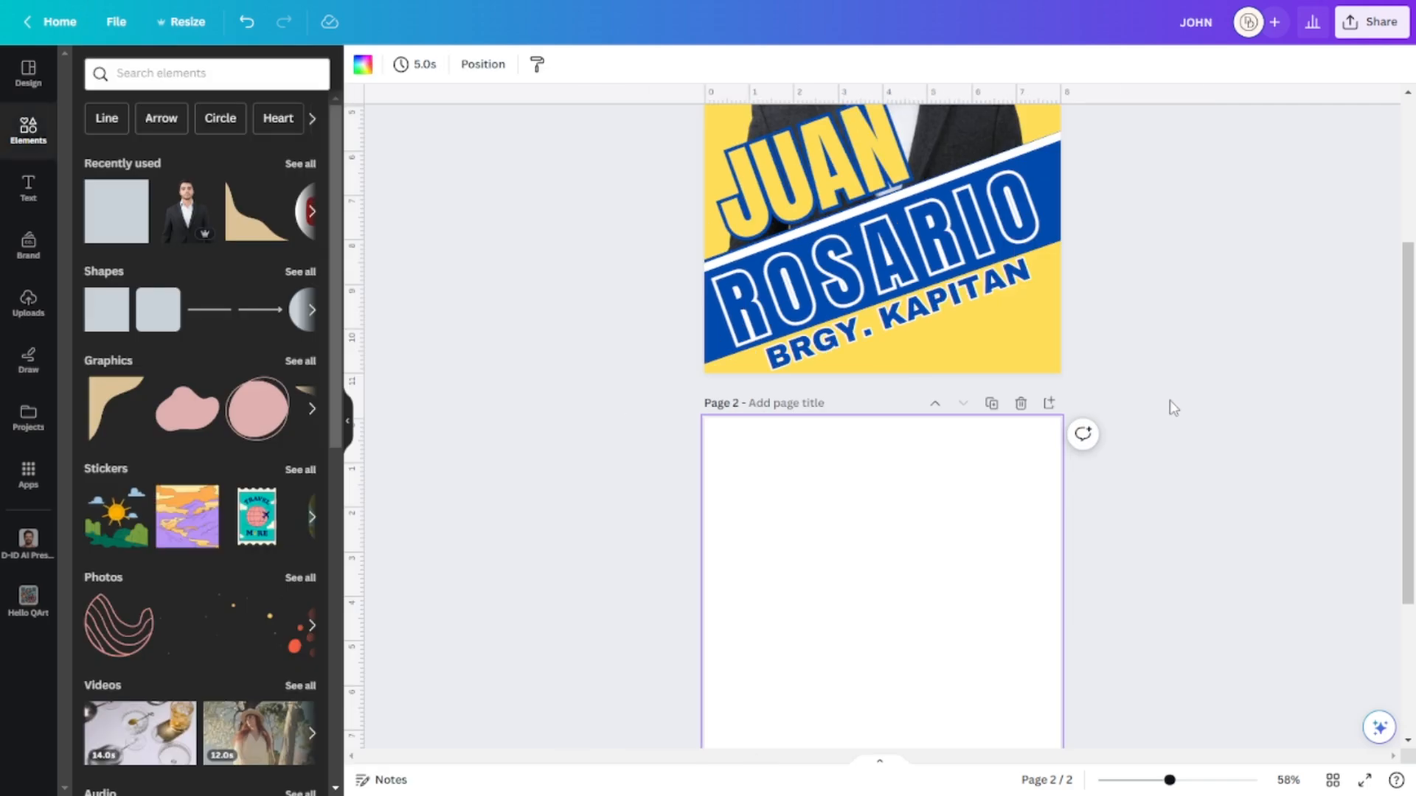
scroll(1173, 394, down, 1)
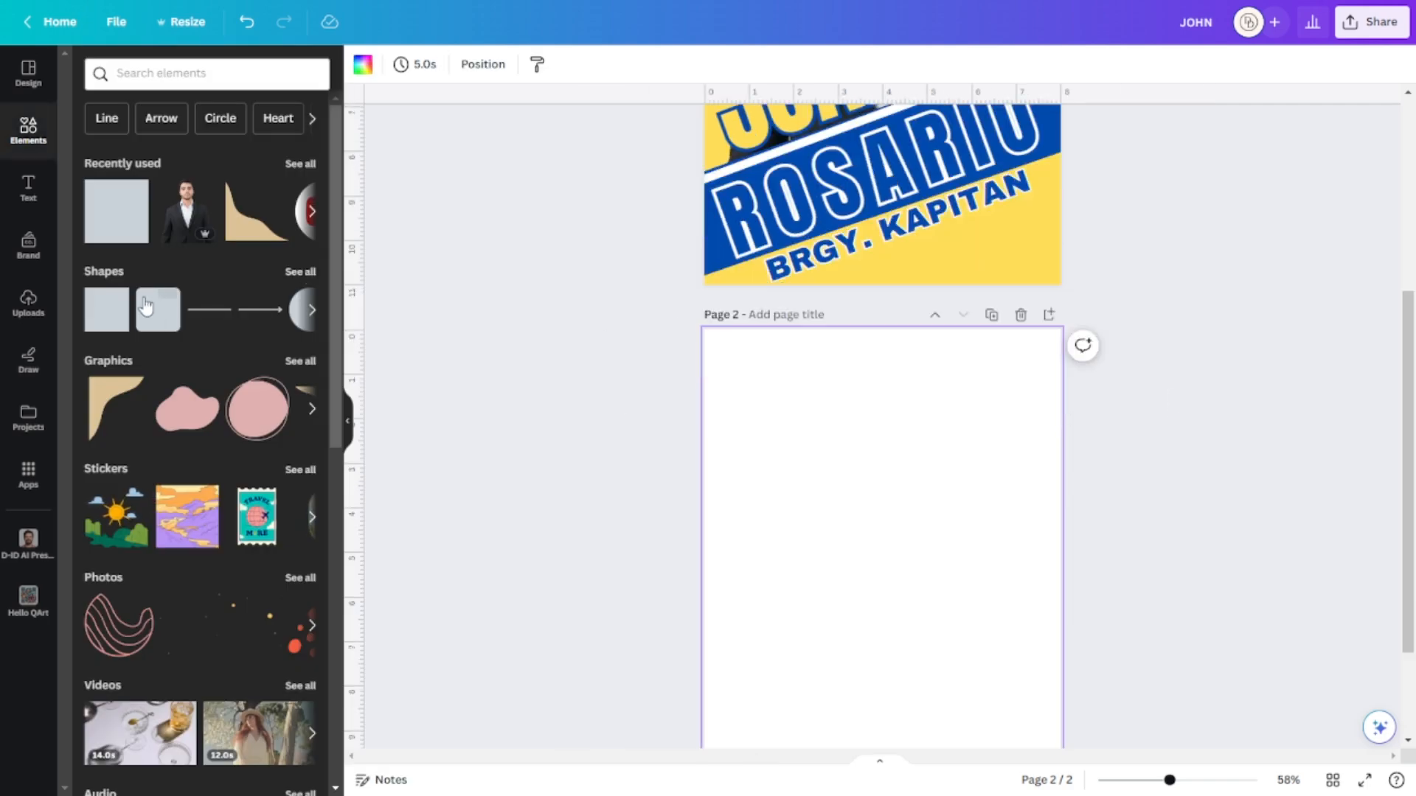
Add a curved corner graphic to page 2, tilted about 48° and enlarged at the top-left.
click(103, 413)
drag(870, 553, 851, 504)
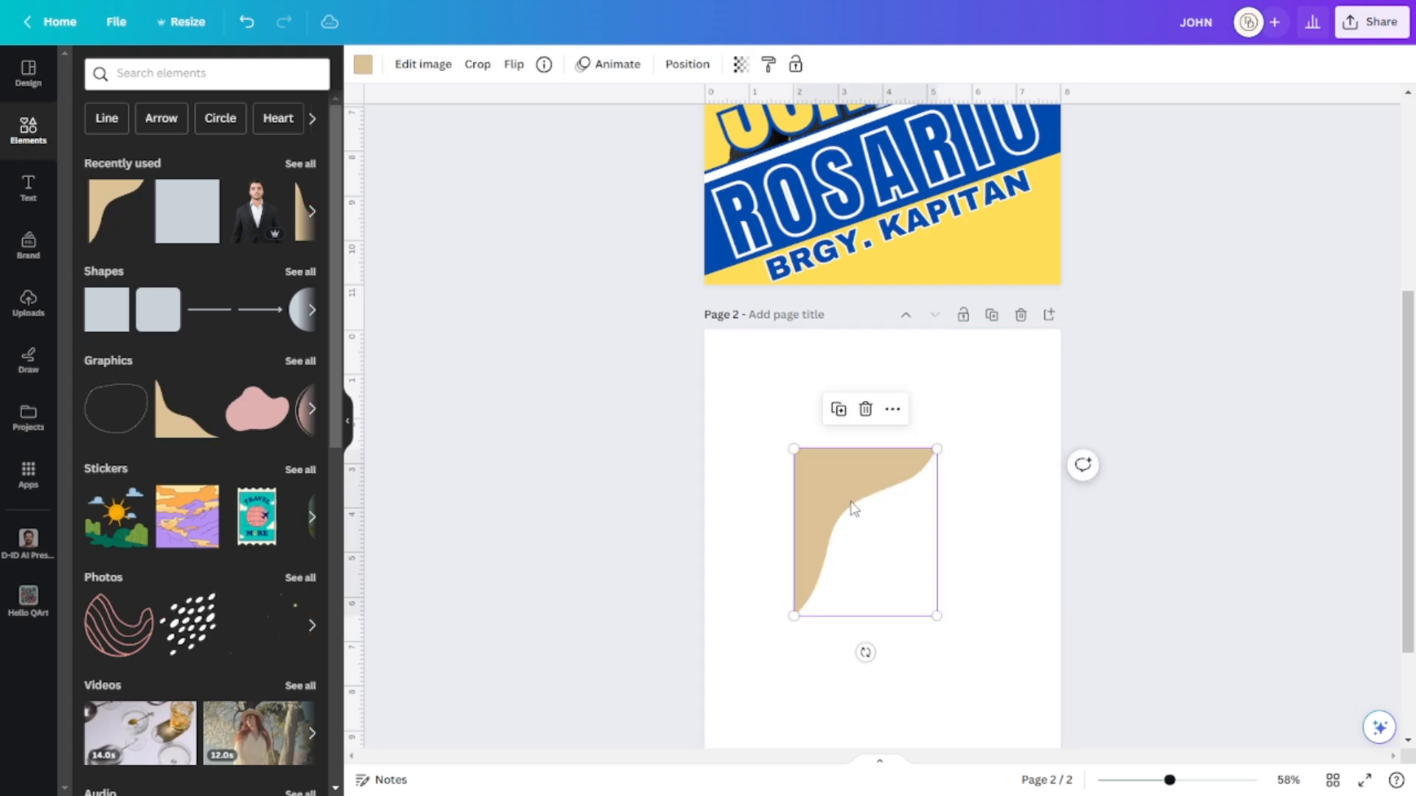
drag(865, 652, 918, 437)
drag(764, 495, 965, 649)
drag(976, 529, 1160, 543)
drag(1042, 479, 808, 354)
drag(933, 414, 1205, 428)
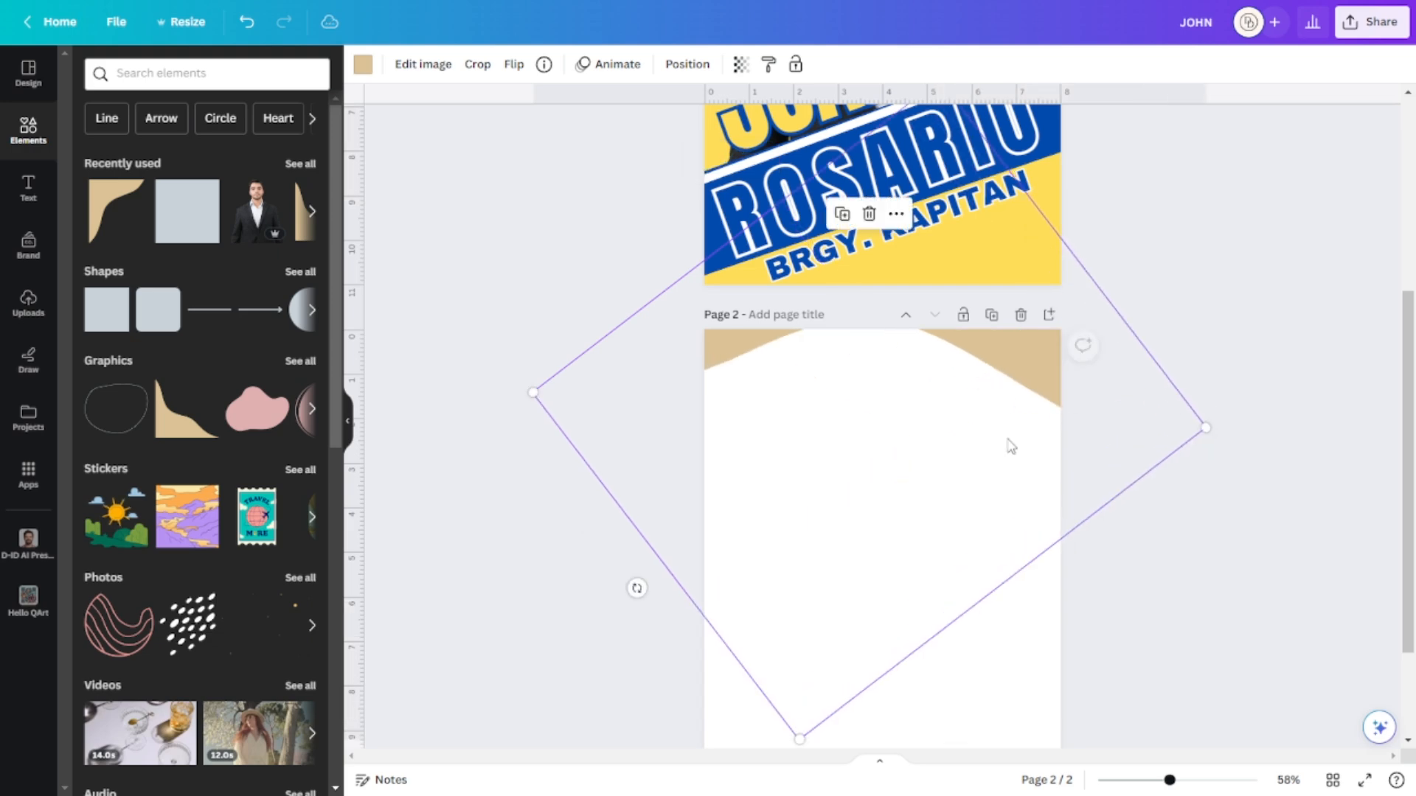
drag(1010, 446, 1033, 458)
scroll(1246, 359, up, 3)
scroll(1252, 360, down, 5)
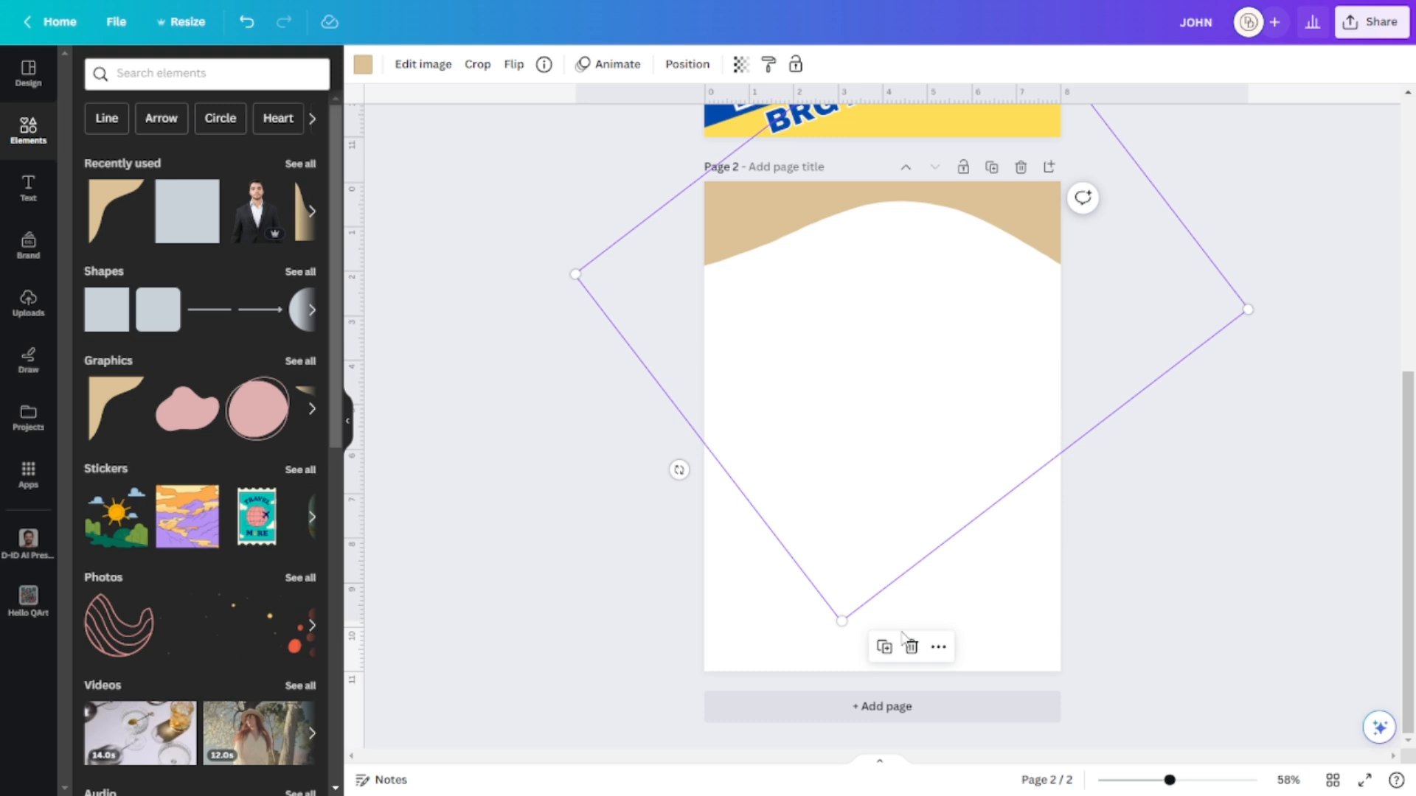
drag(678, 469, 857, 477)
drag(792, 365, 737, 380)
Recolour the curved graphic red.
click(1173, 415)
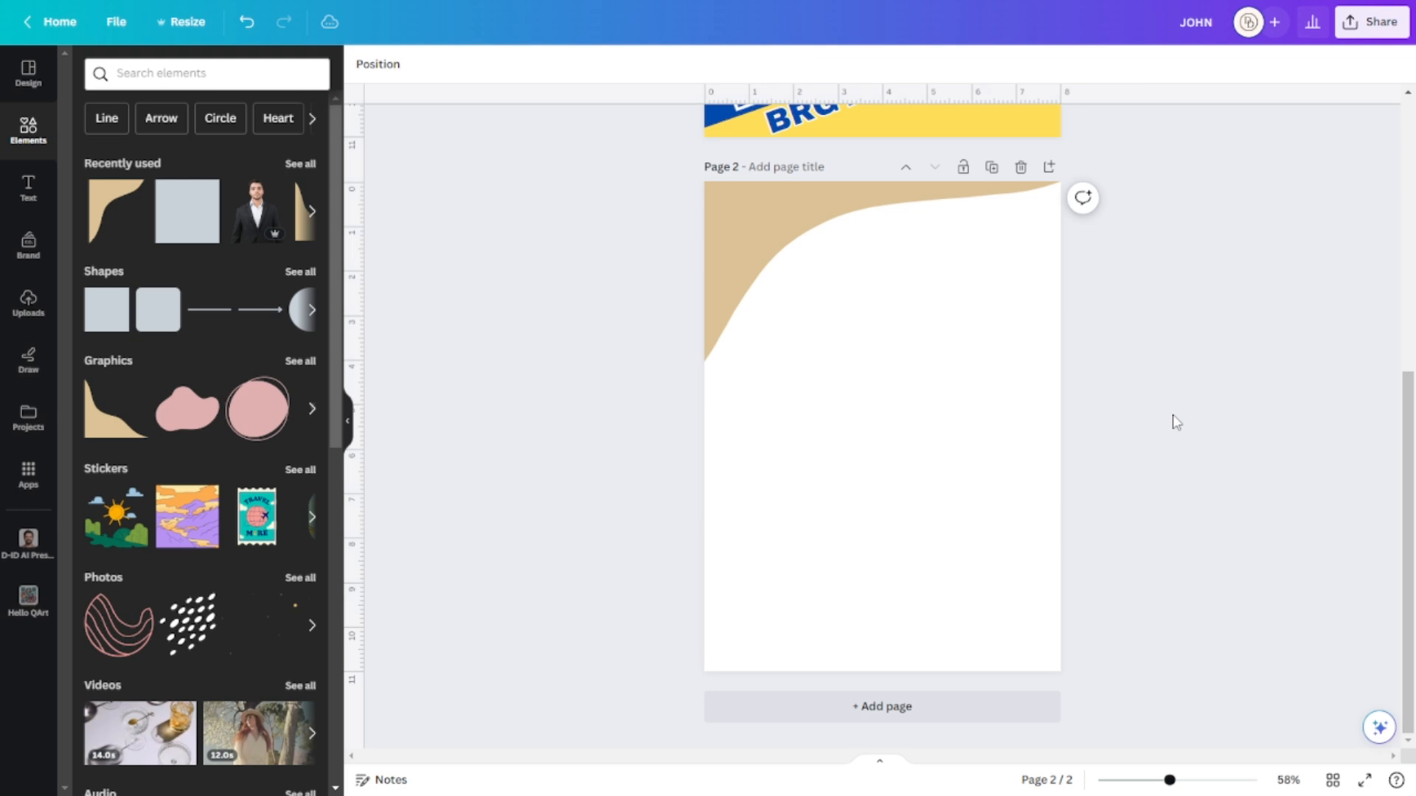
click(870, 227)
click(362, 64)
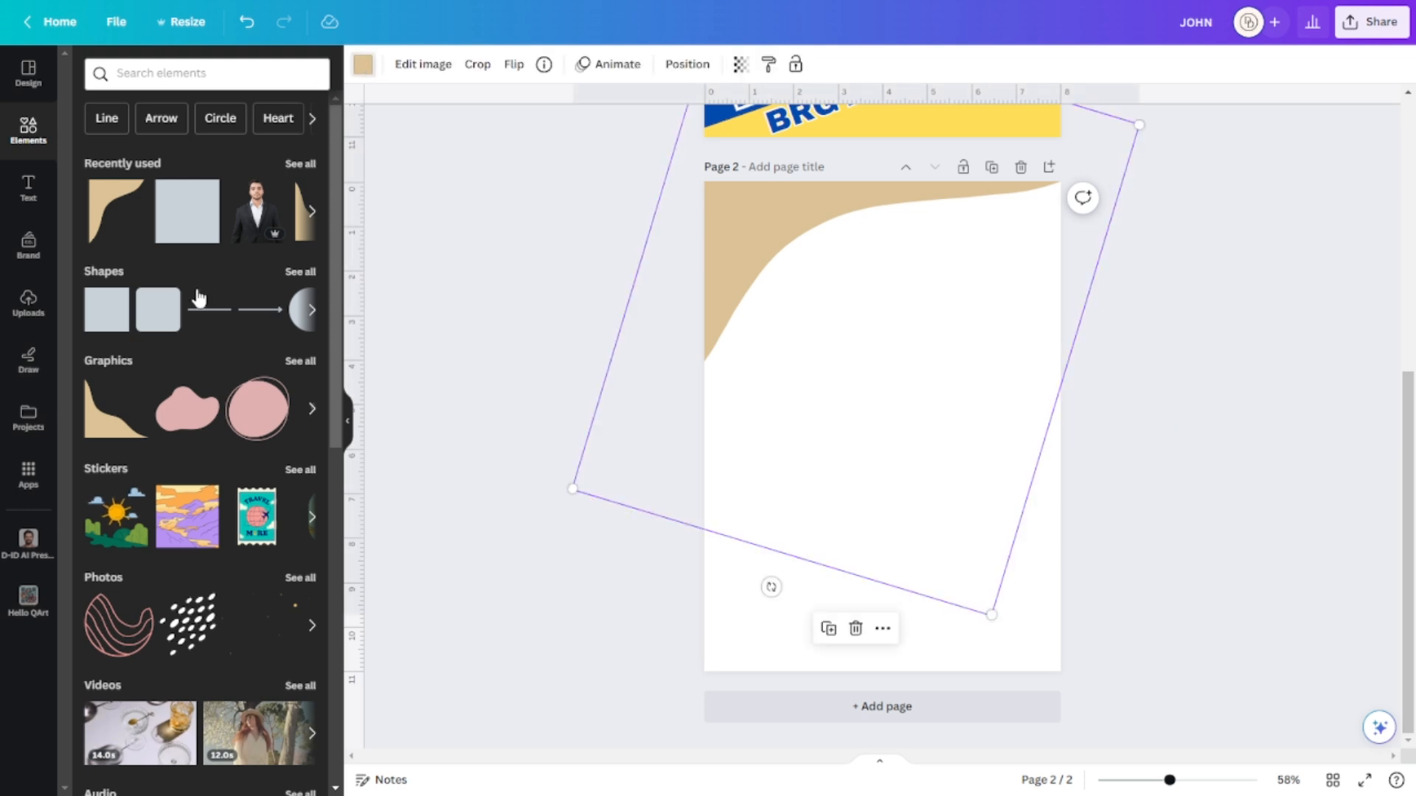
click(92, 477)
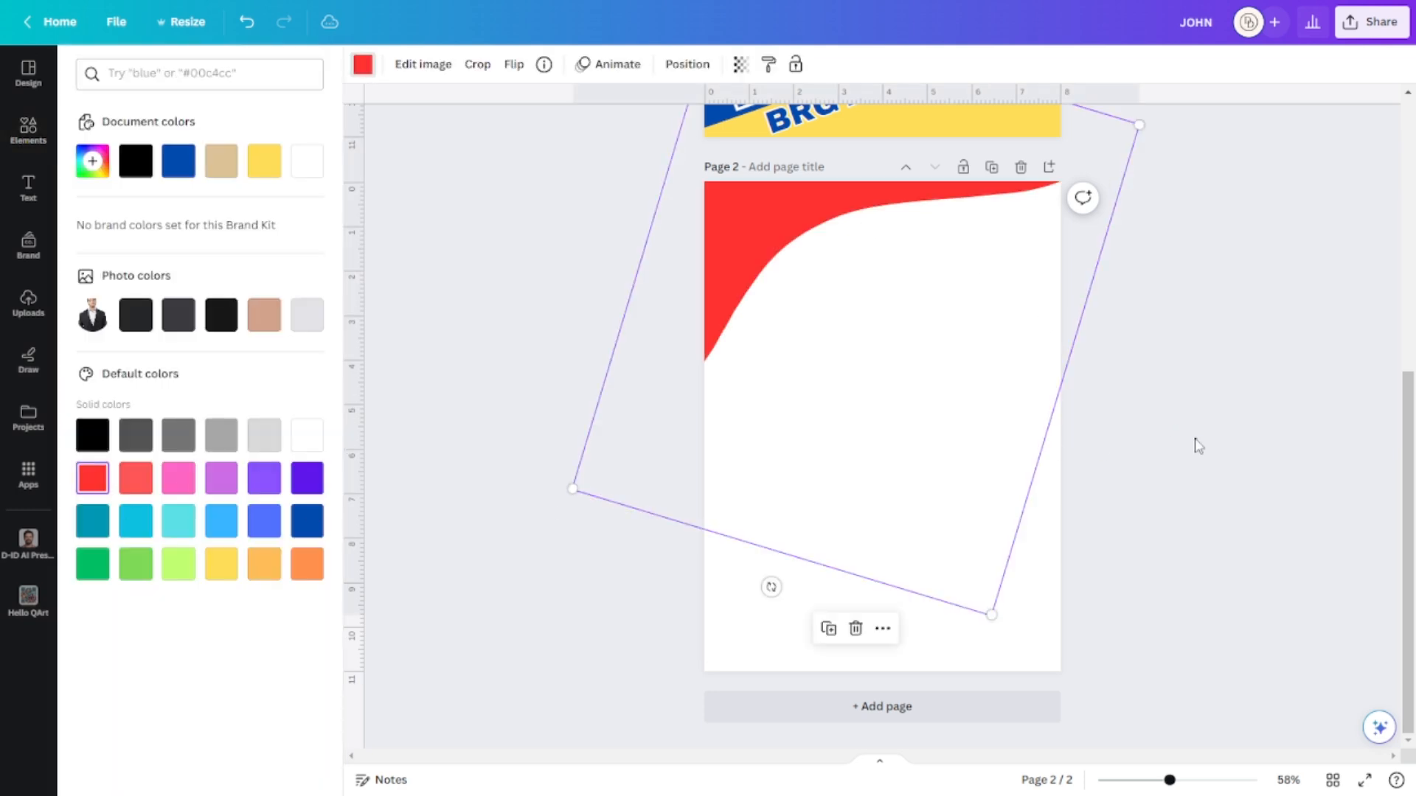
click(1196, 442)
Duplicate the red wave, flip it and enlarge it across page 2's lower part.
click(766, 295)
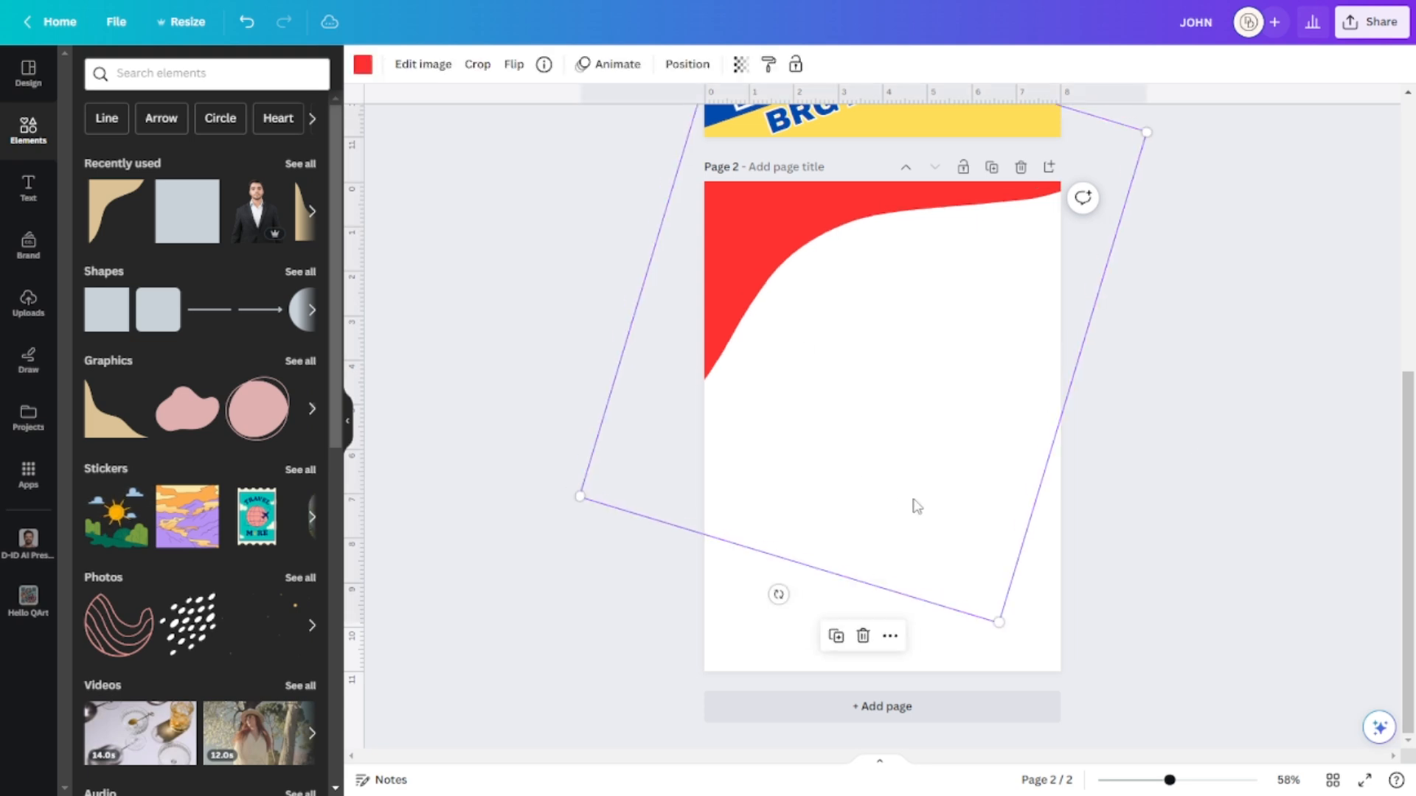
key(ctrl+d)
drag(980, 362, 863, 284)
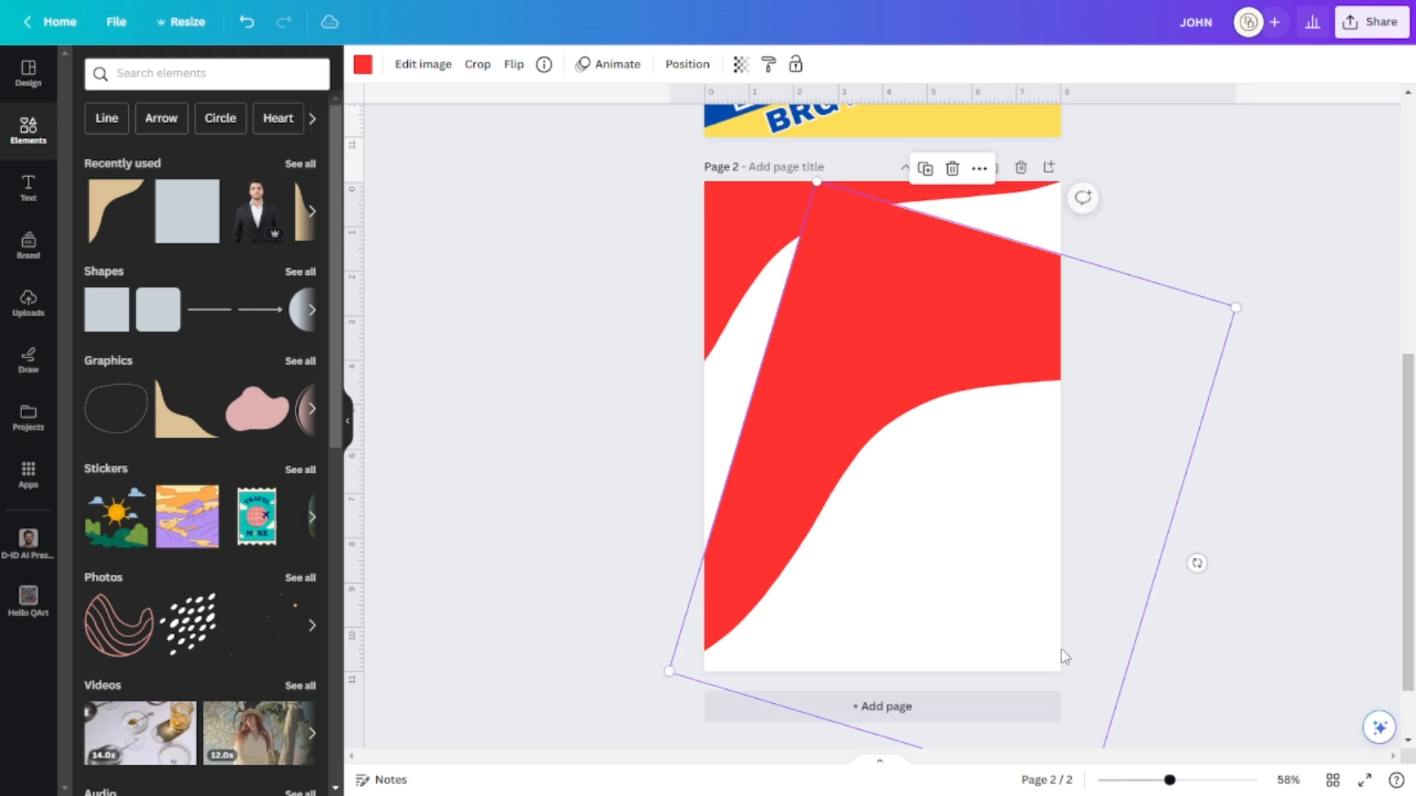
drag(884, 571, 799, 522)
drag(940, 568, 987, 589)
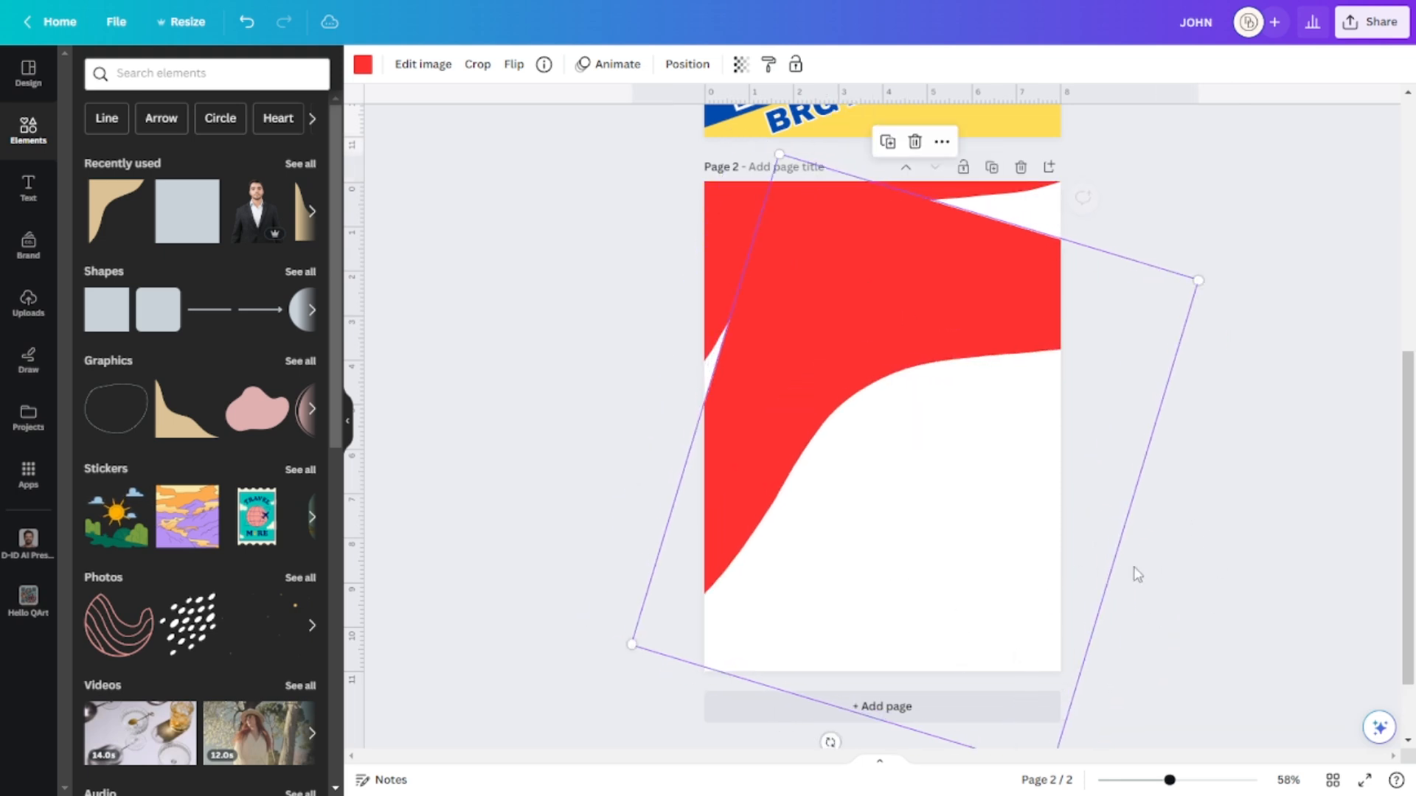
drag(830, 742, 965, 219)
drag(974, 575, 1035, 555)
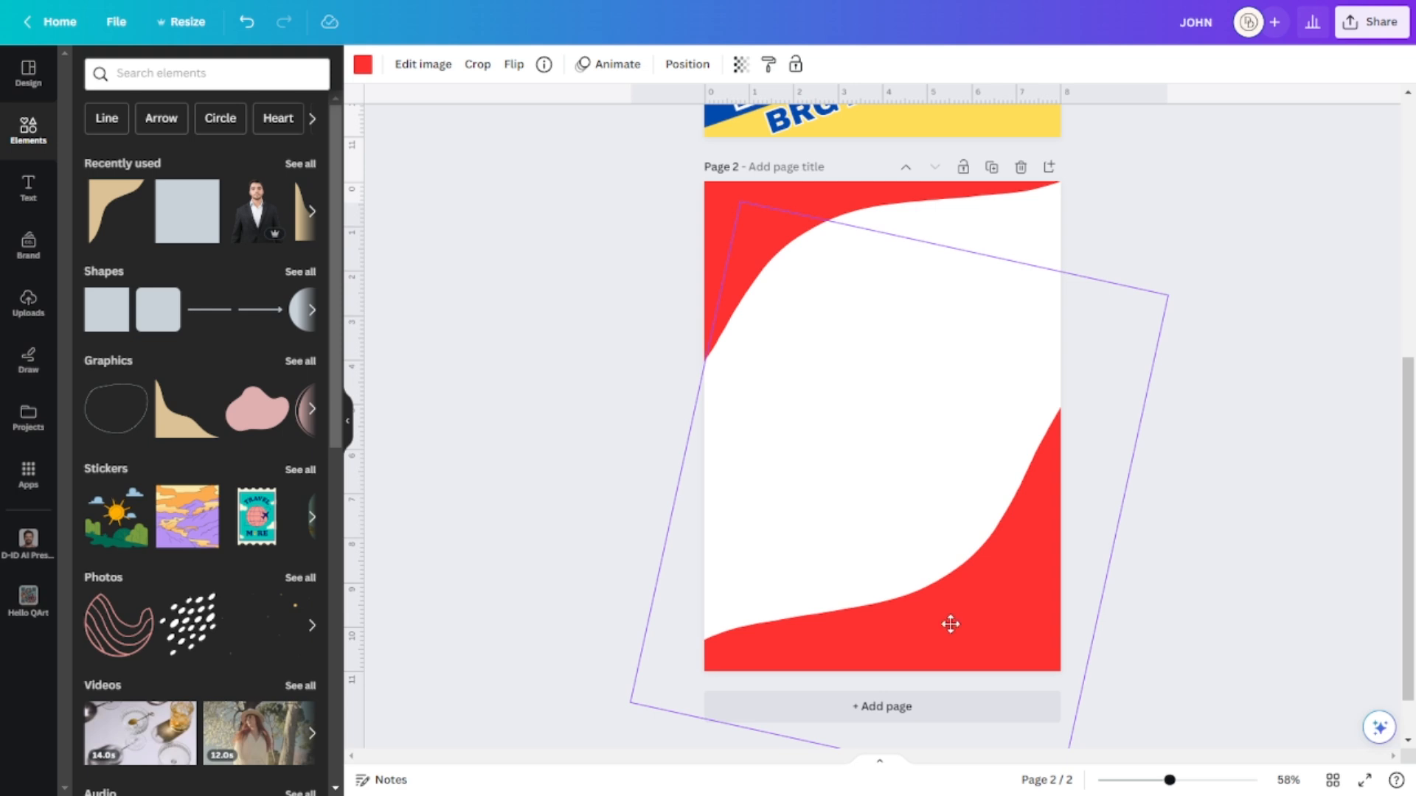
drag(951, 624, 884, 621)
drag(1097, 310, 1373, 248)
drag(1080, 627, 1101, 456)
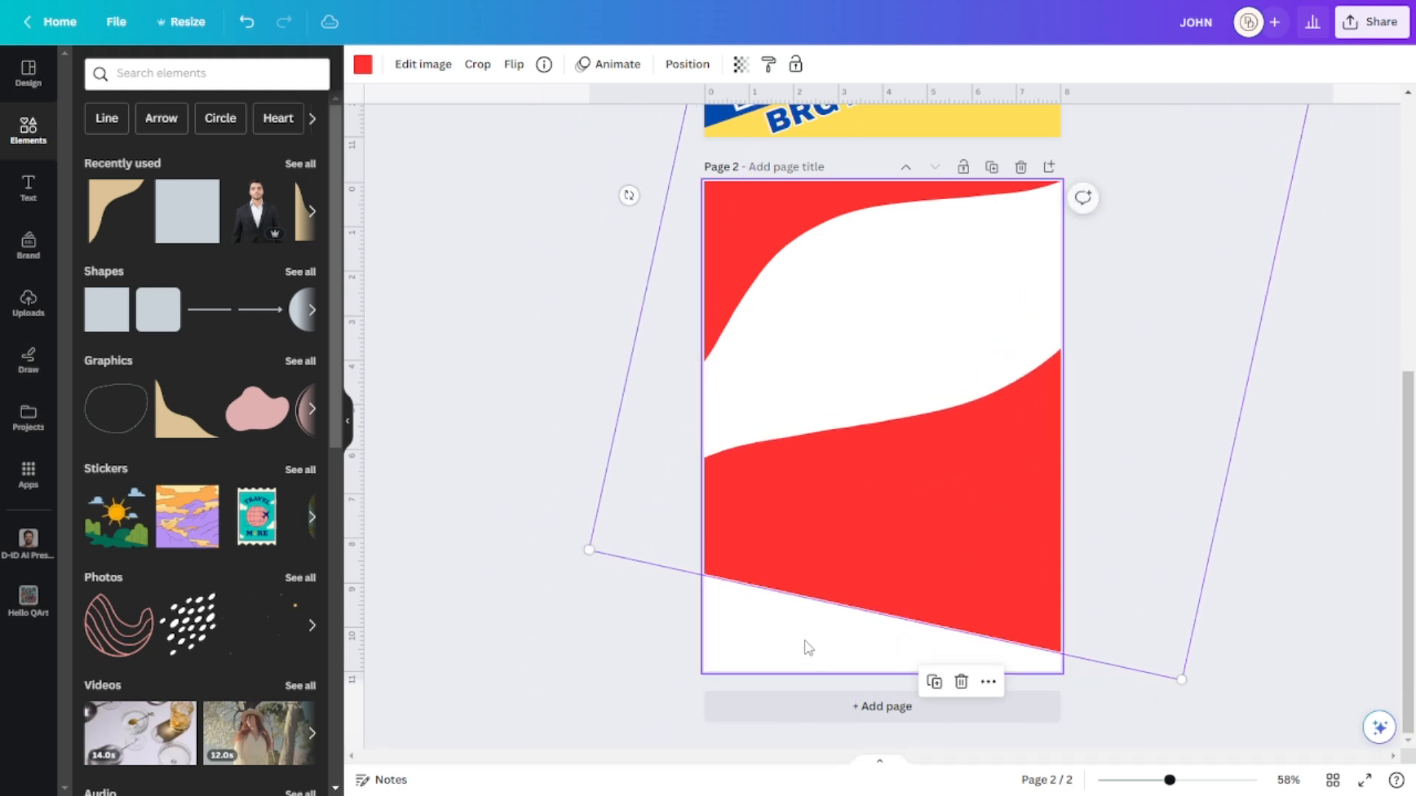
drag(588, 550, 487, 741)
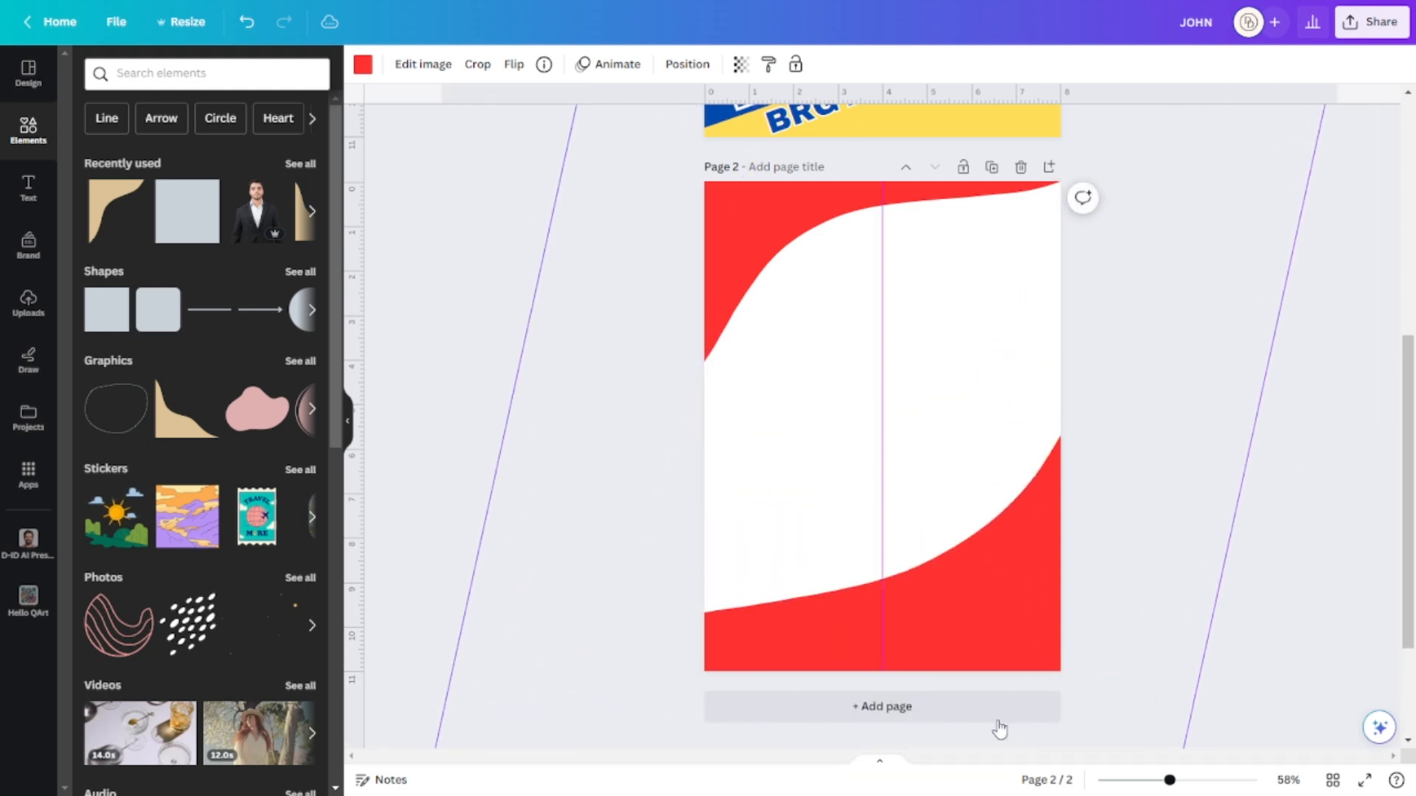
drag(1004, 725, 1009, 676)
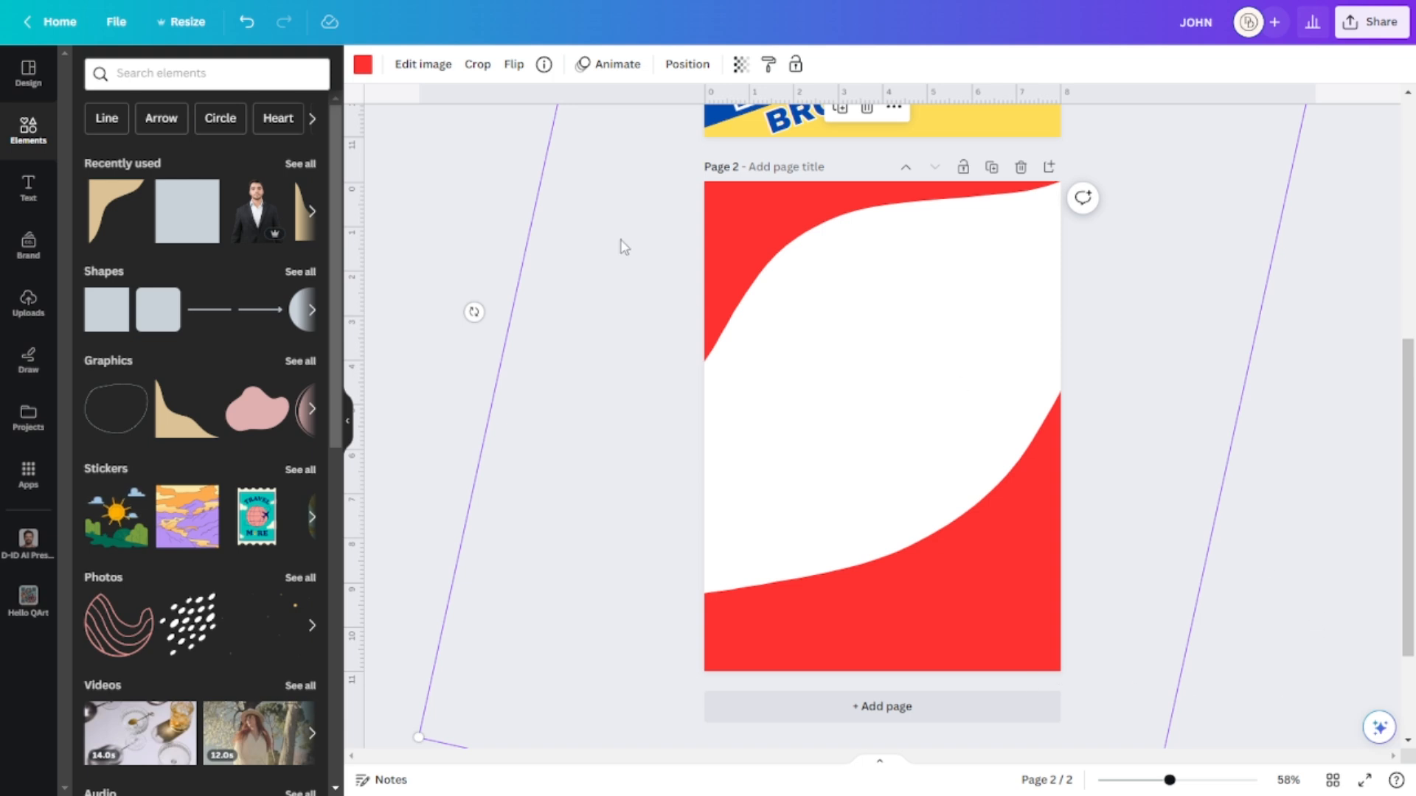
Tilt the top-left red wave and pull the bottom red wave up into the page.
drag(845, 446, 1070, 517)
drag(716, 245, 696, 255)
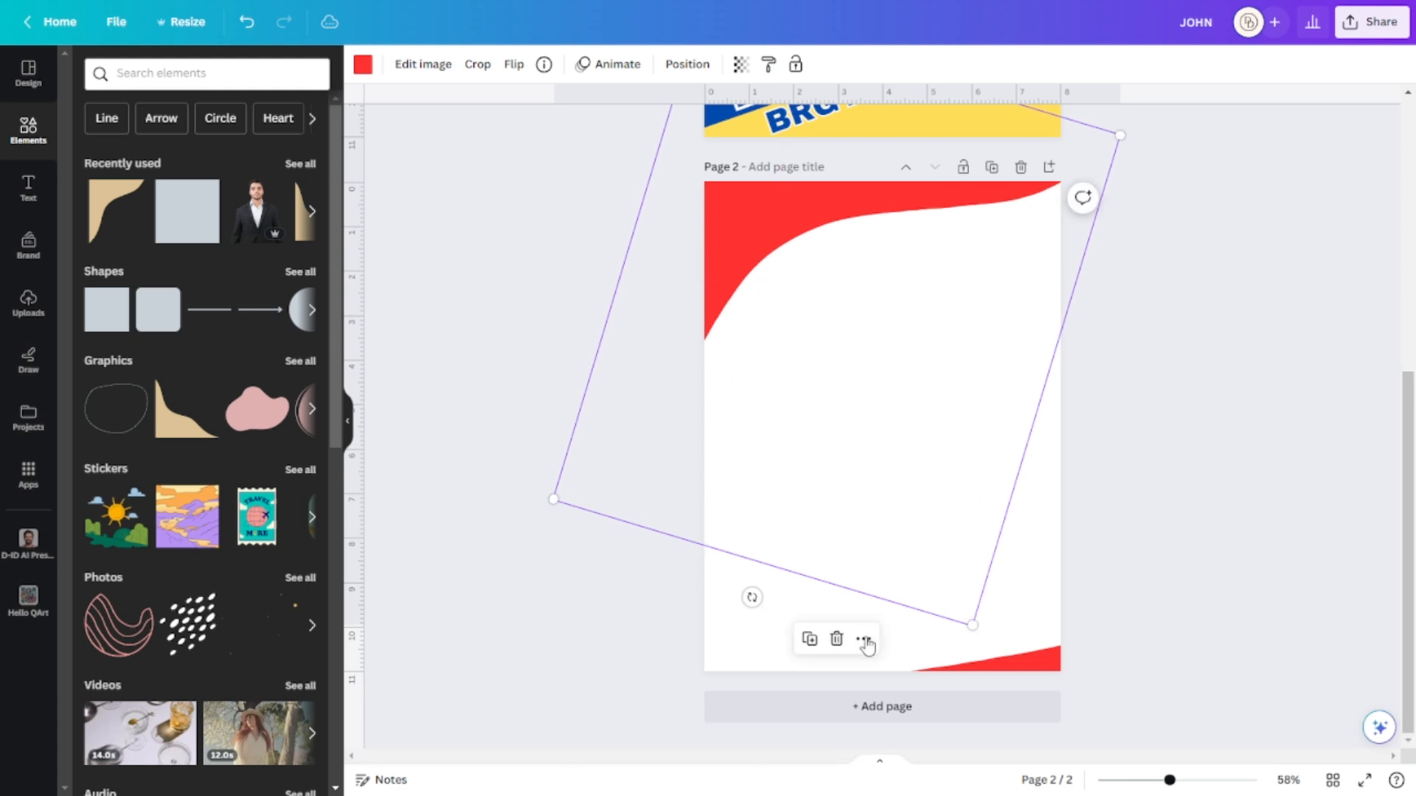
drag(752, 597, 736, 591)
mouse_move(771, 362)
mouse_down()
mouse_move(775, 324)
mouse_move(778, 339)
mouse_up()
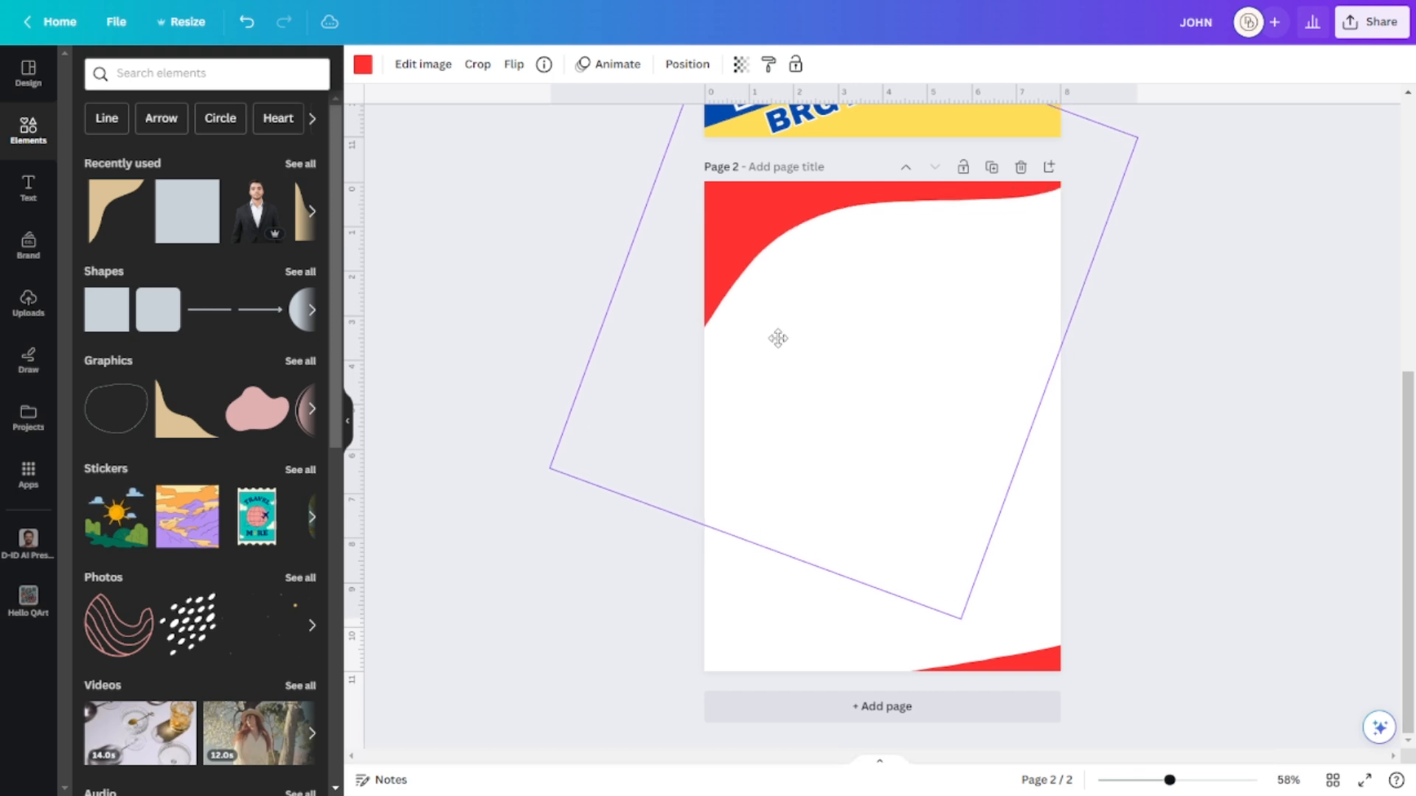
click(1213, 446)
drag(988, 629, 831, 556)
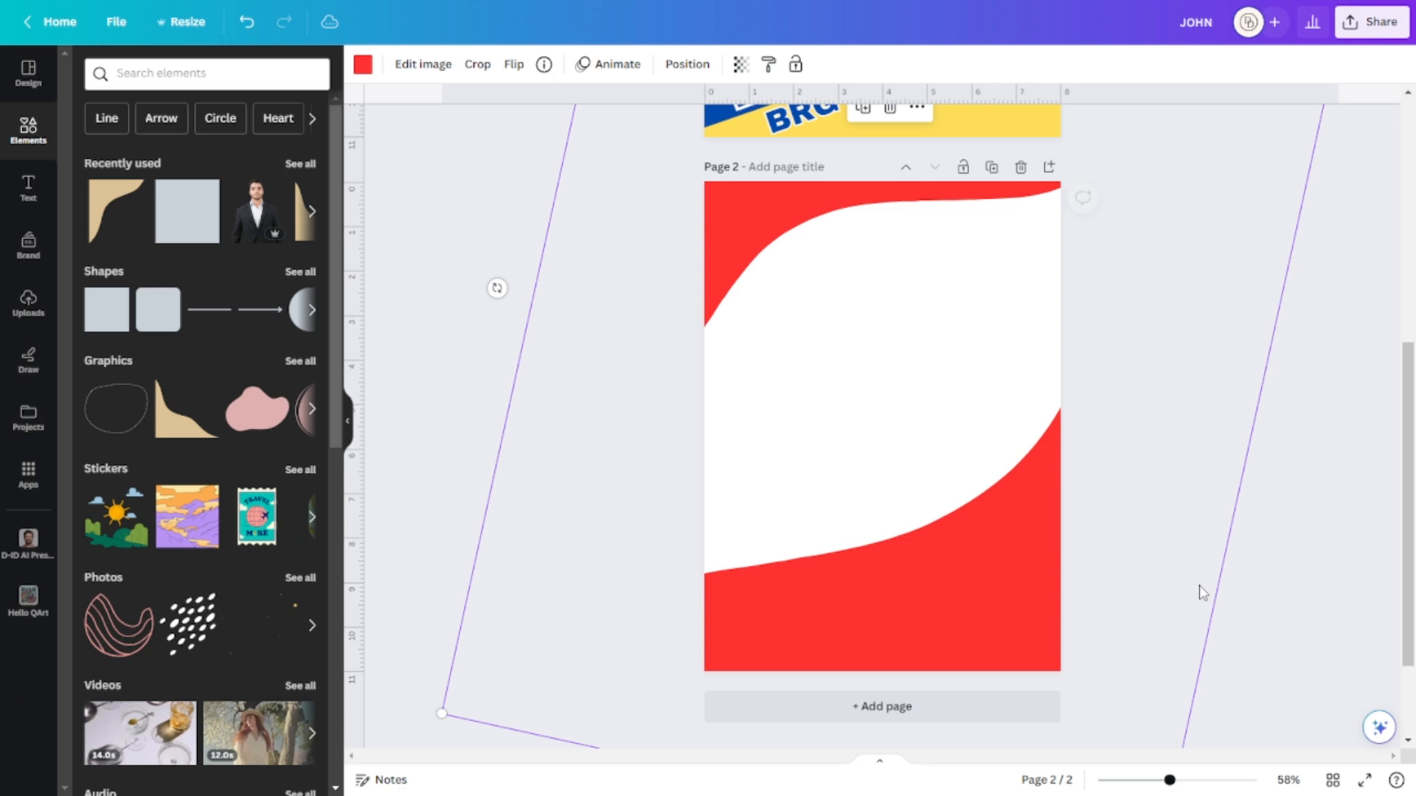
click(1276, 637)
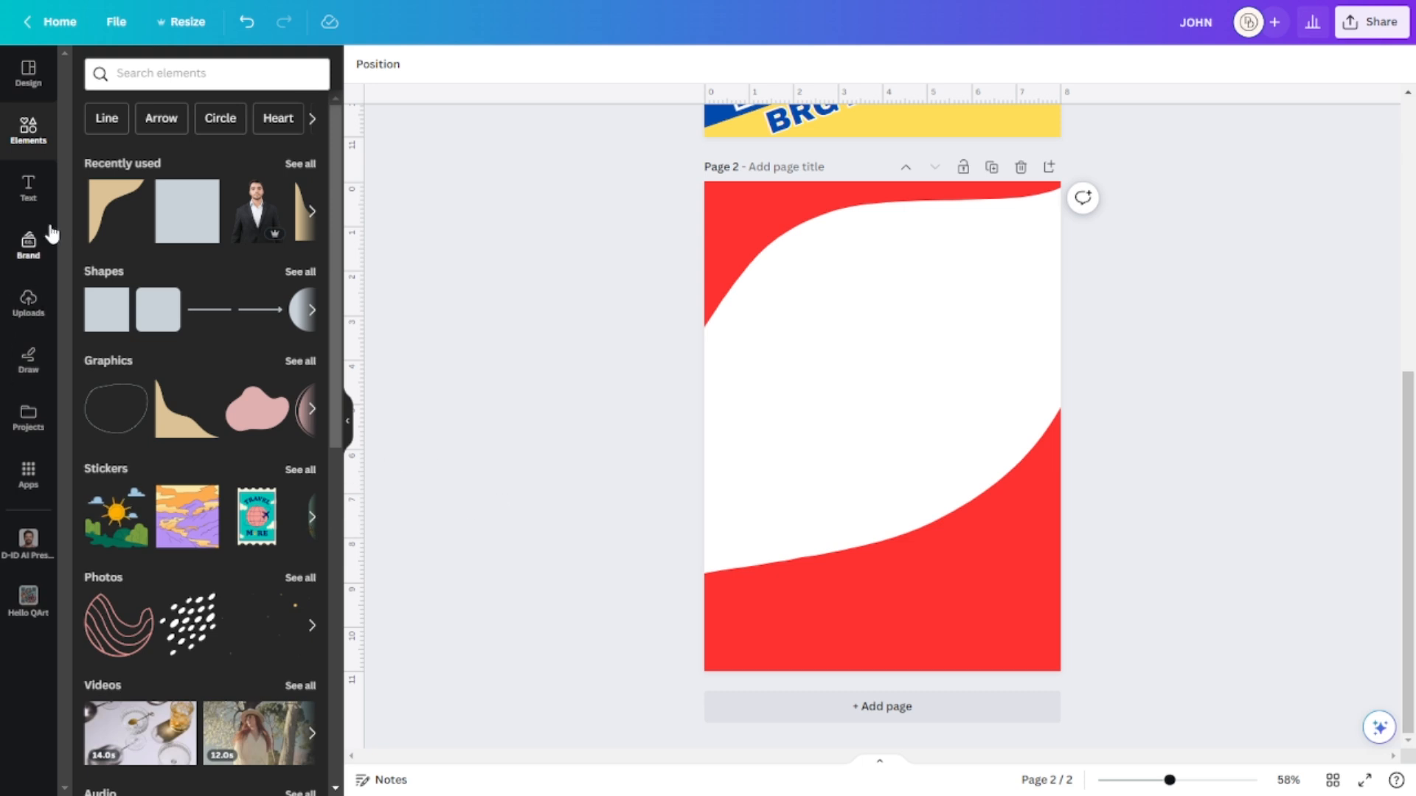
Search the elements library for 'FORMAL ATTIRE WOMAN'.
click(221, 71)
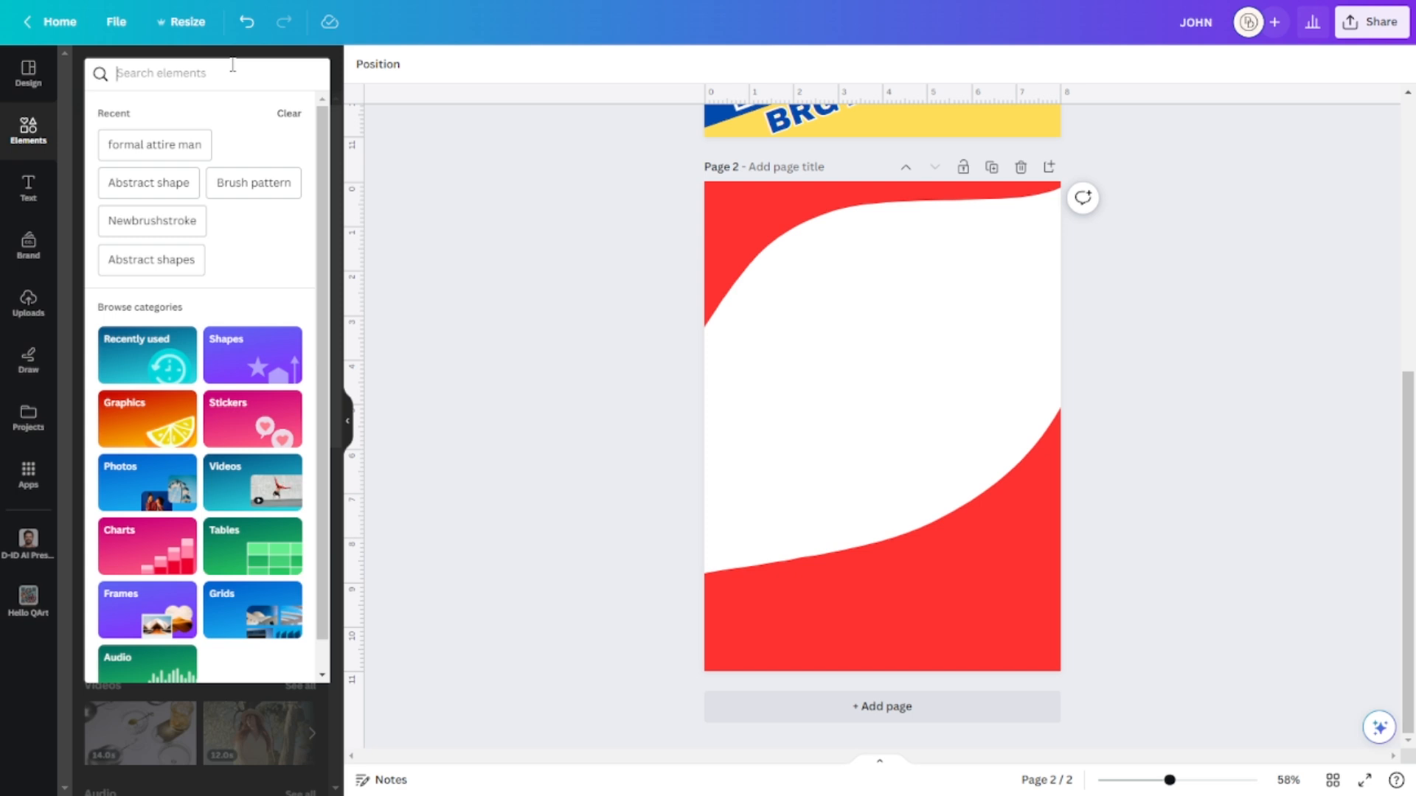
text(FORMAL ATT)
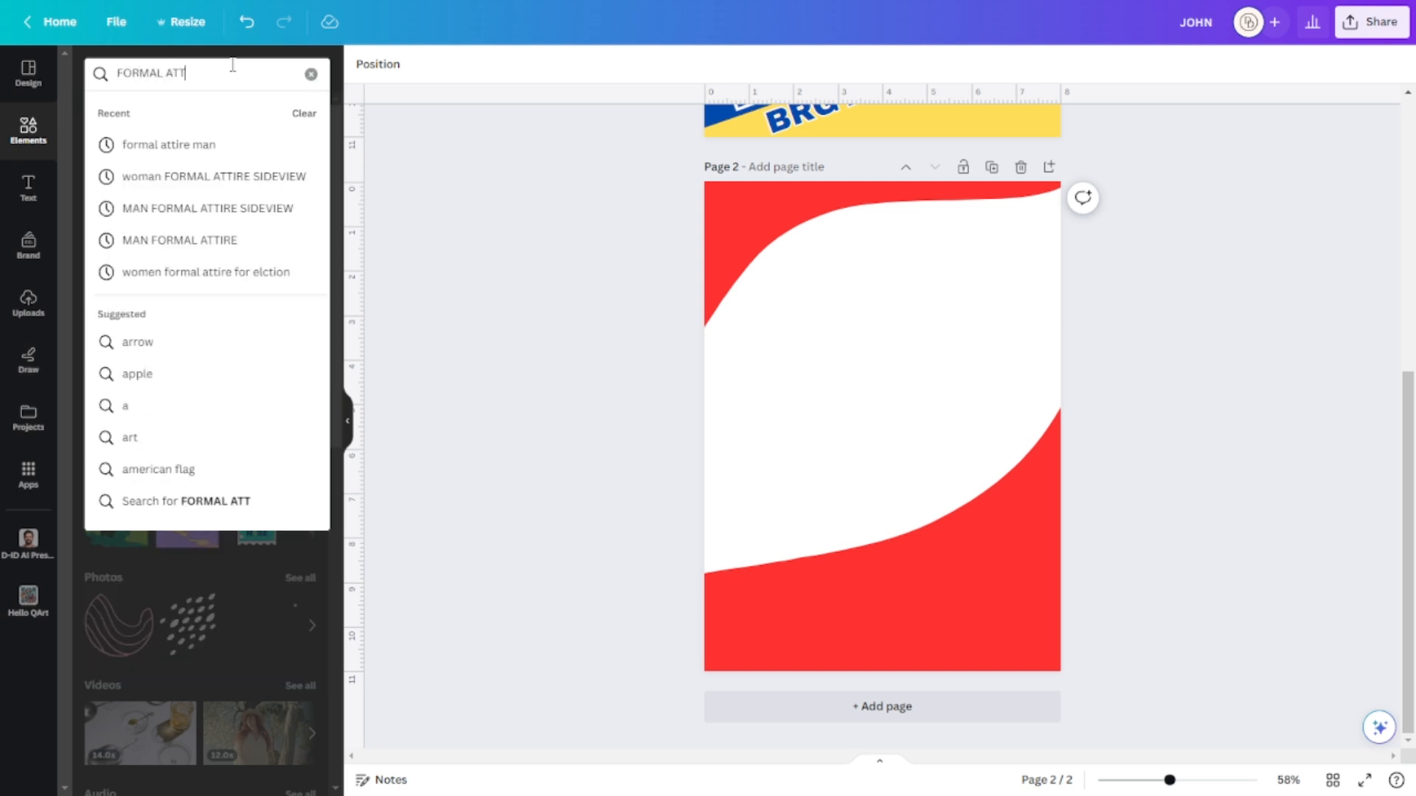
text(IRE WOMAN)
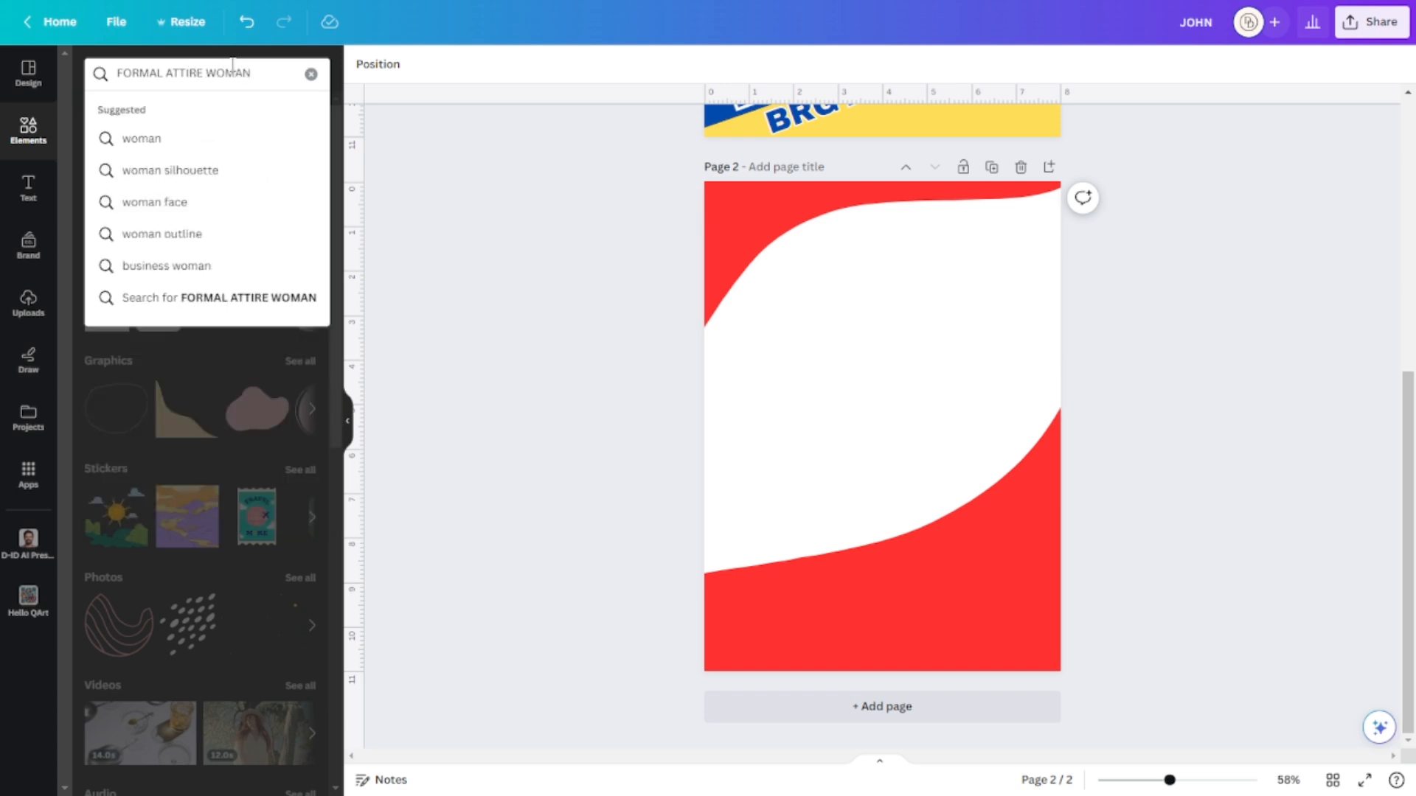
key(Return)
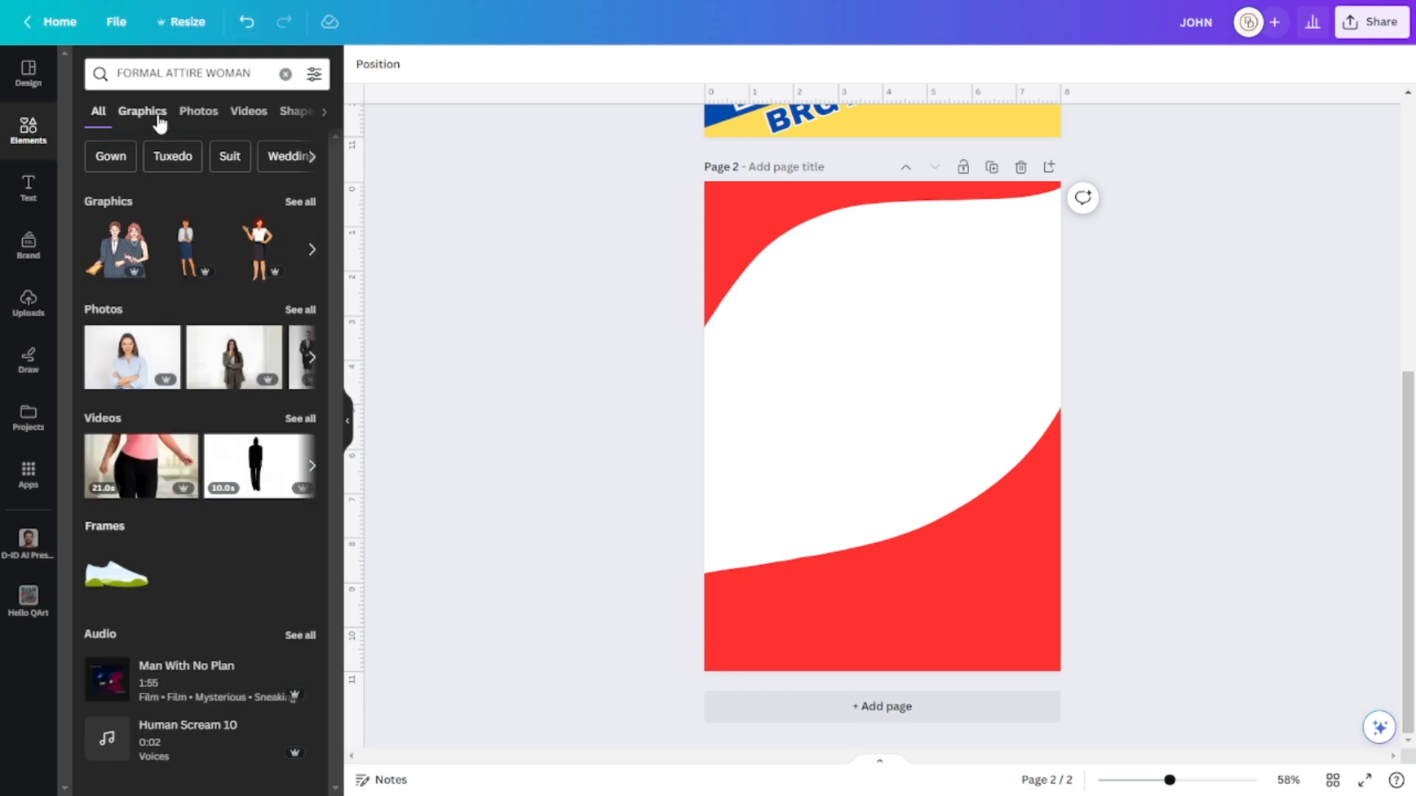
Filter the search results to Photos and browse through them.
click(142, 112)
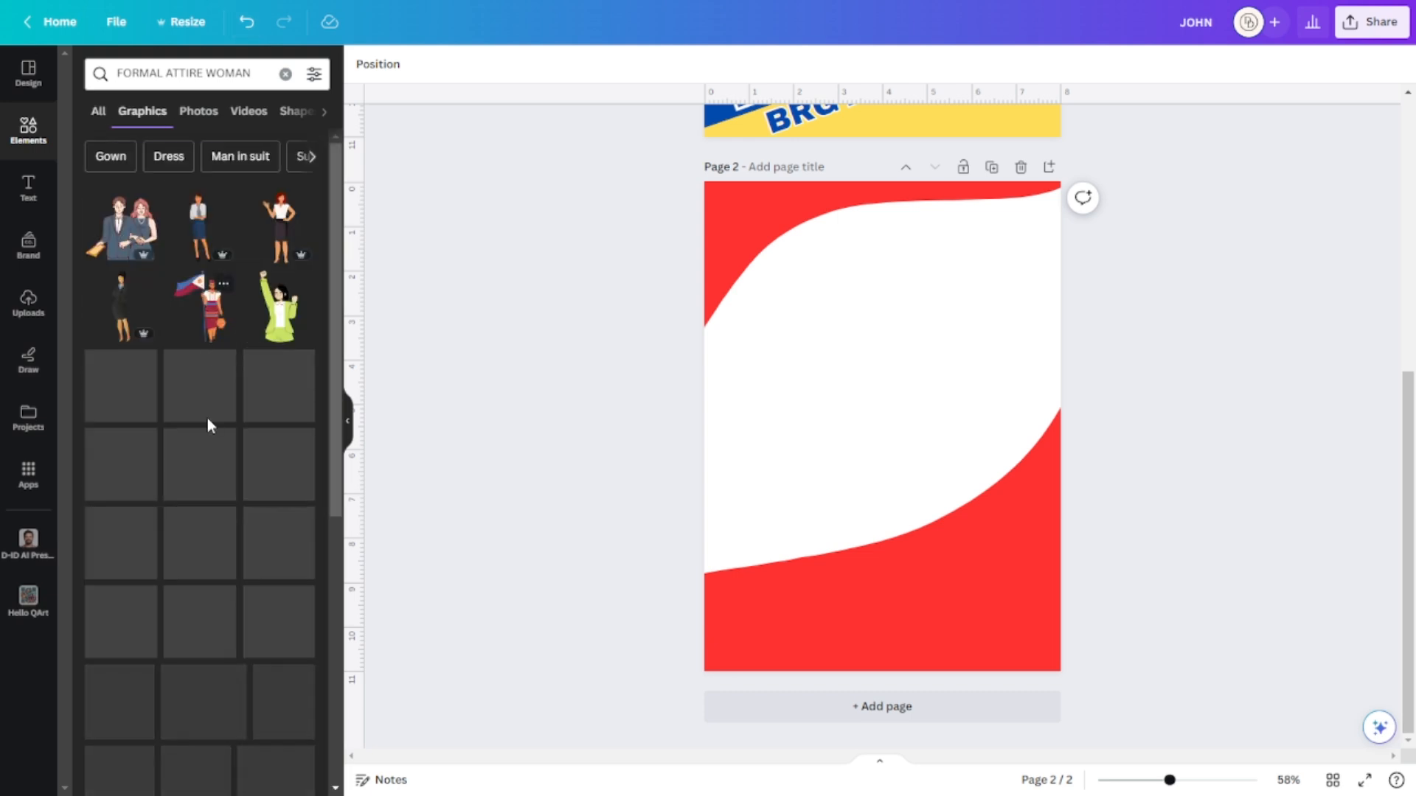
click(200, 113)
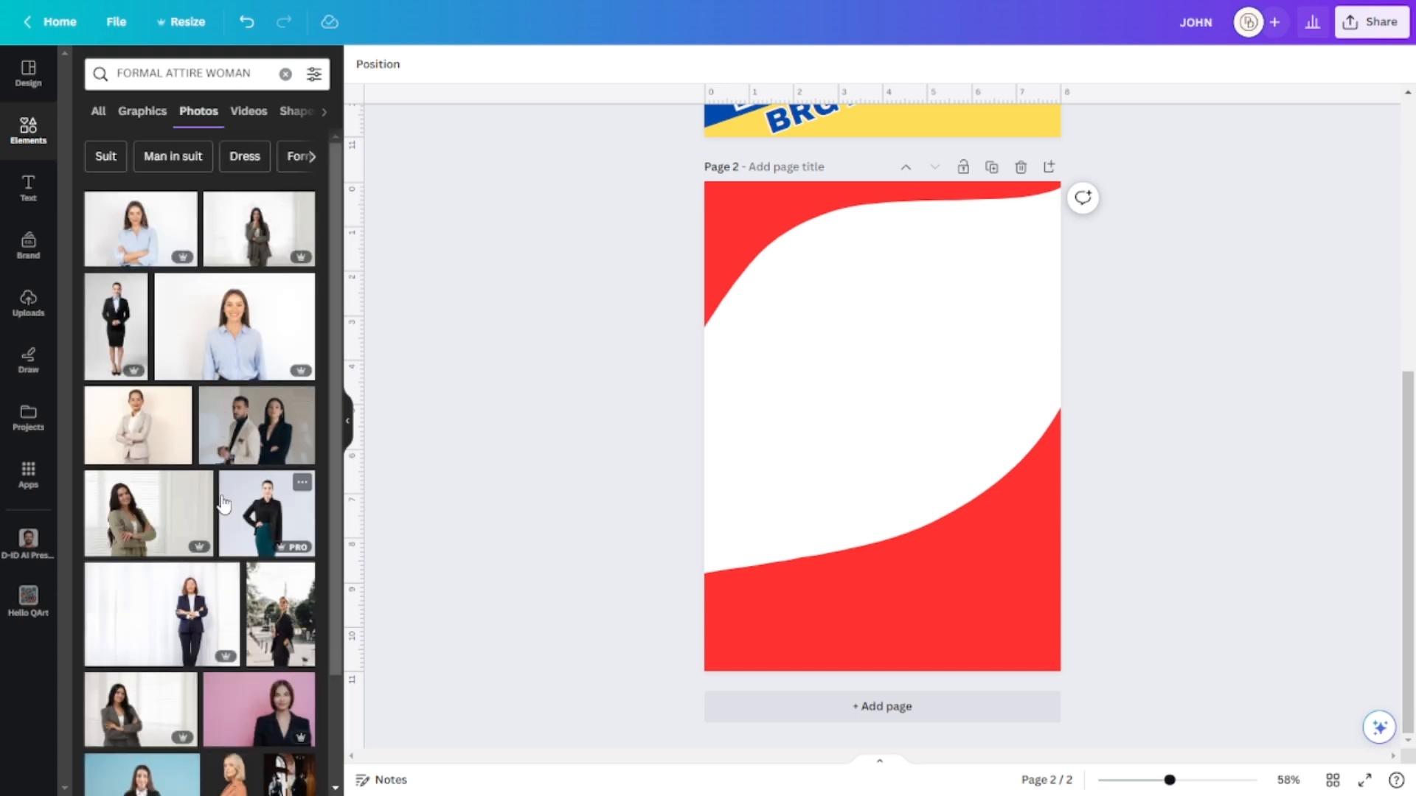
scroll(211, 509, down, 1)
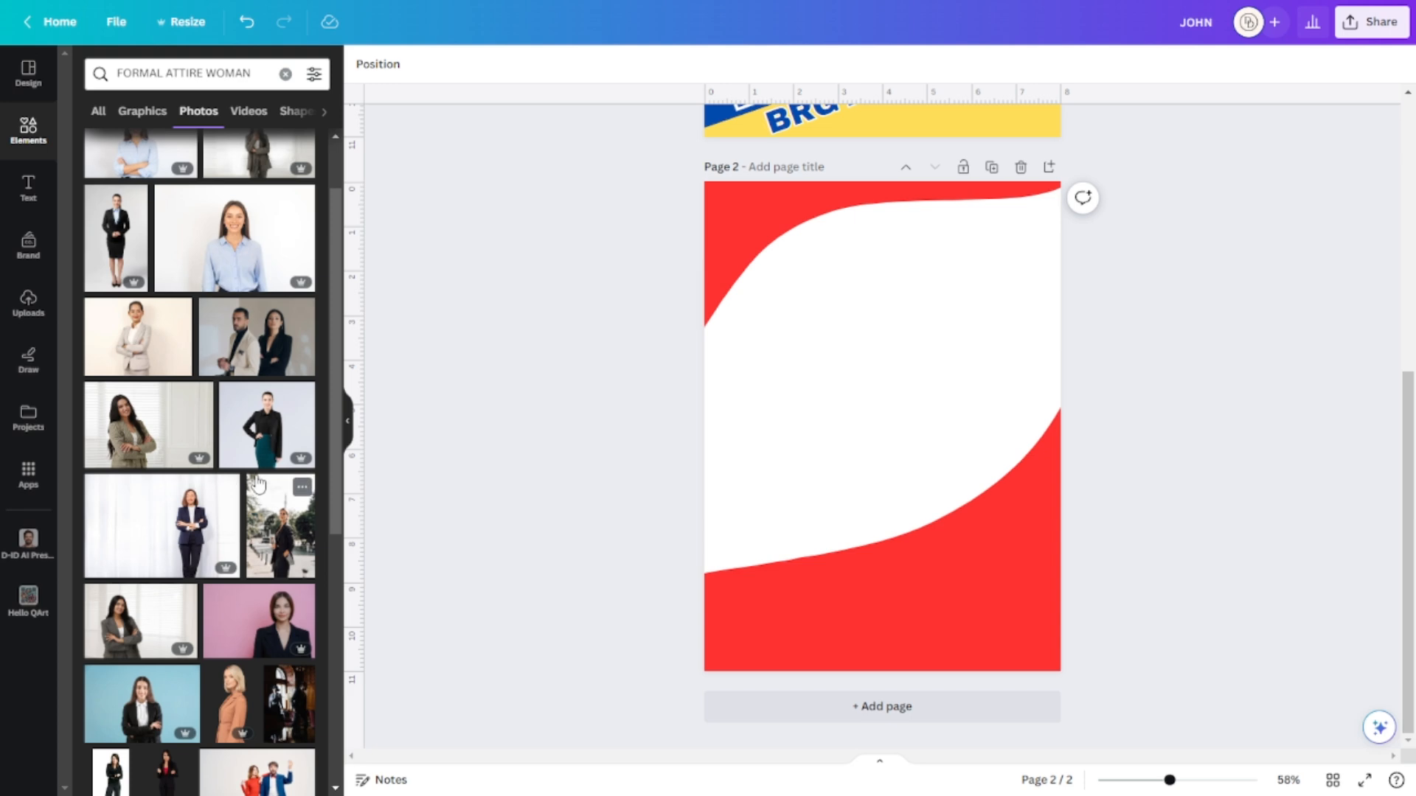
scroll(258, 484, down, 1)
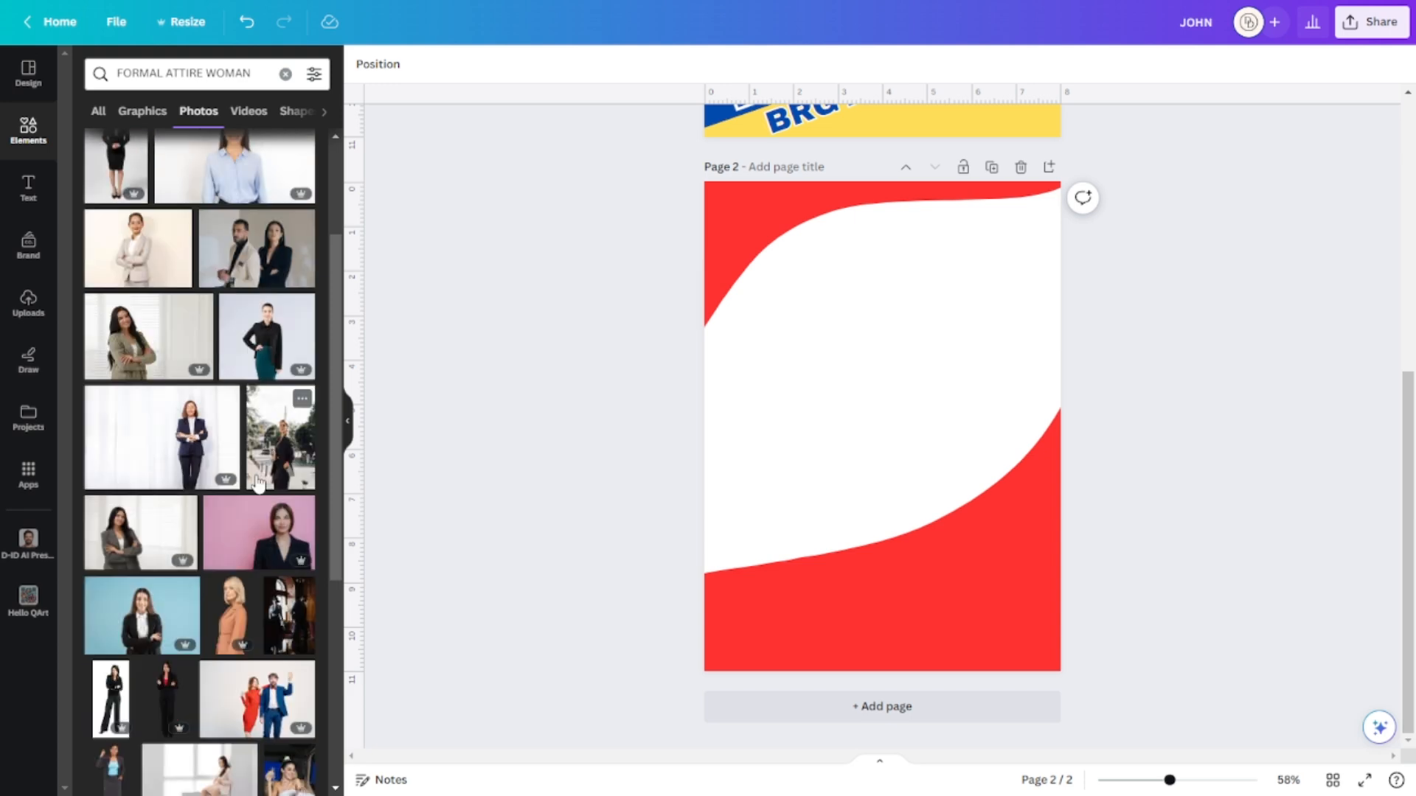
scroll(258, 485, down, 6)
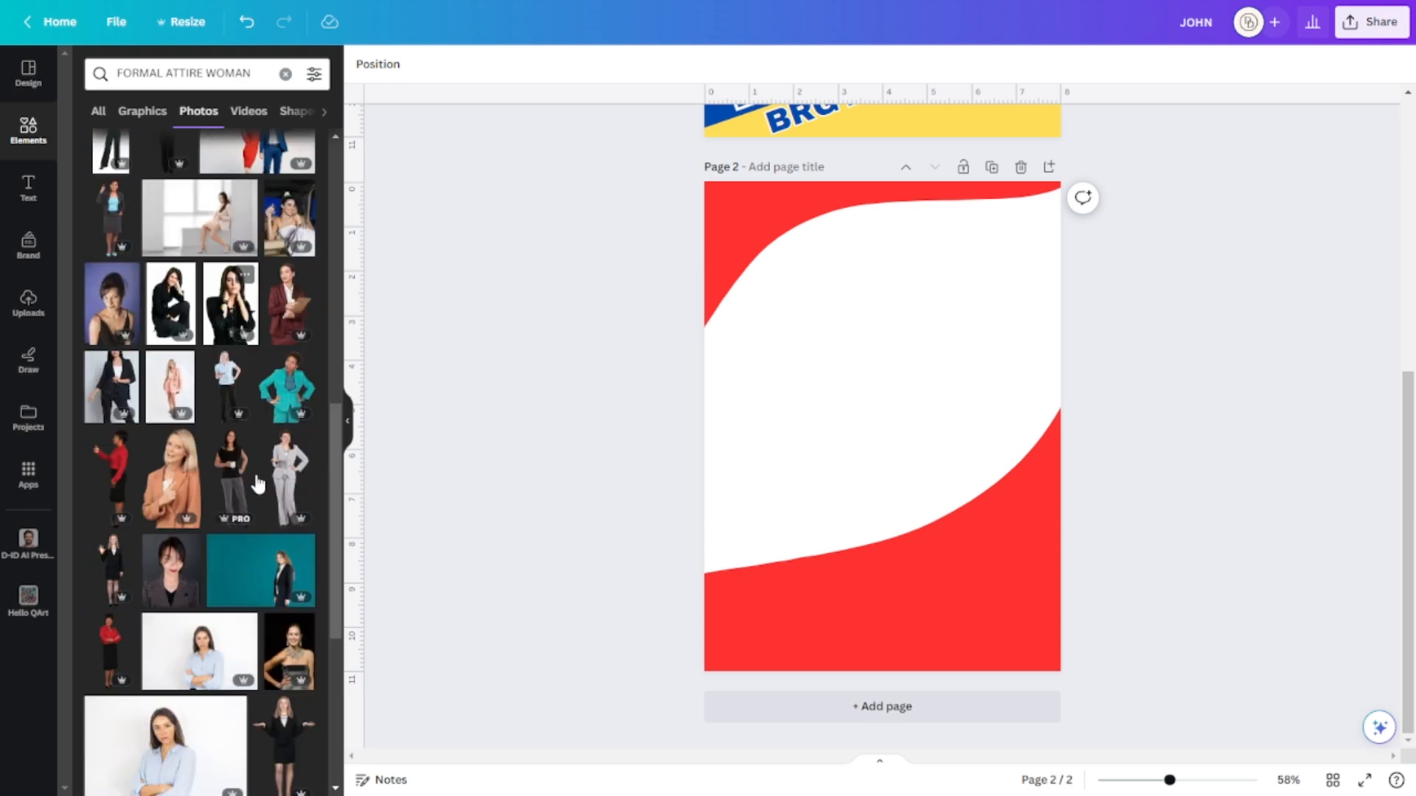
scroll(258, 484, down, 5)
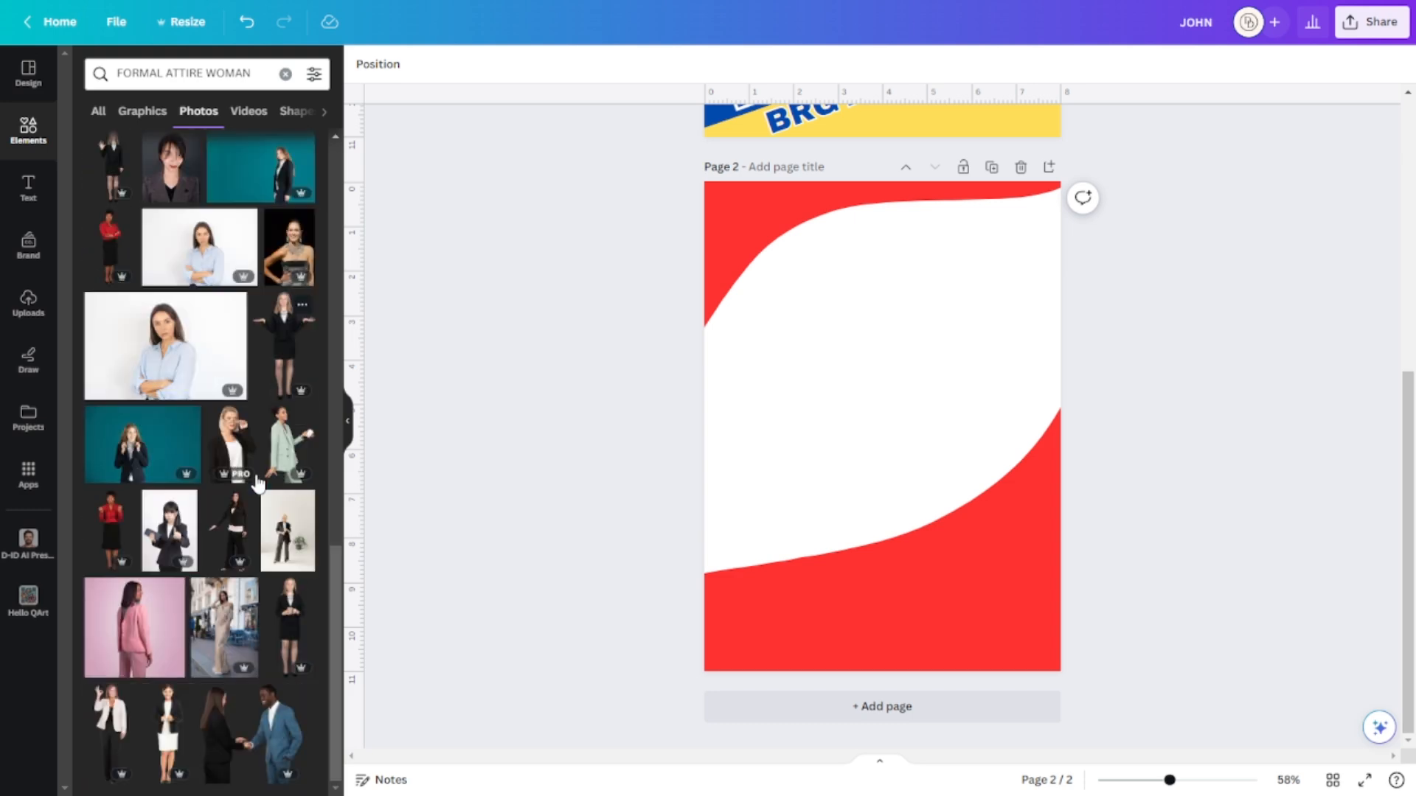
scroll(257, 484, down, 3)
scroll(258, 484, up, 3)
scroll(257, 484, down, 1)
scroll(257, 484, up, 2)
scroll(257, 484, down, 3)
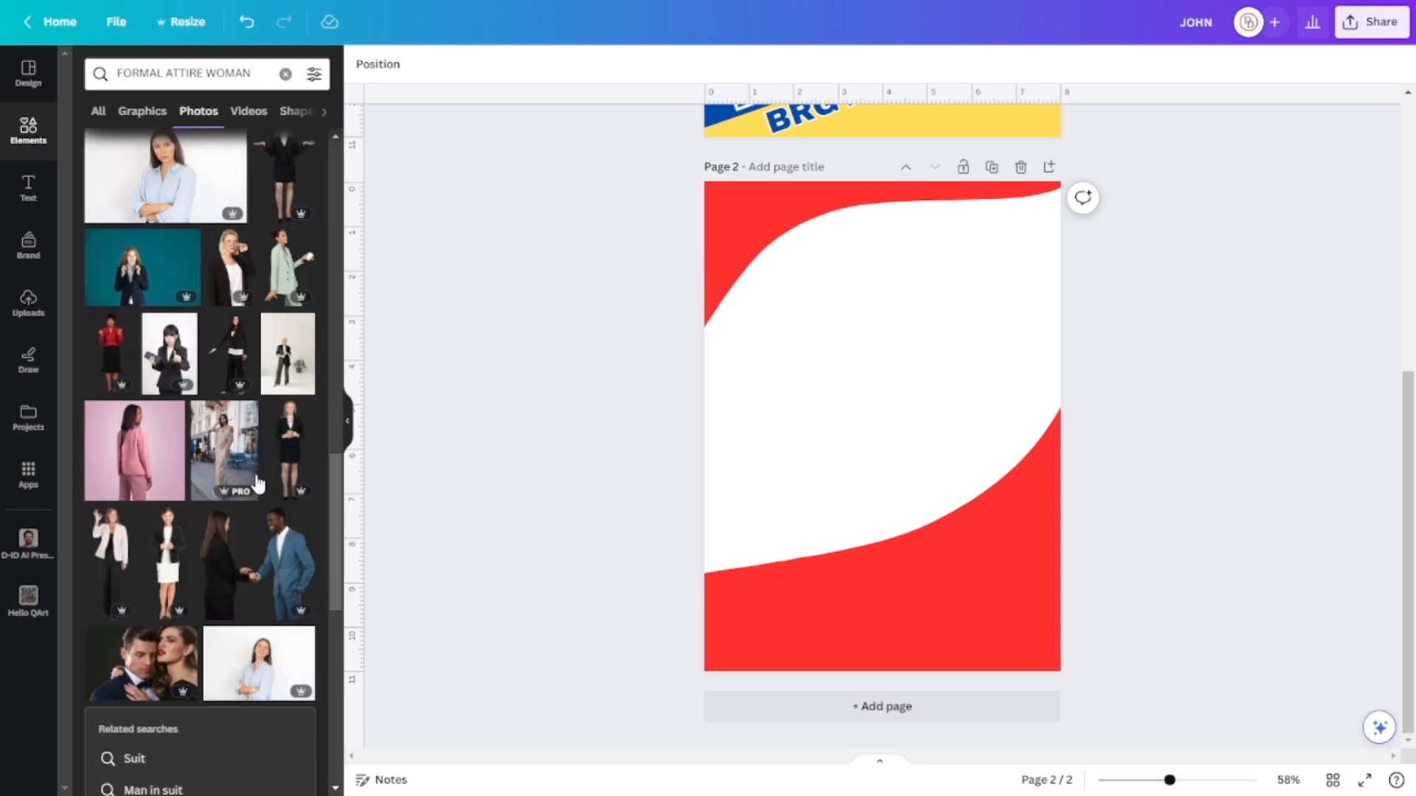
scroll(257, 484, up, 10)
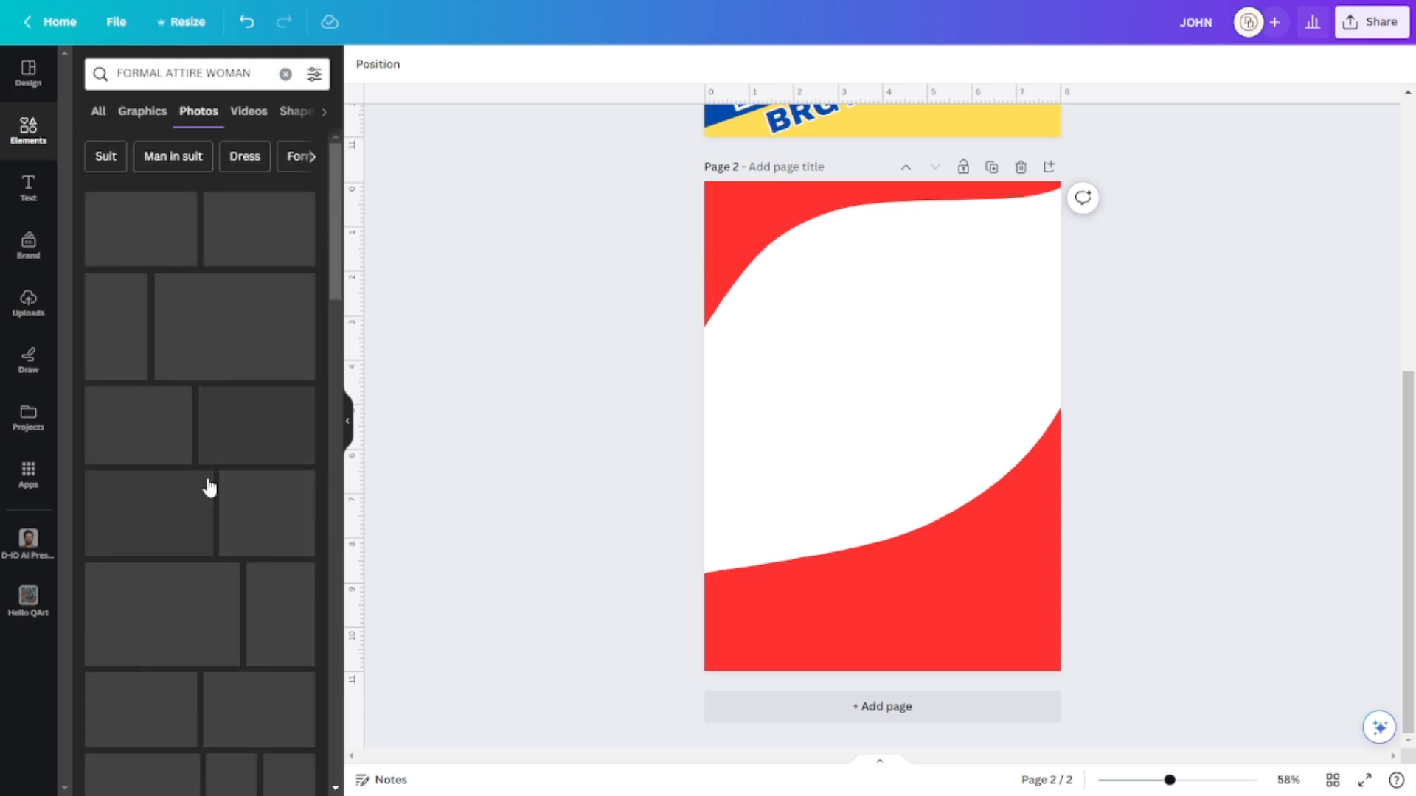
scroll(274, 366, down, 5)
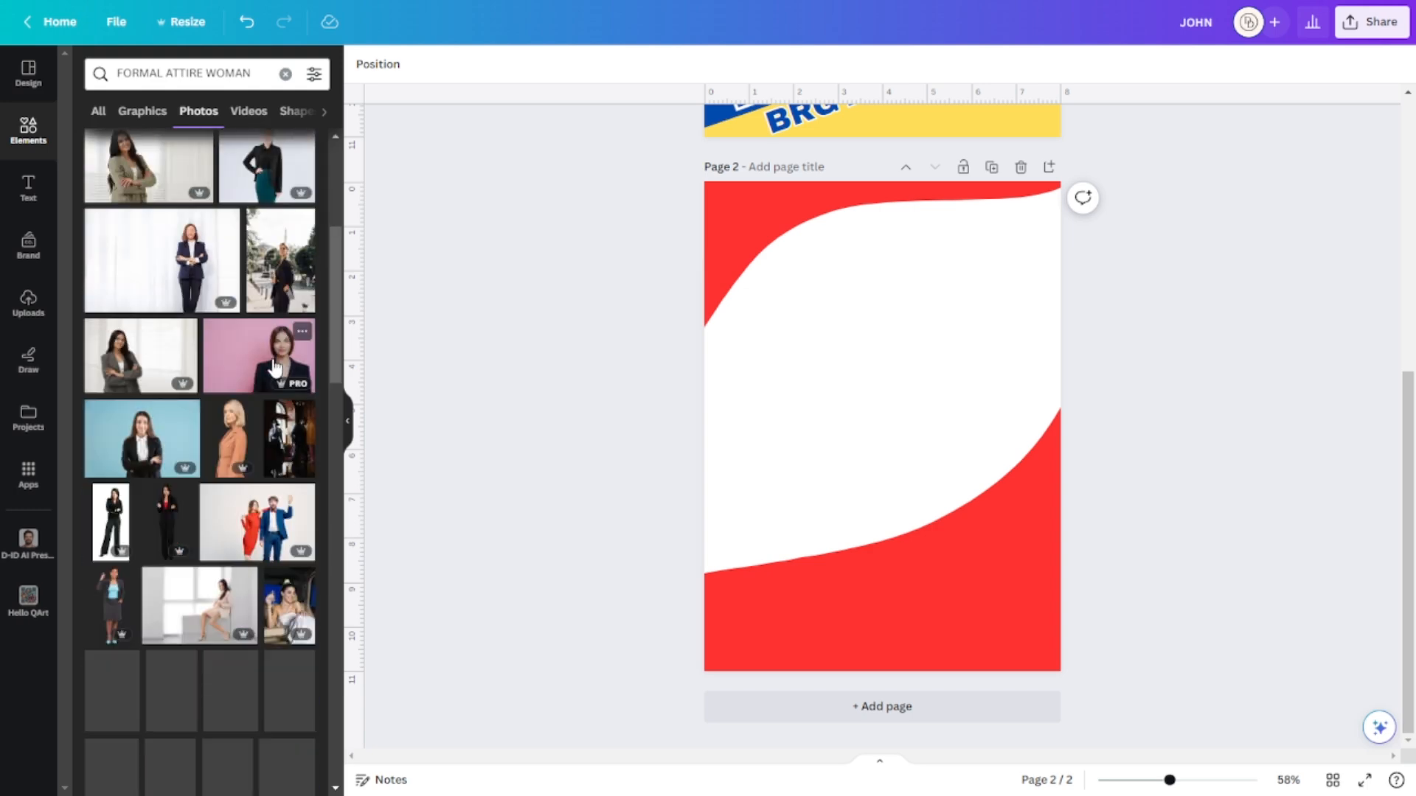
scroll(280, 356, down, 1)
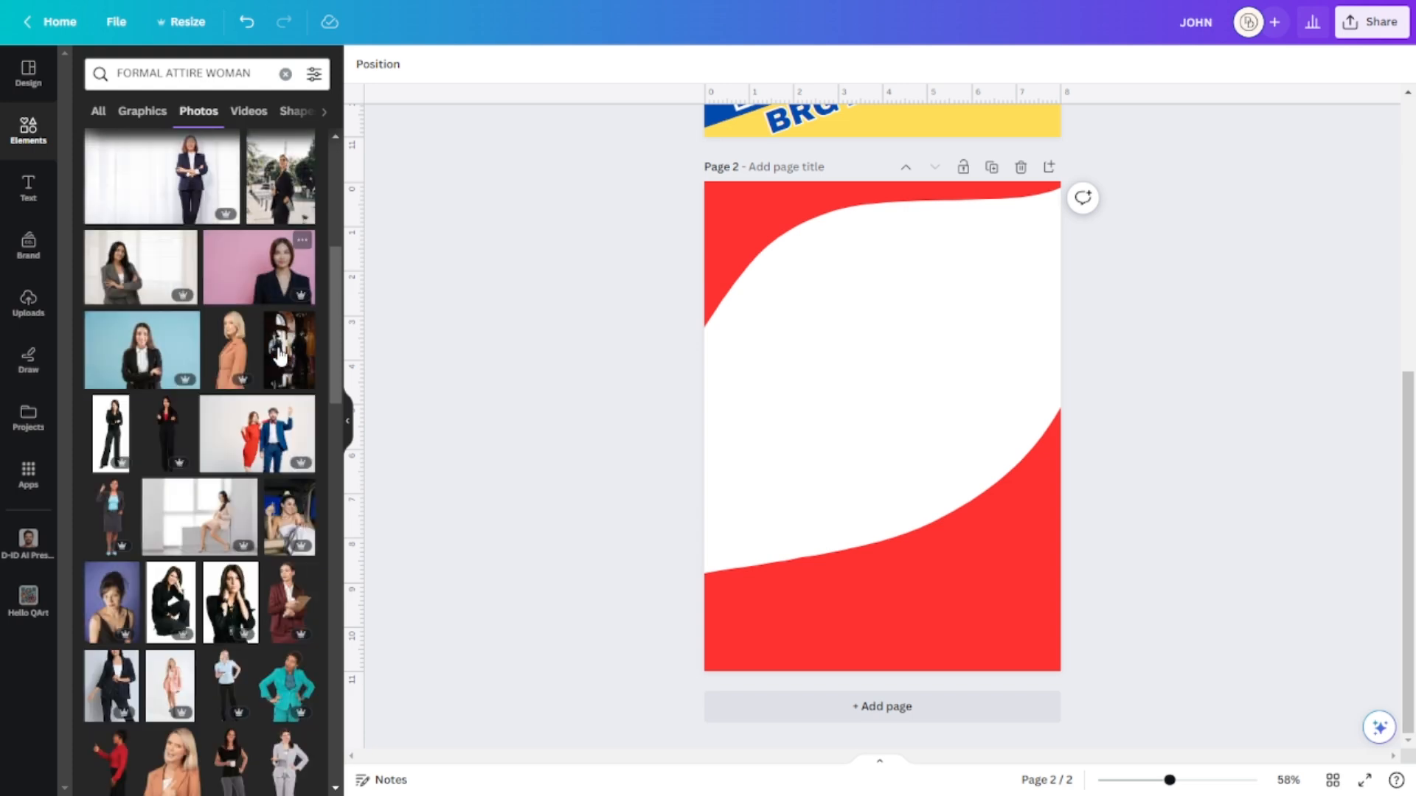
scroll(293, 582, down, 1)
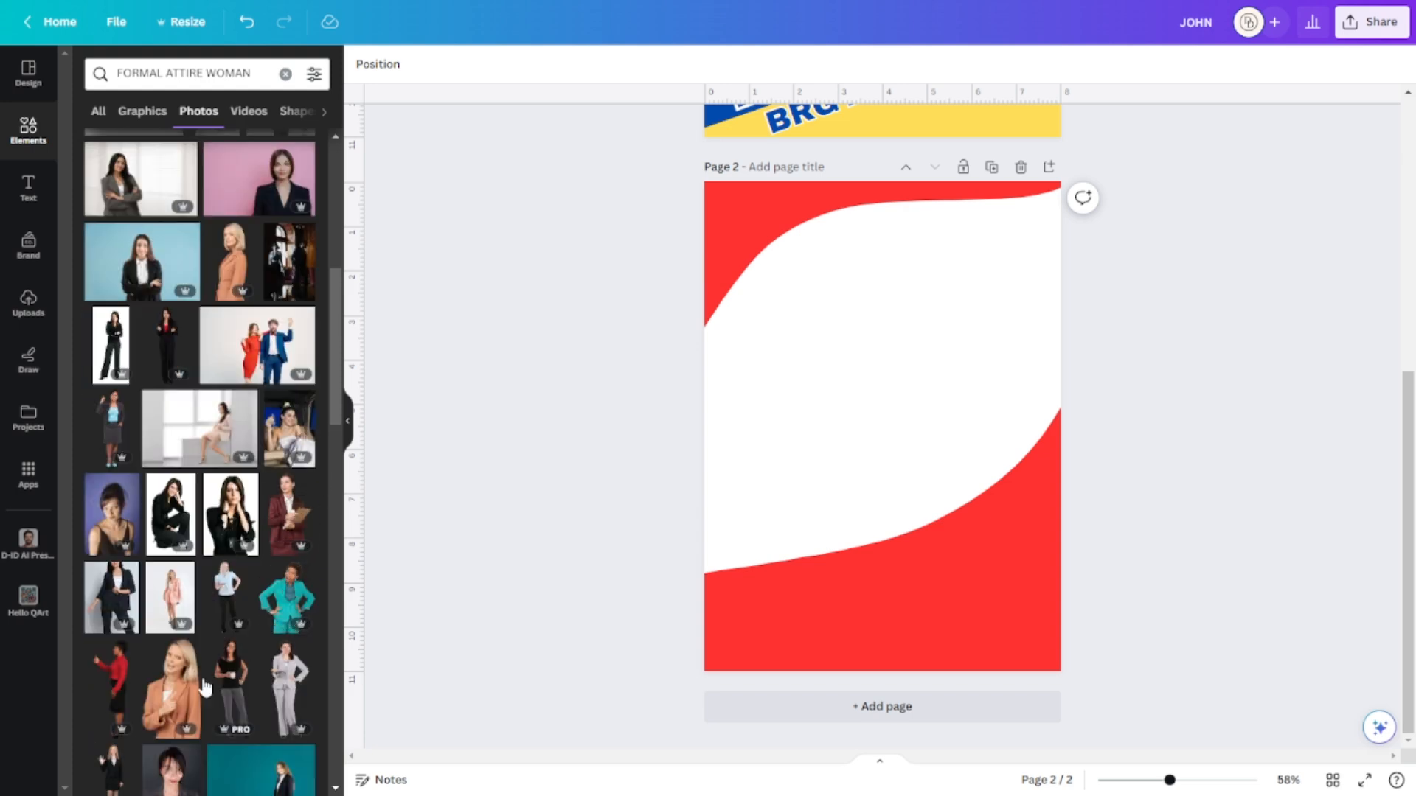
Add the blonde woman in a tan blazer photo and send it behind the red shapes.
click(174, 696)
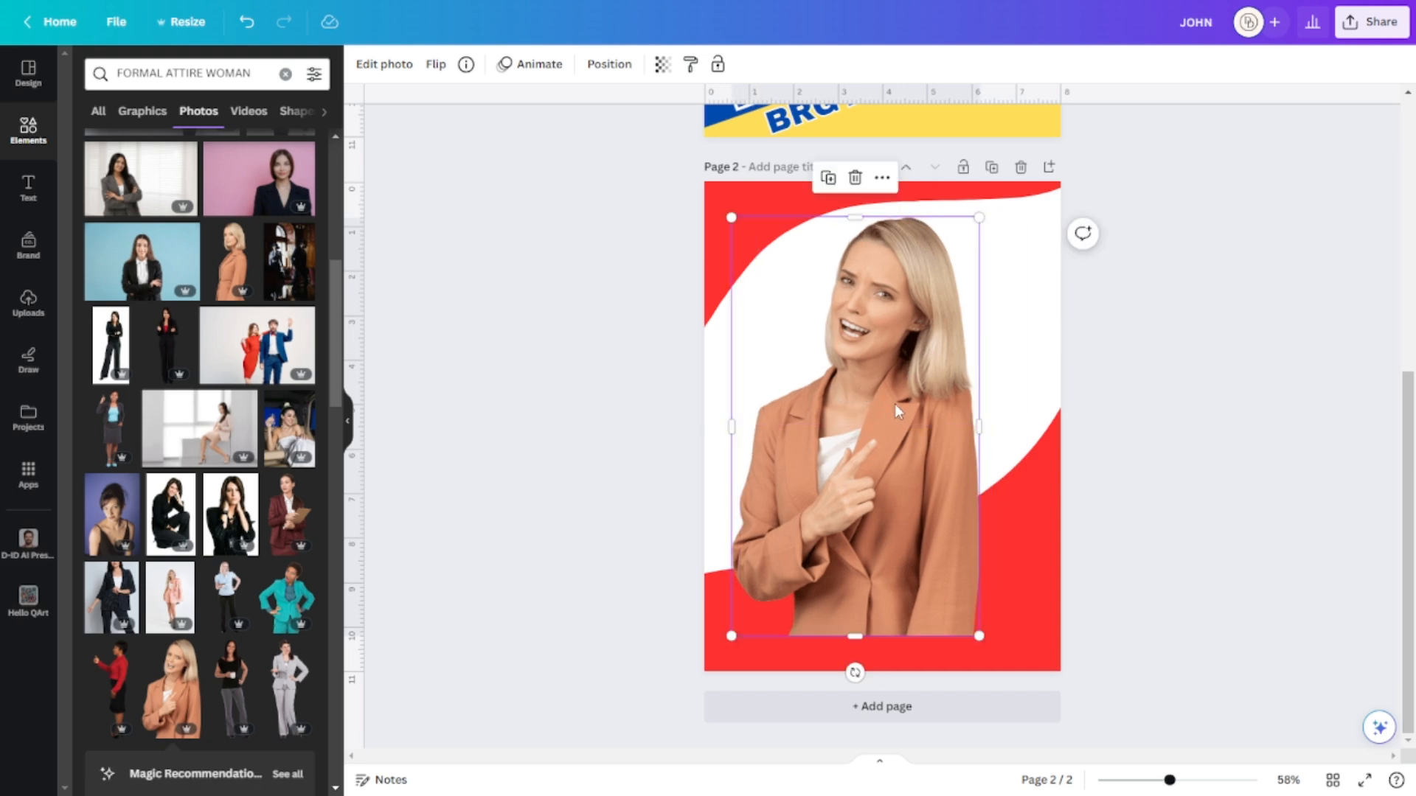
drag(895, 404, 908, 398)
right_click(806, 440)
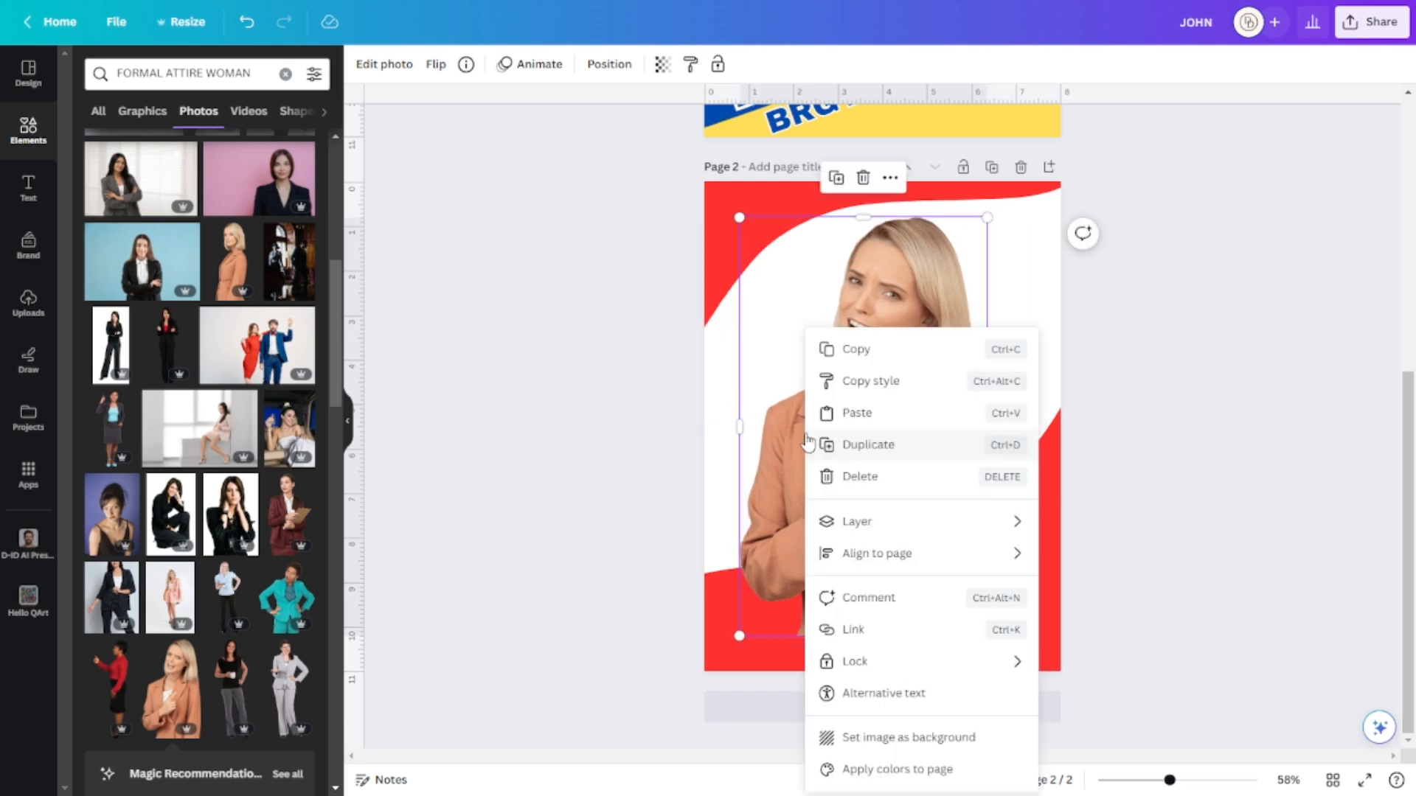
mouse_move(904, 530)
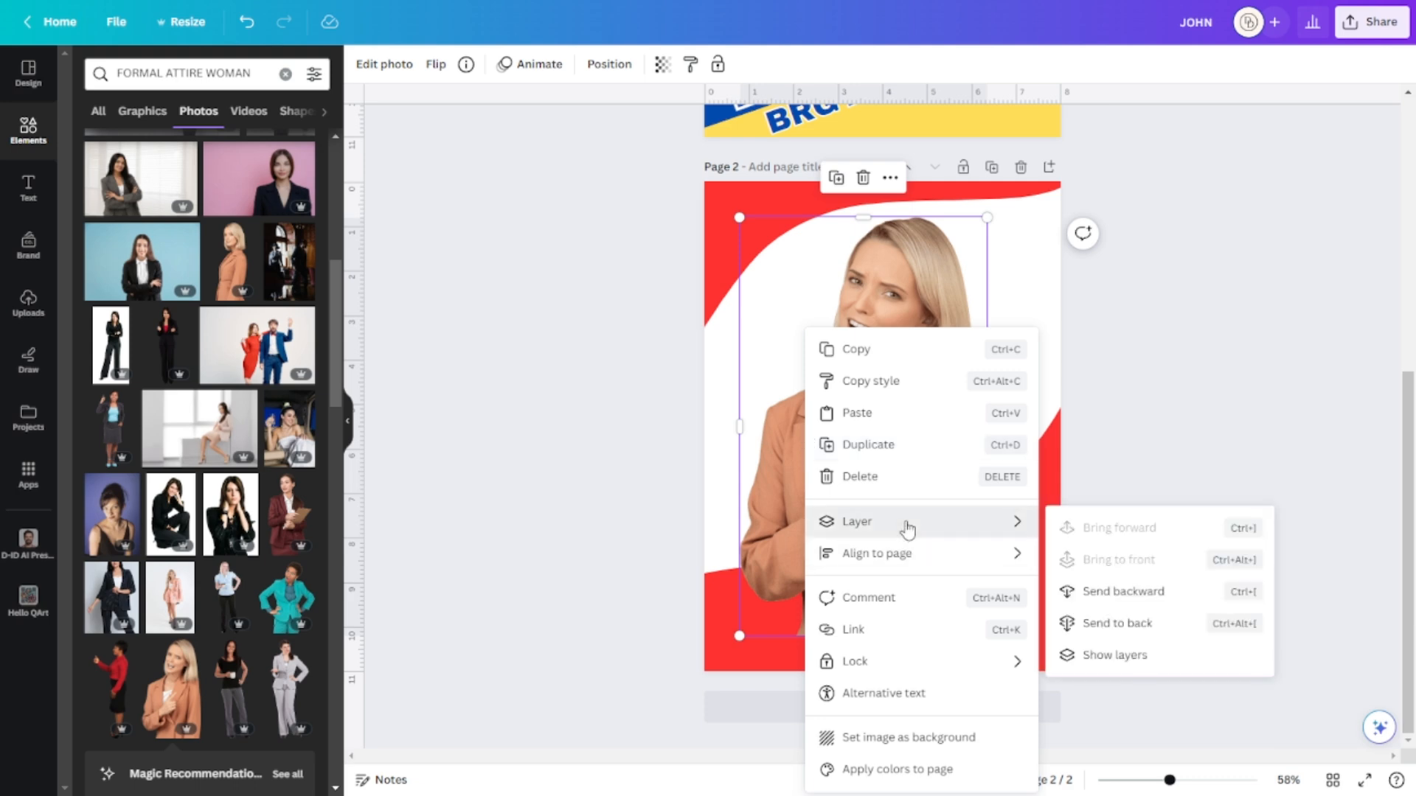
click(1138, 631)
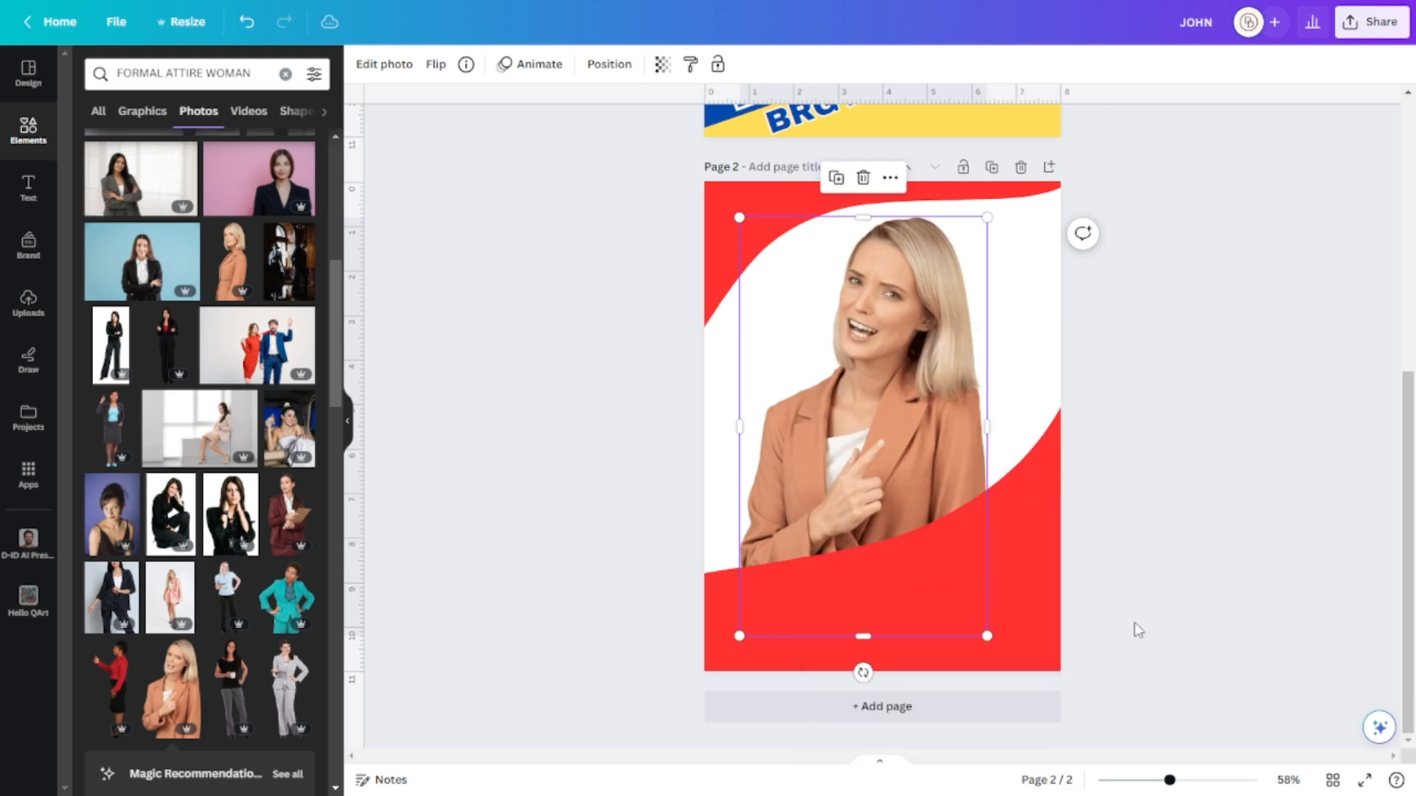
Reposition the red waves, moving the lower one down-right to reveal more photo.
click(962, 429)
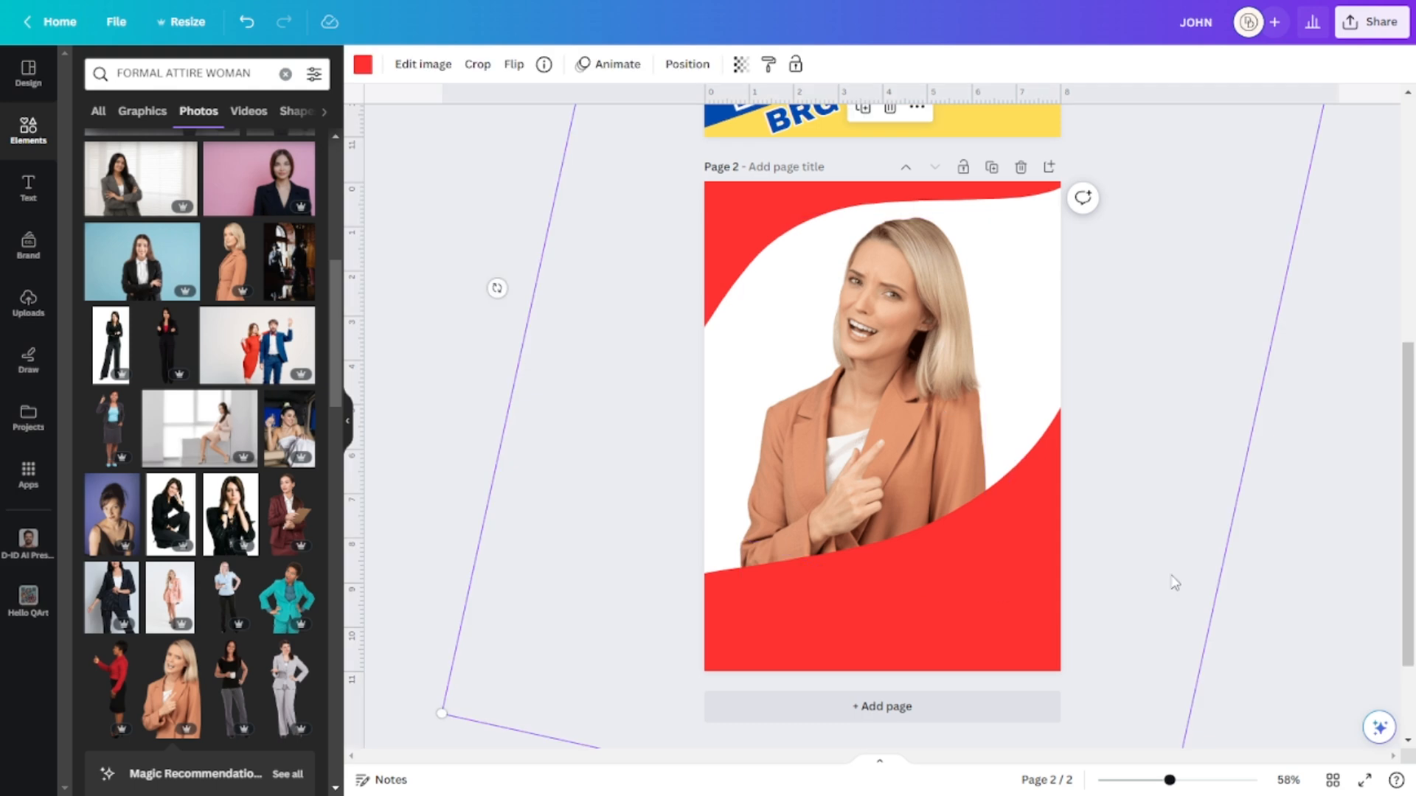
shift+click(861, 458)
mouse_move(876, 437)
mouse_down()
mouse_move(907, 437)
mouse_move(895, 438)
mouse_up()
click(1118, 495)
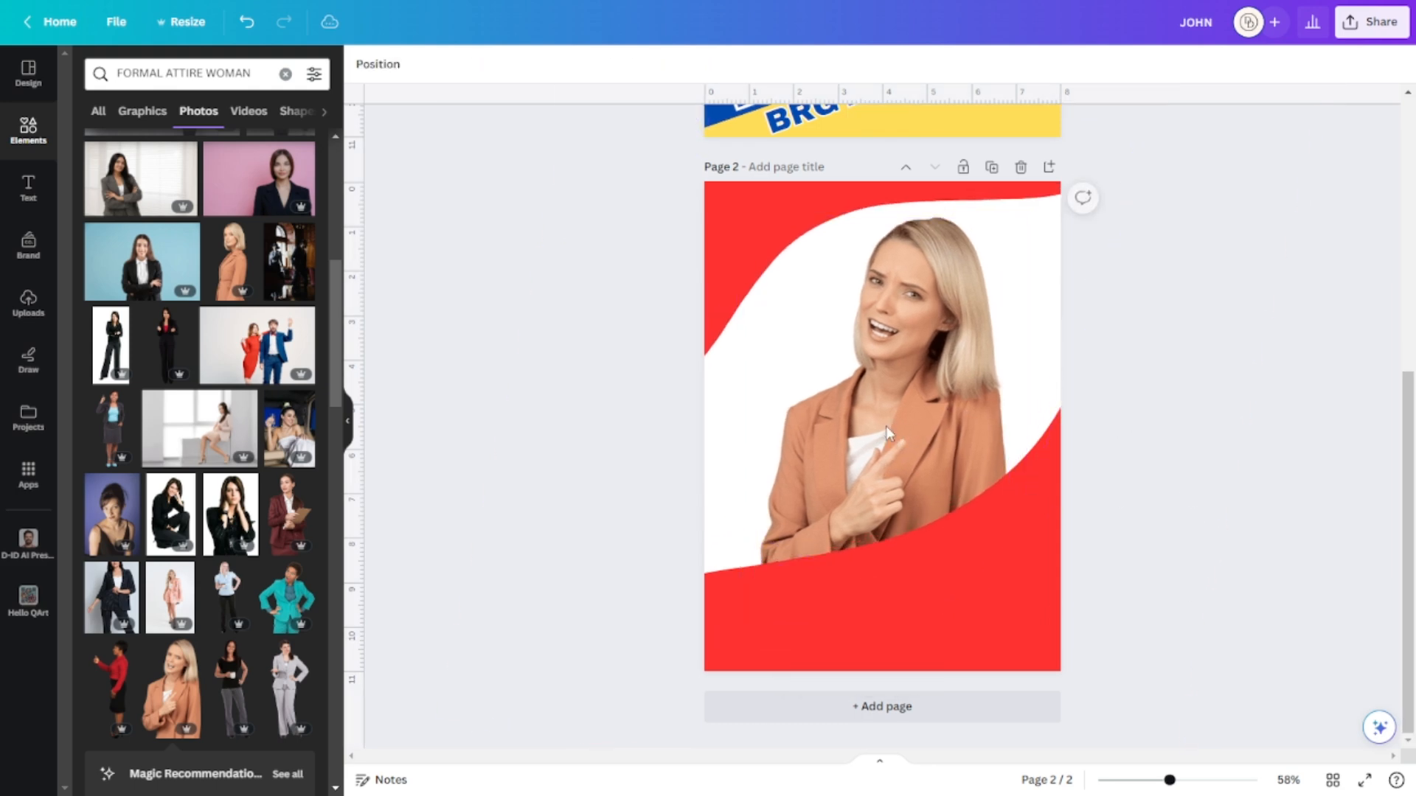
drag(727, 306, 694, 288)
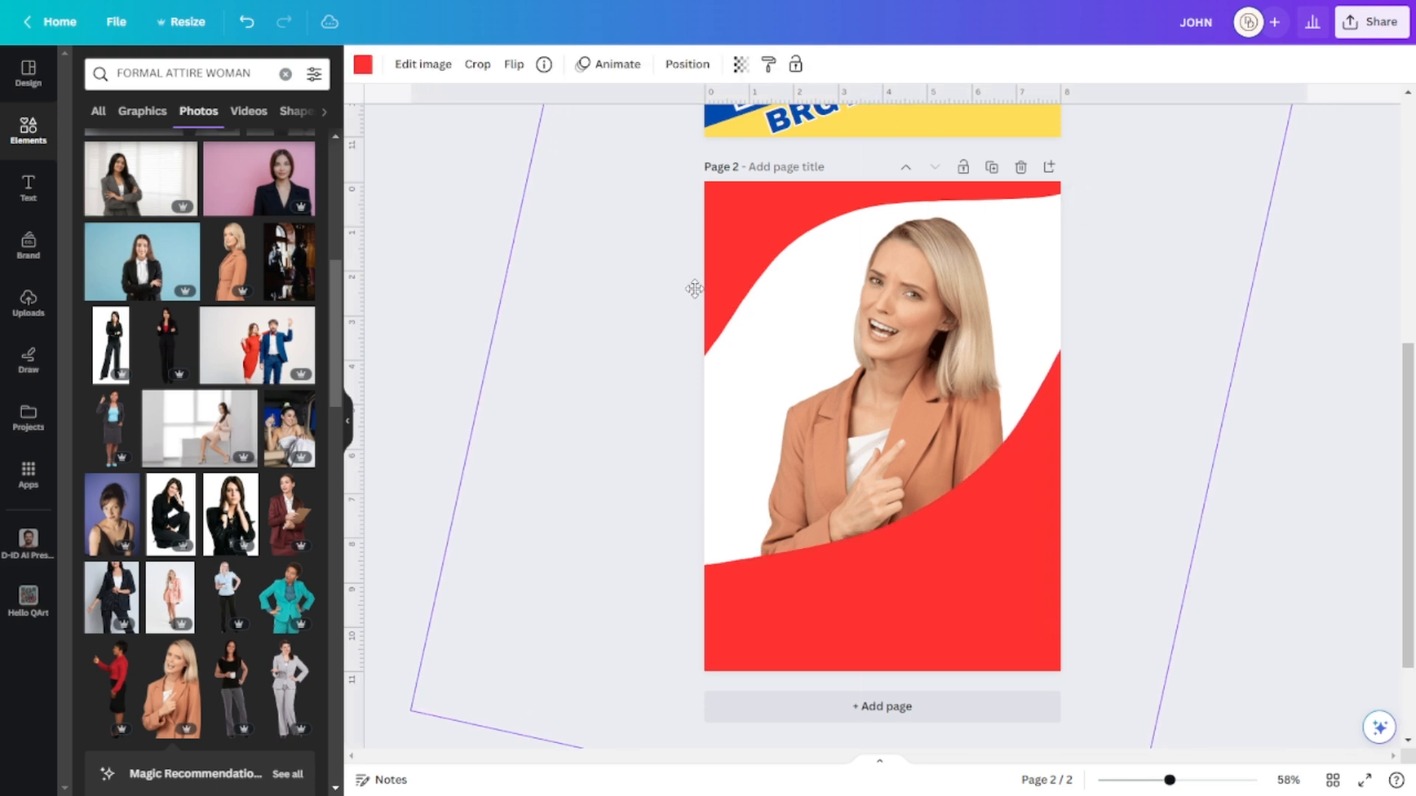
drag(983, 603, 1362, 613)
drag(748, 255, 728, 243)
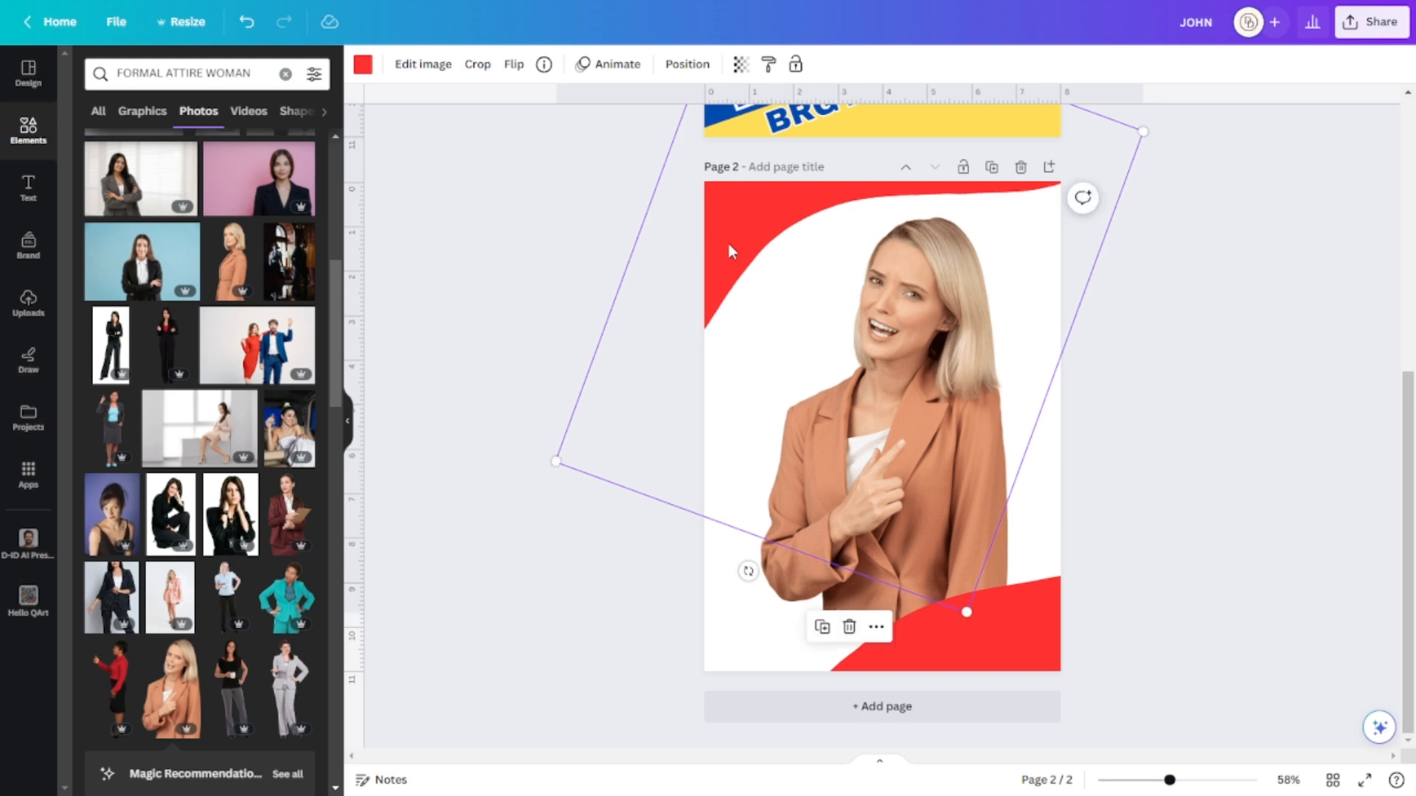
Lock the top-left red wave, slide the bottom wave left, and lock it too.
click(876, 628)
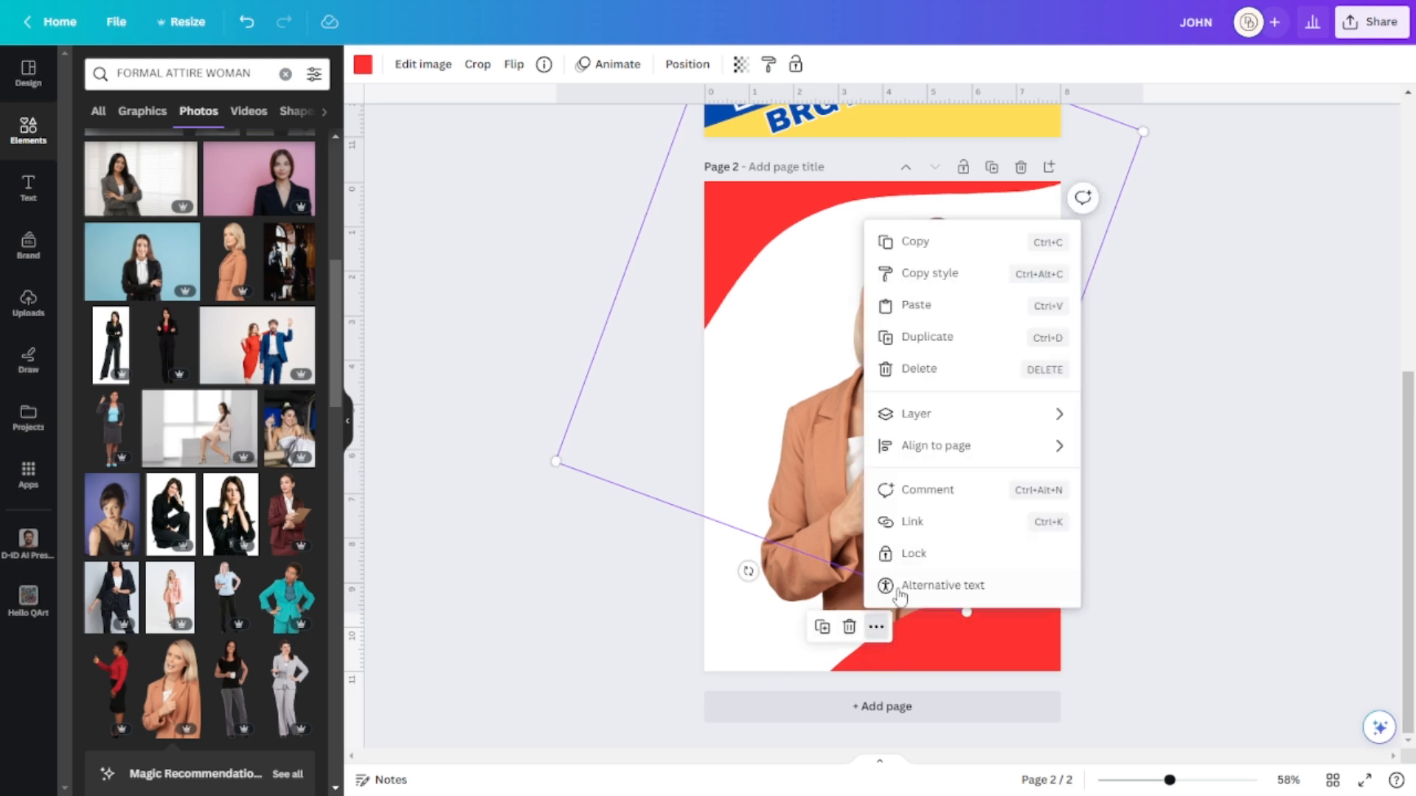
click(913, 554)
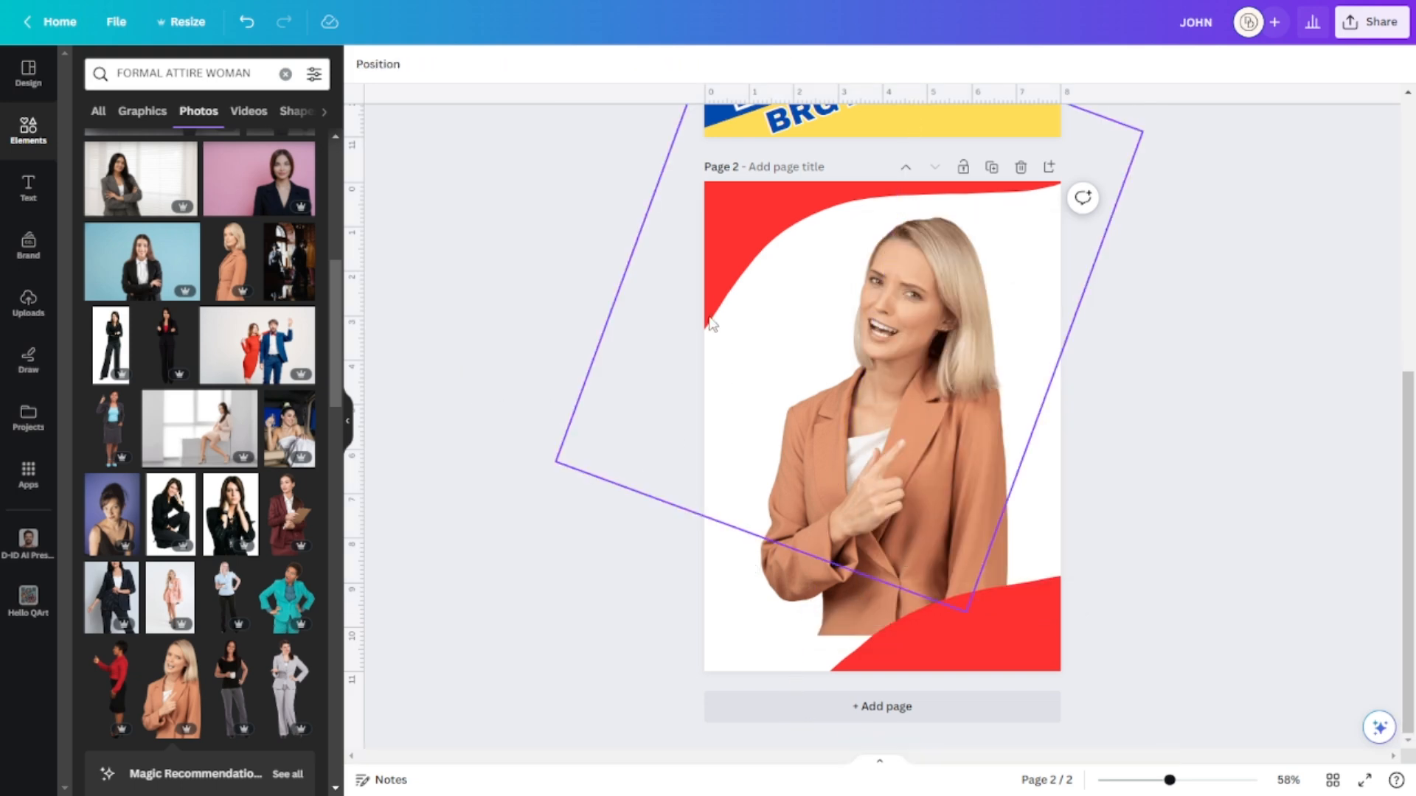
drag(1002, 645, 749, 673)
drag(977, 601, 869, 643)
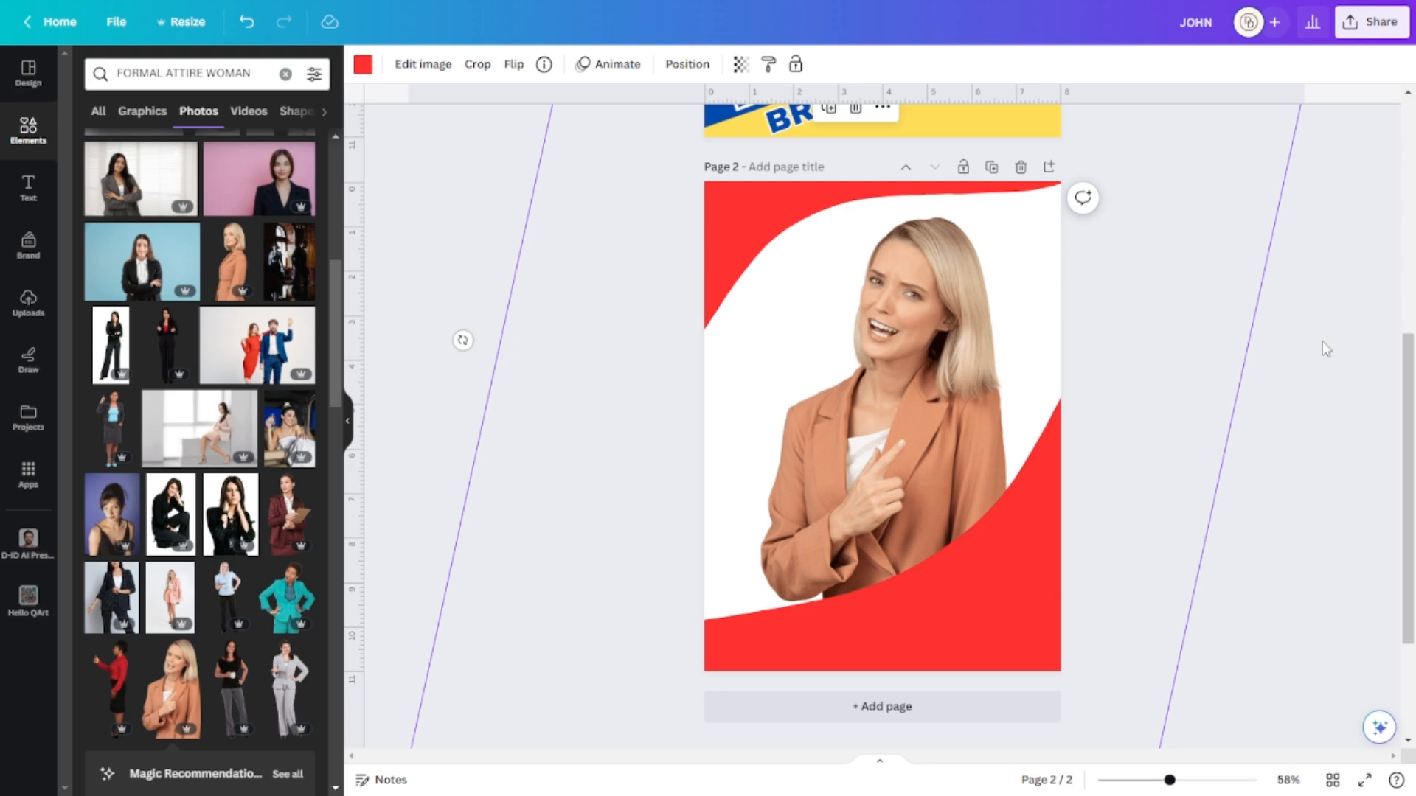
scroll(1253, 369, up, 3)
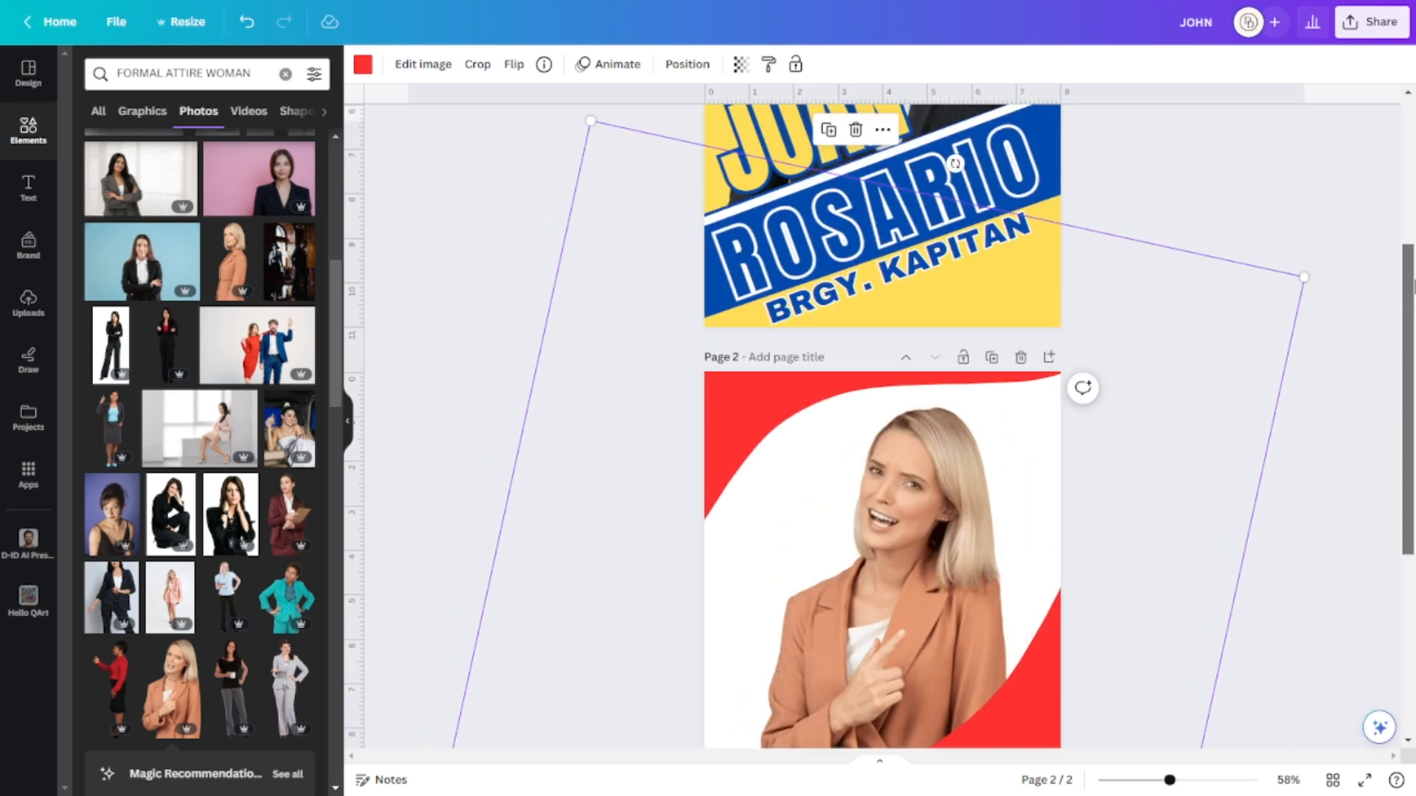
scroll(1031, 546, down, 1)
click(882, 133)
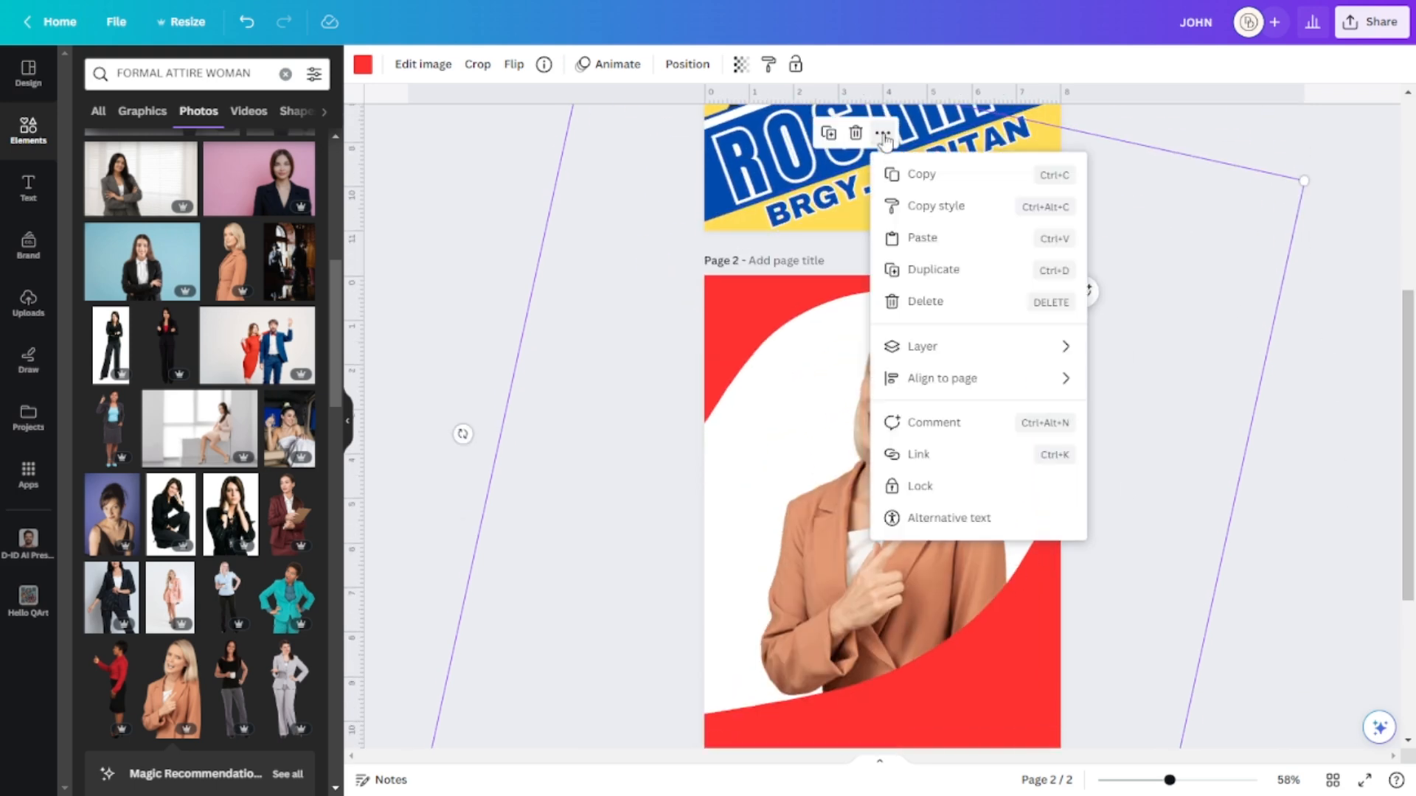
click(952, 486)
click(1299, 531)
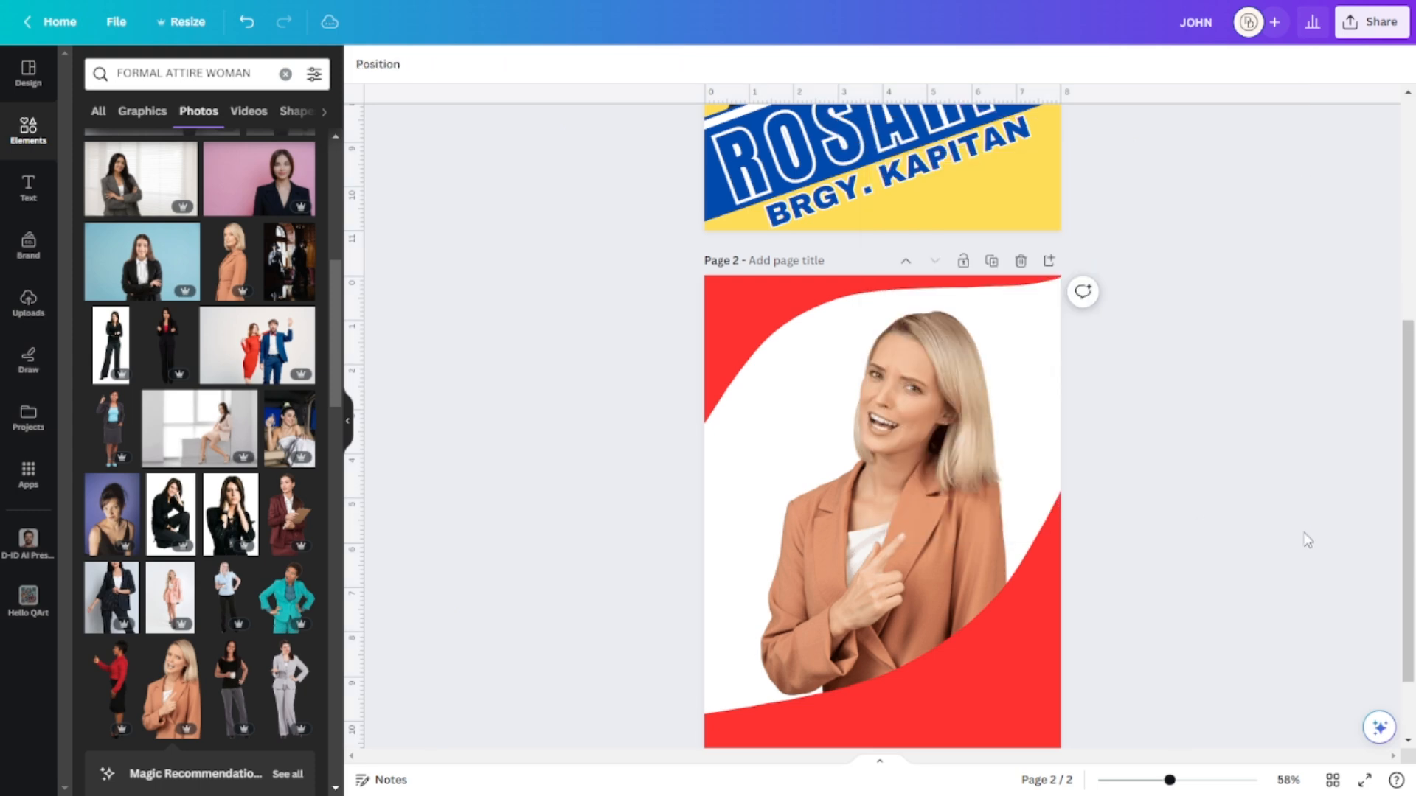
scroll(1301, 535, down, 2)
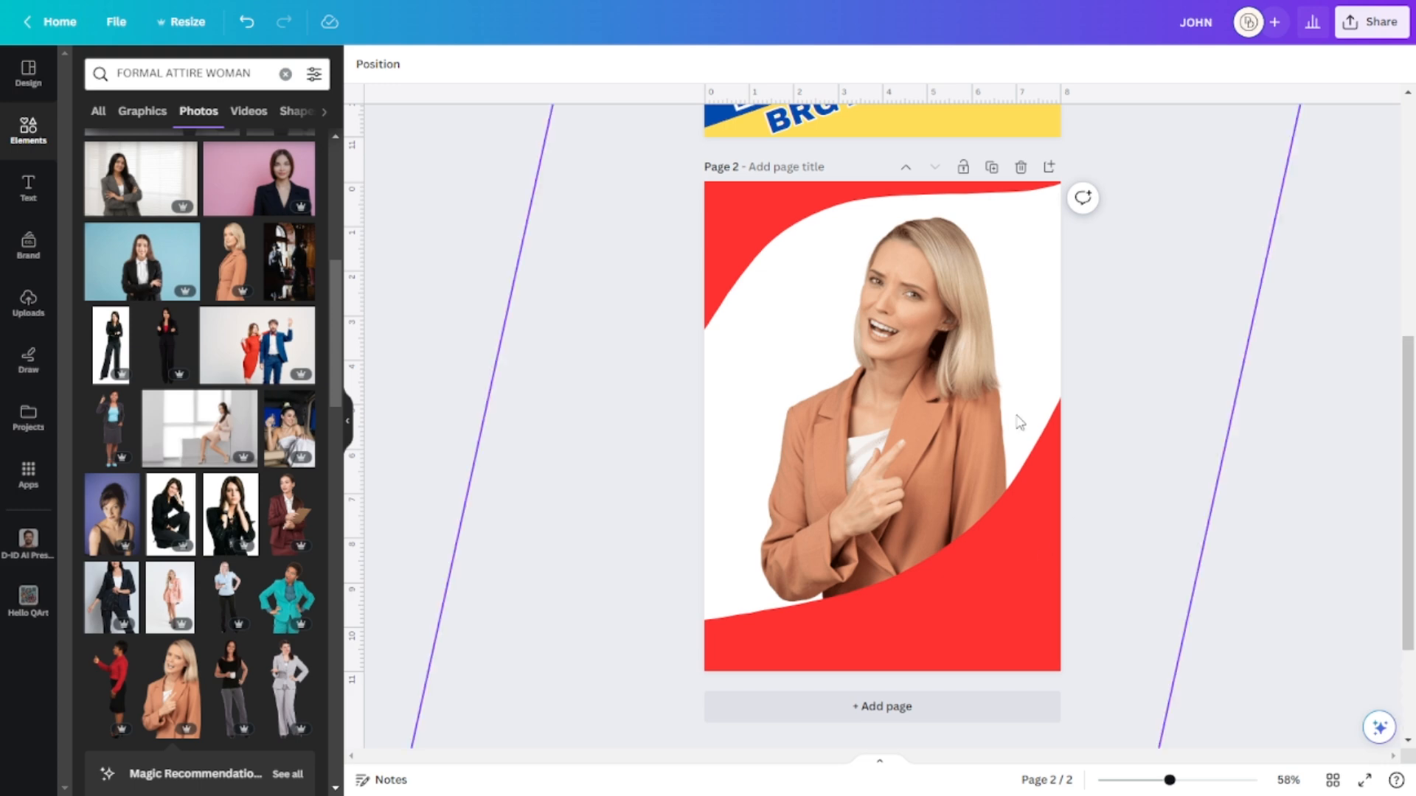
Unlock the slanted red shape, shift it right, and move the woman photo slightly up.
click(1050, 570)
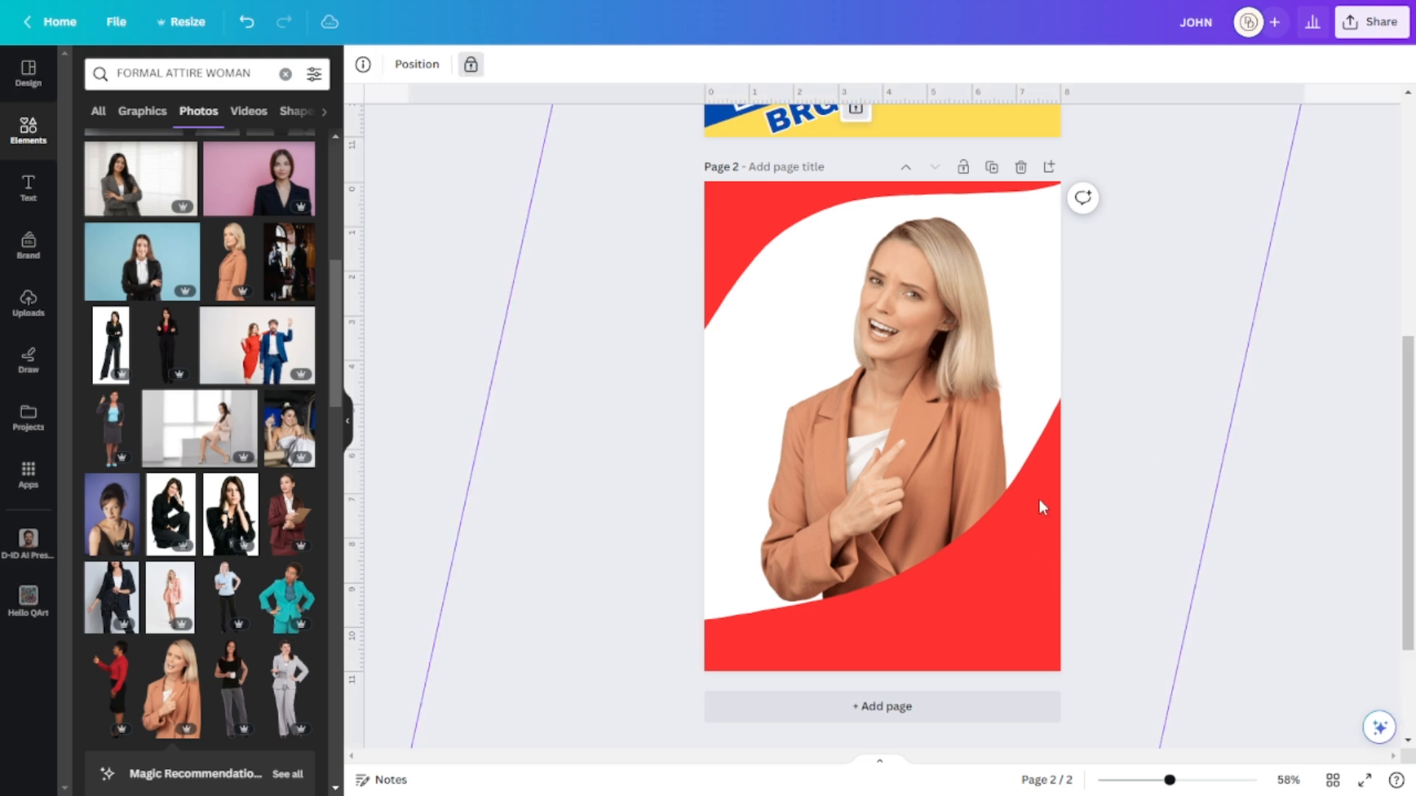
click(857, 112)
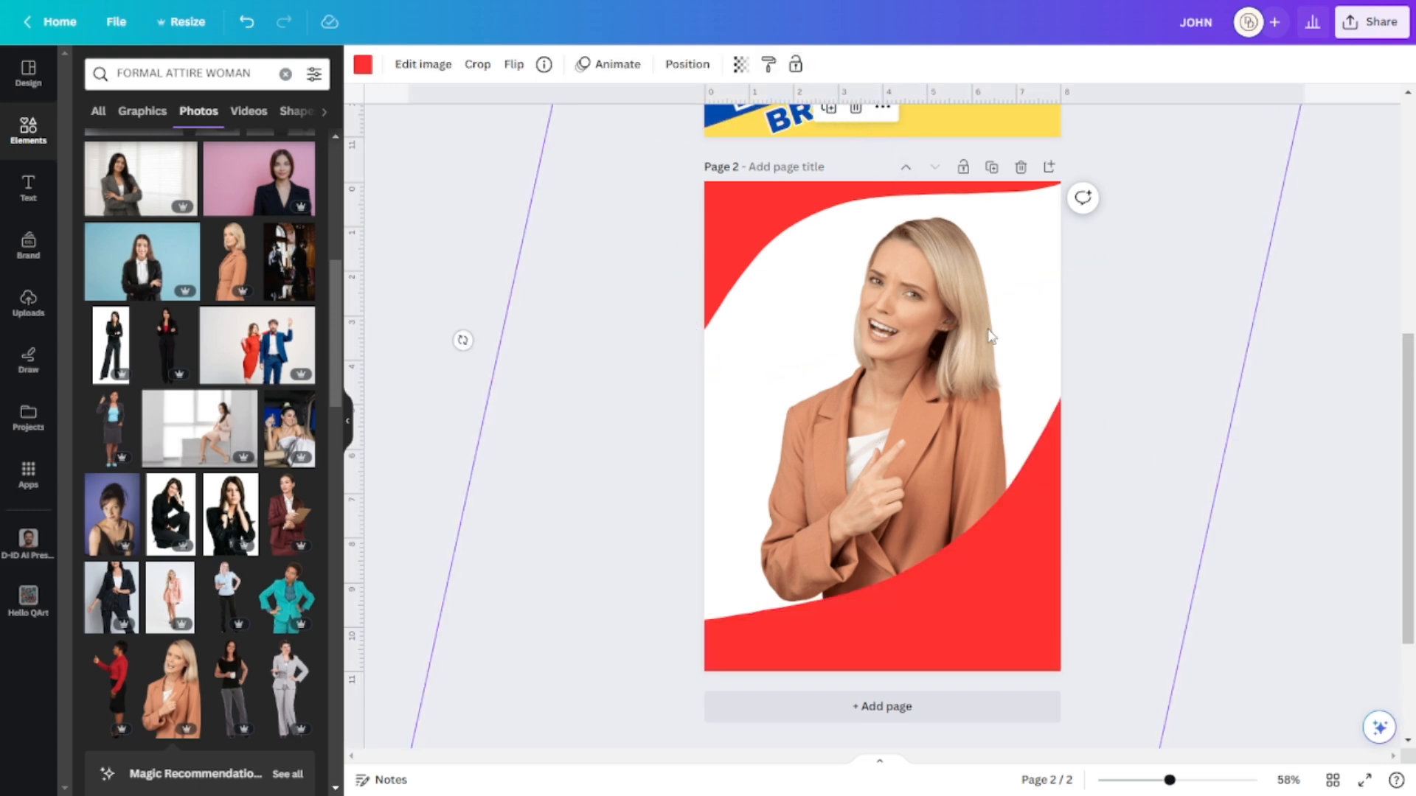
drag(1093, 570, 1401, 546)
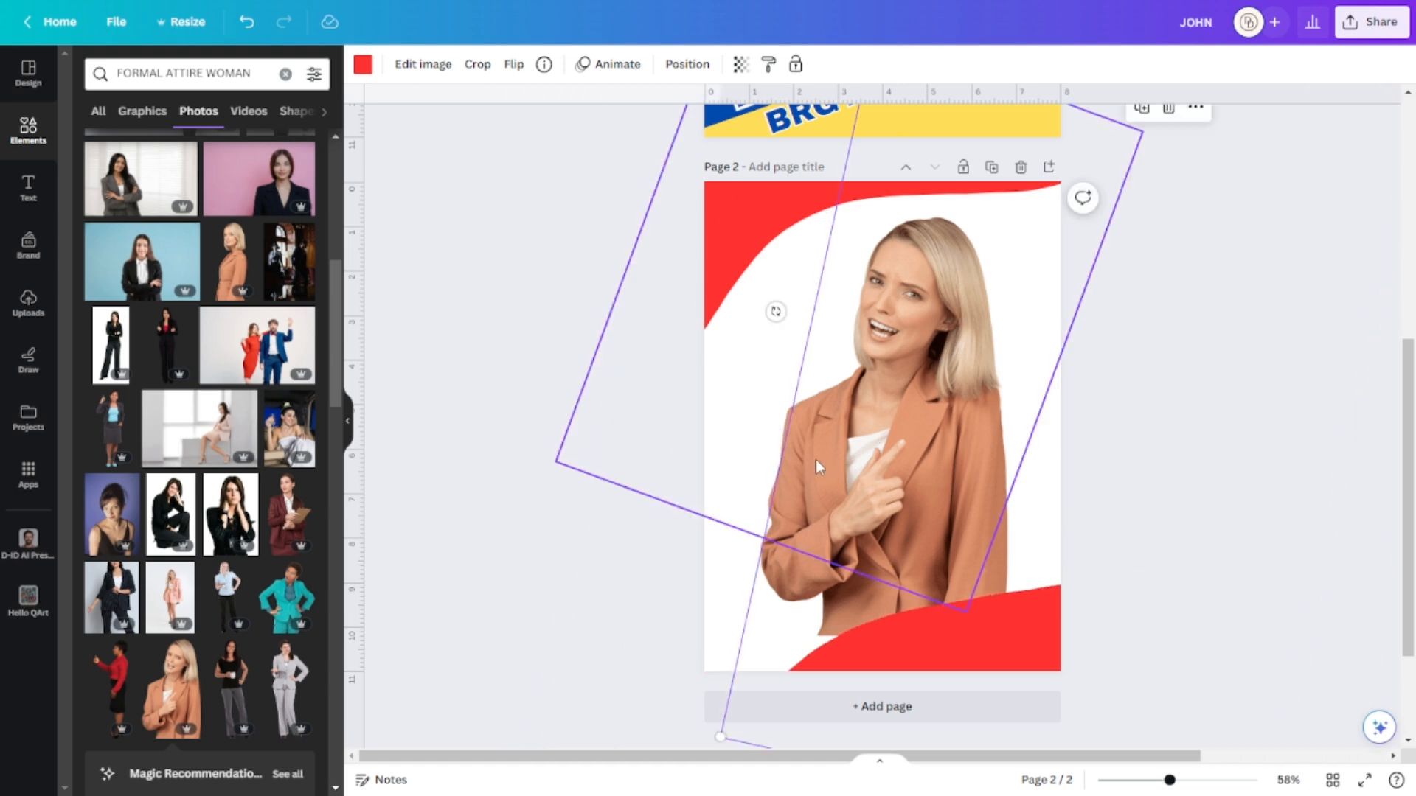
drag(1020, 613, 1159, 575)
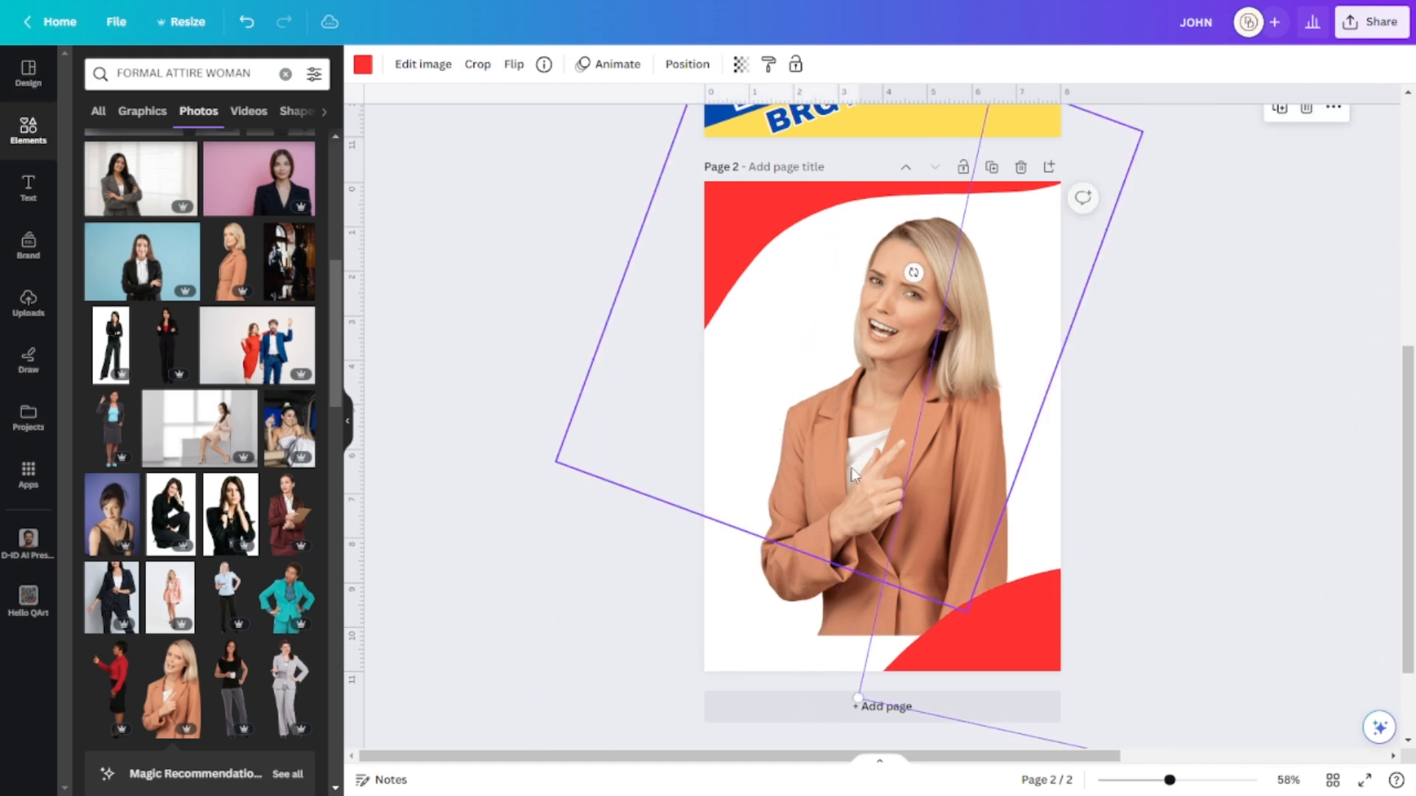
click(855, 427)
mouse_move(858, 560)
mouse_down()
mouse_move(838, 543)
mouse_move(835, 571)
mouse_up()
Move the red curved shape over the lower page and lock it.
drag(1033, 649, 637, 637)
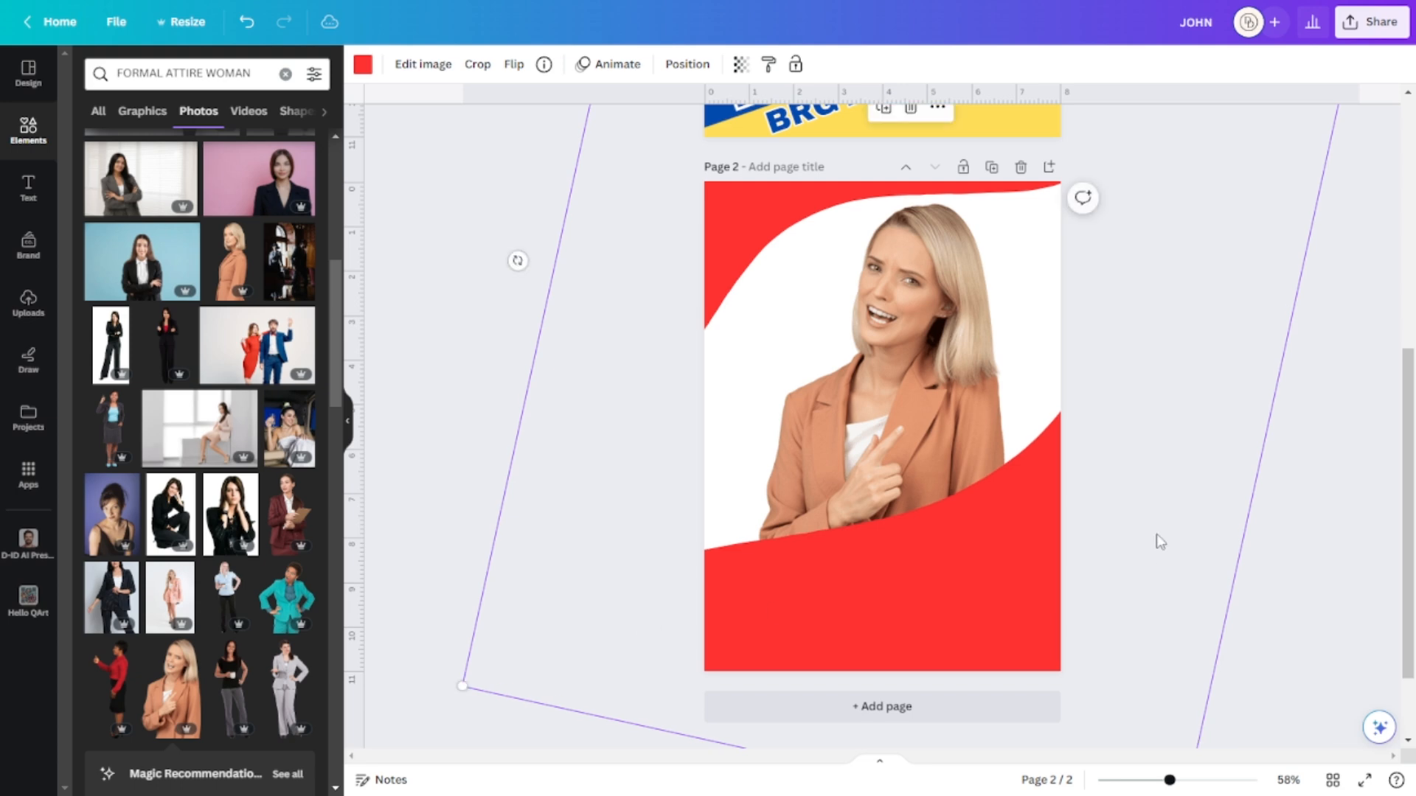
click(937, 108)
click(988, 460)
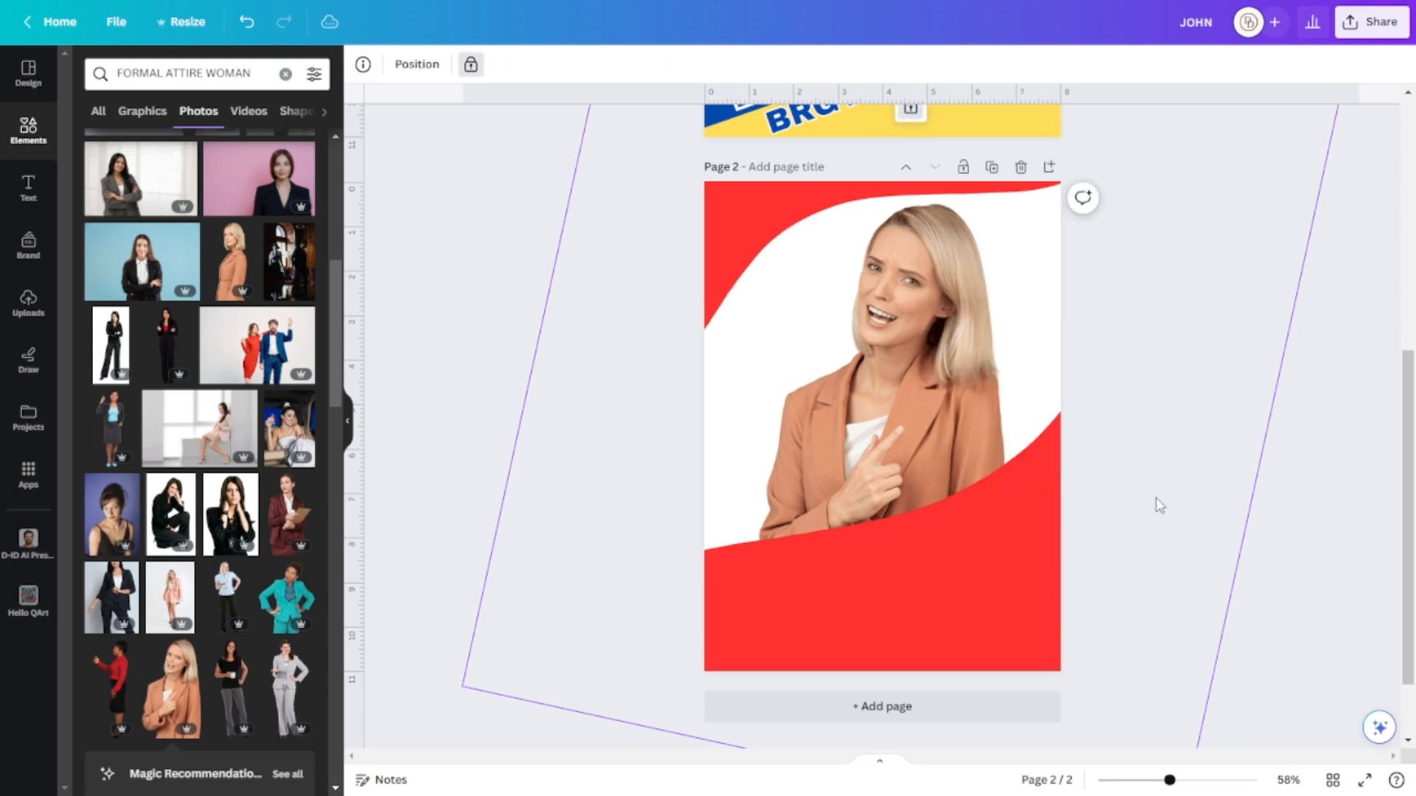
click(1278, 533)
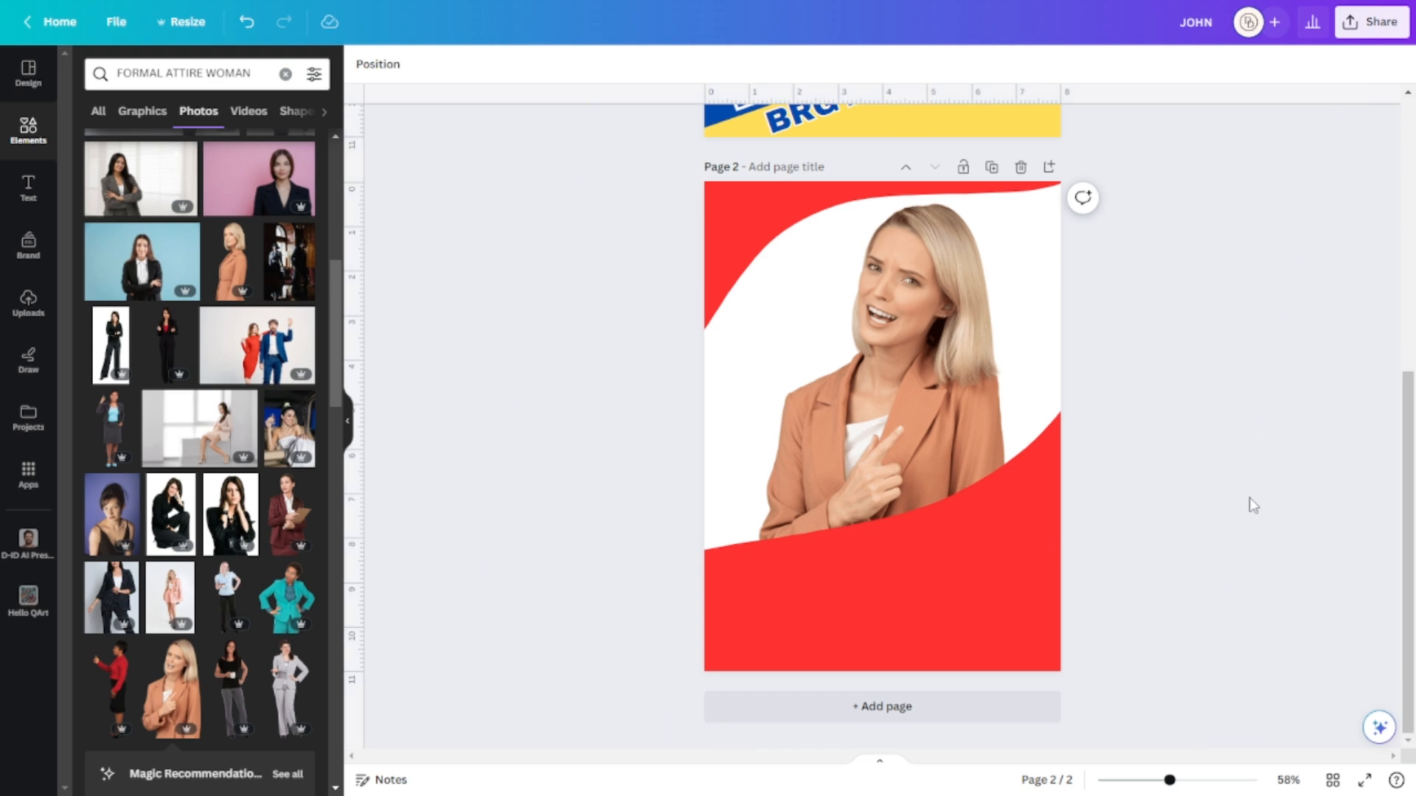
scroll(1253, 505, up, 3)
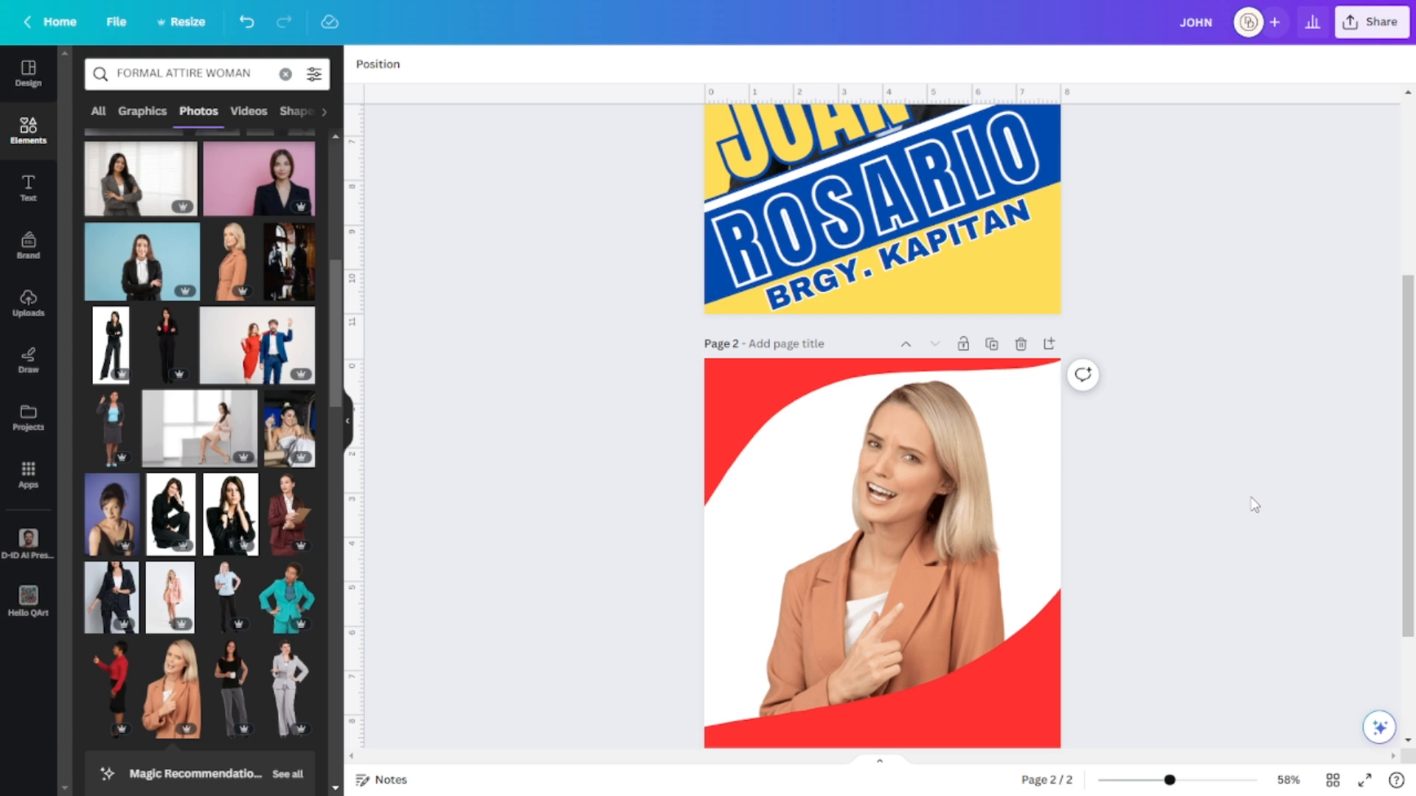
scroll(1222, 496, down, 2)
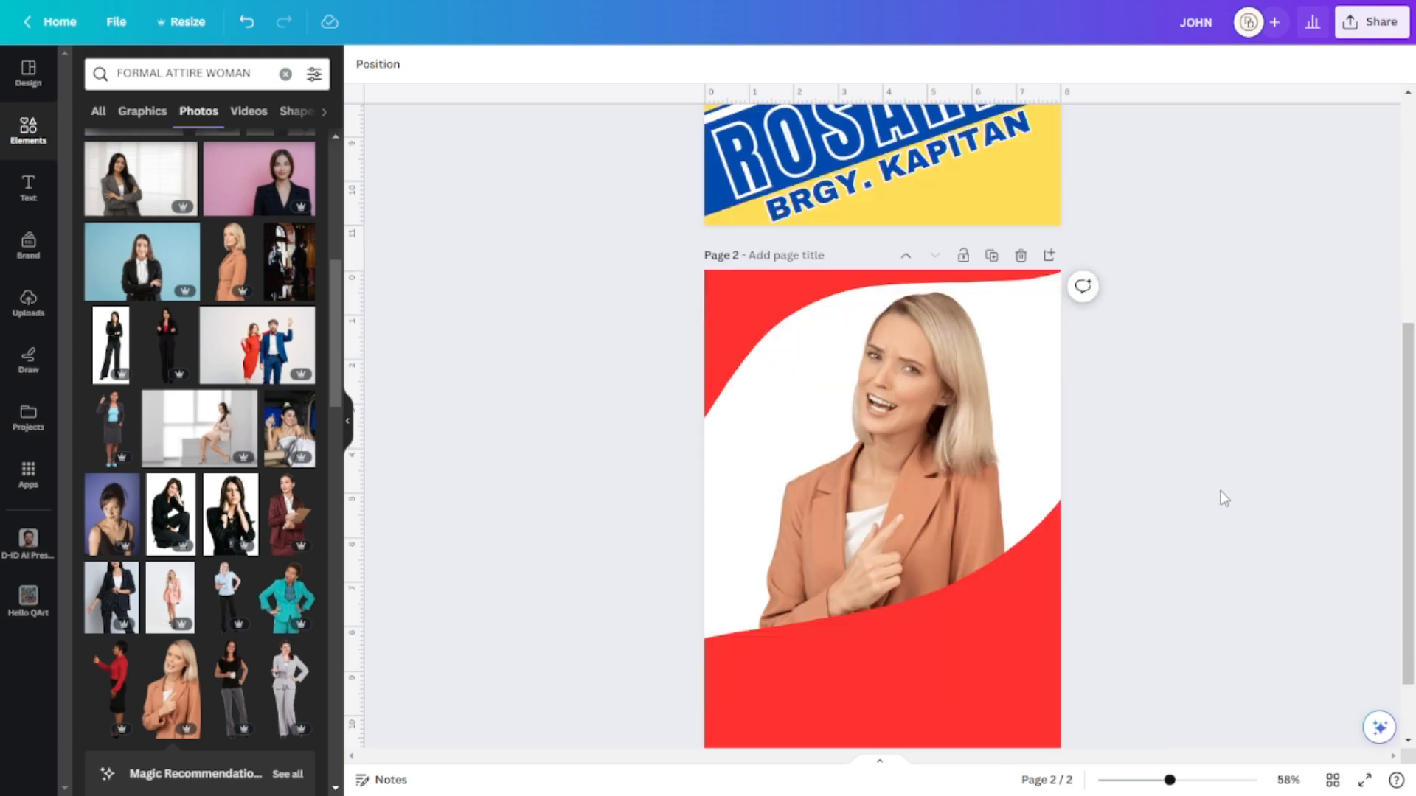
scroll(1219, 512, up, 2)
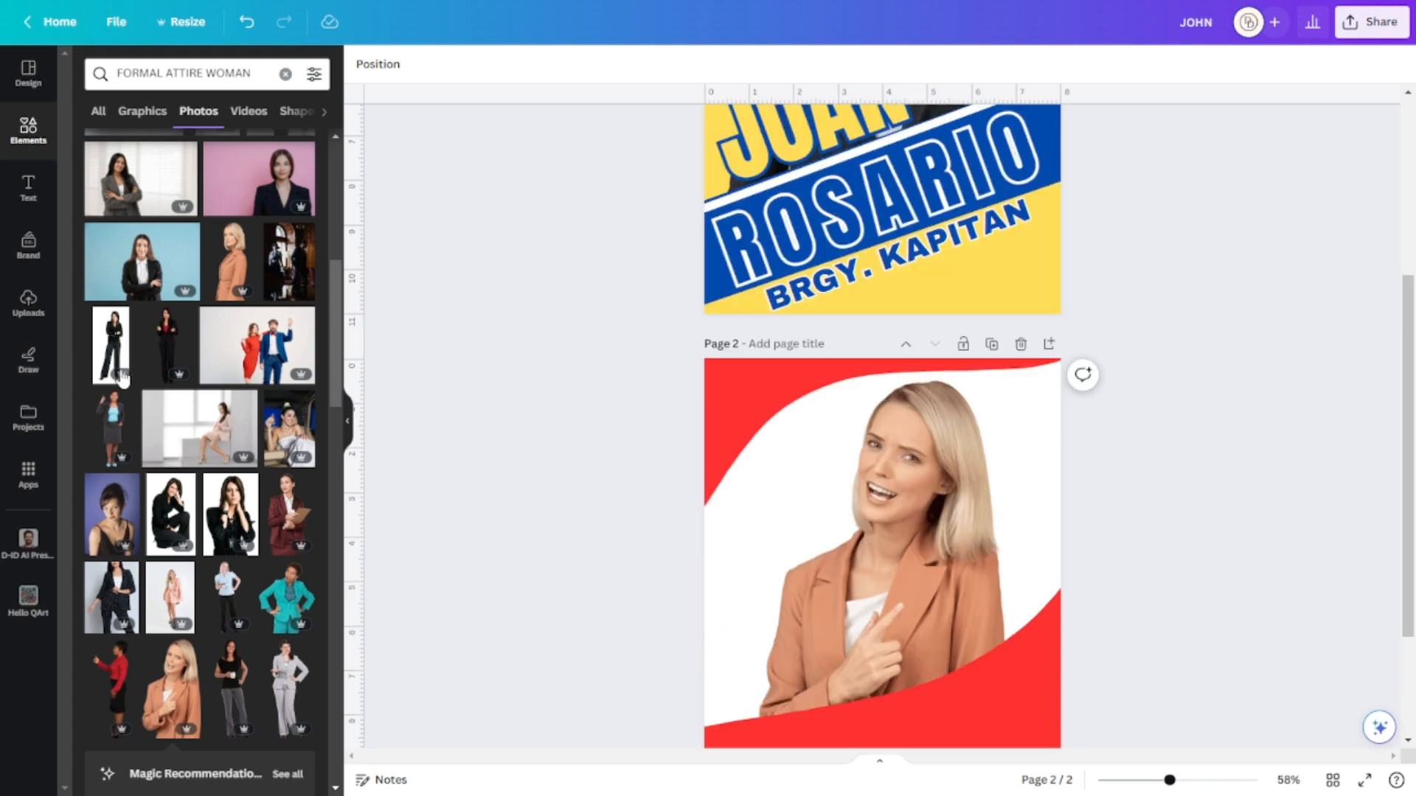
click(40, 191)
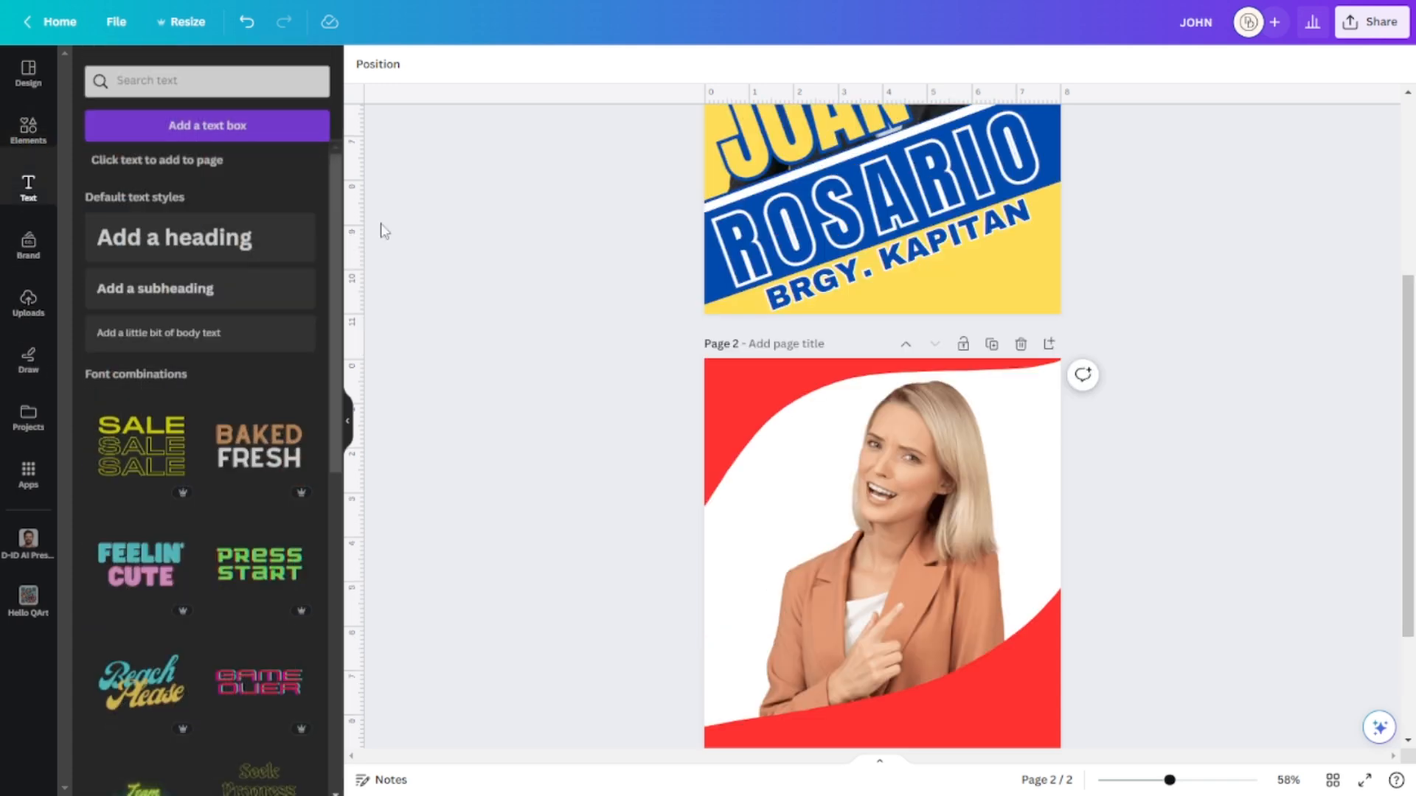
click(236, 234)
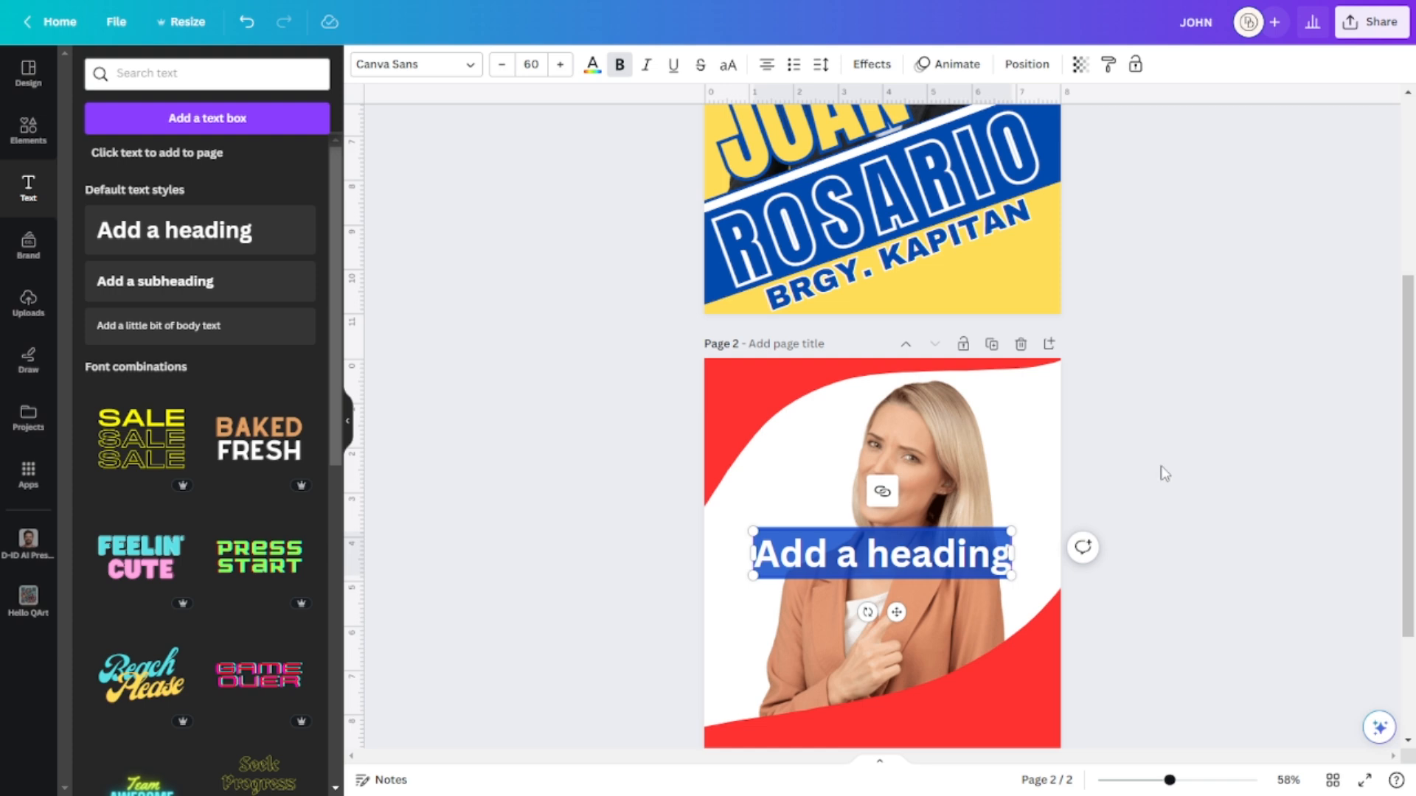
scroll(1163, 472, down, 3)
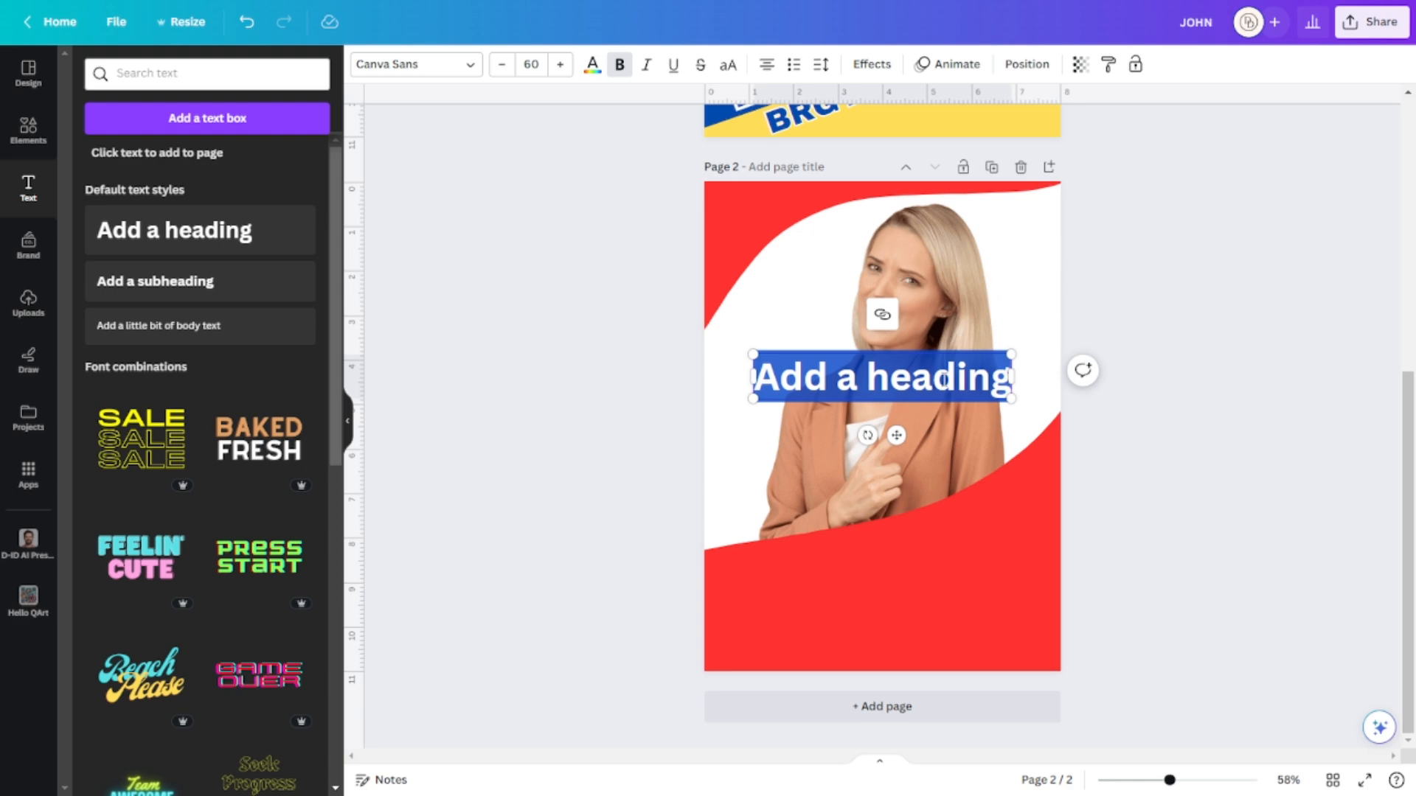
text(ROS)
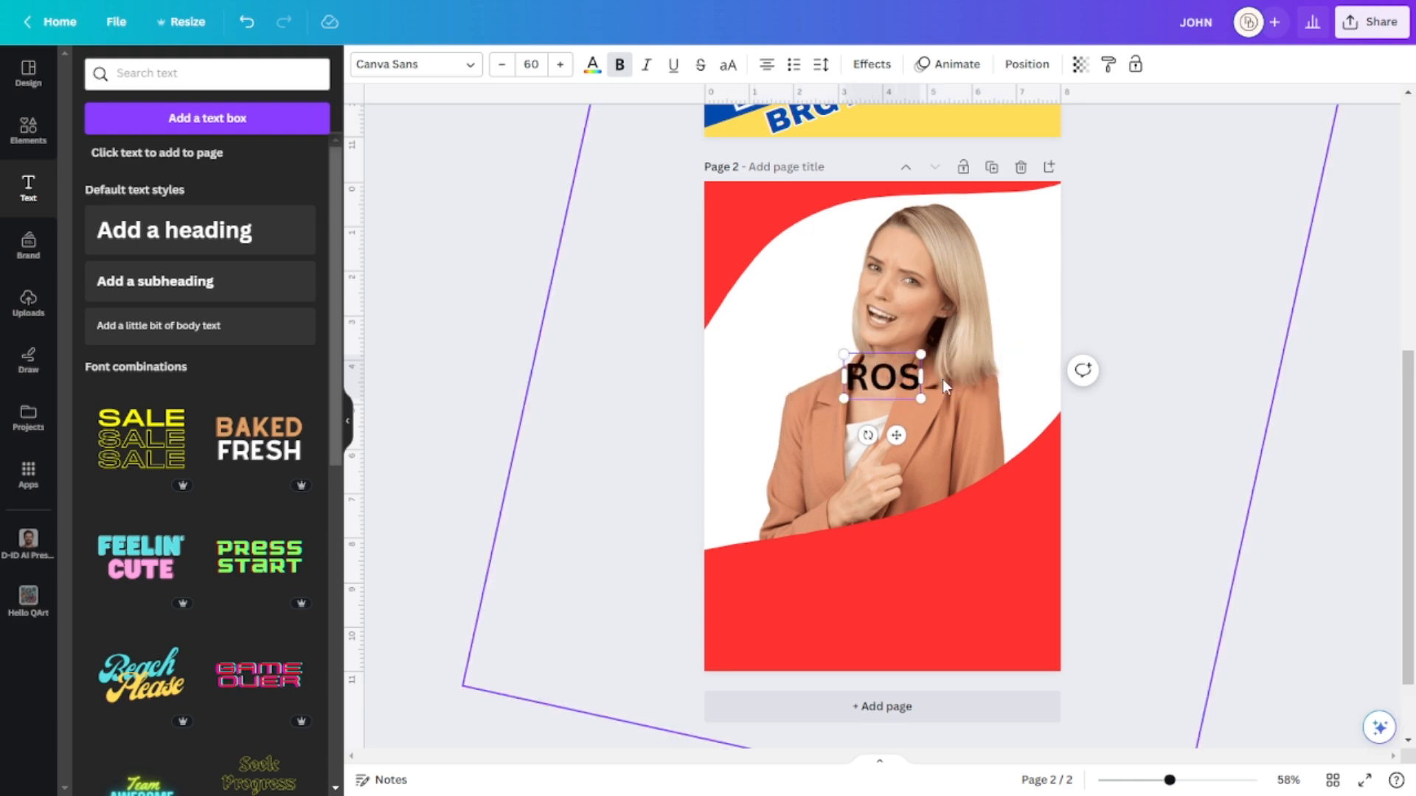
text(E)
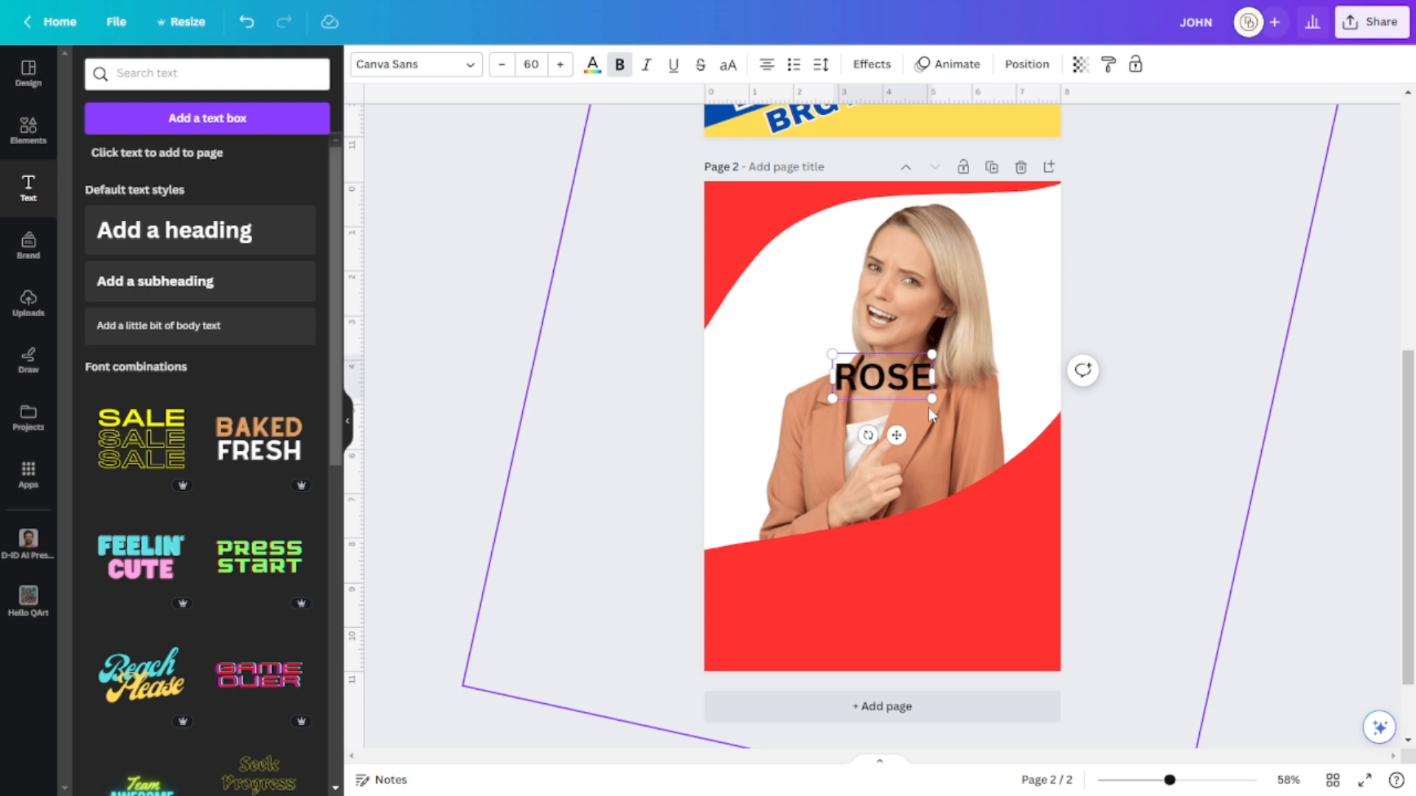
drag(932, 398, 1015, 435)
drag(913, 391, 947, 539)
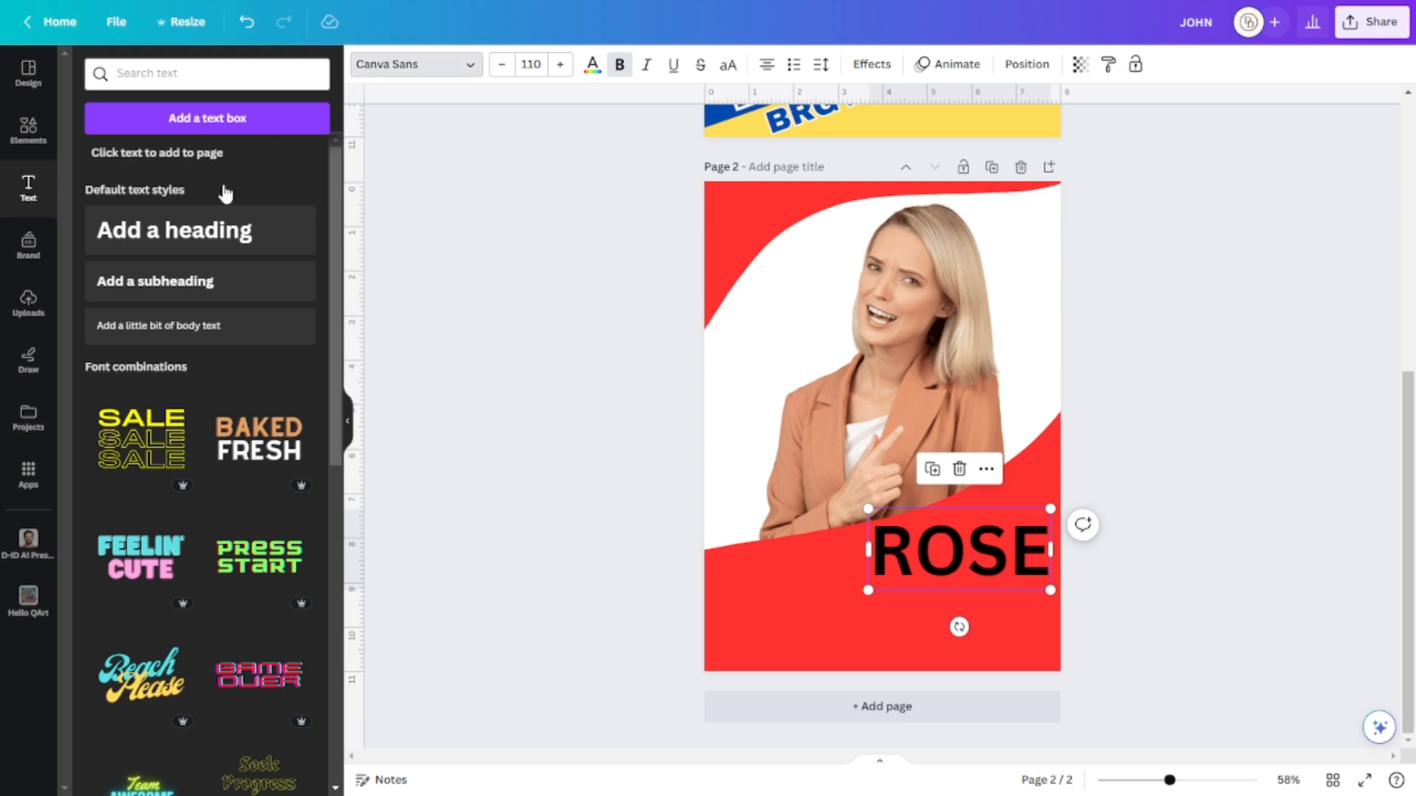
Set ROSE in the Anton font, nudge it right, and make its letters white.
click(120, 206)
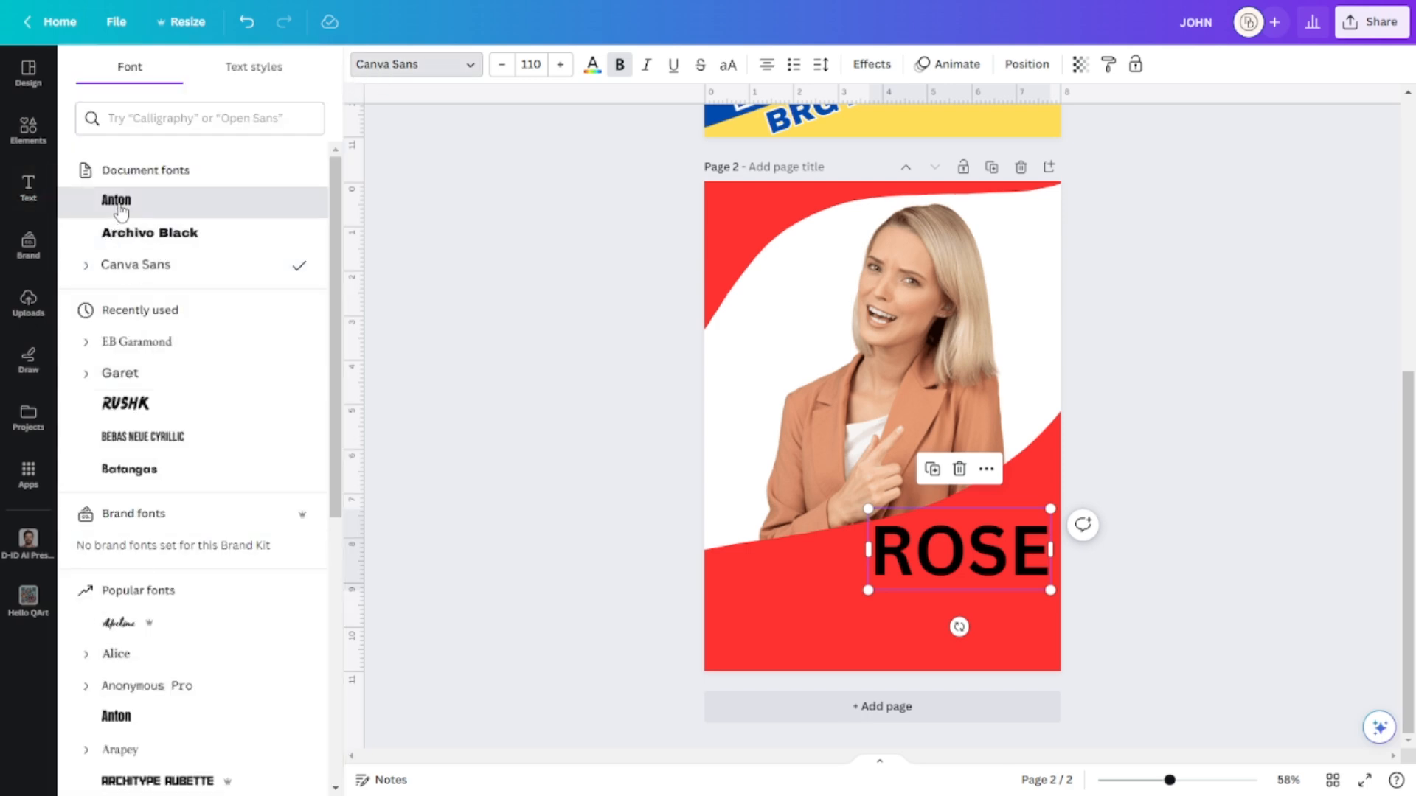
drag(998, 544, 1024, 541)
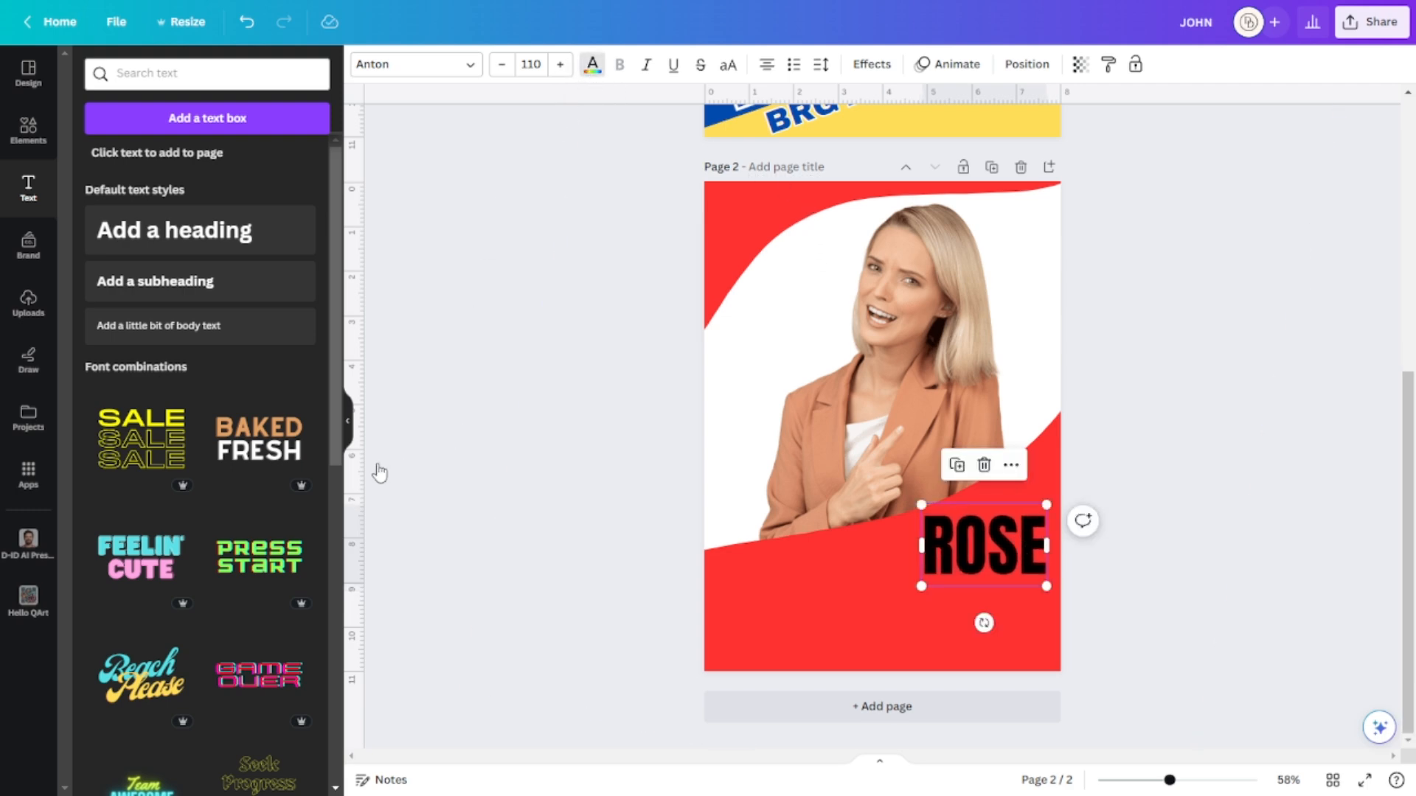
click(307, 435)
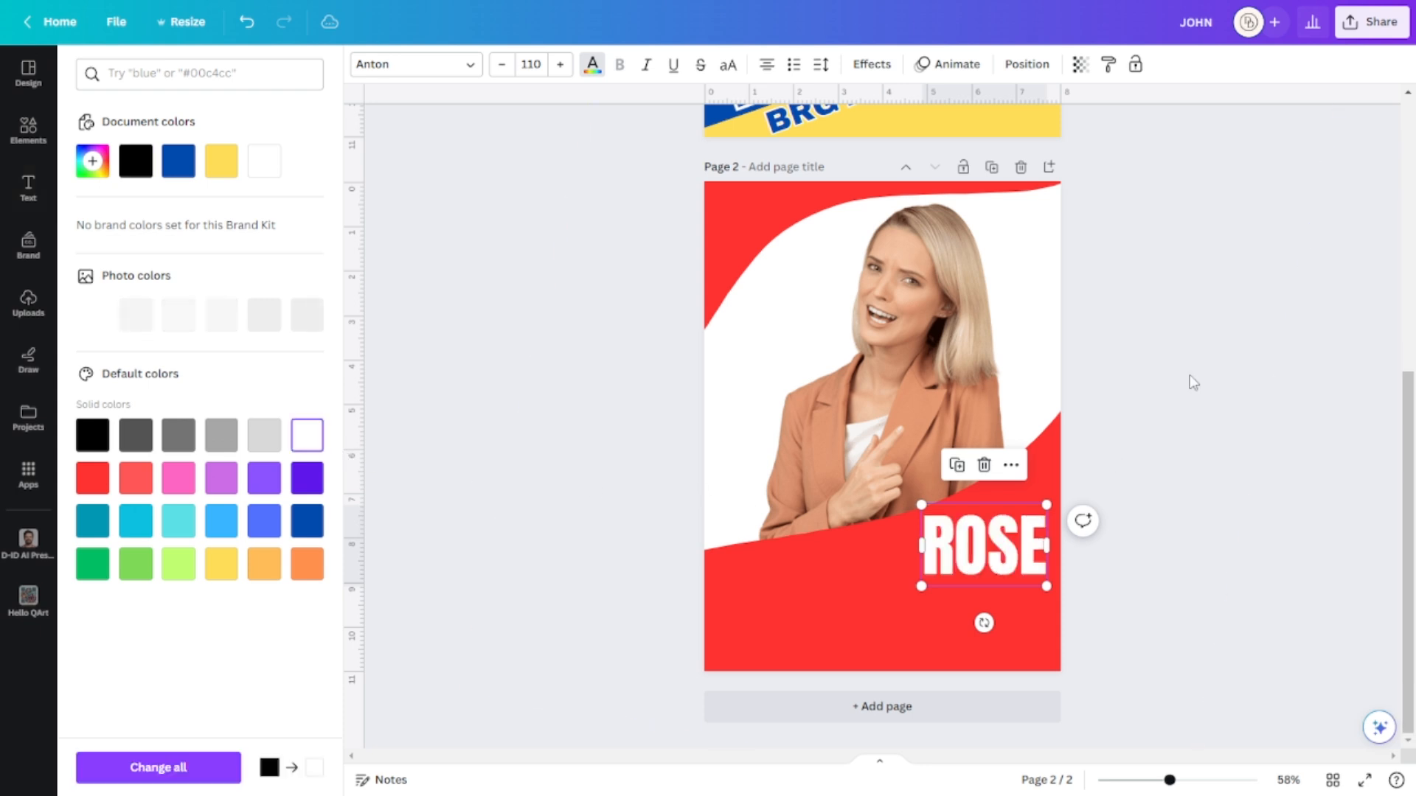
click(1210, 461)
click(1209, 463)
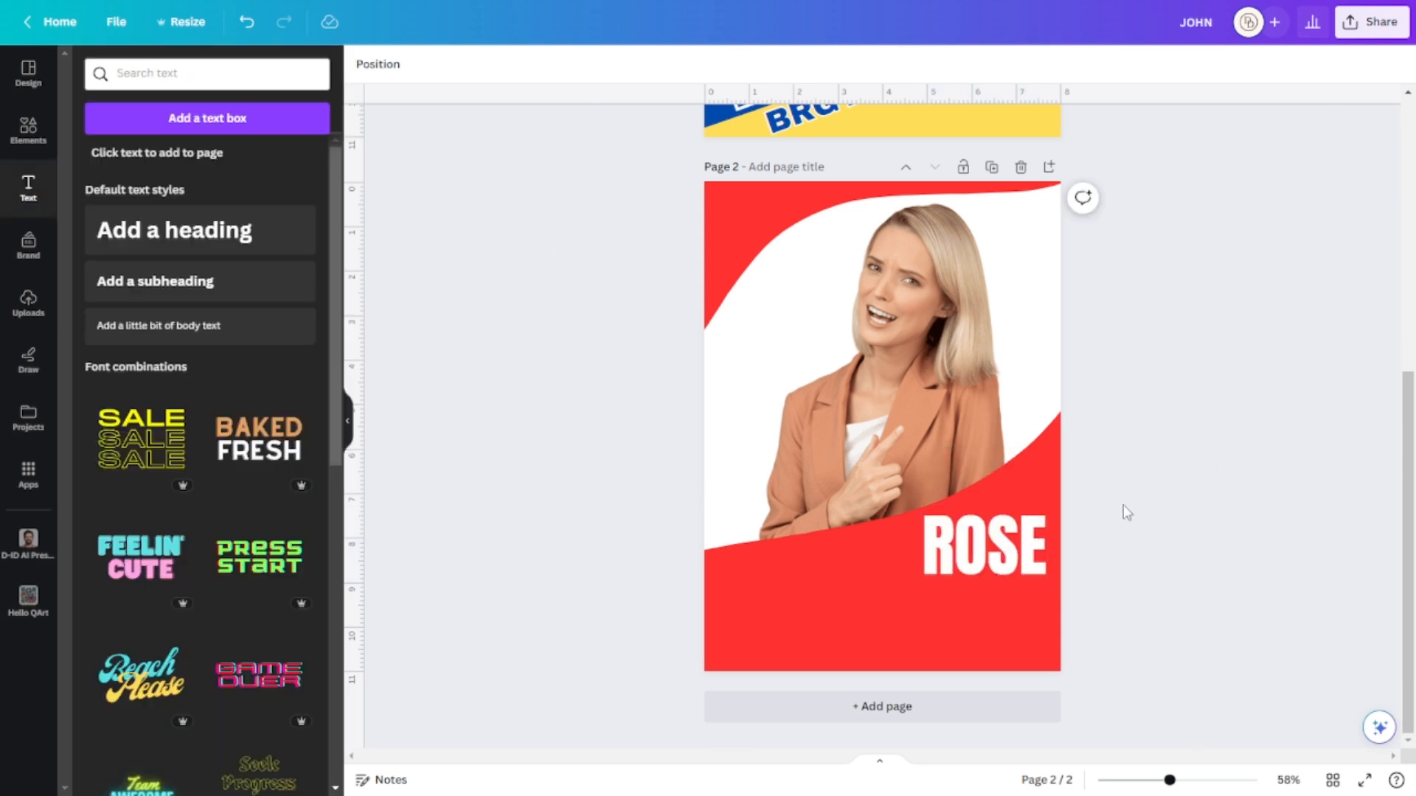
Give ROSE a black Outline effect at thickness 50.
click(1036, 548)
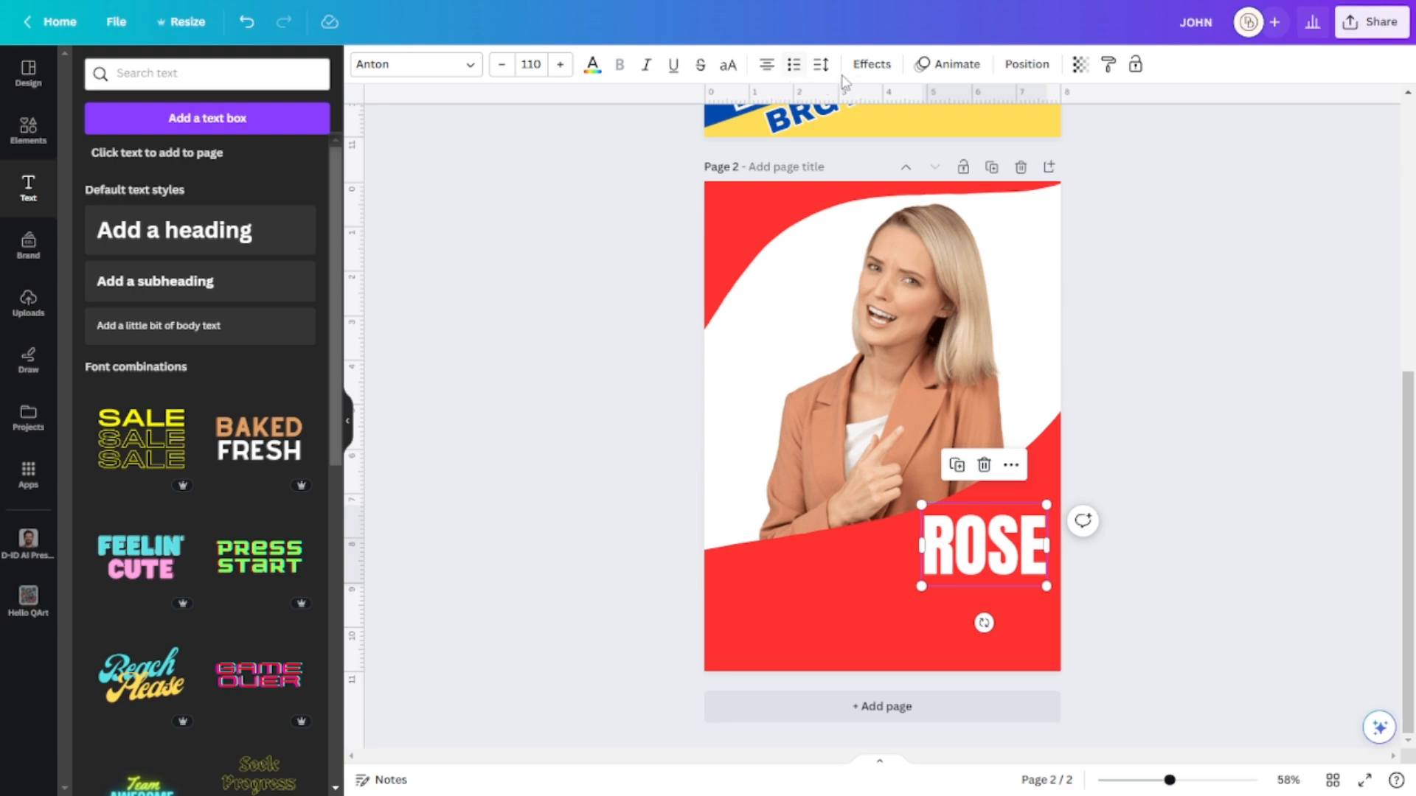
click(870, 65)
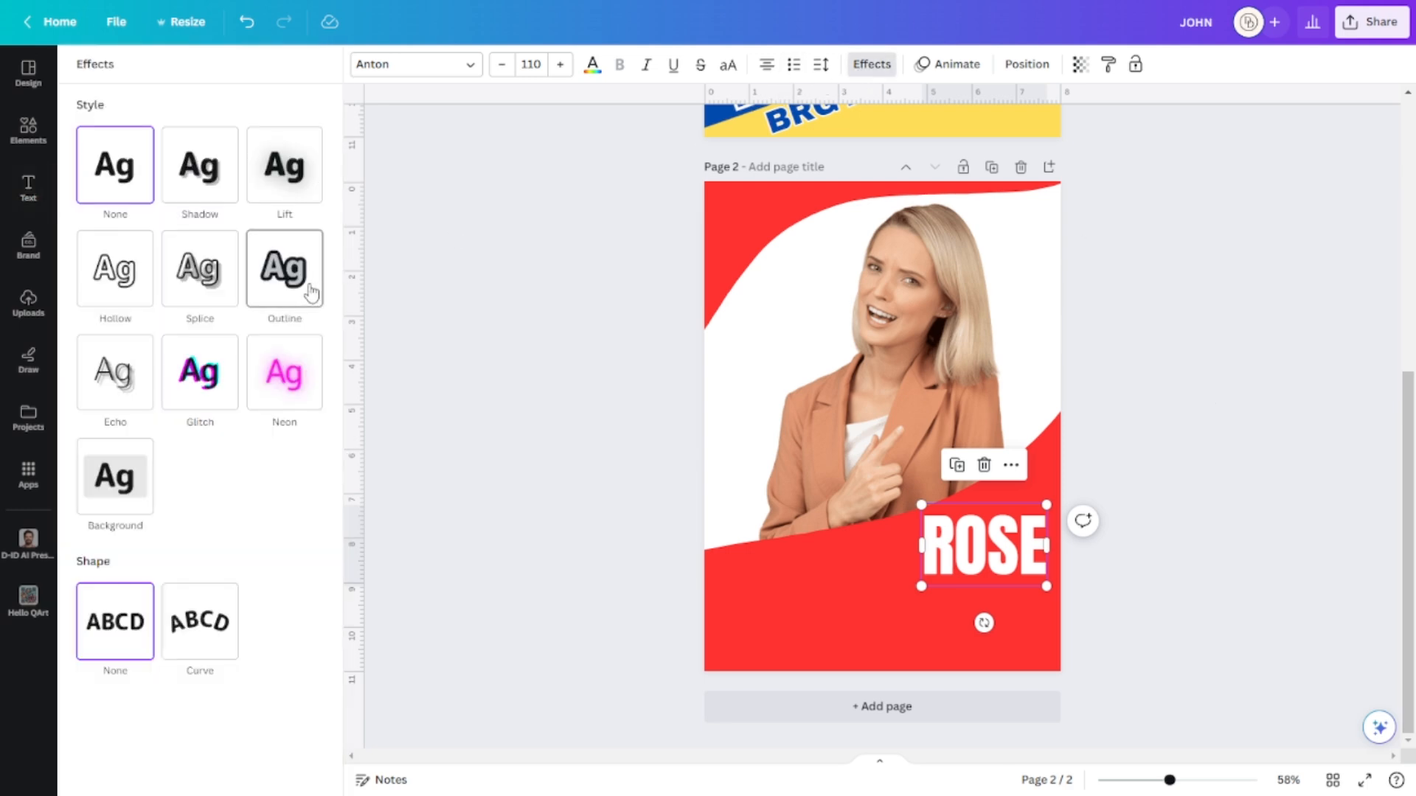
click(313, 293)
click(311, 397)
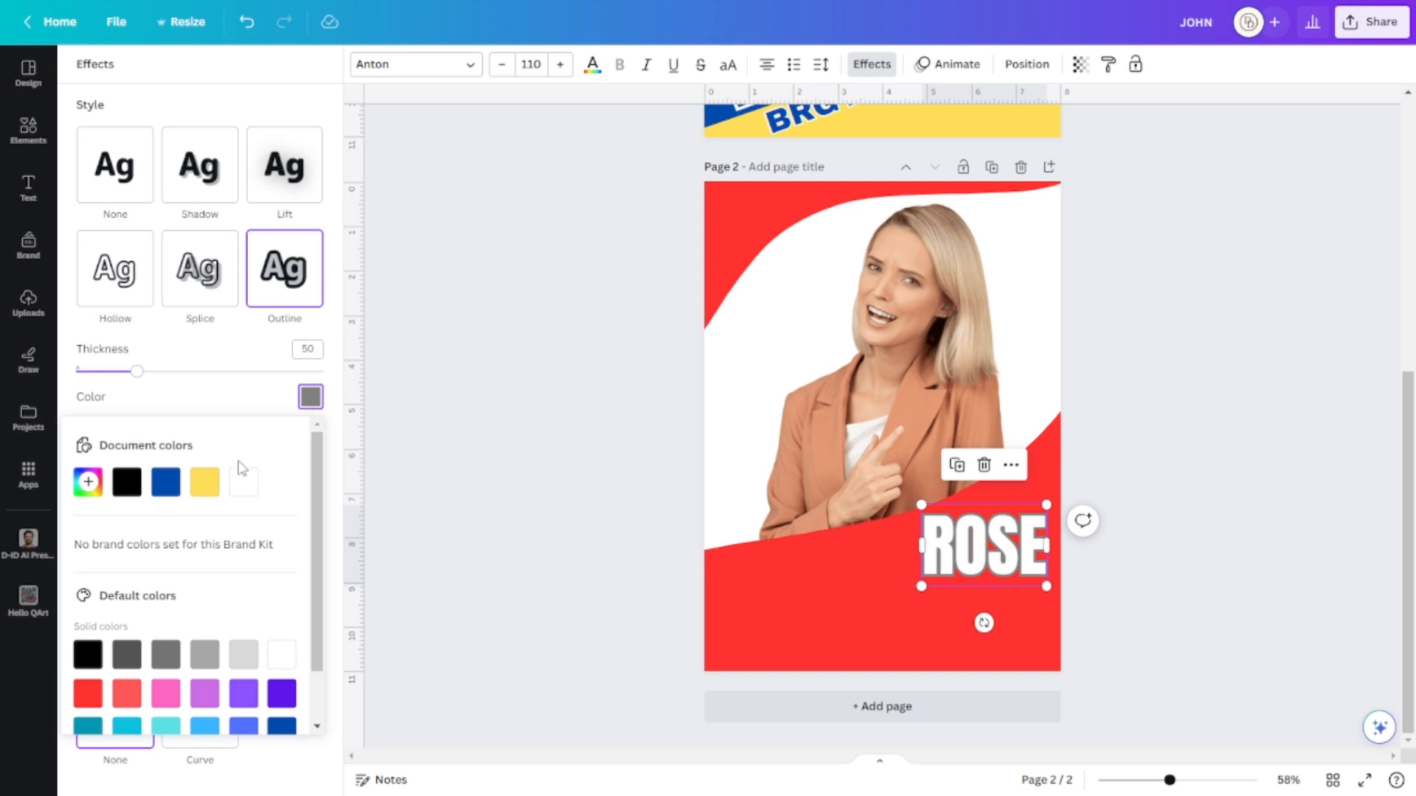
click(201, 484)
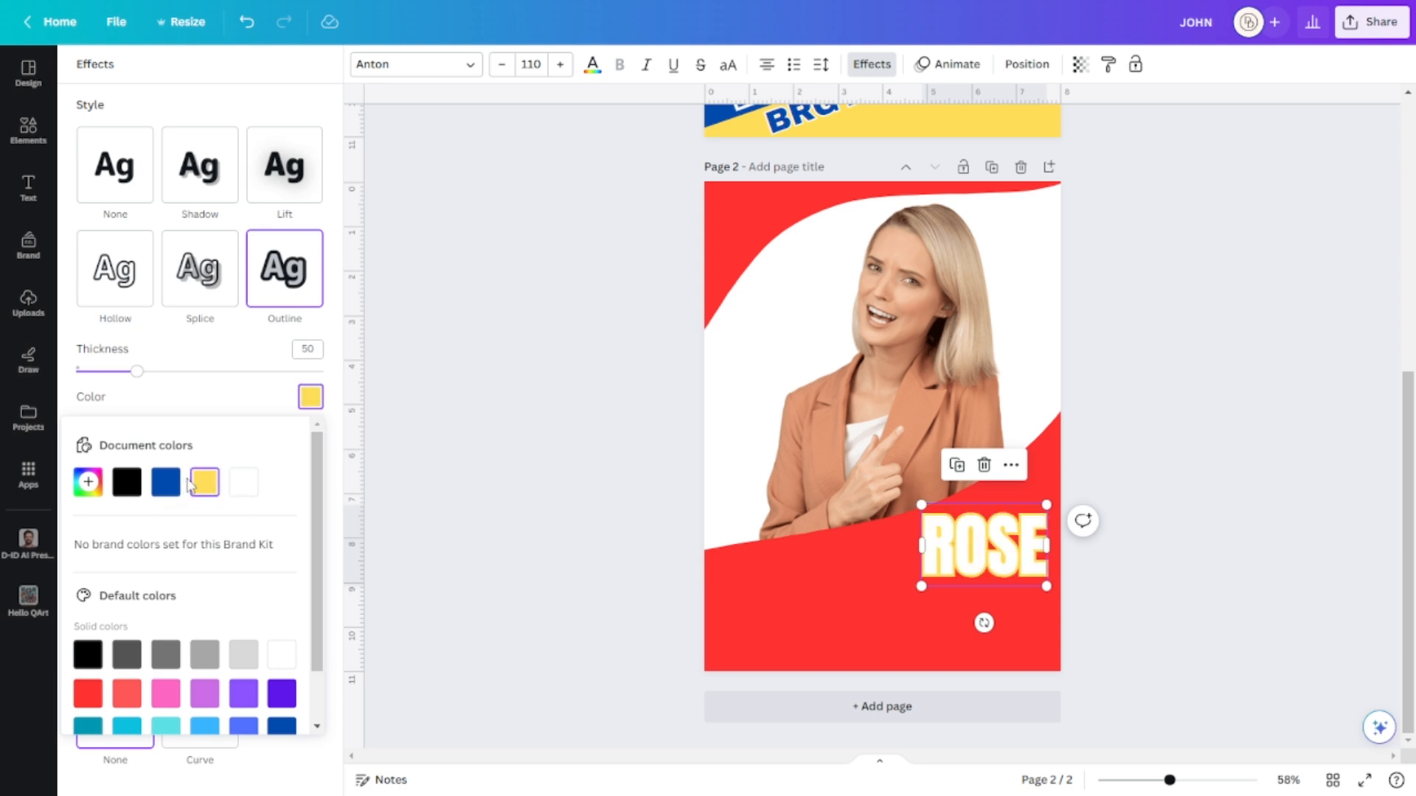
click(131, 487)
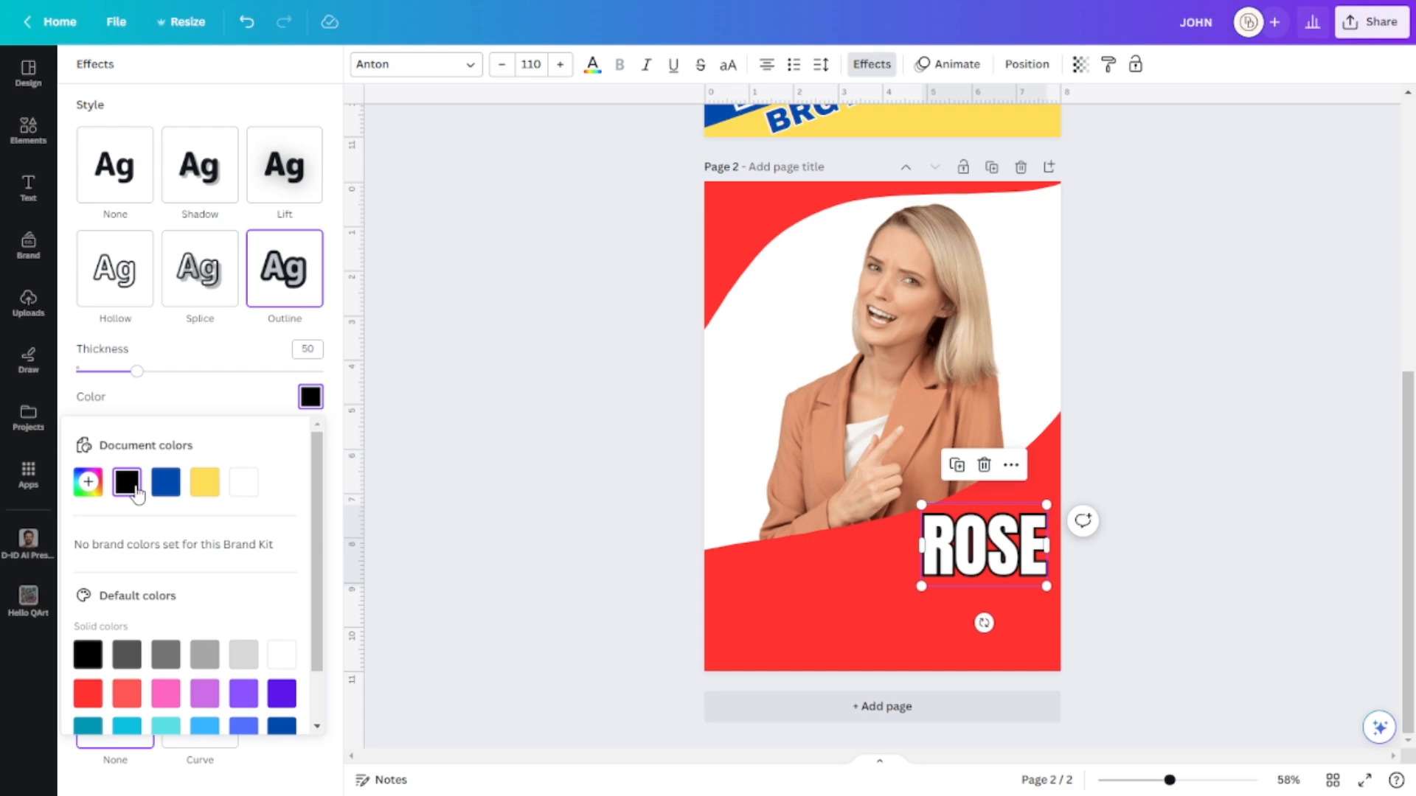
click(166, 484)
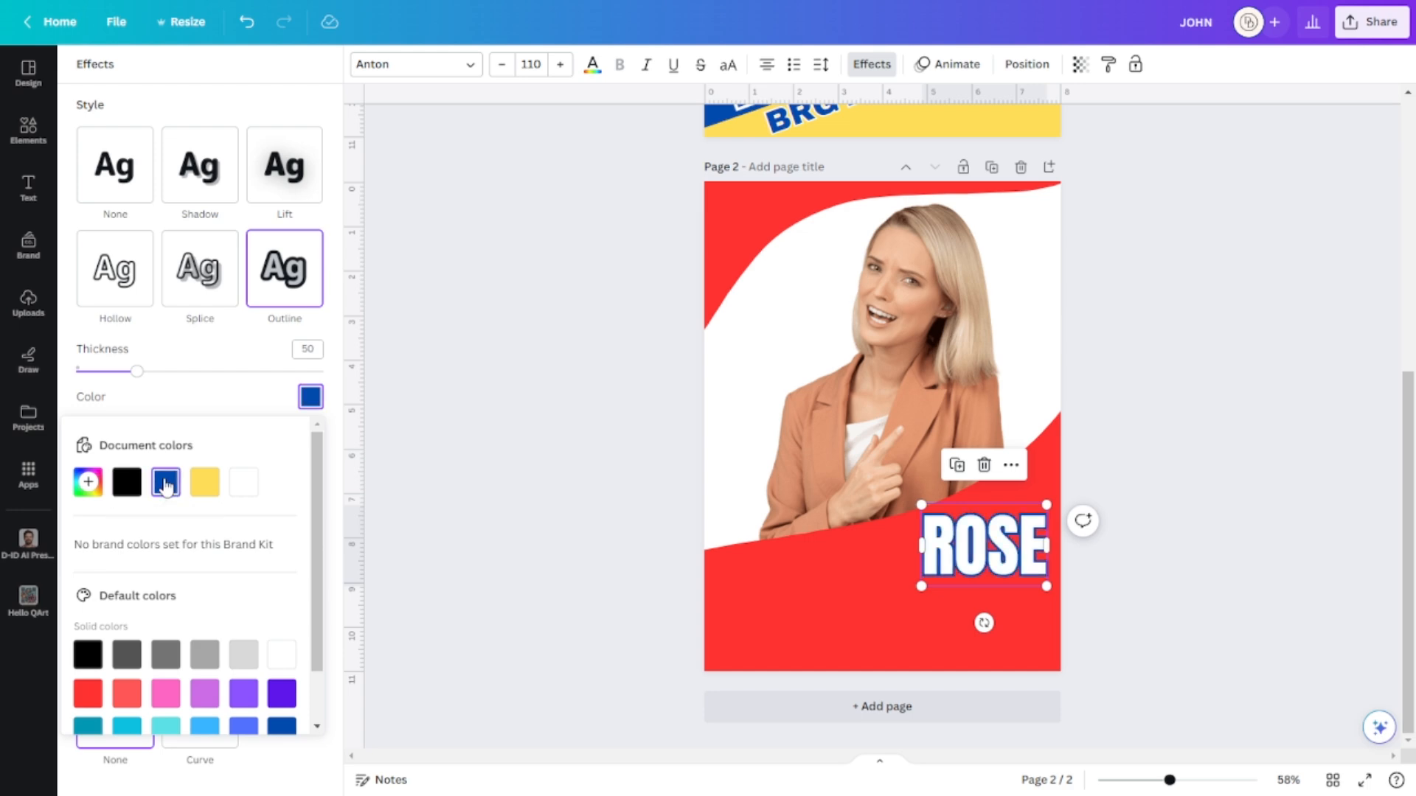
click(131, 487)
click(1152, 374)
click(1306, 516)
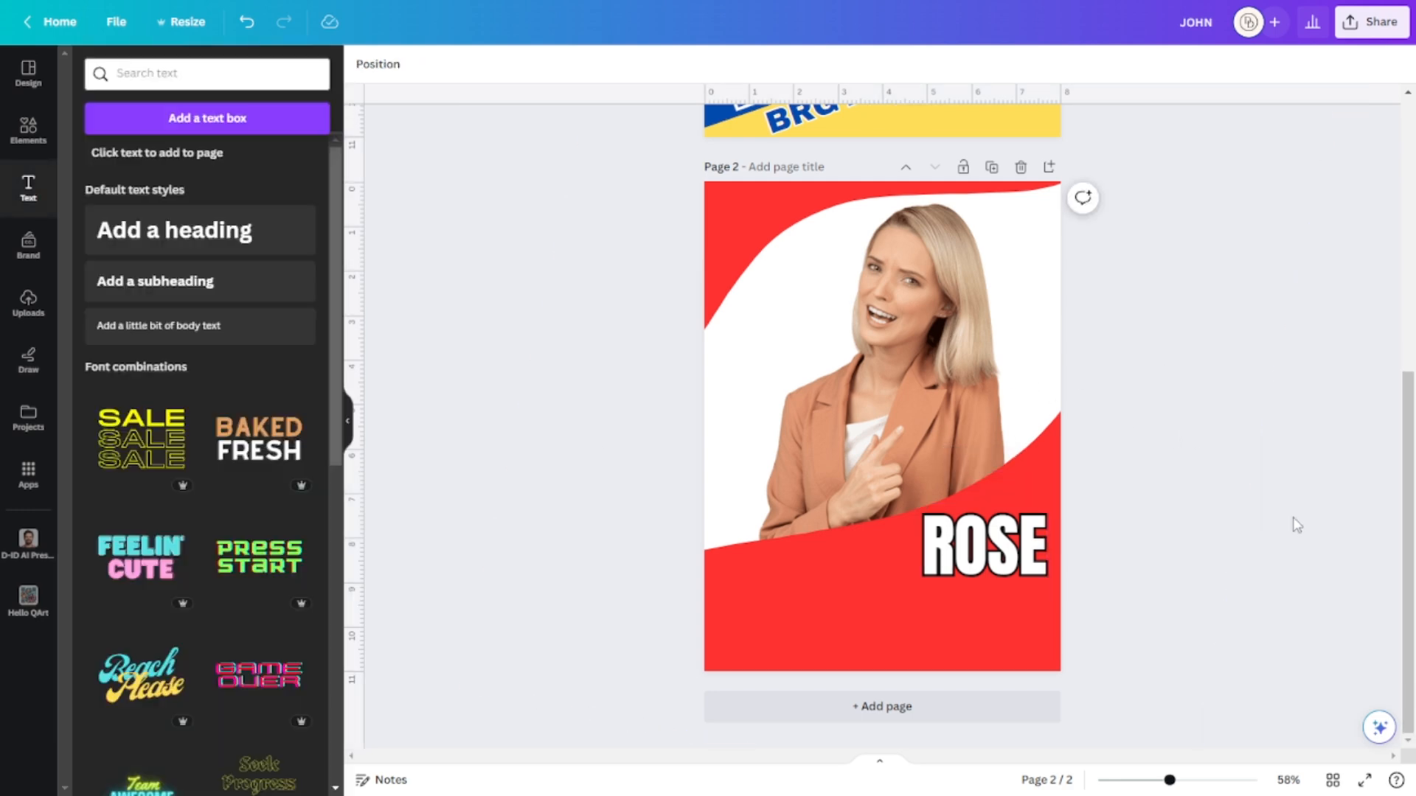
click(1027, 557)
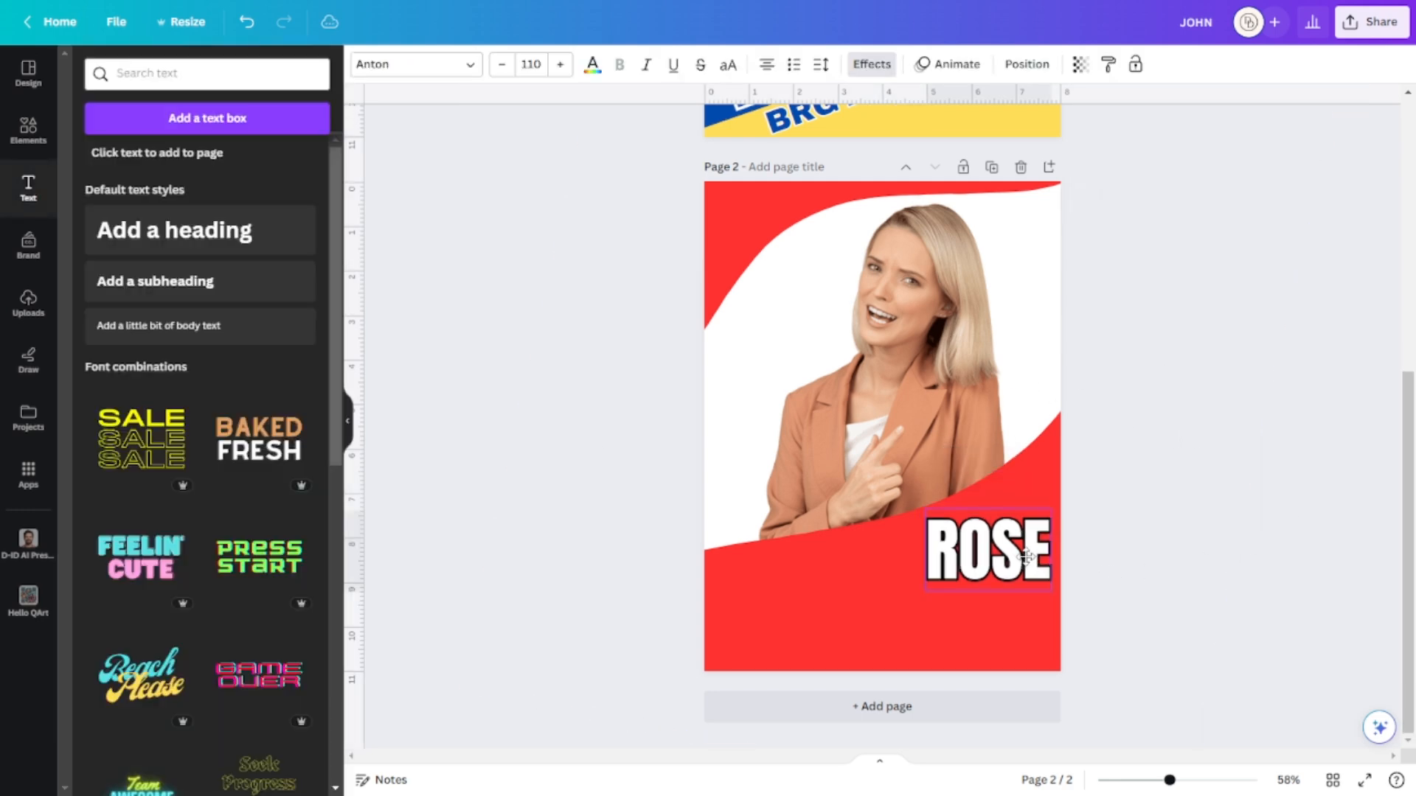
click(1242, 480)
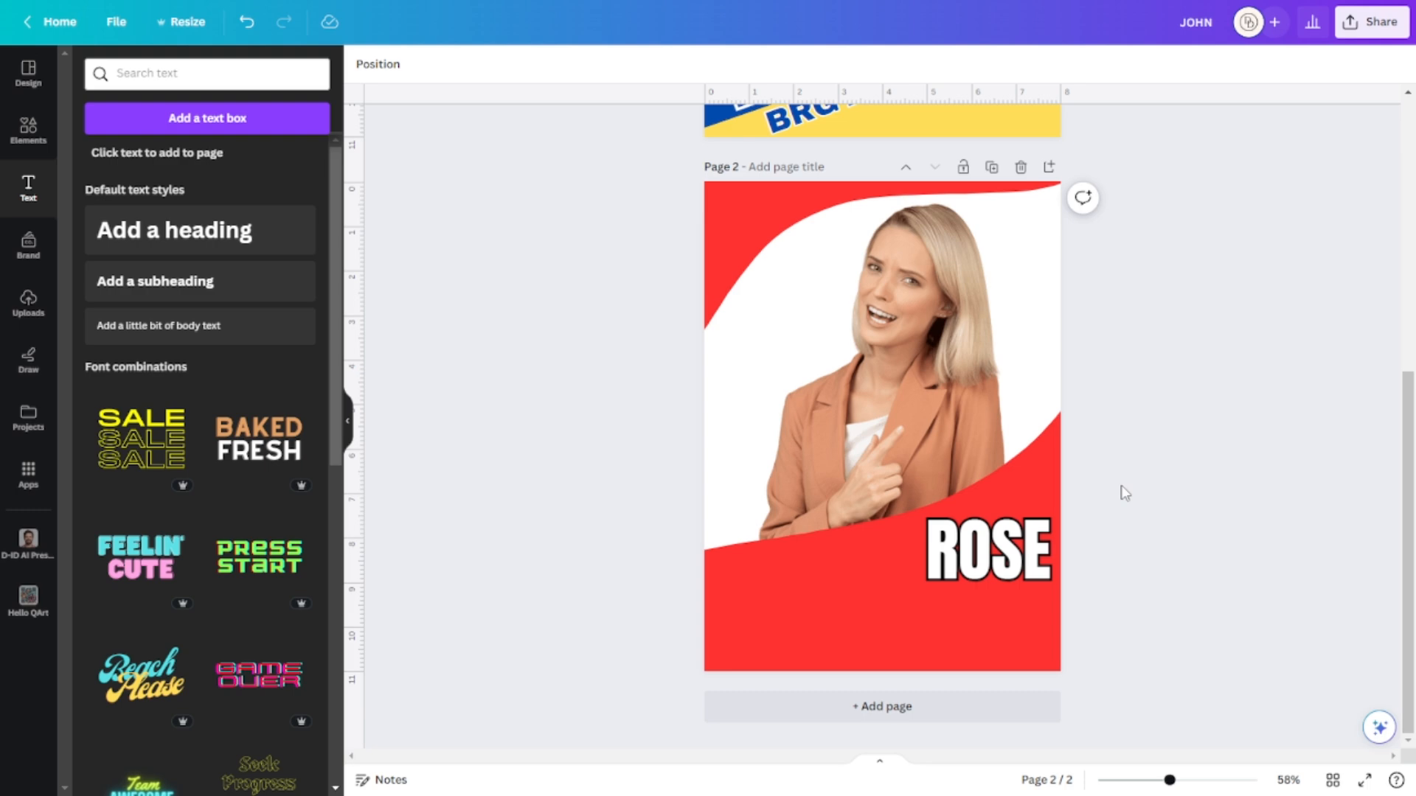
click(1033, 536)
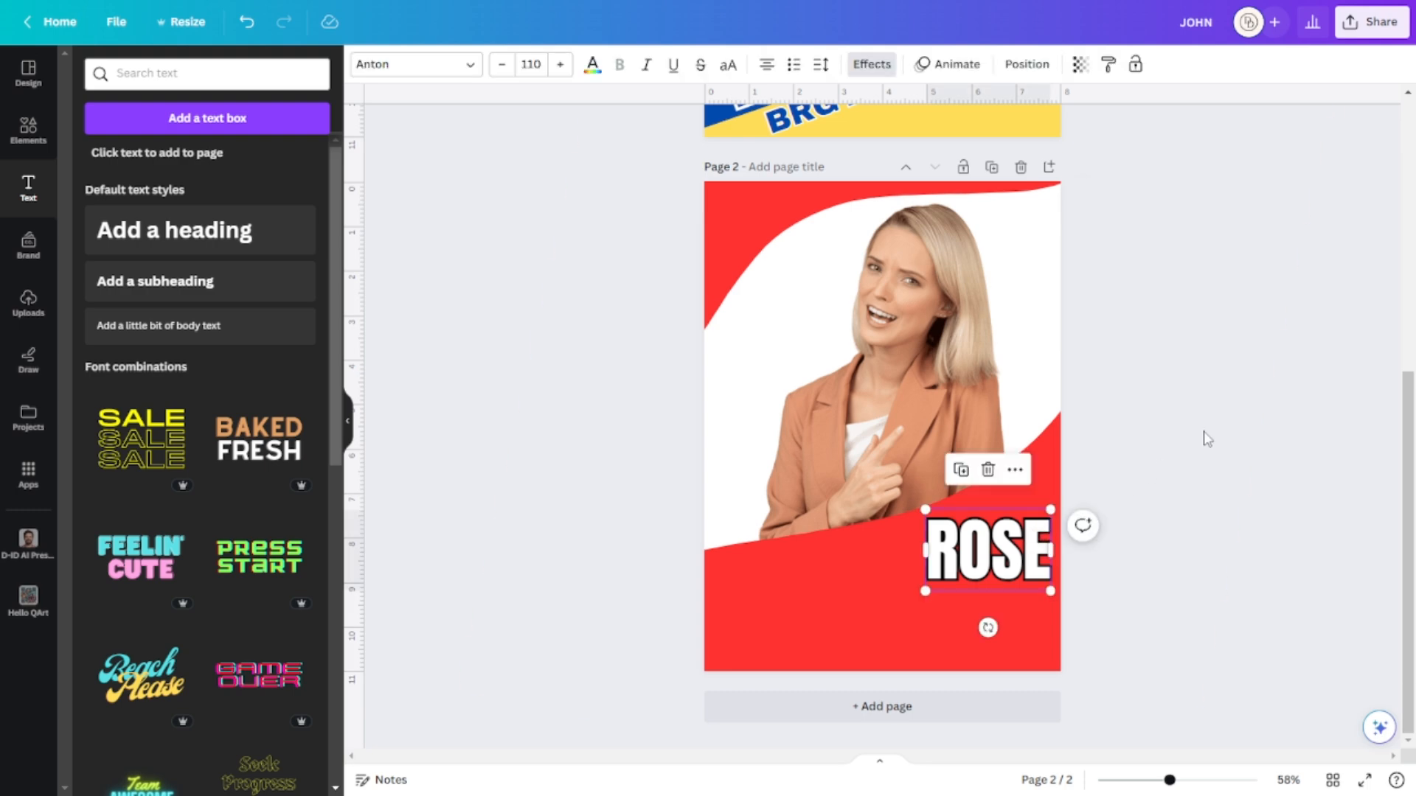
drag(1035, 558, 892, 598)
double_click(890, 597)
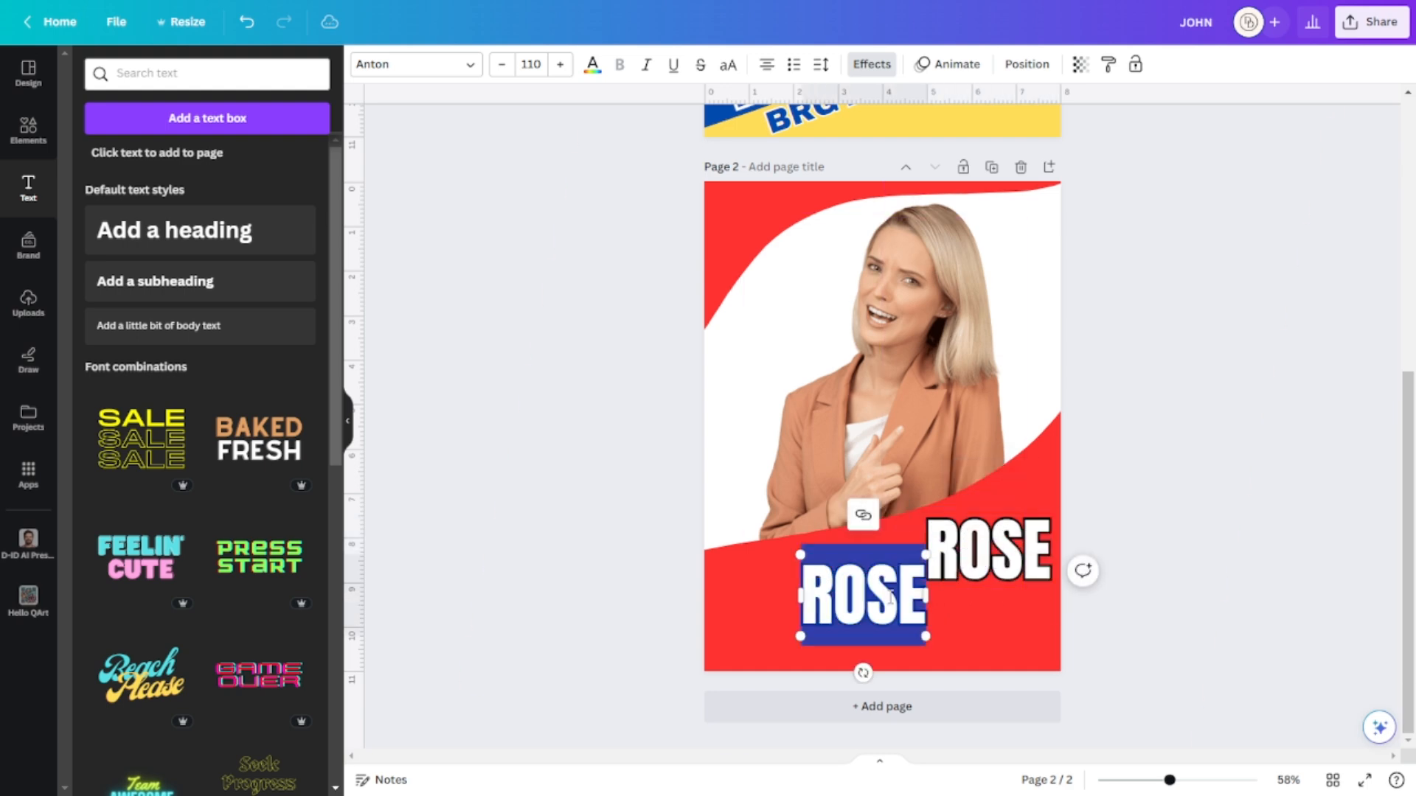
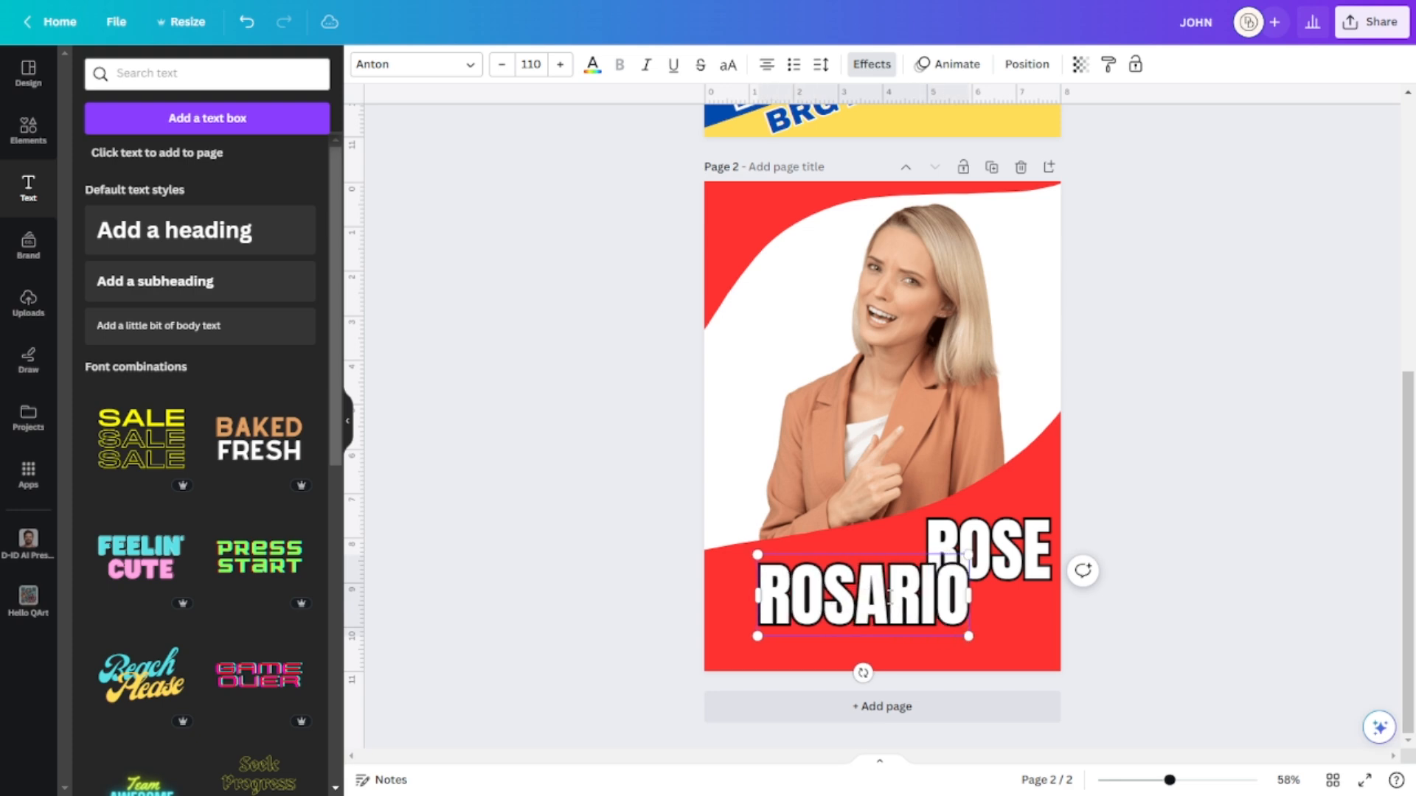
click(1186, 552)
drag(928, 601, 1009, 629)
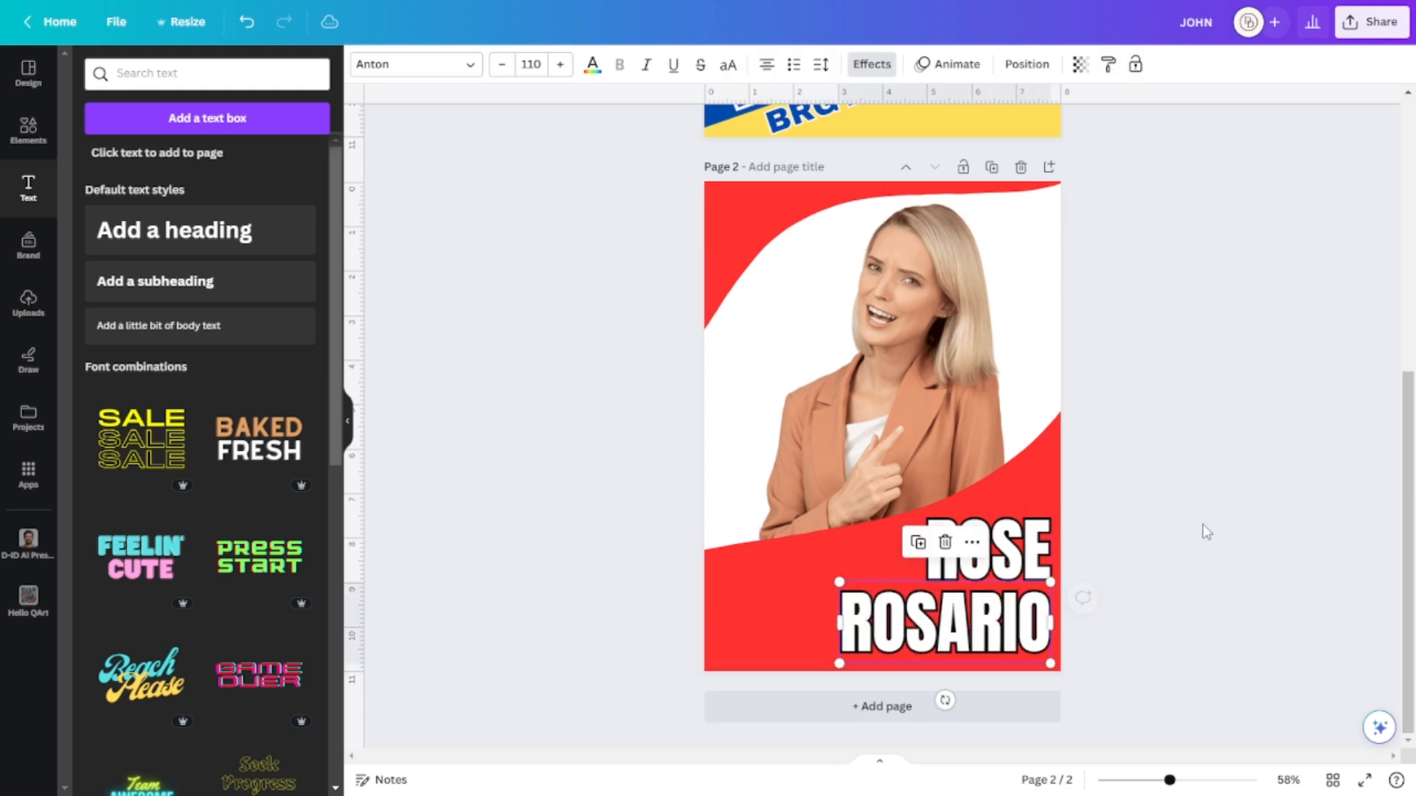
click(1207, 529)
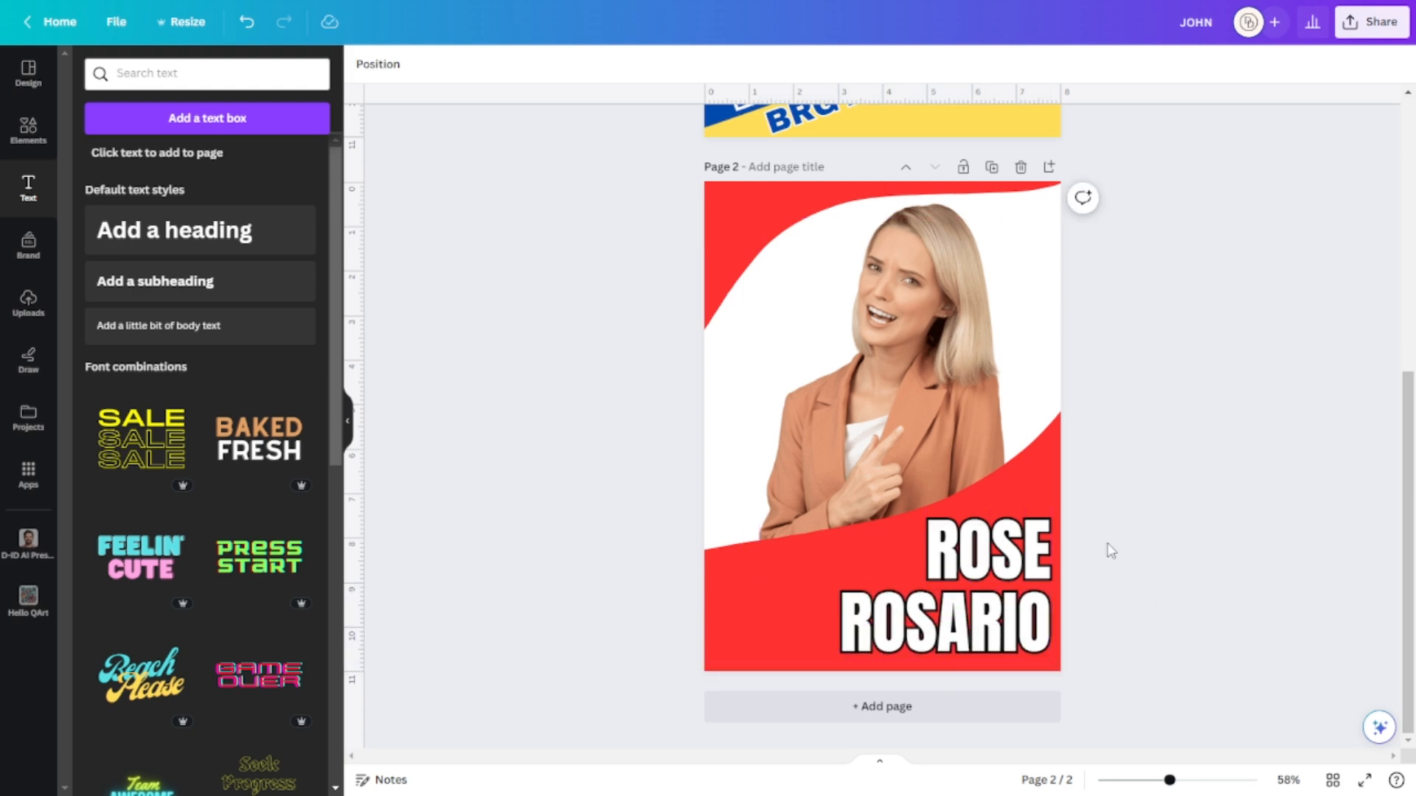
Shrink ROSE slightly and move ROSARIO closer beneath it.
click(1003, 564)
drag(1131, 644, 955, 554)
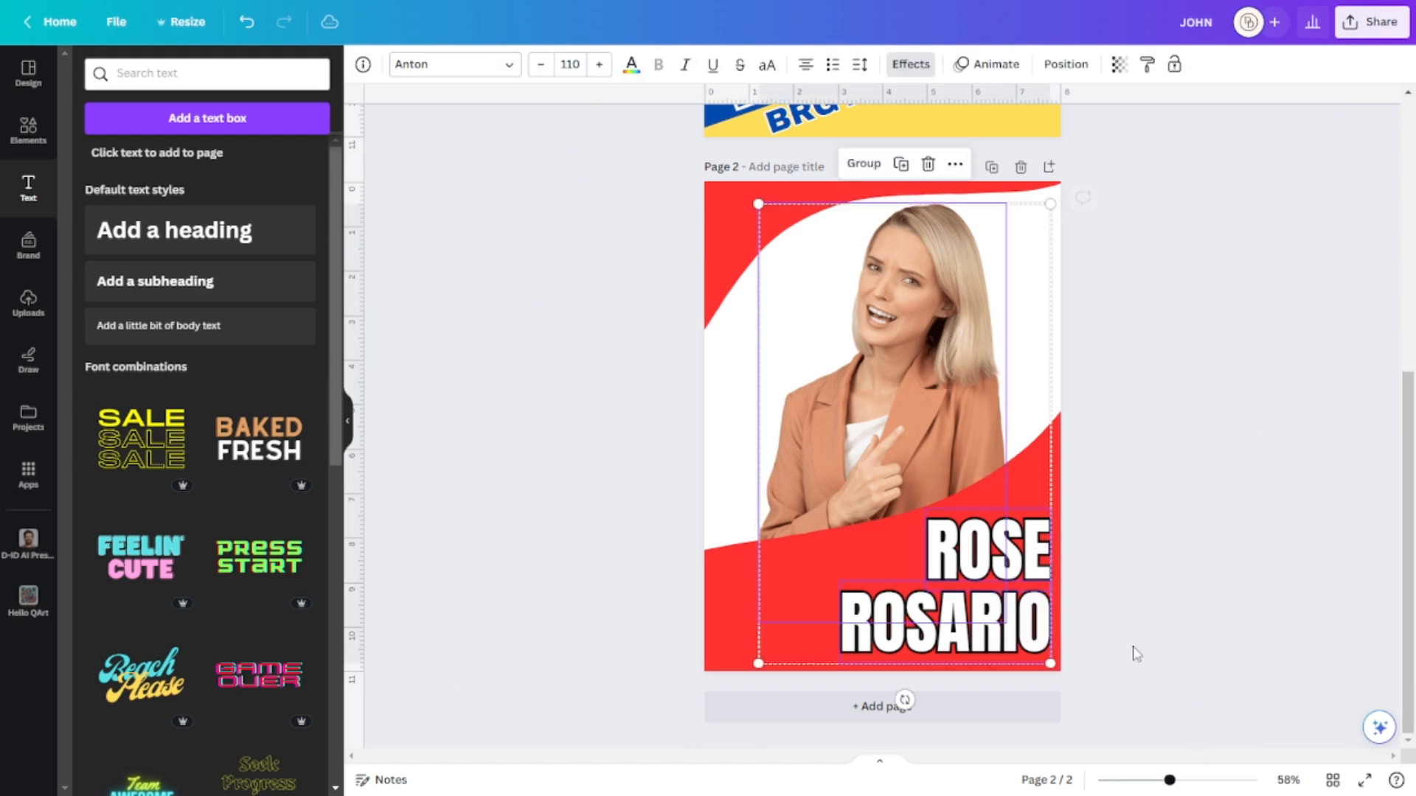
drag(1050, 663, 1030, 631)
key(ctrl+z)
key(Escape)
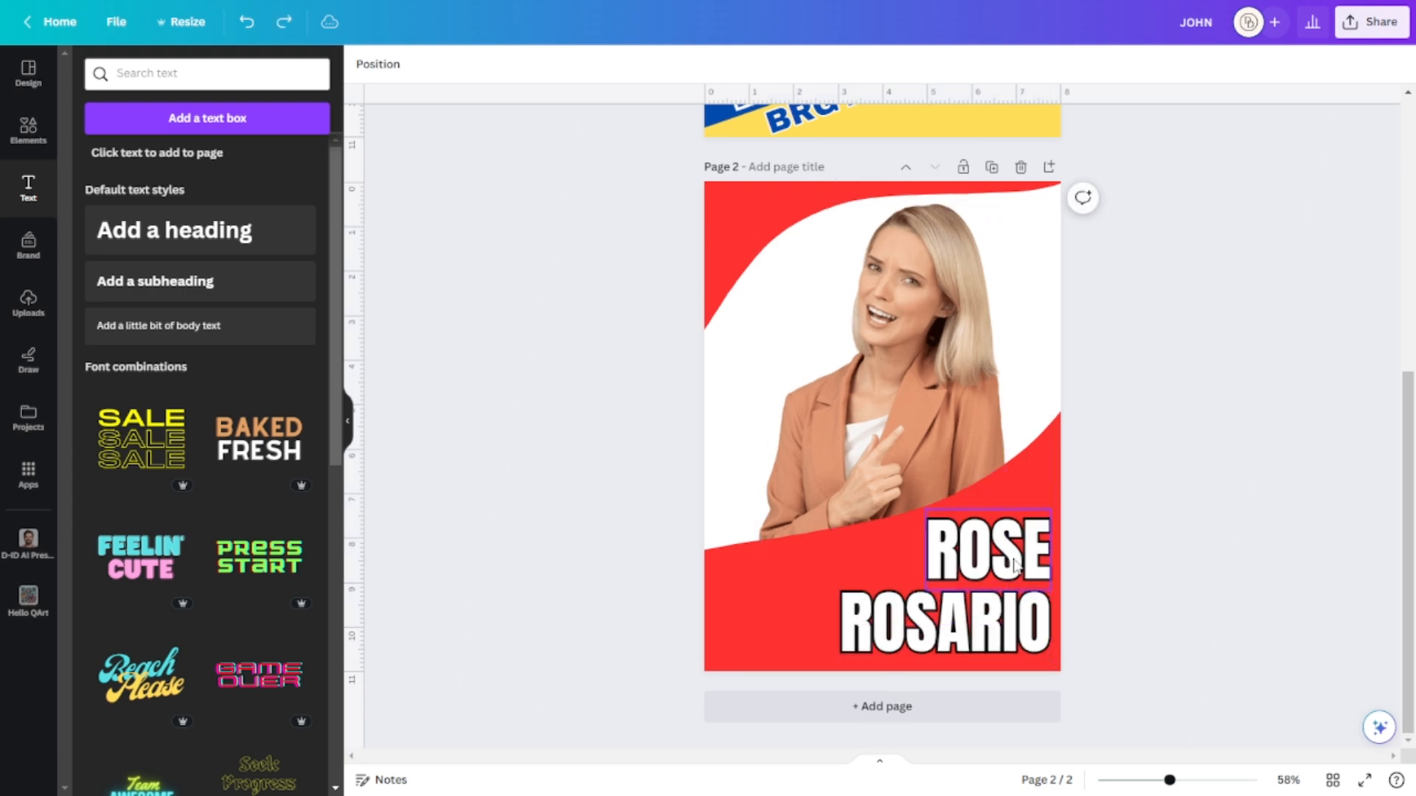
click(1007, 567)
drag(1050, 590, 1036, 534)
drag(1029, 623, 1018, 597)
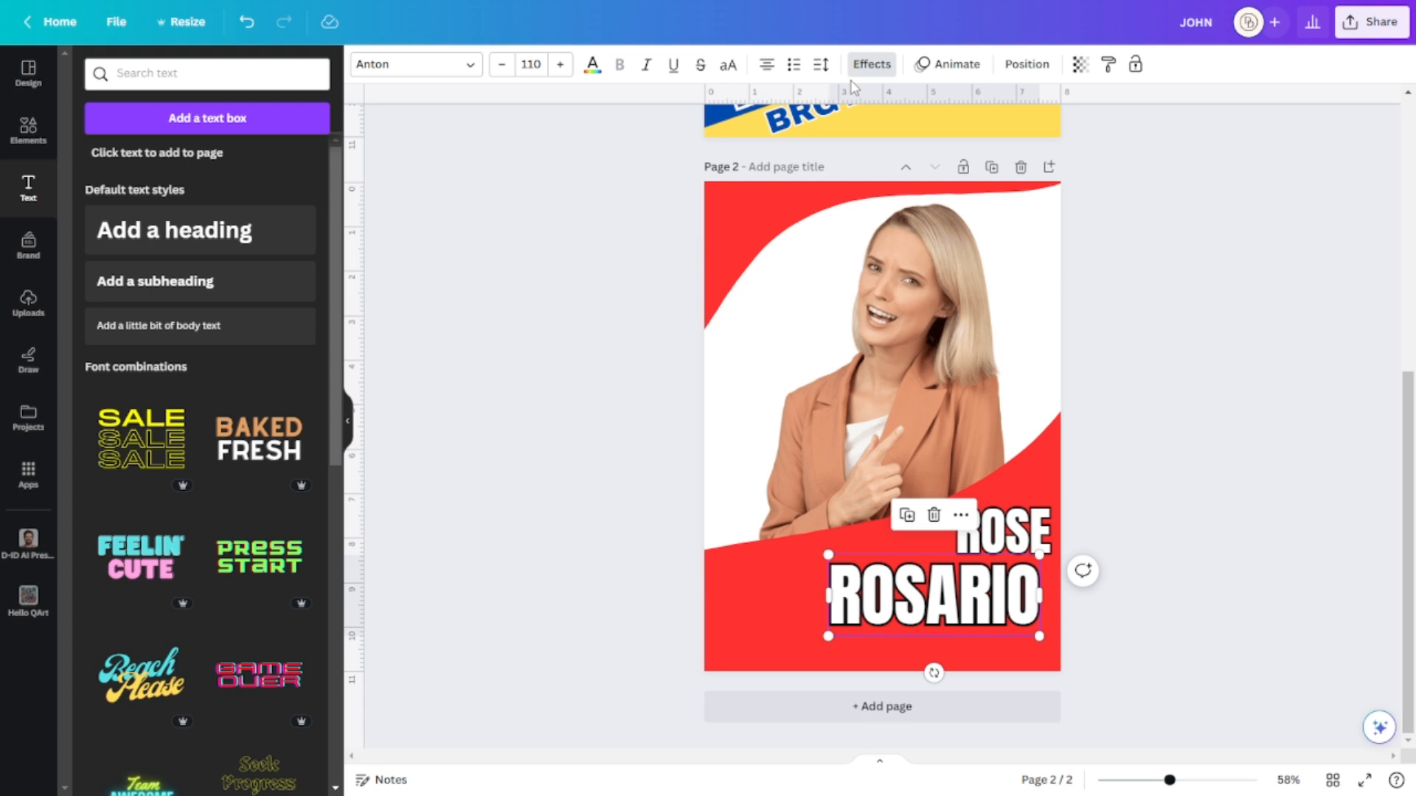
Increase ROSARIO's letter spacing to 151, then widen and reposition its text box beneath ROSE.
click(820, 64)
drag(861, 133, 887, 128)
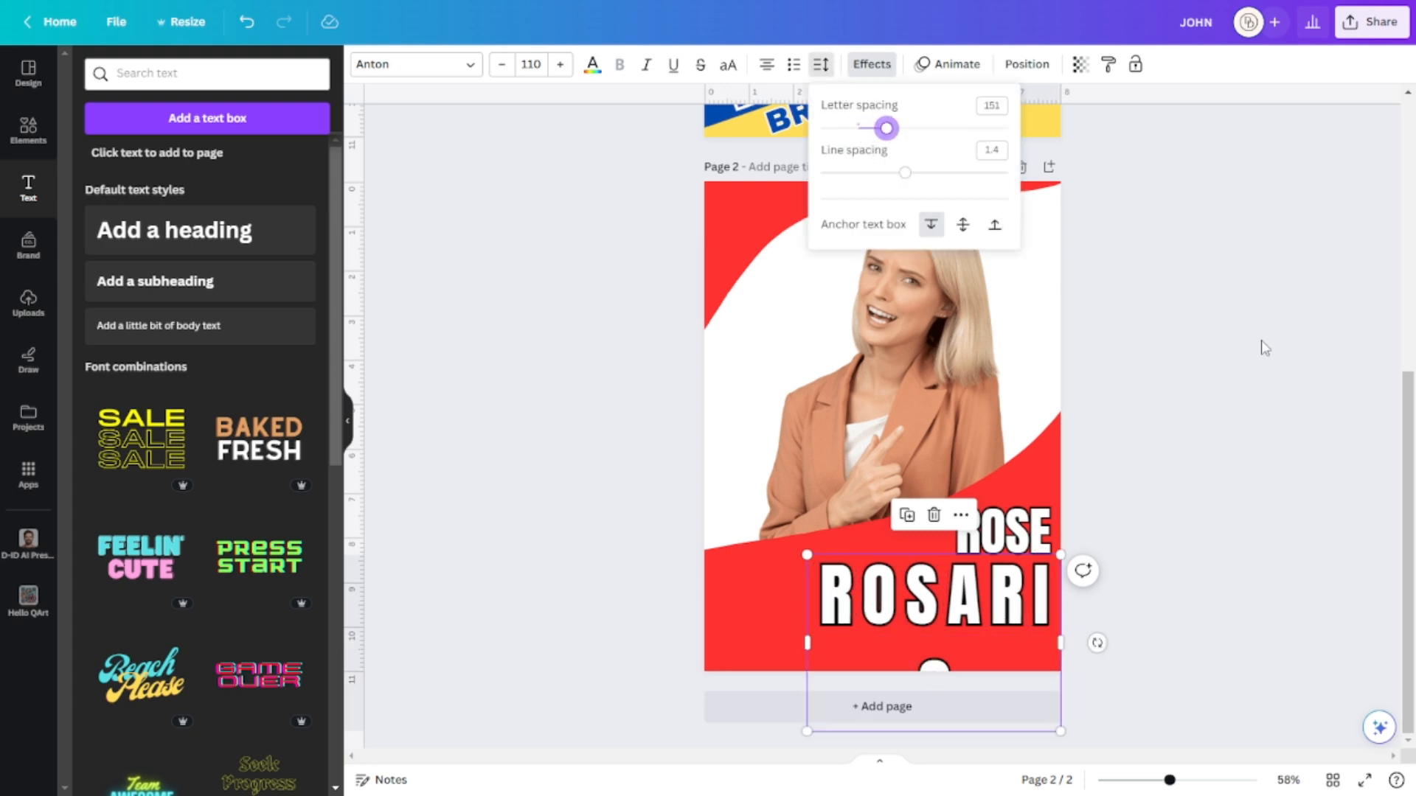
drag(939, 590, 863, 598)
drag(1008, 635, 1048, 635)
drag(925, 587, 957, 591)
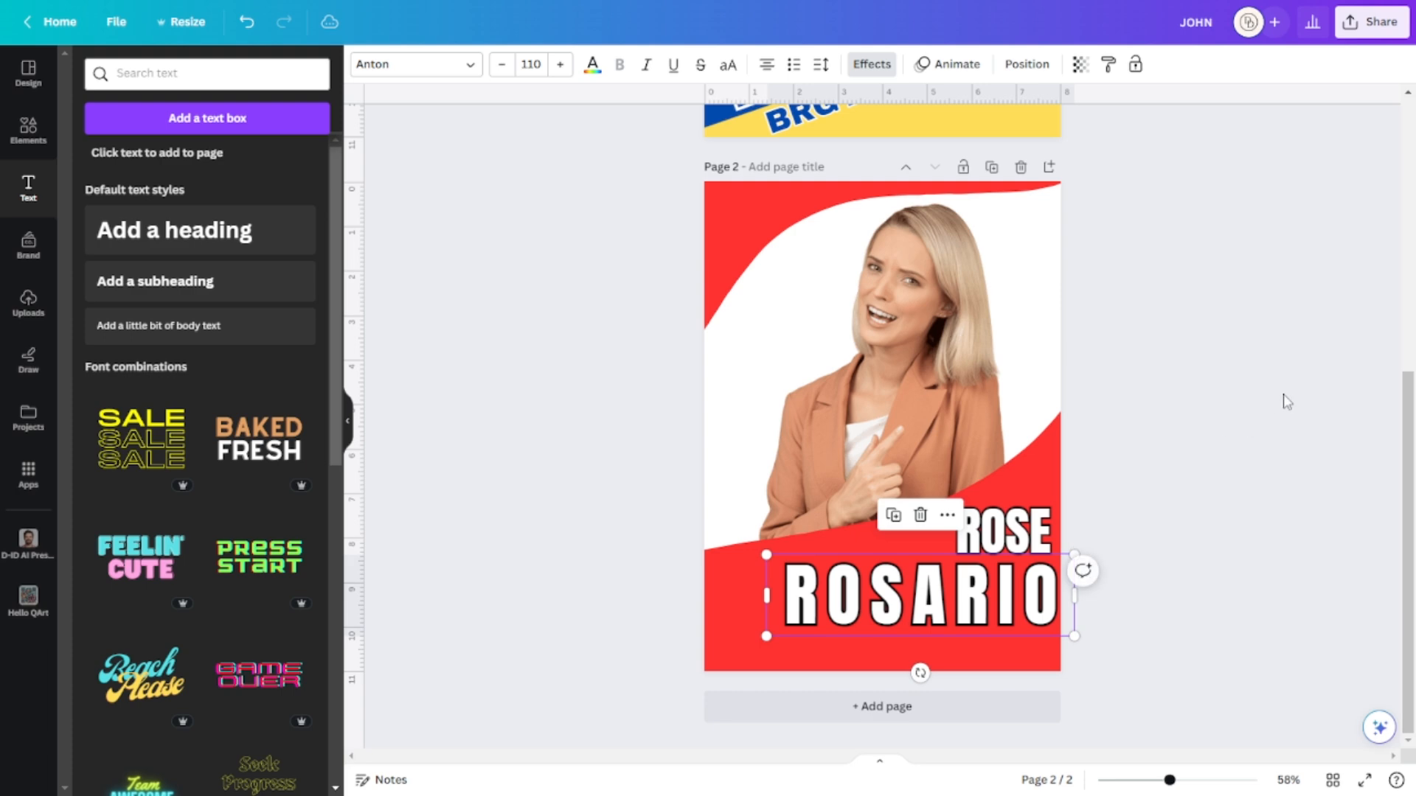
click(1283, 399)
click(1003, 535)
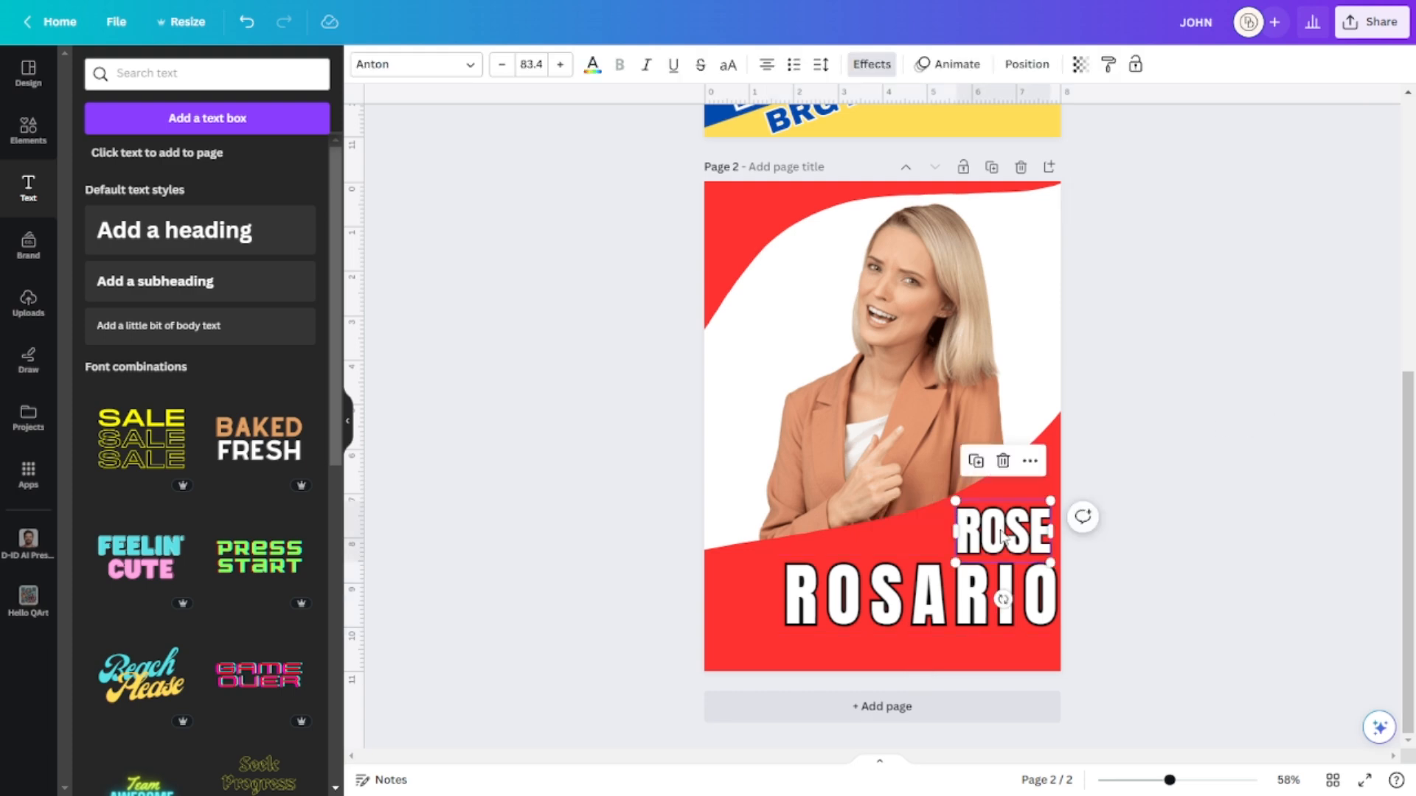
click(1015, 595)
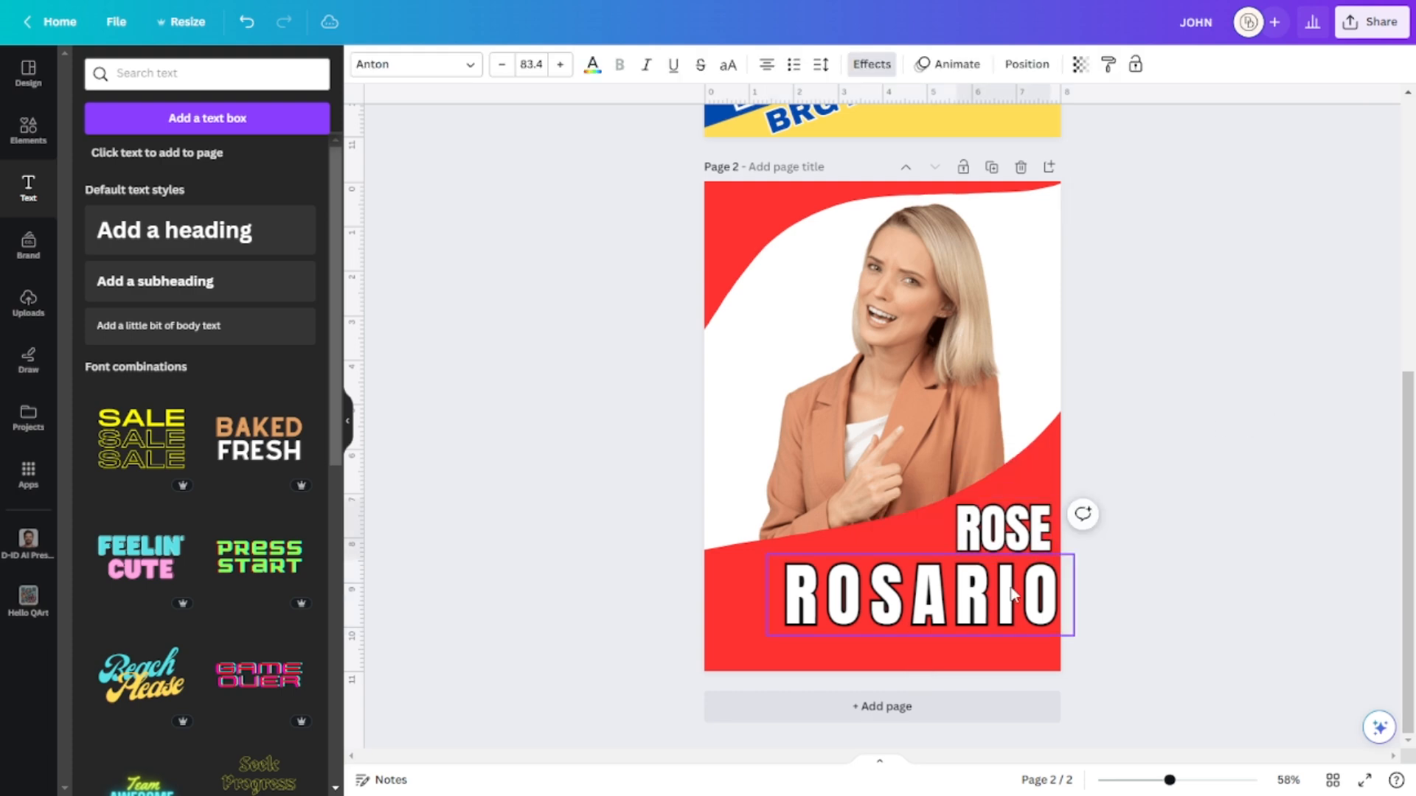
click(1217, 453)
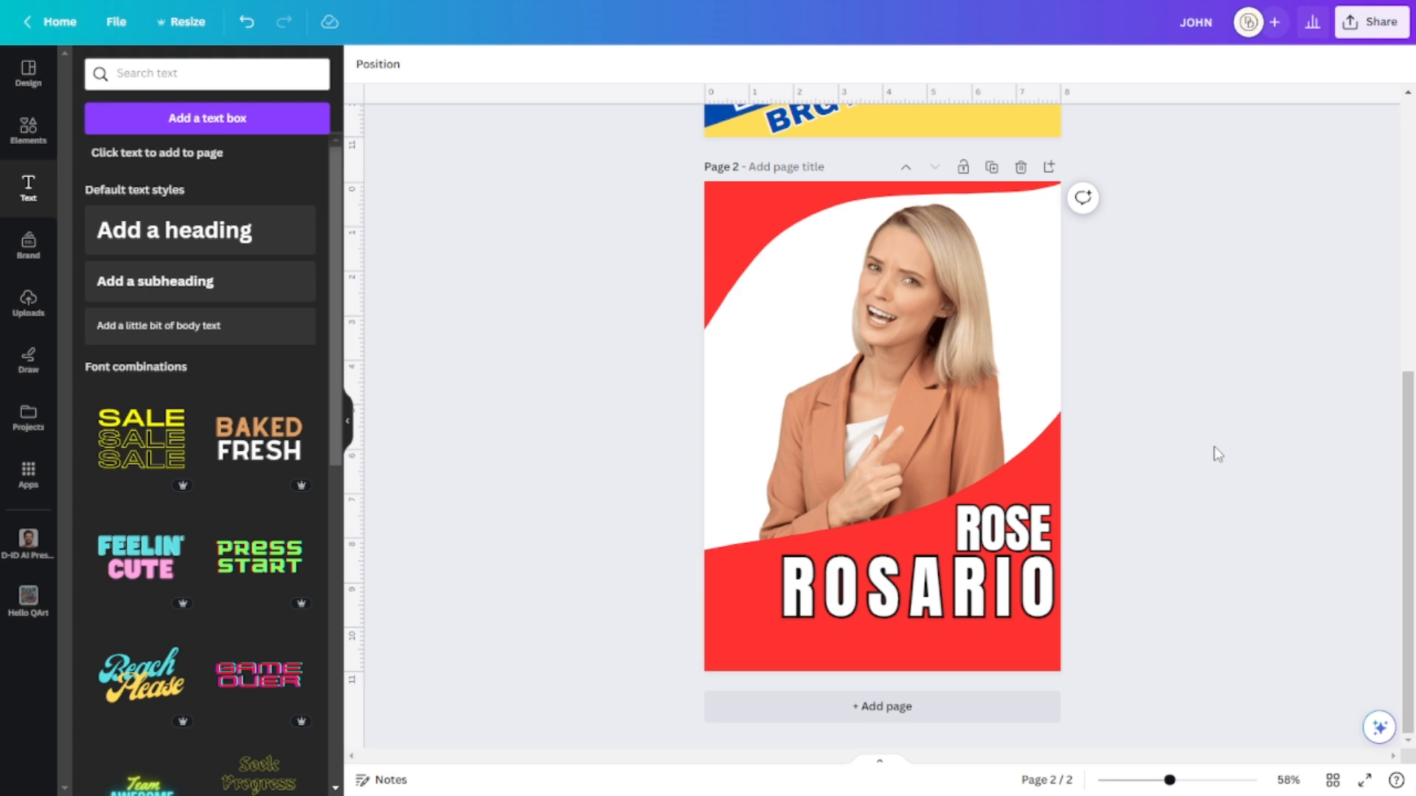
Add a heading reading FOR KAGAWAD and position it below ROSARIO.
click(216, 236)
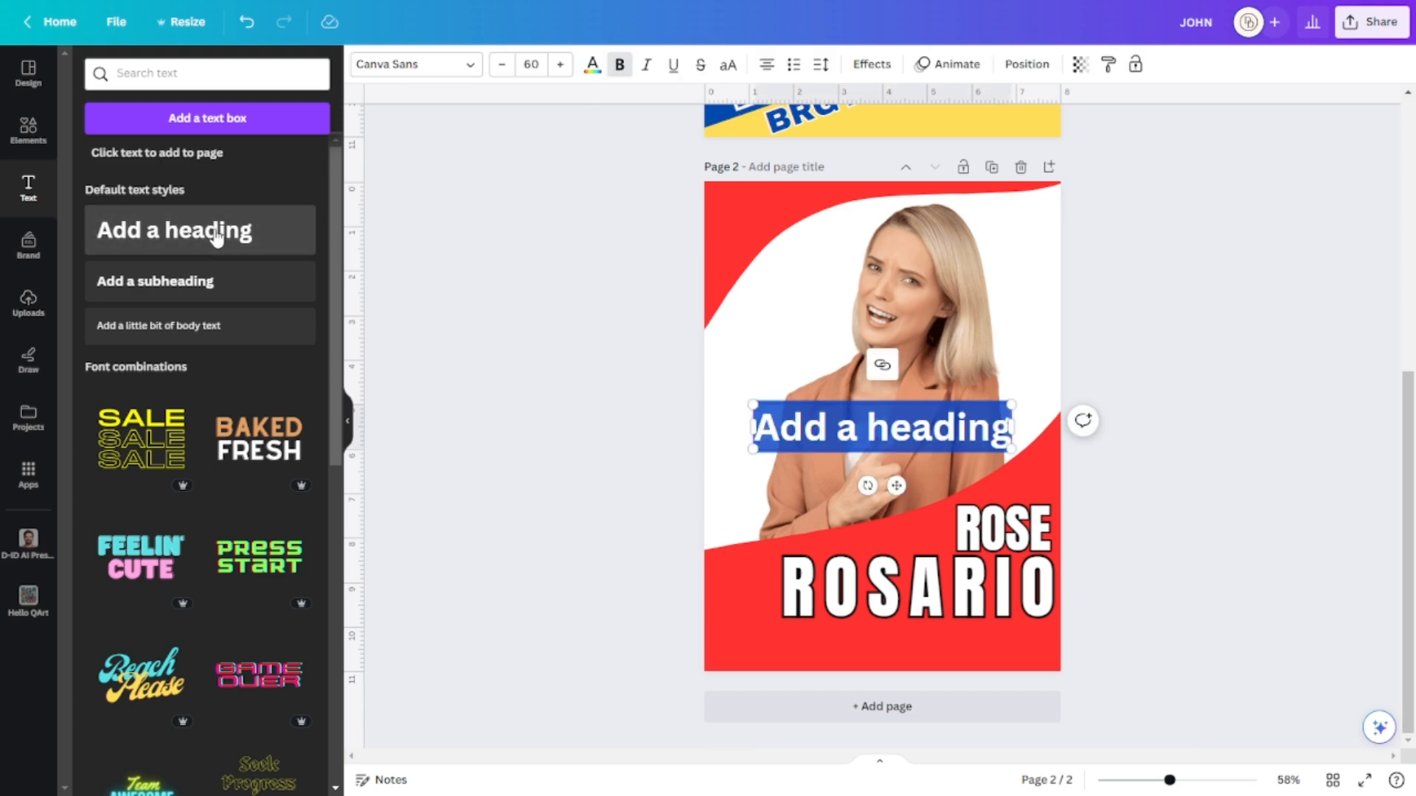
text(BRGY)
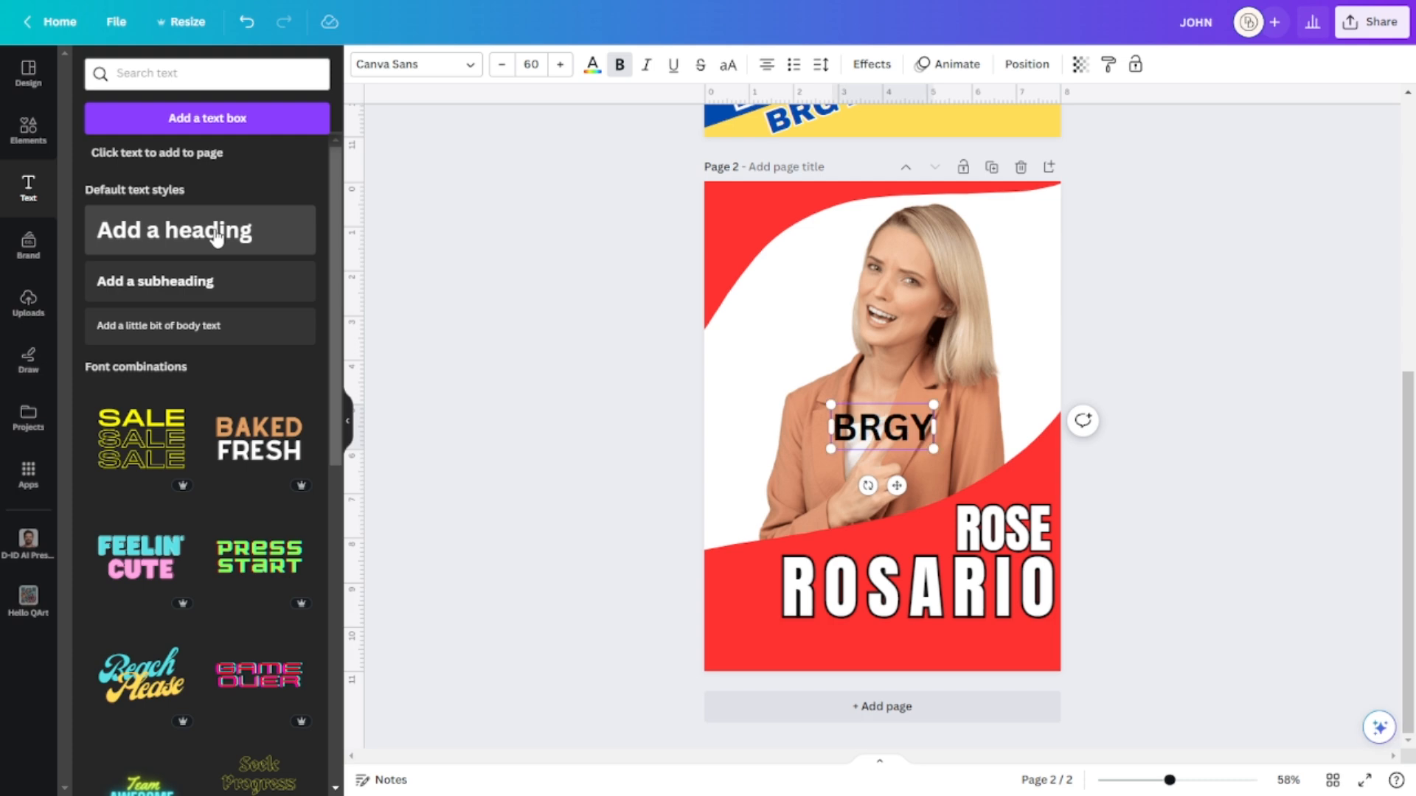
key(BackSpace)
key(BackSpace)
key(BackSpace)
key(BackSpace)
text(FOR KAWA)
key(BackSpace)
key(BackSpace)
text(GAWAD)
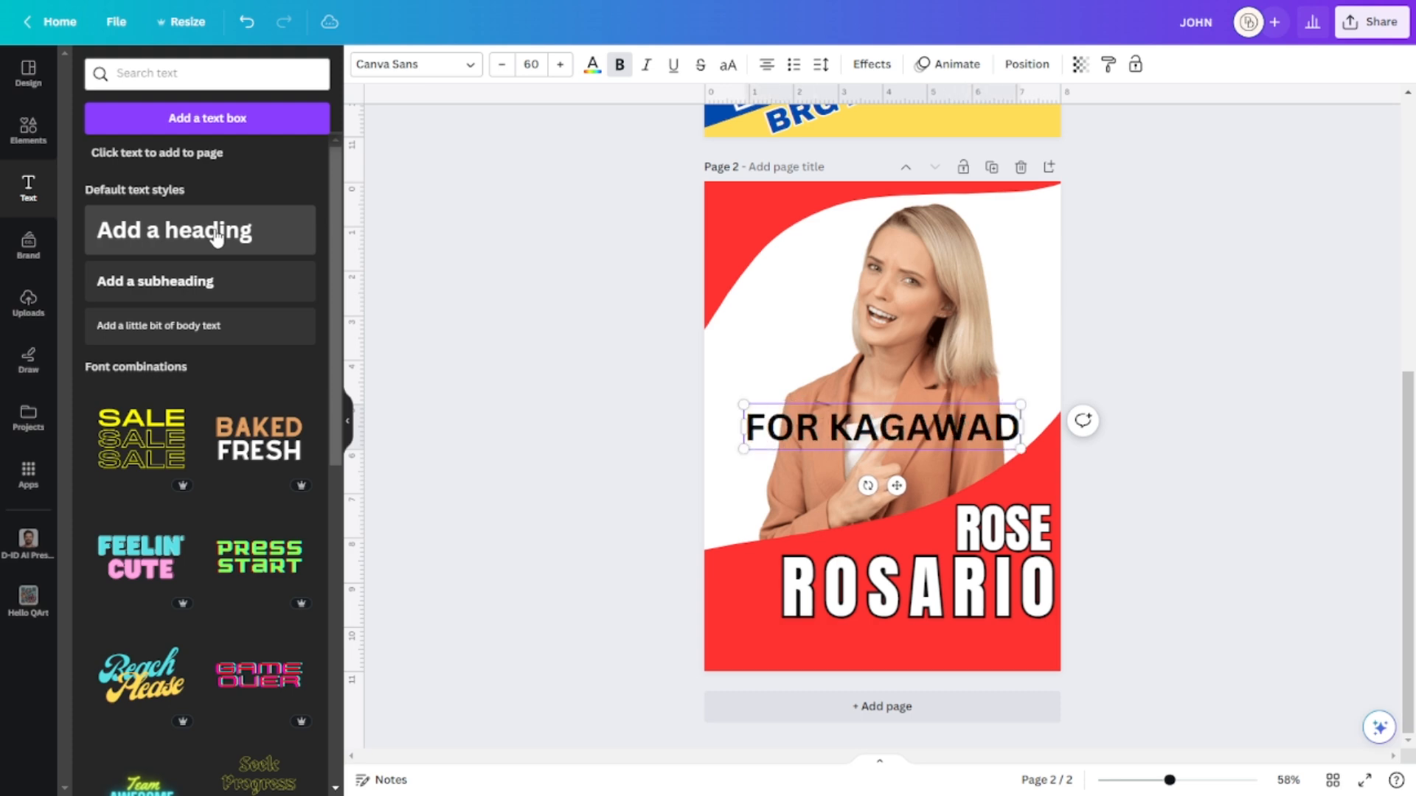
click(1182, 351)
drag(987, 423, 1018, 630)
key(Right)
key(Right)
key(Right)
key(Right)
key(Right)
key(Right)
key(Right)
key(Right)
key(Right)
key(Right)
key(Right)
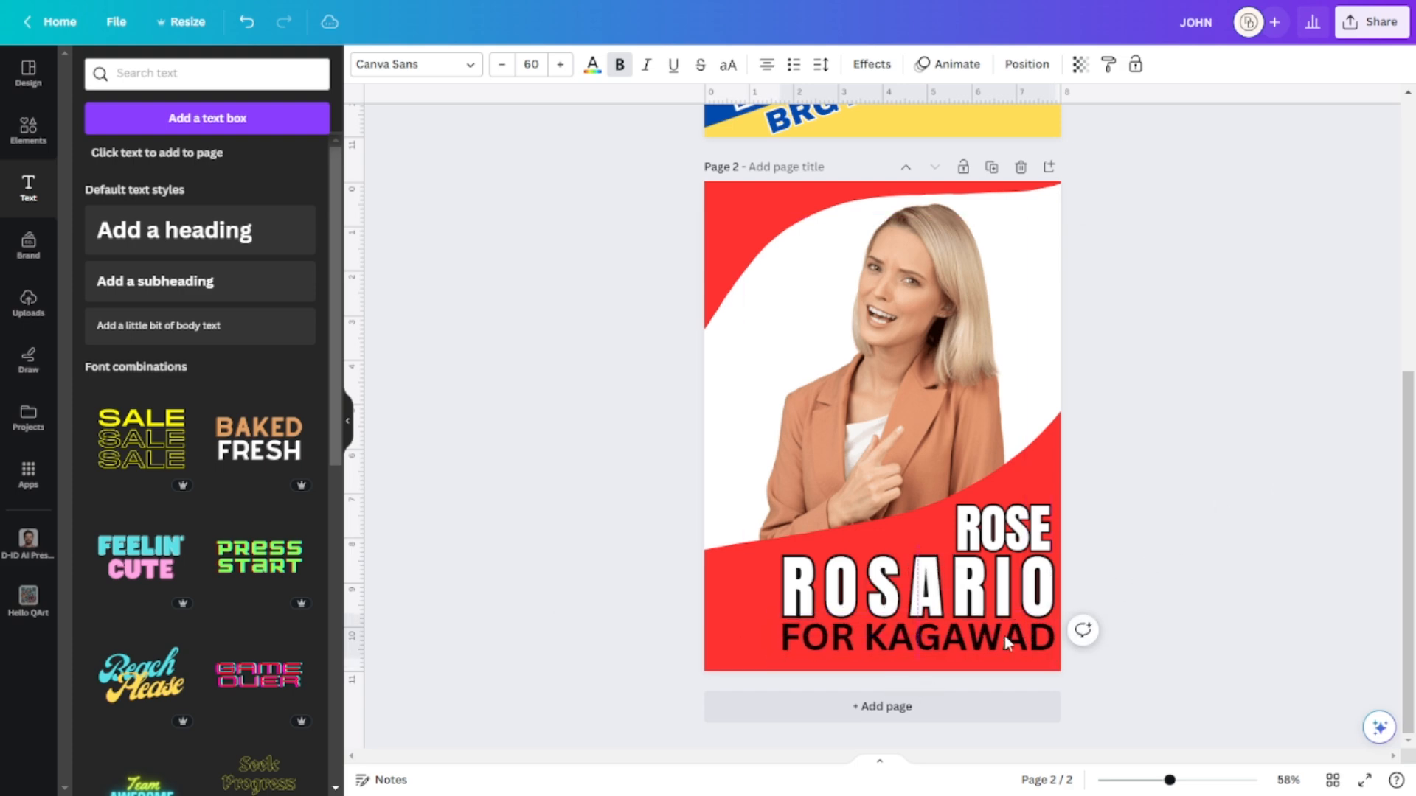
click(1027, 614)
Make the FOR KAGAWAD text white.
click(974, 649)
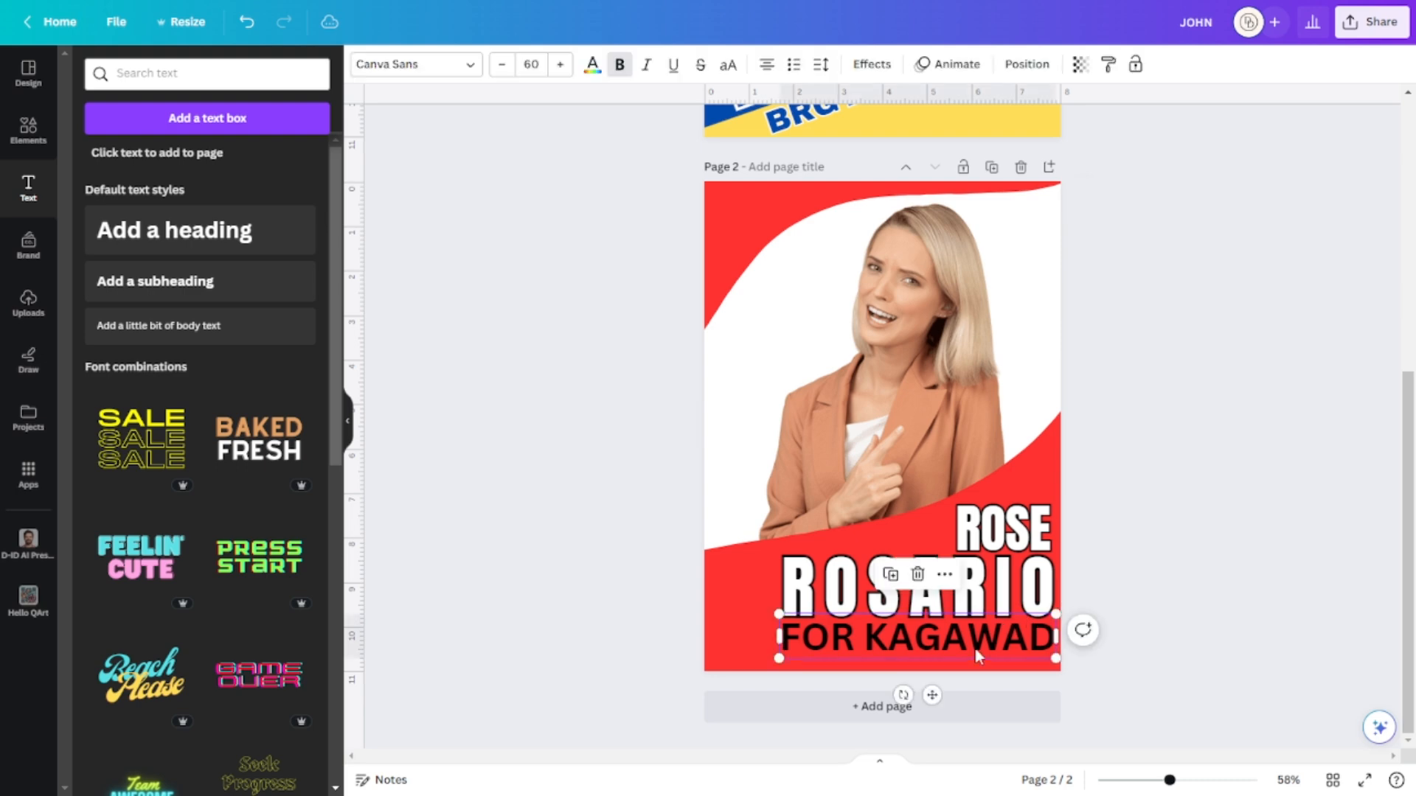
click(593, 64)
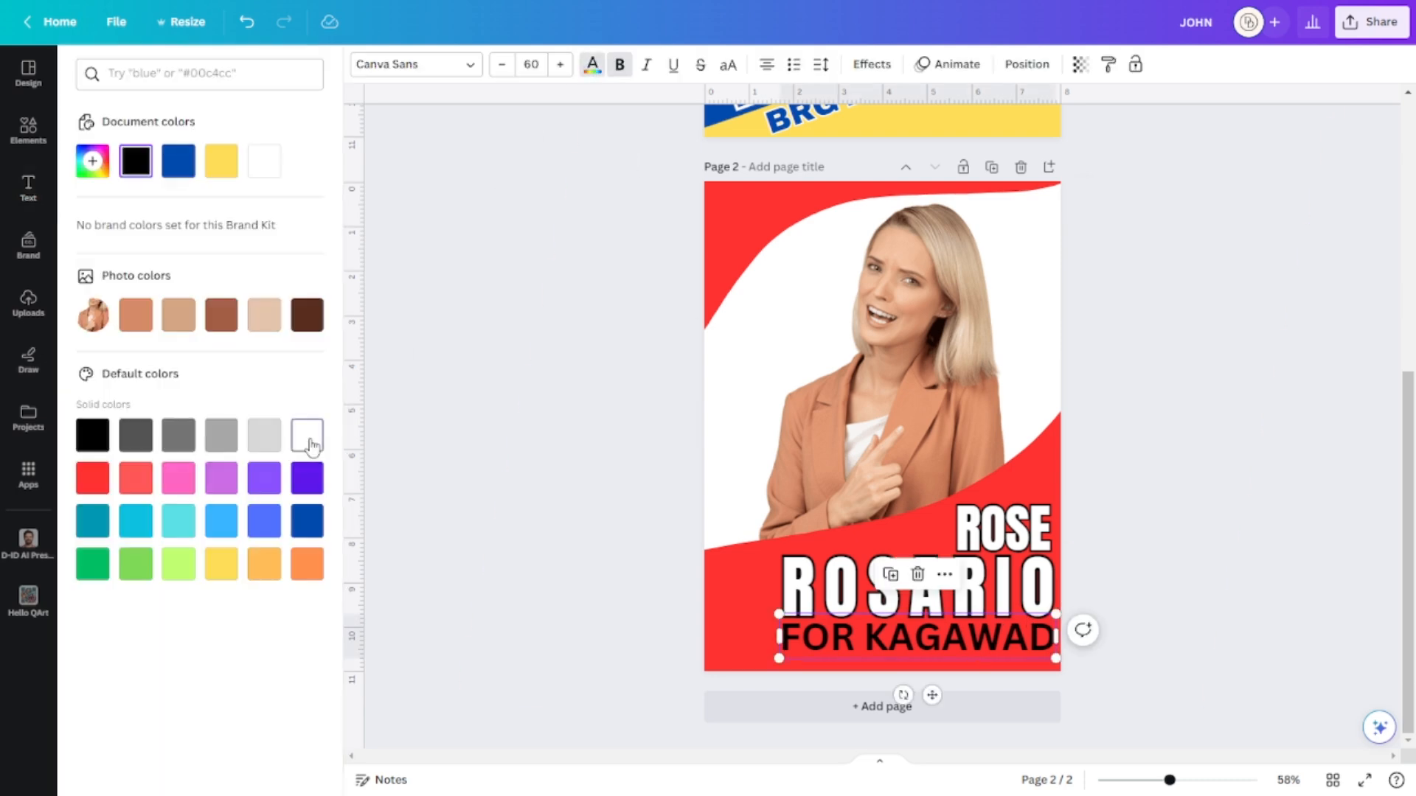
click(307, 435)
click(1213, 316)
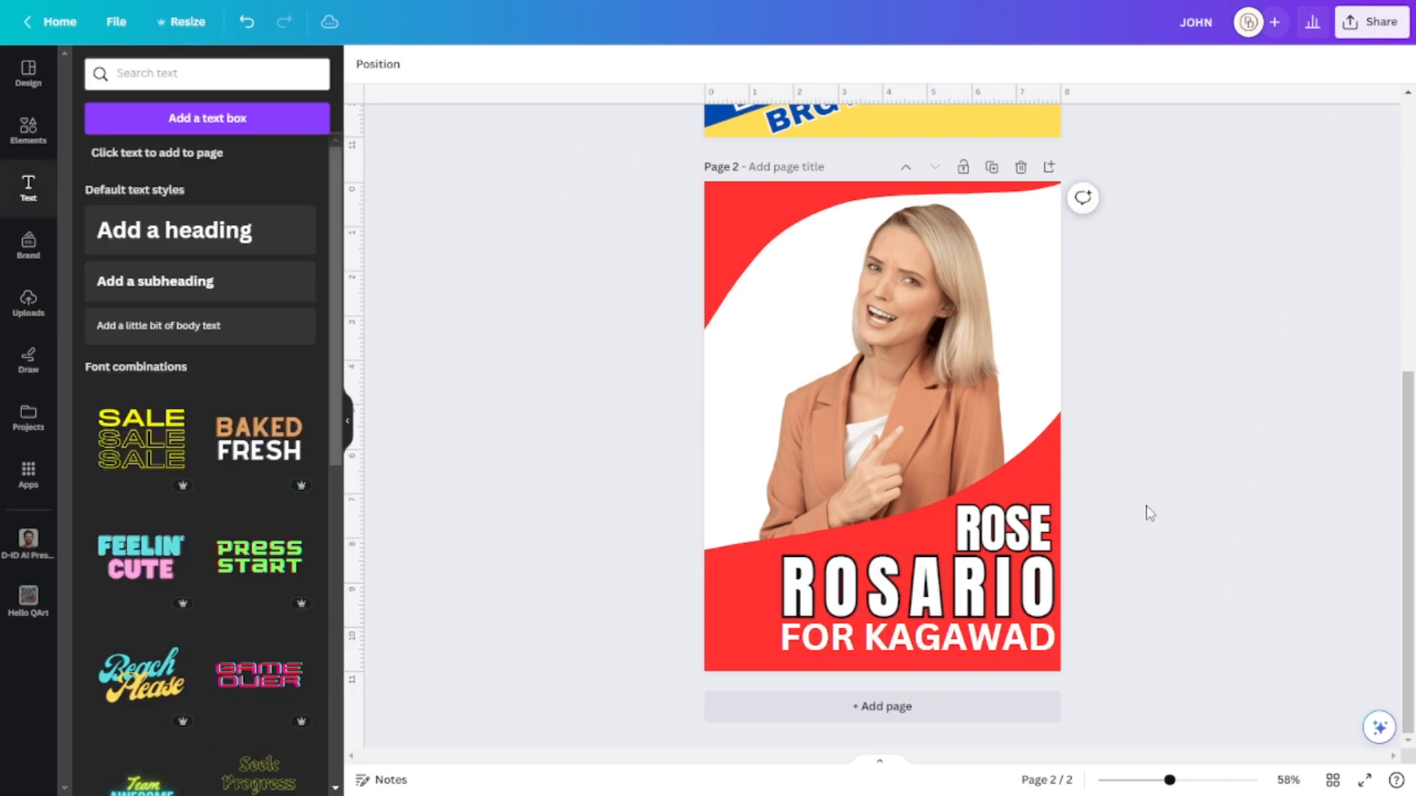
click(1010, 644)
click(1251, 448)
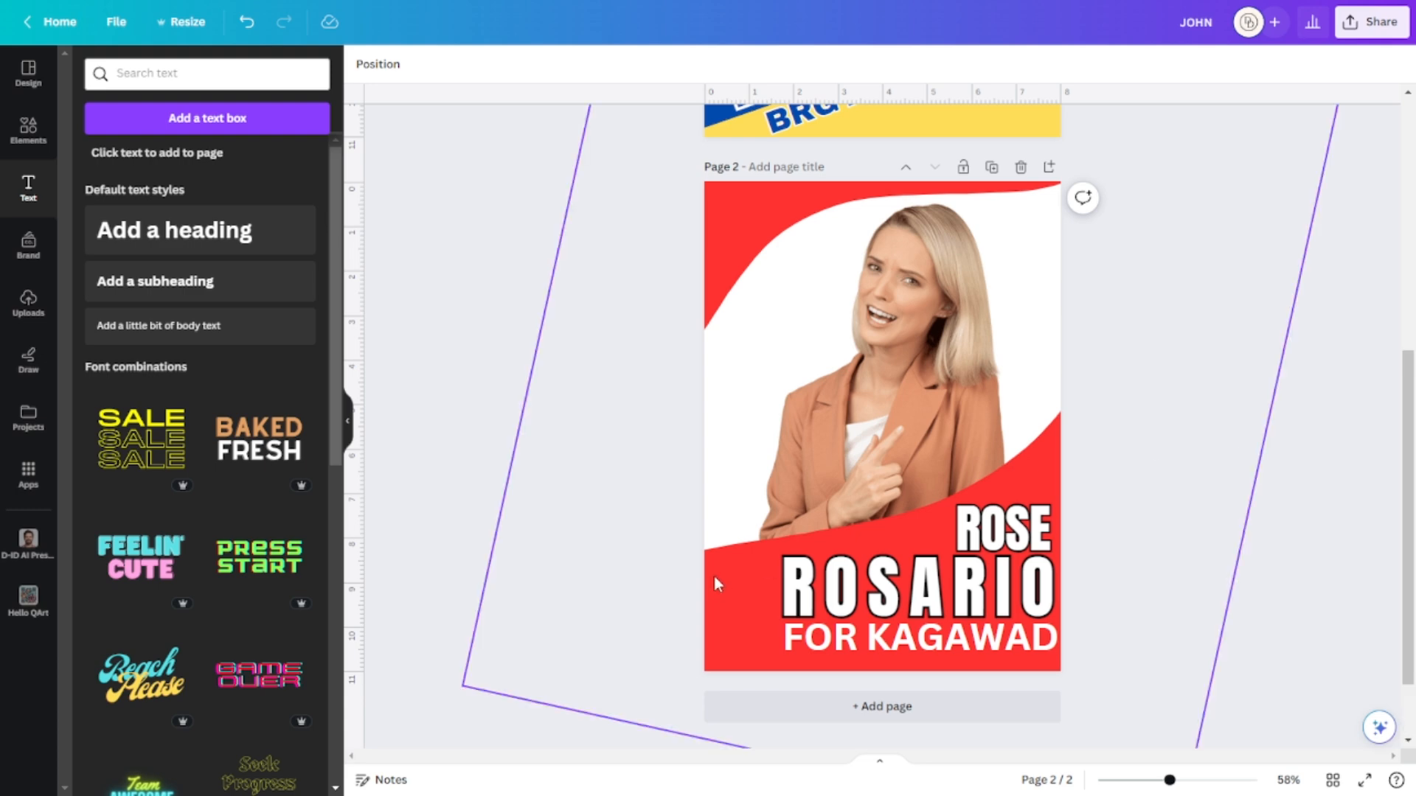
scroll(1219, 437, up, 5)
scroll(1218, 443, down, 4)
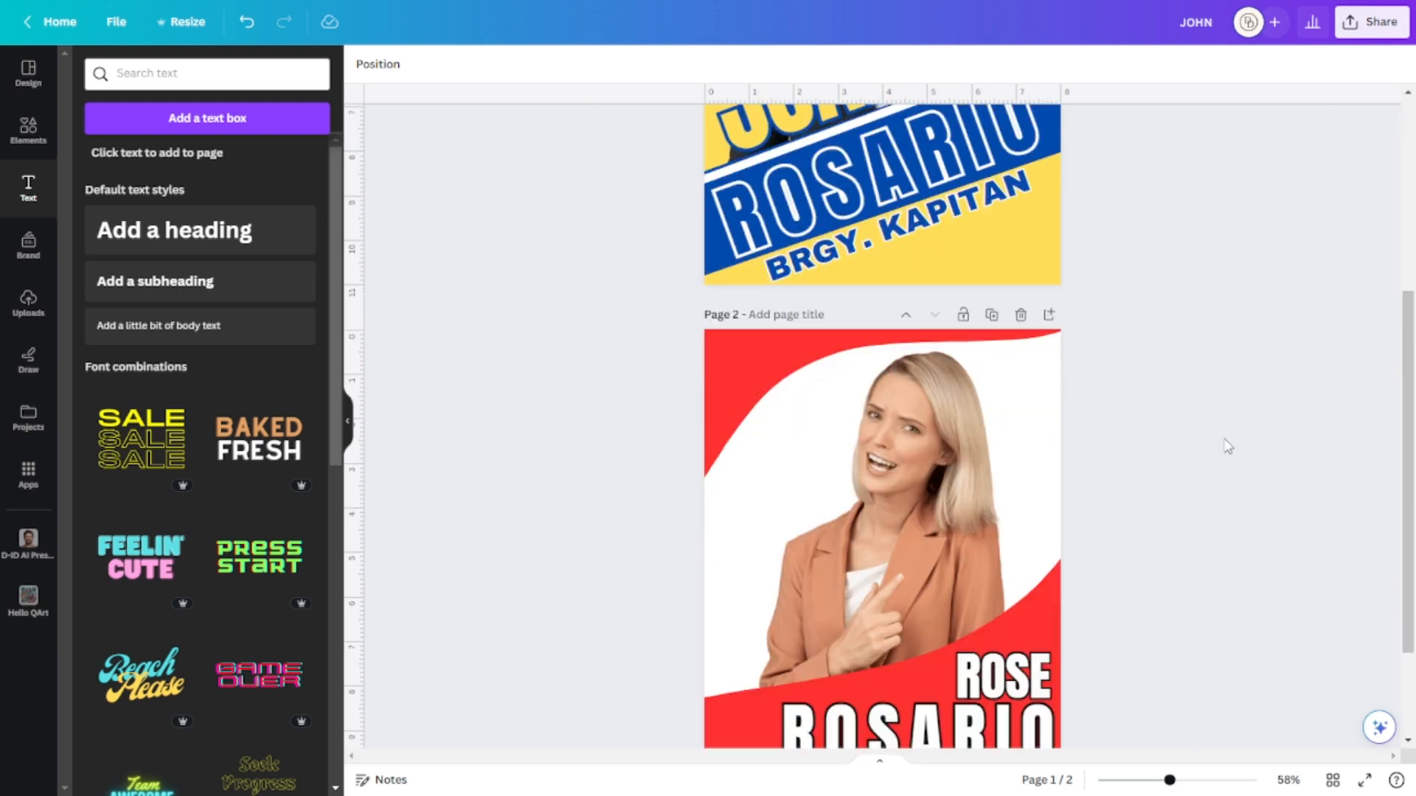
scroll(1226, 446, up, 1)
scroll(1226, 446, down, 2)
scroll(1226, 445, down, 1)
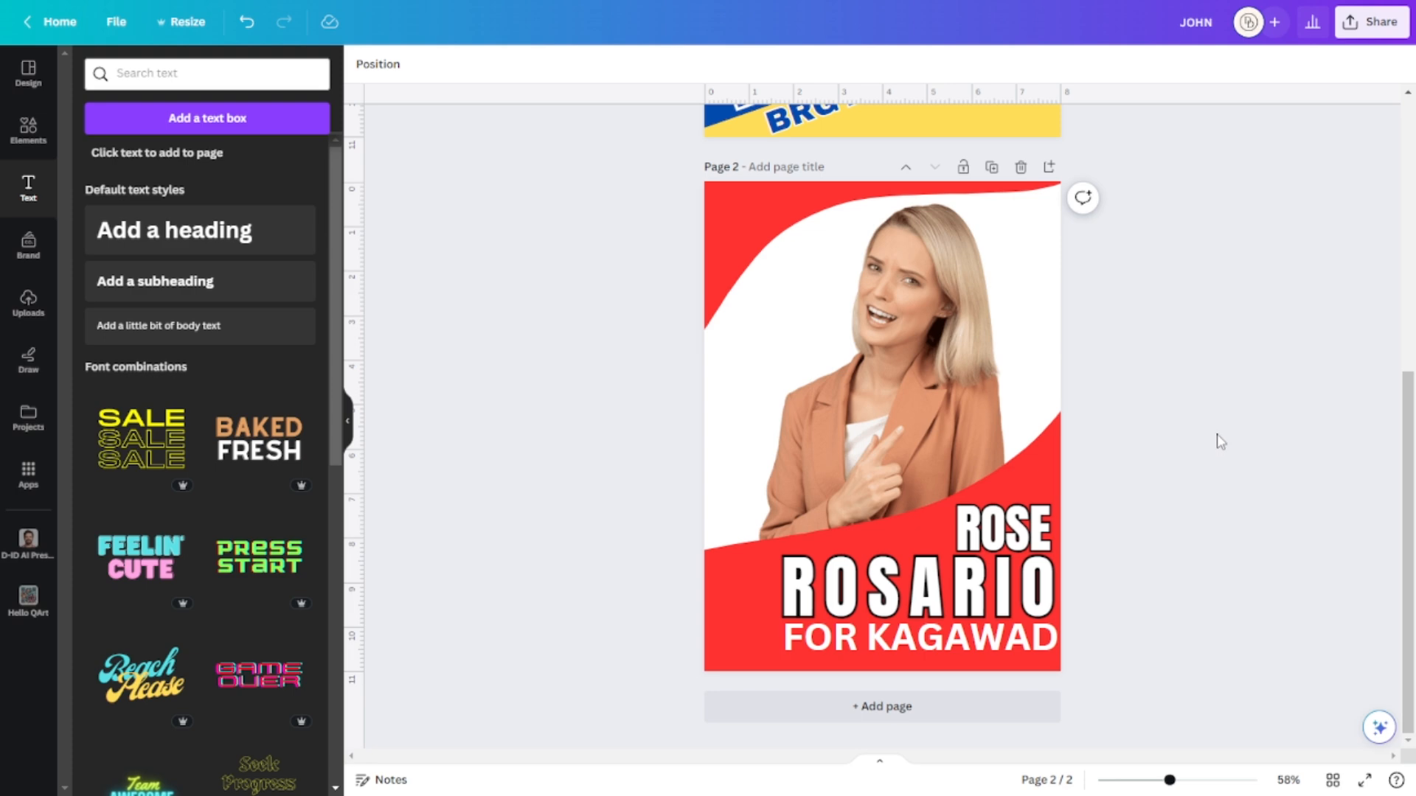
scroll(1221, 441, up, 3)
scroll(1220, 441, up, 4)
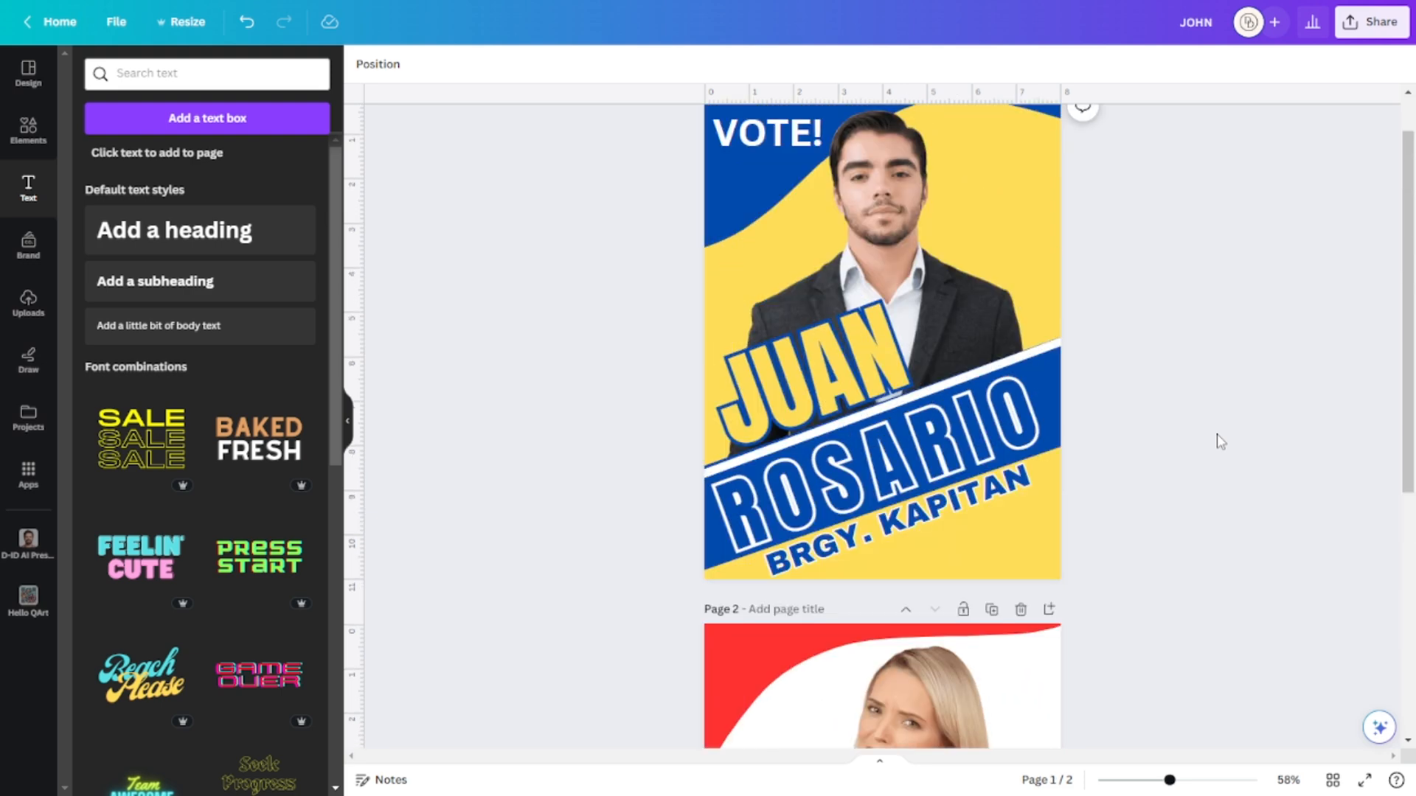